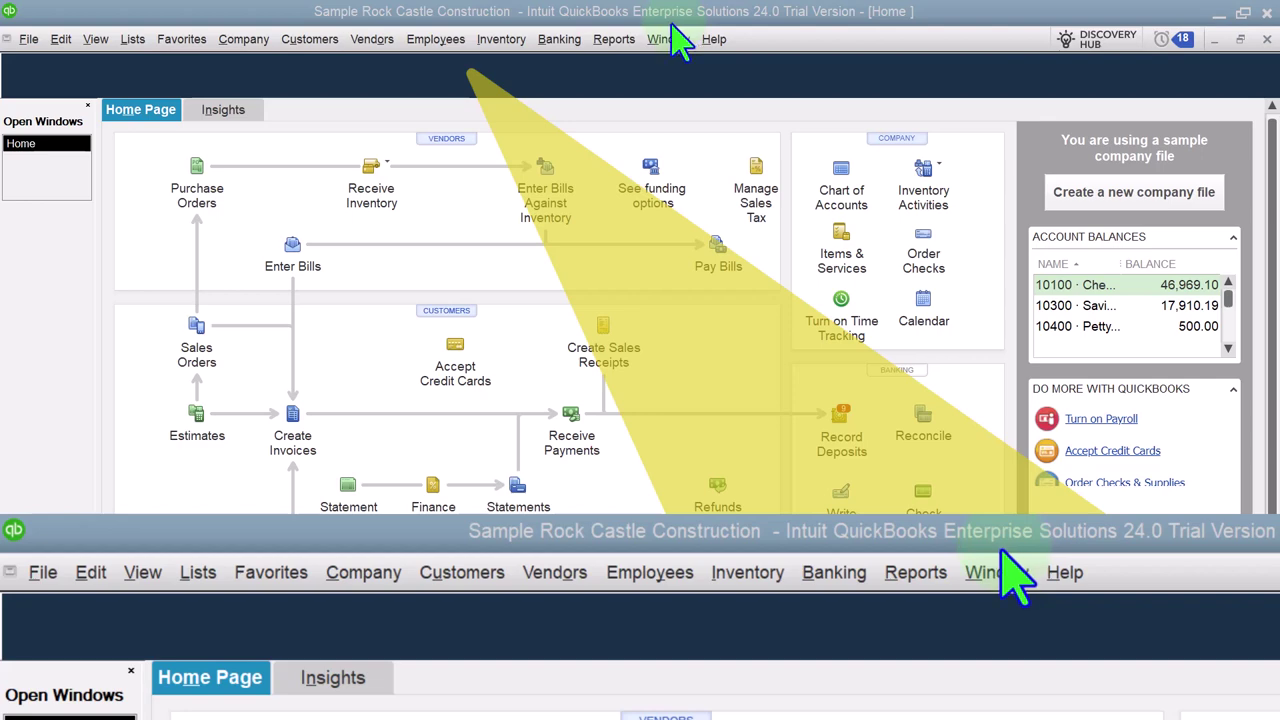
pyautogui.click(95, 42)
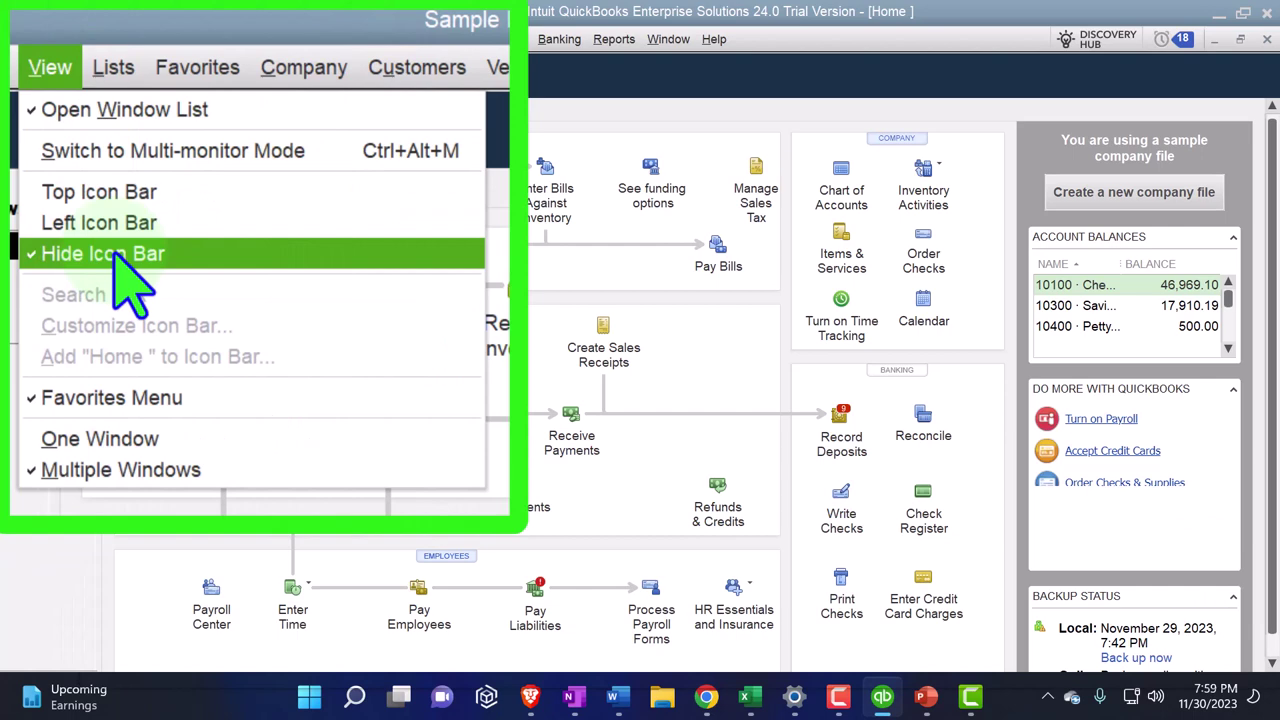
pyautogui.click(145, 108)
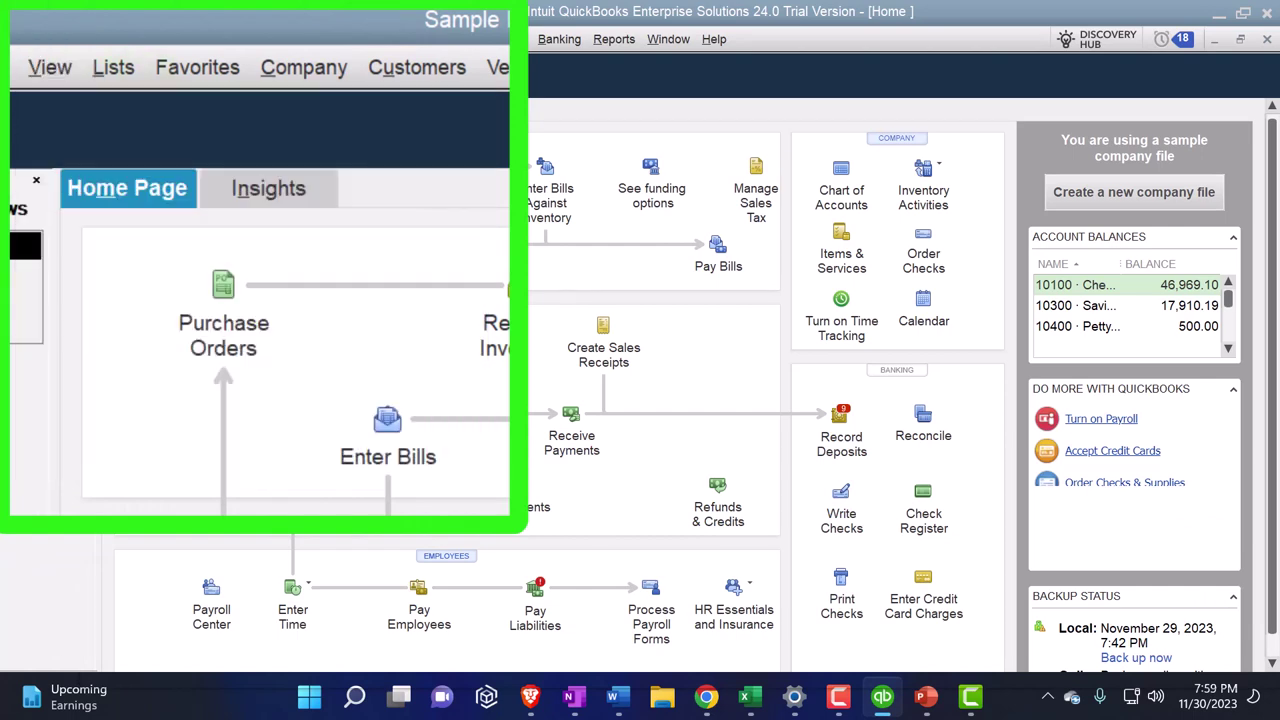
pyautogui.click(240, 39)
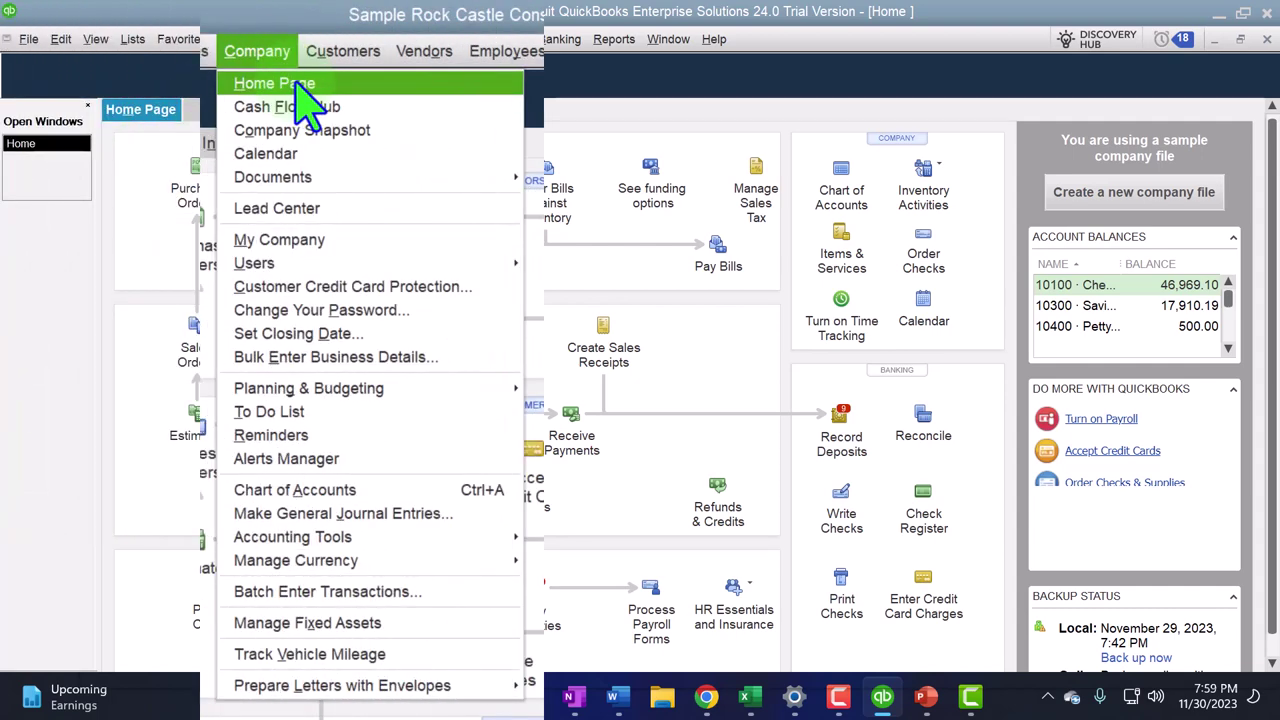
# Step: Open the Balance Sheet Standard report from the company and financial reports
pyautogui.moveTo(614, 39)
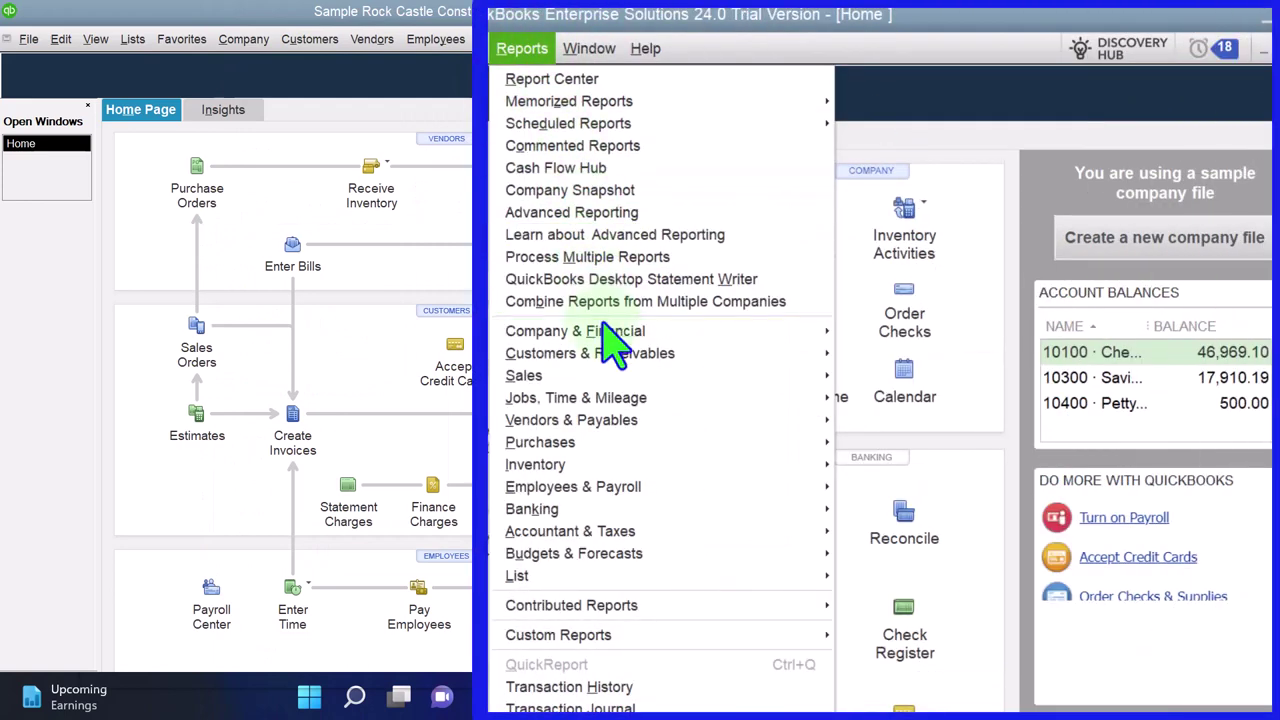
pyautogui.moveTo(667, 338)
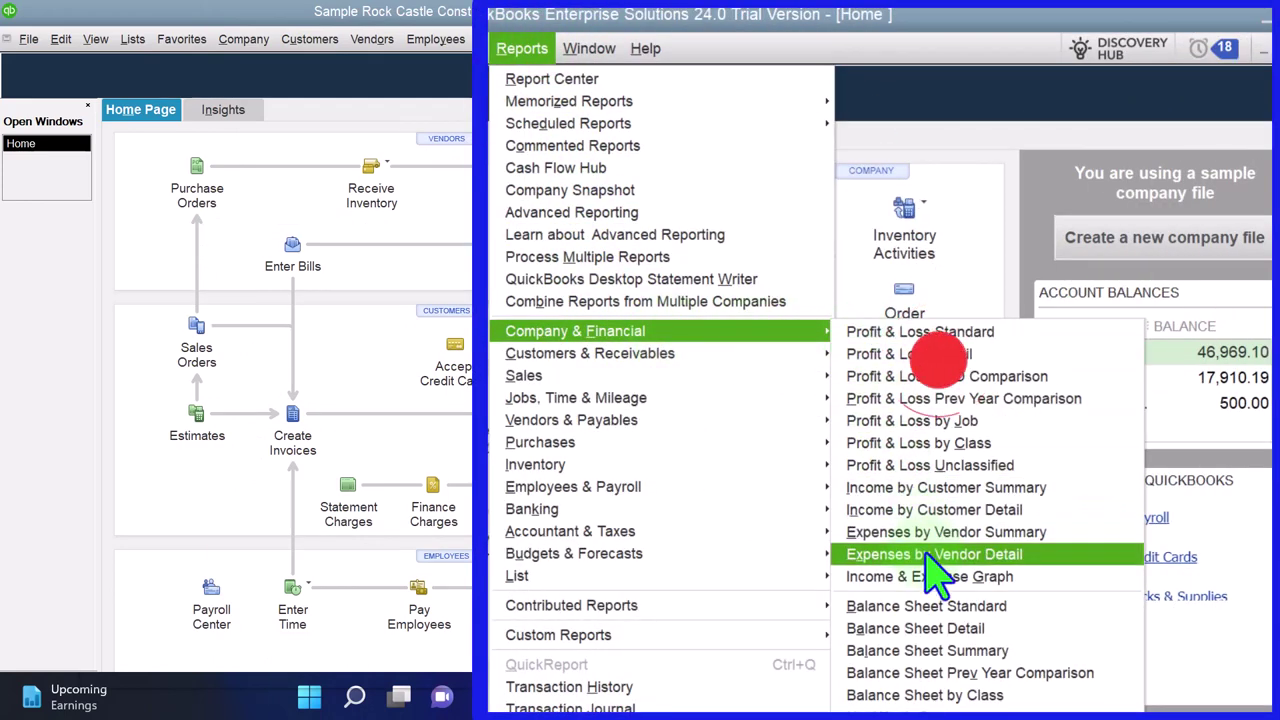
pyautogui.click(960, 606)
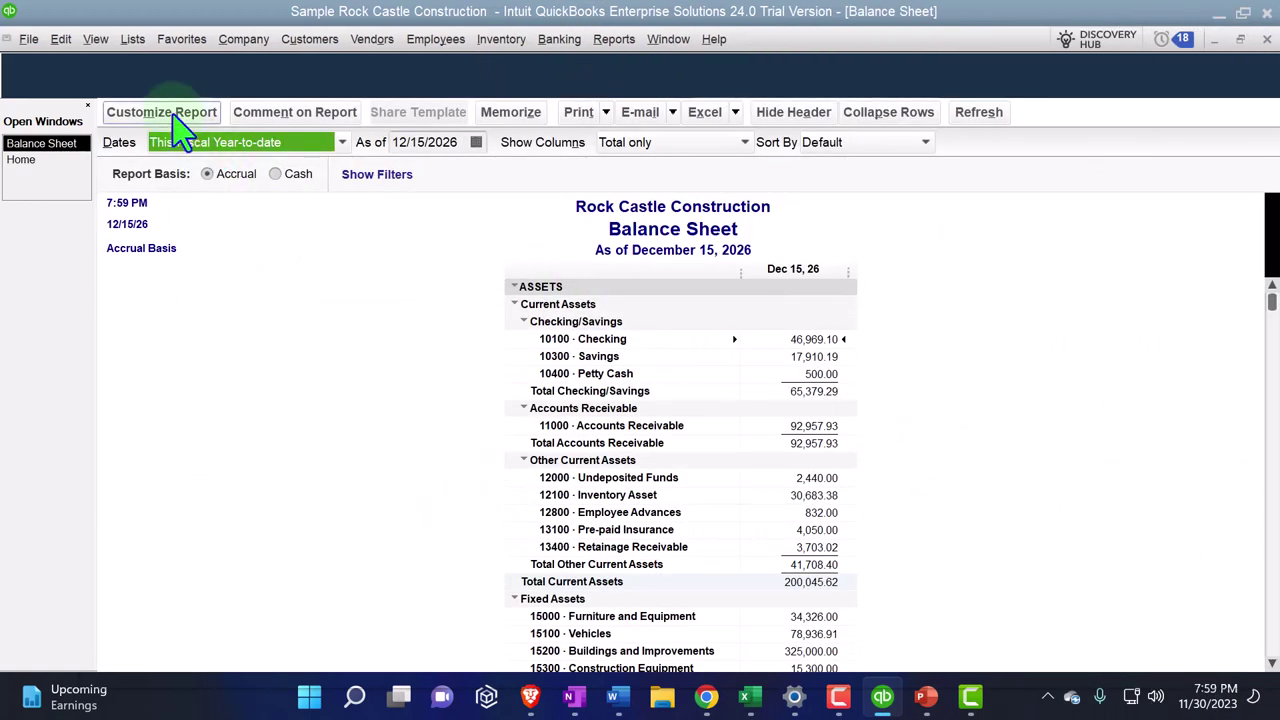
# Step: Customize the Balance Sheet with a report date range from 01/01/2027 to 12/31/2027
pyautogui.click(173, 114)
pyautogui.press('Tab')
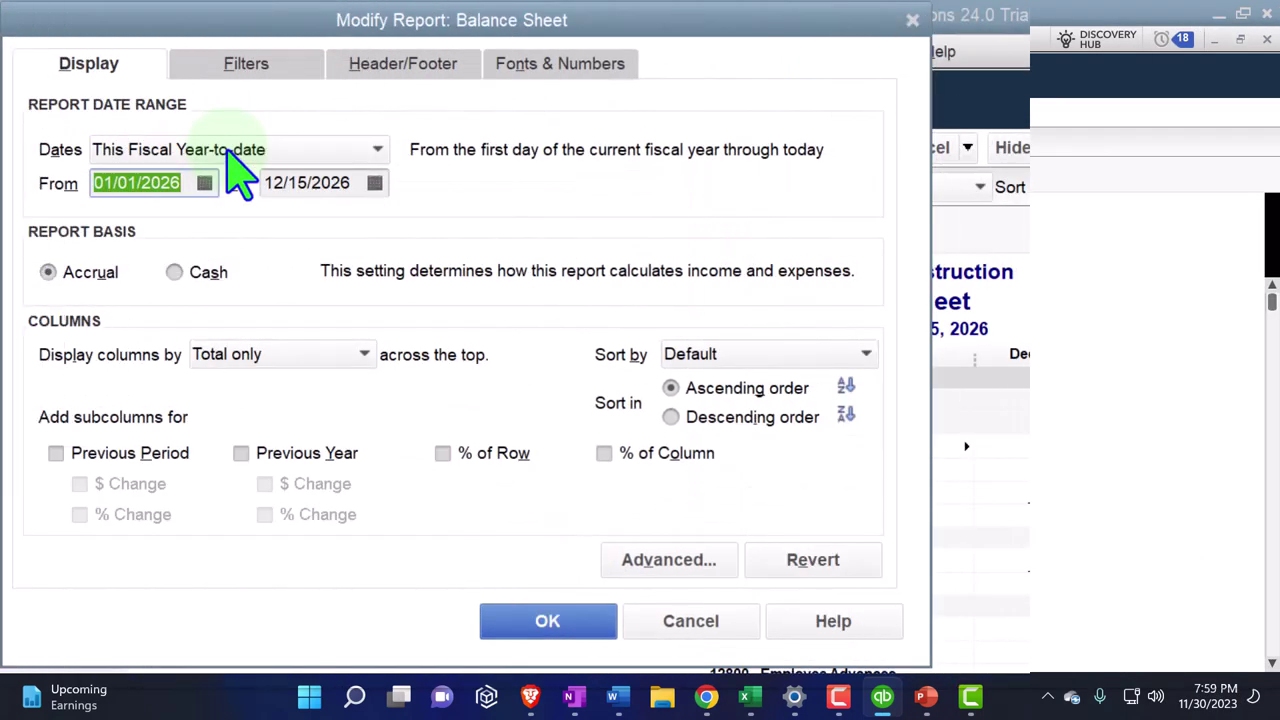
pyautogui.write('010127')
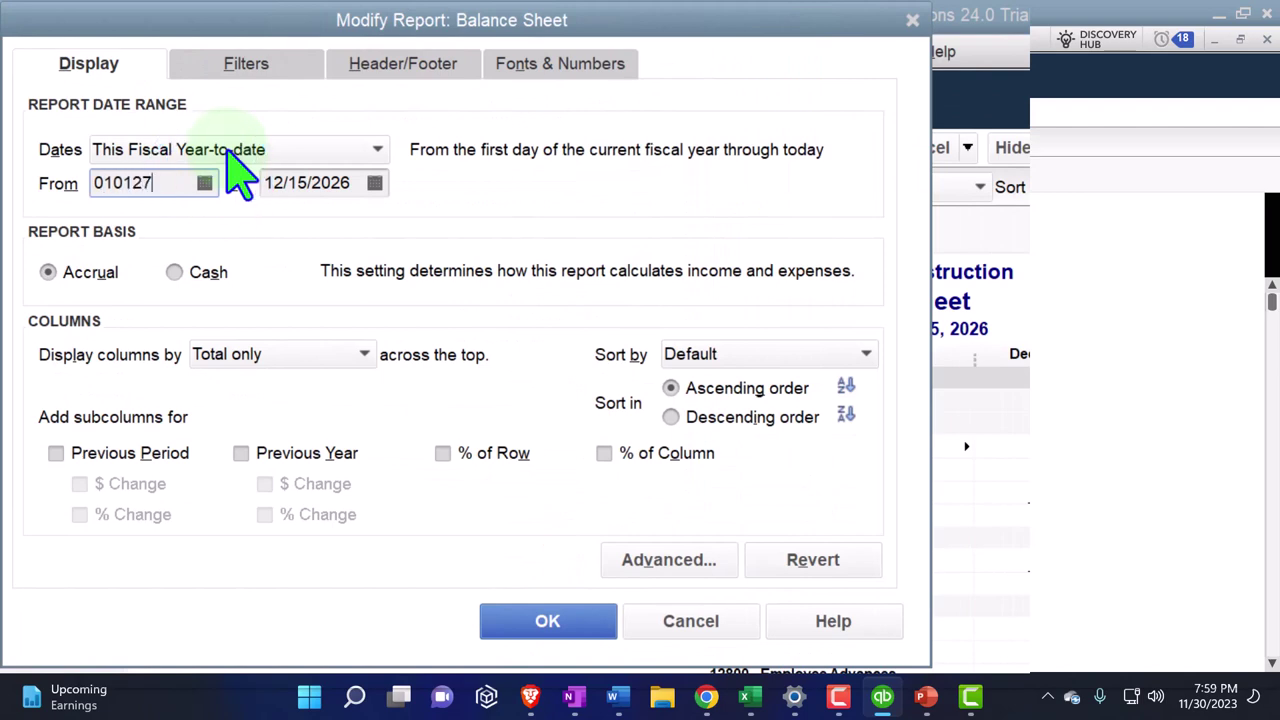
pyautogui.press('Tab')
pyautogui.write('123127')
pyautogui.press('Tab')
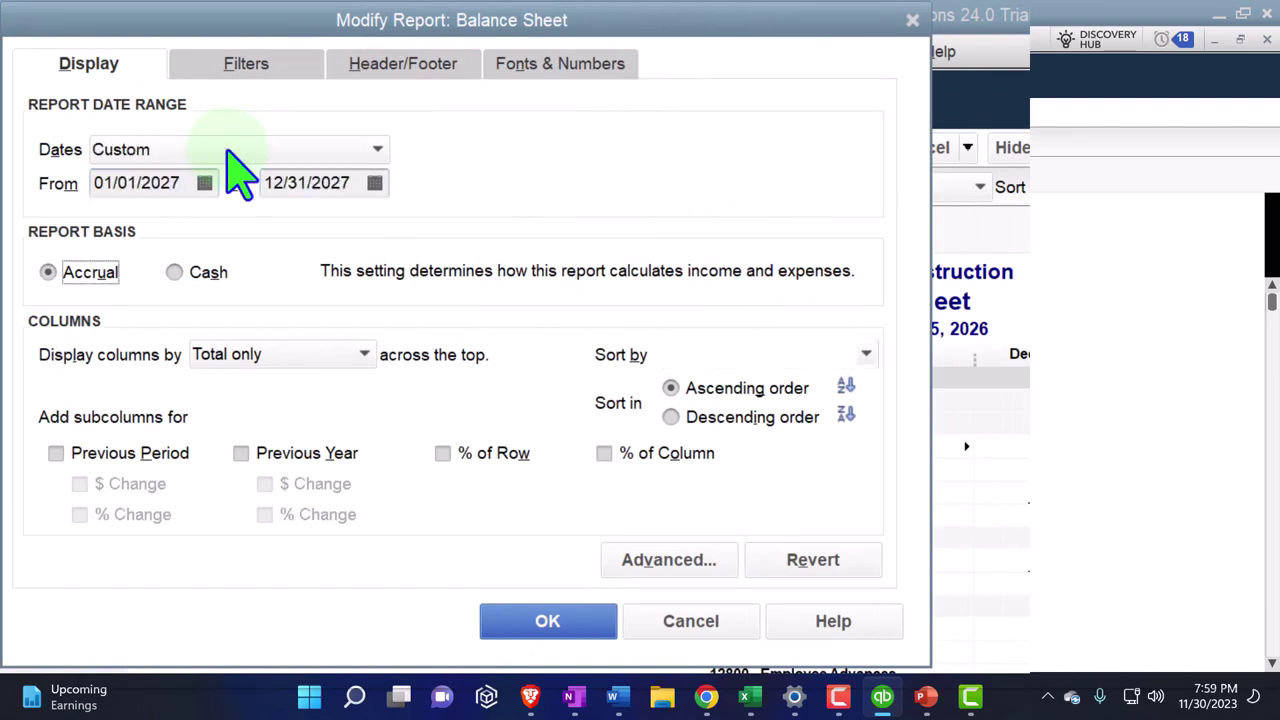
# Step: Set the Balance Sheet's column label font size to 14, apply it to all related fonts, and accept the report changes
pyautogui.click(556, 68)
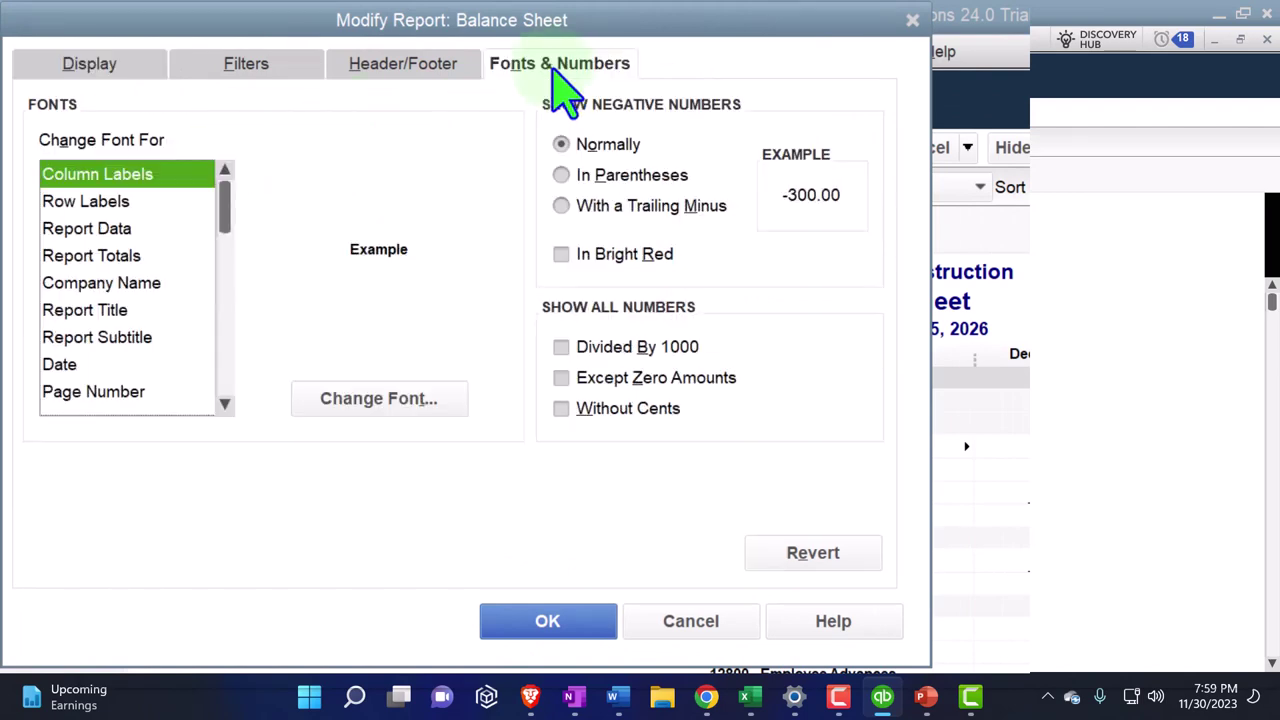
pyautogui.click(445, 405)
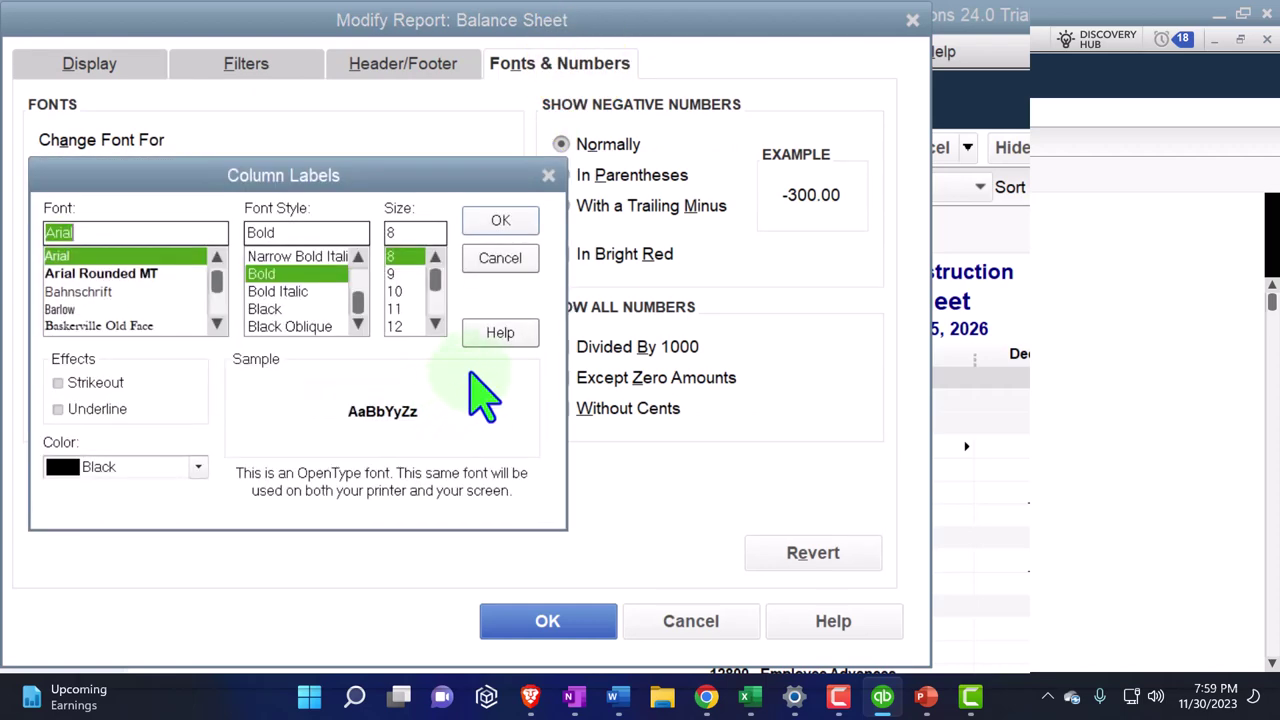
pyautogui.click(435, 325)
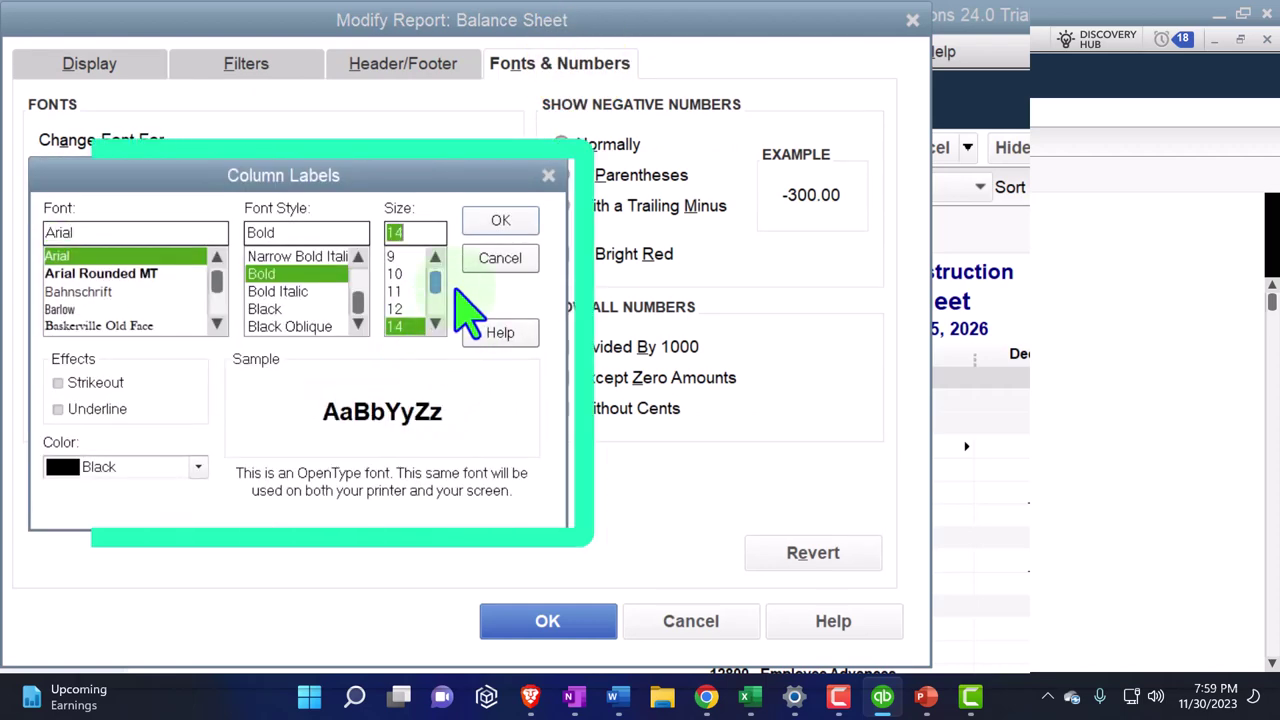
pyautogui.click(496, 224)
pyautogui.click(745, 284)
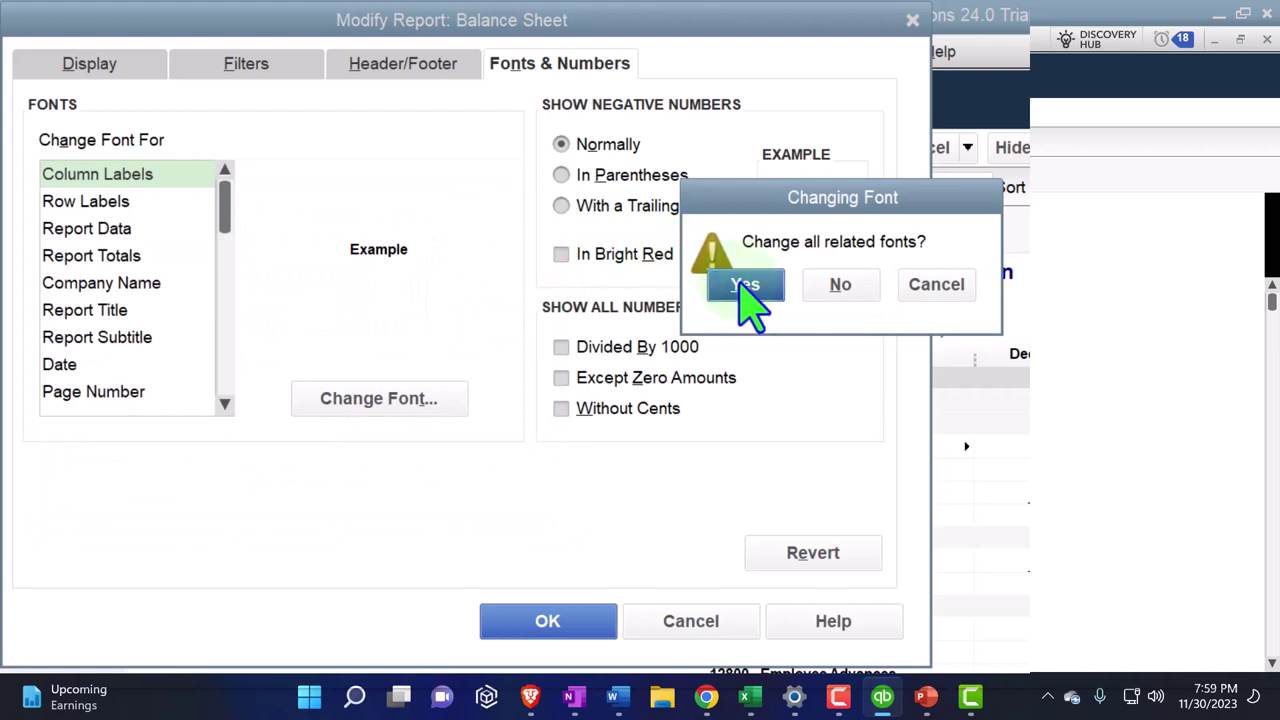
pyautogui.click(450, 478)
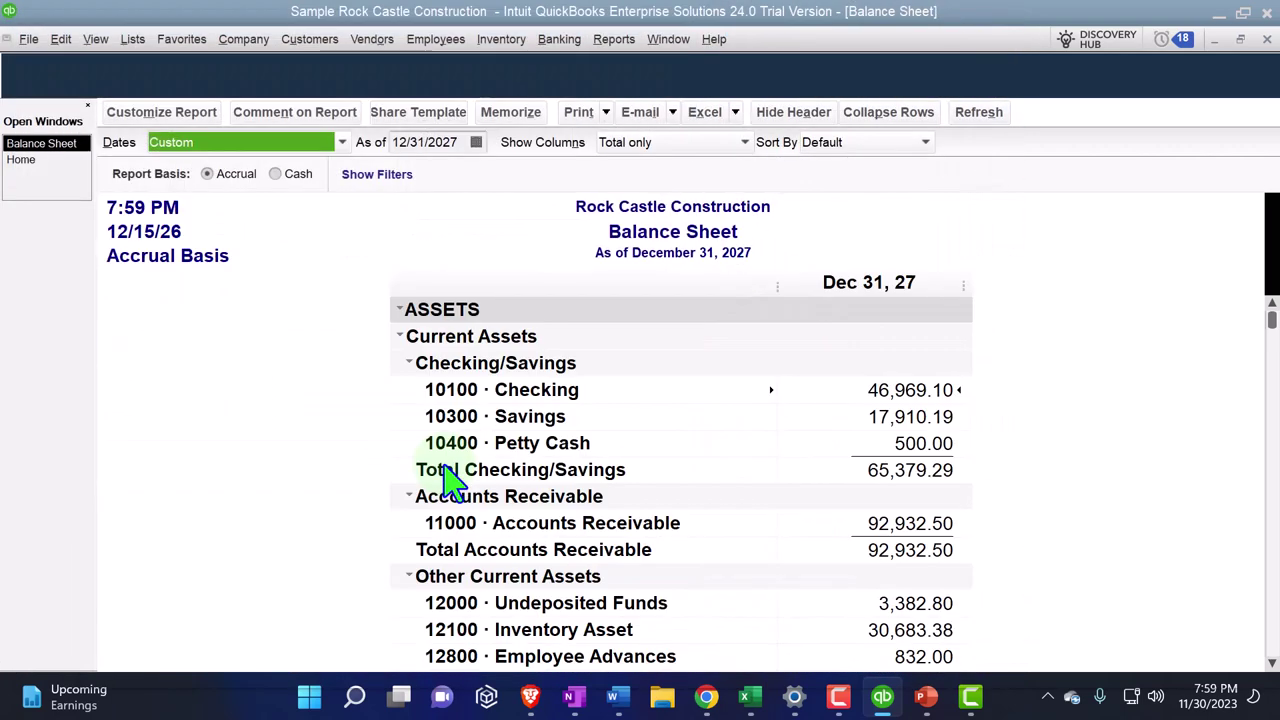
# Step: Open the Profit & Loss Standard report from the company and financial reports
pyautogui.click(611, 41)
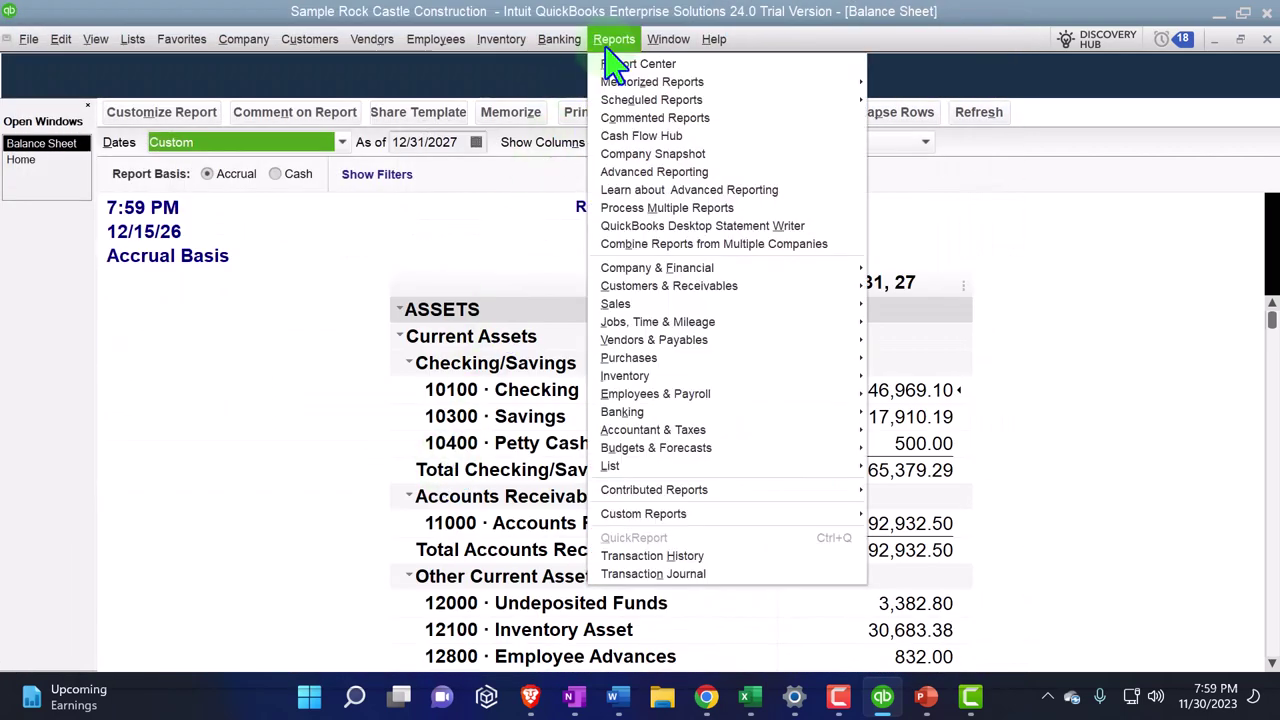
pyautogui.moveTo(825, 268)
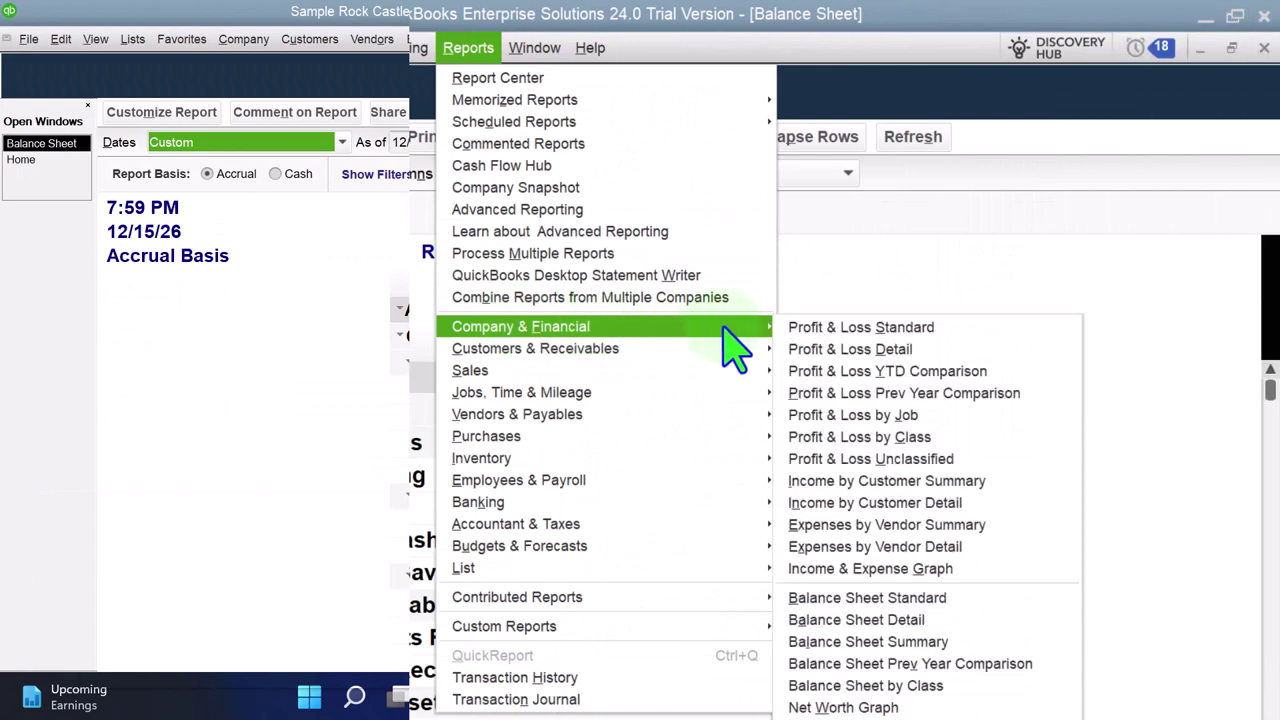
pyautogui.click(797, 327)
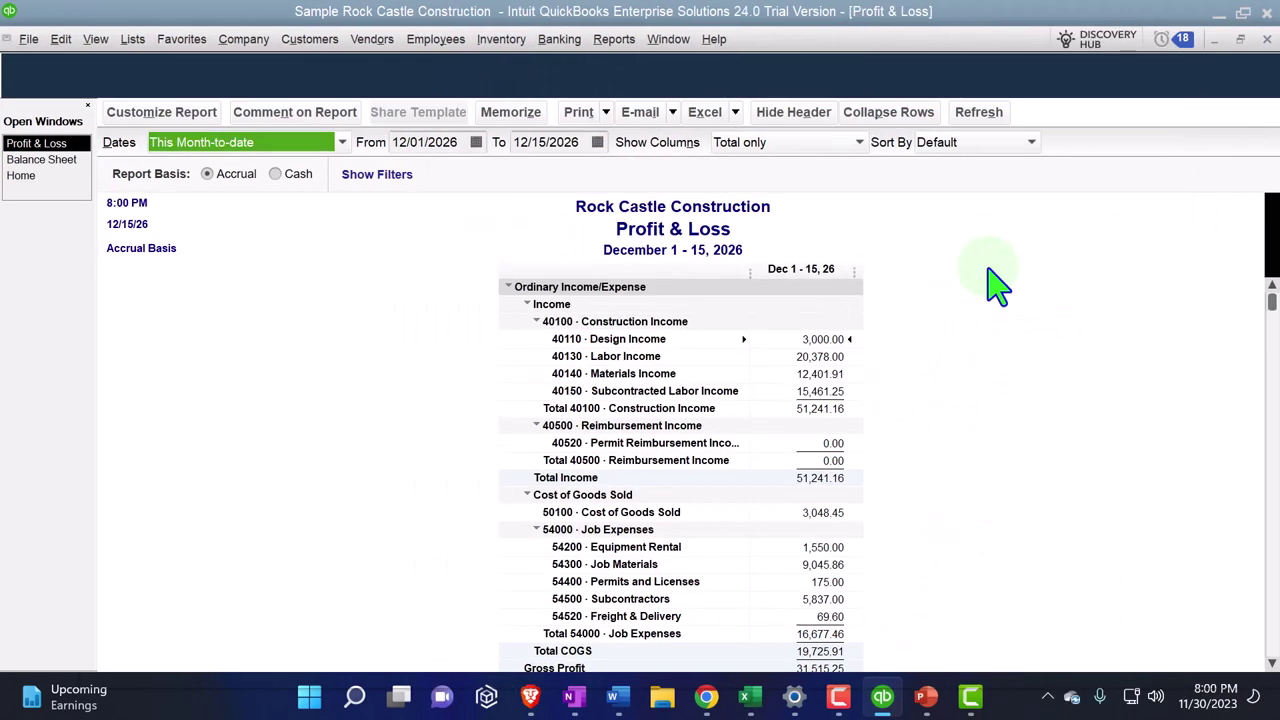
# Step: Set the Profit & Loss date range from 01/01/2027 to 10/31/2027 and show its columns by month
pyautogui.press('Tab')
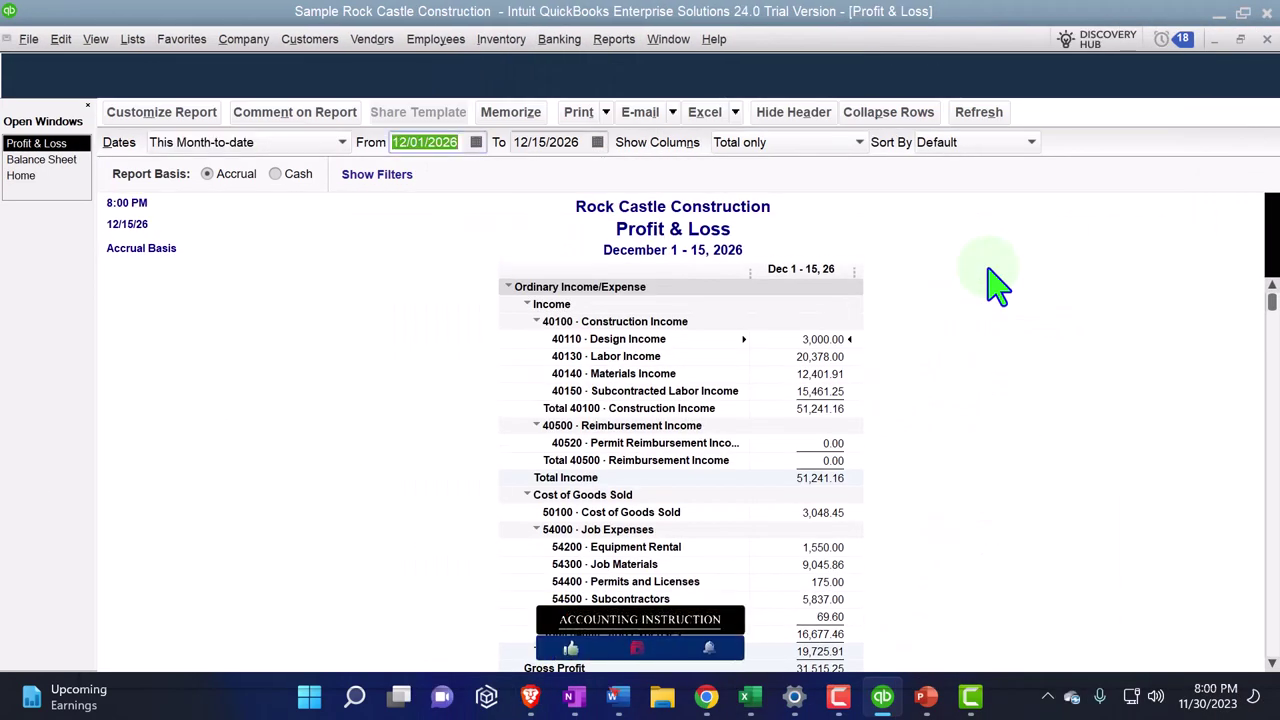
pyautogui.write('0')
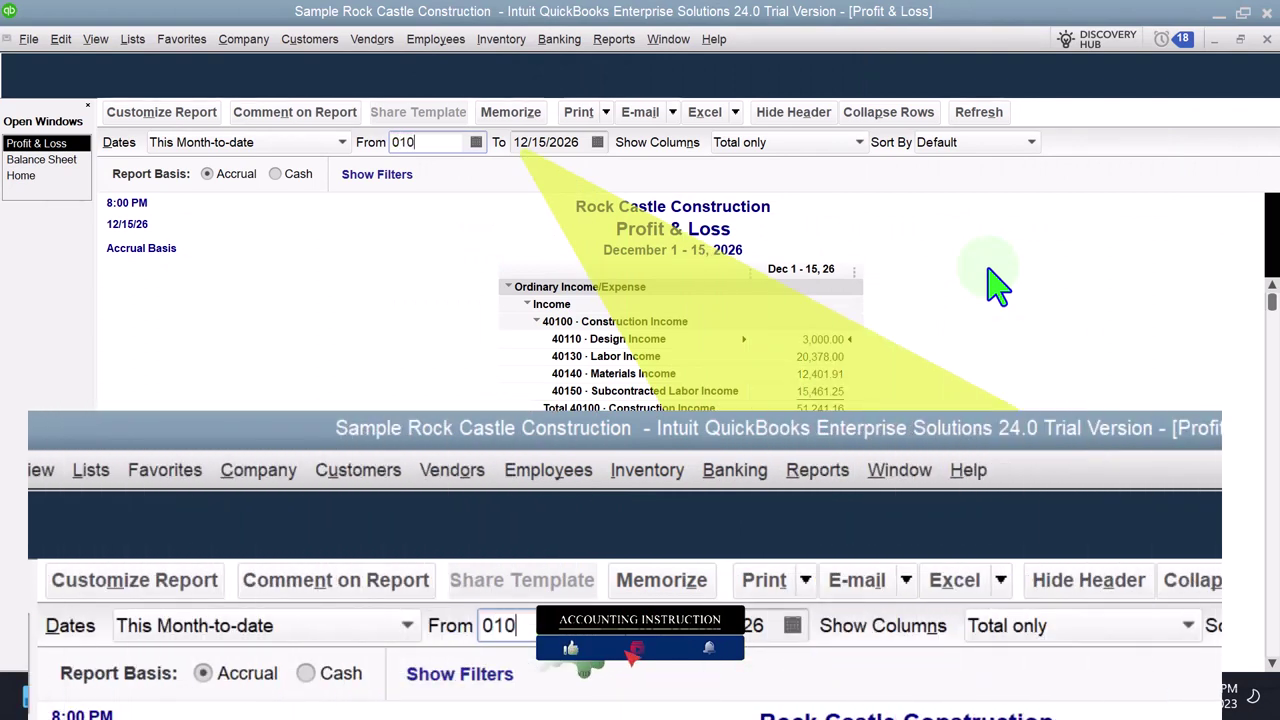
pyautogui.write('1/01/2027')
pyautogui.press('Tab')
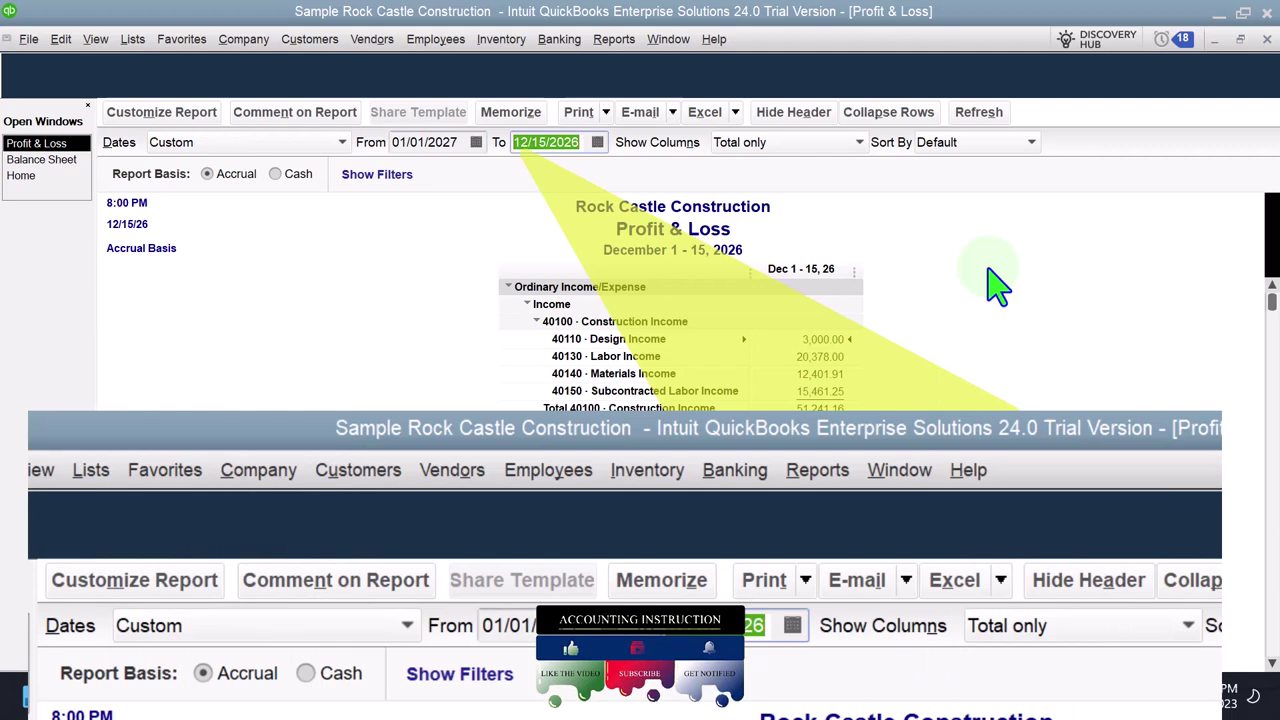
pyautogui.write('103127')
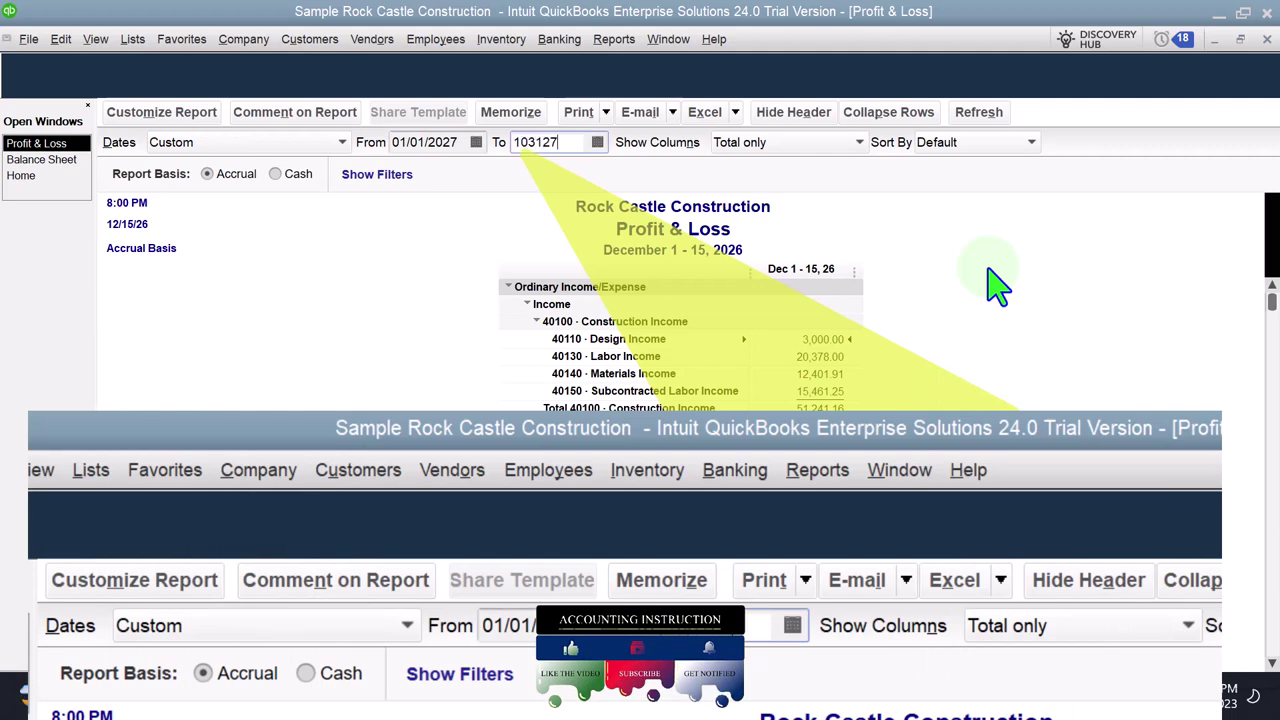
pyautogui.write('0/31/2027')
pyautogui.press('Tab')
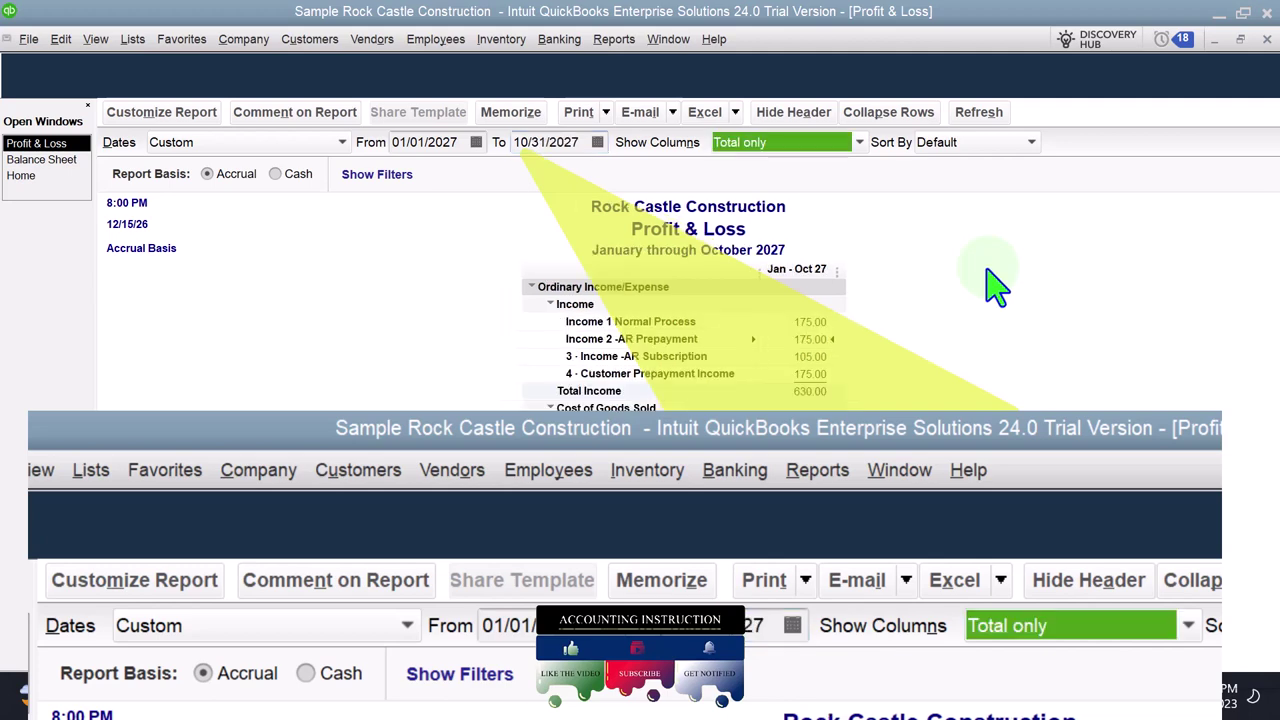
pyautogui.click(859, 142)
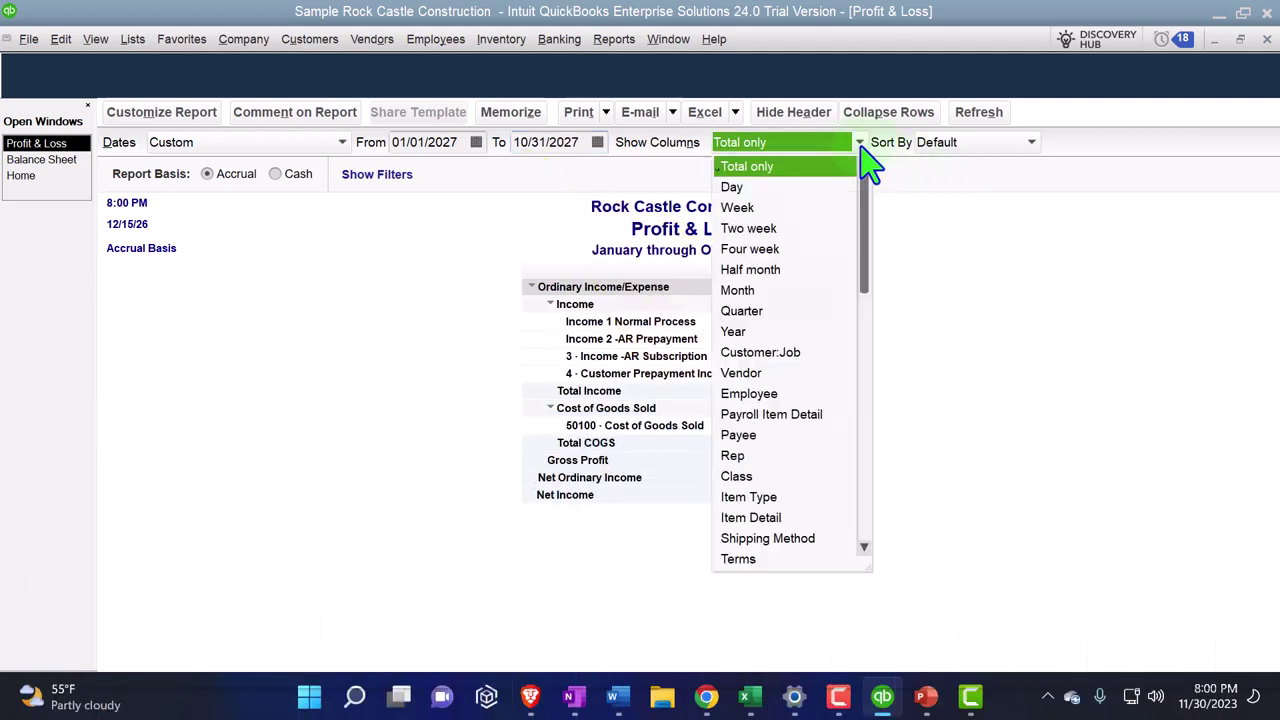
pyautogui.click(752, 290)
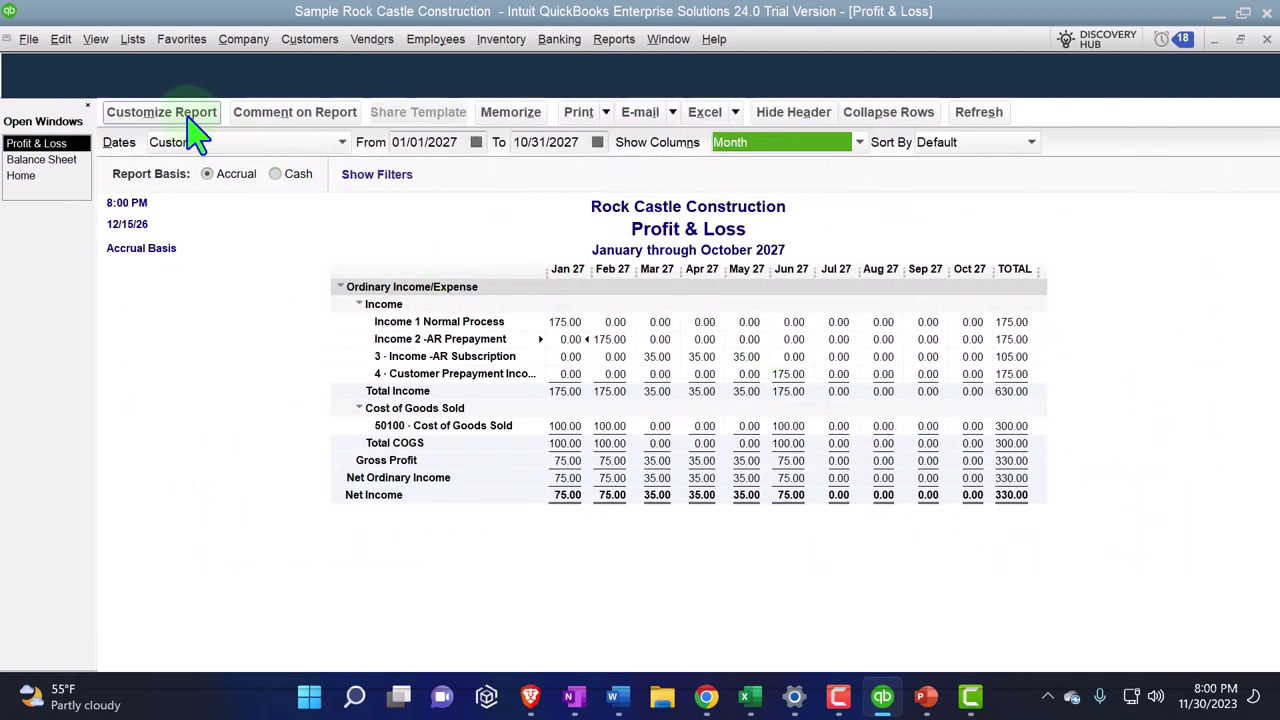
# Step: Set the Profit & Loss column label font size to 14, apply it to all related fonts, and accept the report changes
pyautogui.click(190, 115)
pyautogui.click(551, 72)
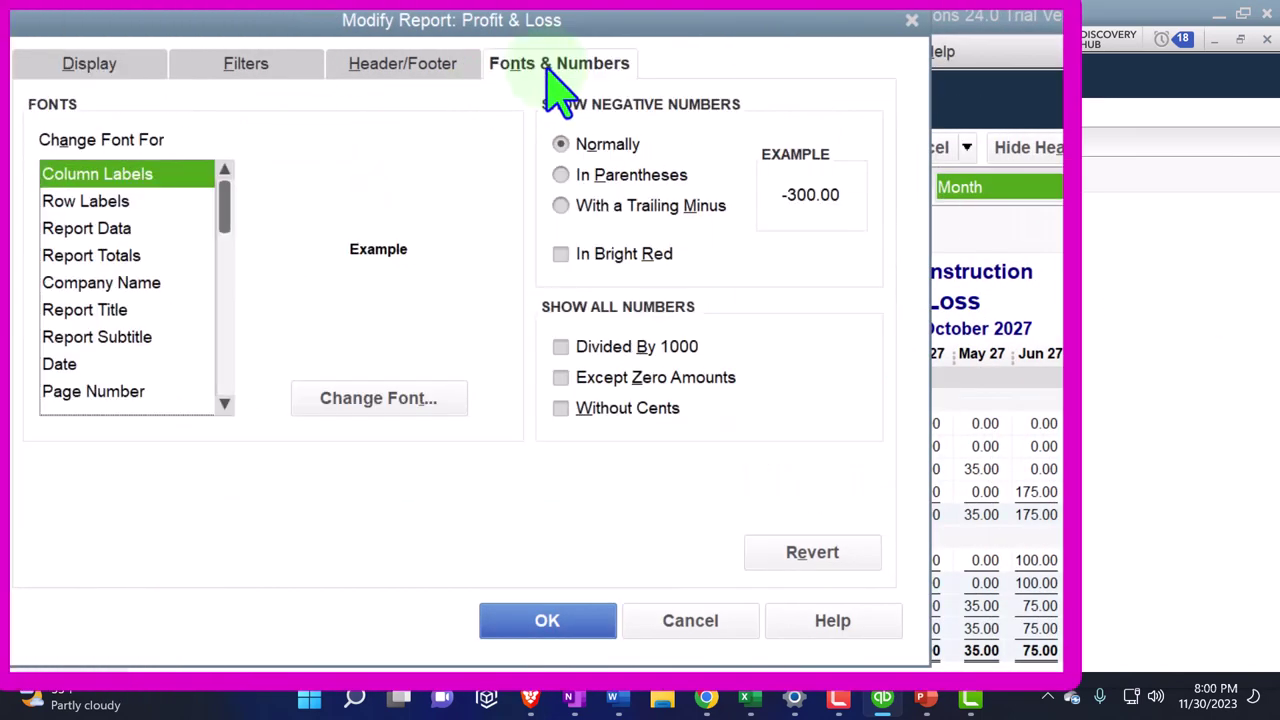
pyautogui.click(452, 400)
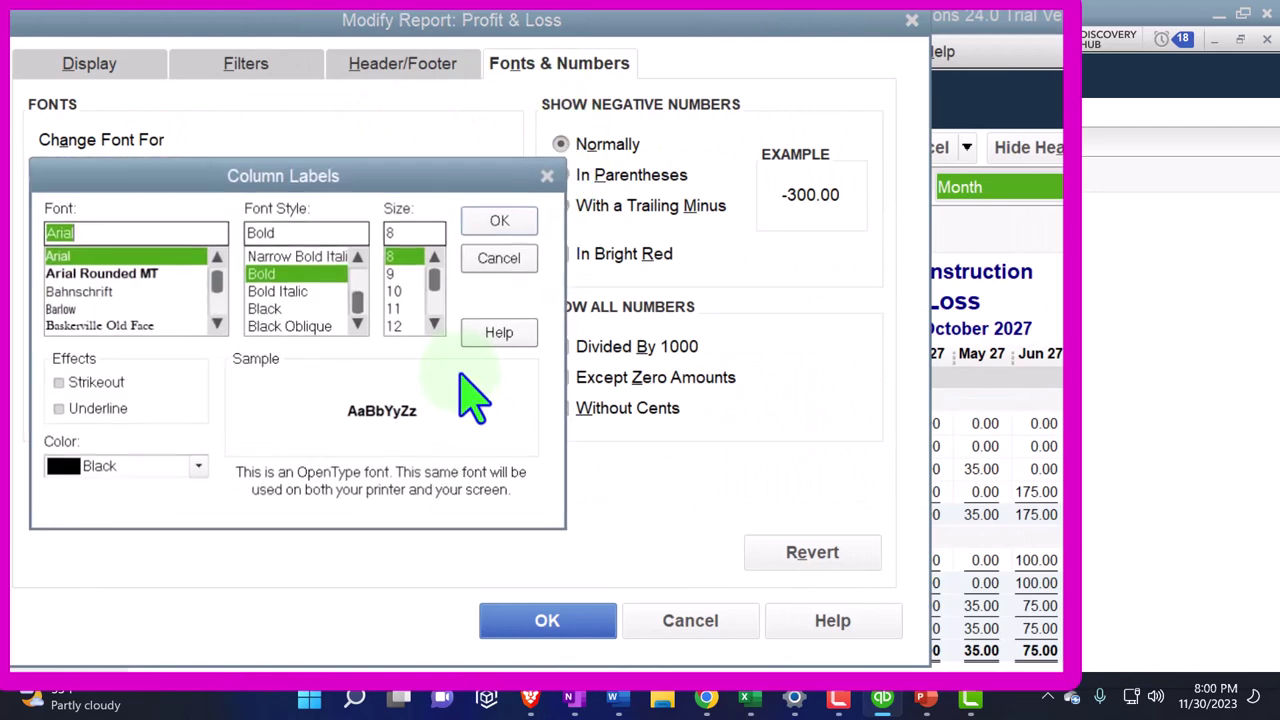
pyautogui.click(434, 323)
pyautogui.click(434, 323)
pyautogui.click(396, 309)
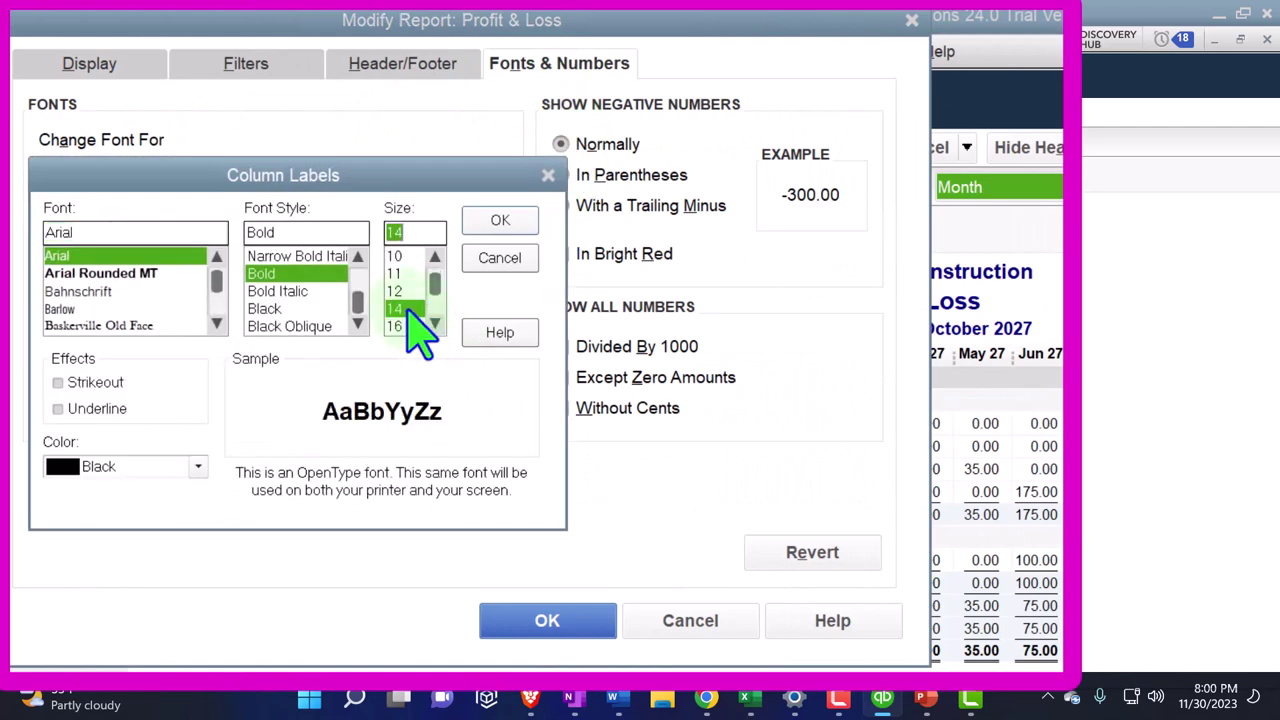
pyautogui.click(495, 228)
pyautogui.click(738, 284)
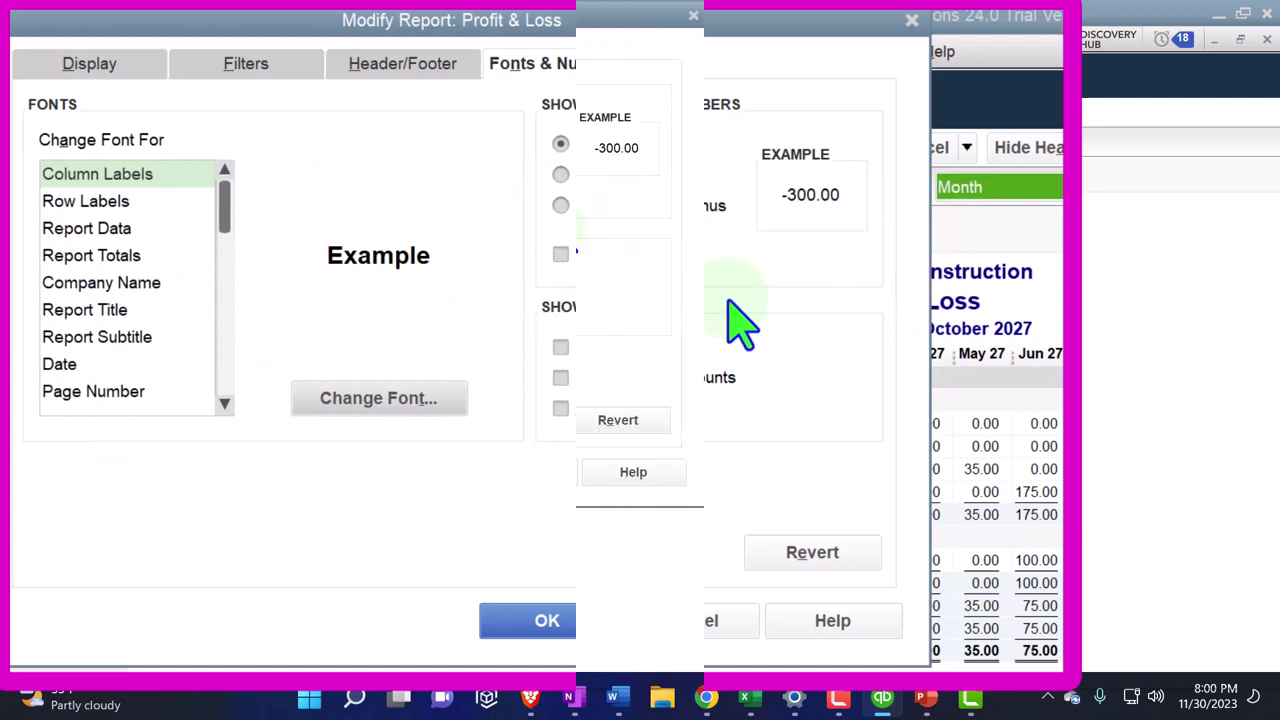
pyautogui.click(547, 620)
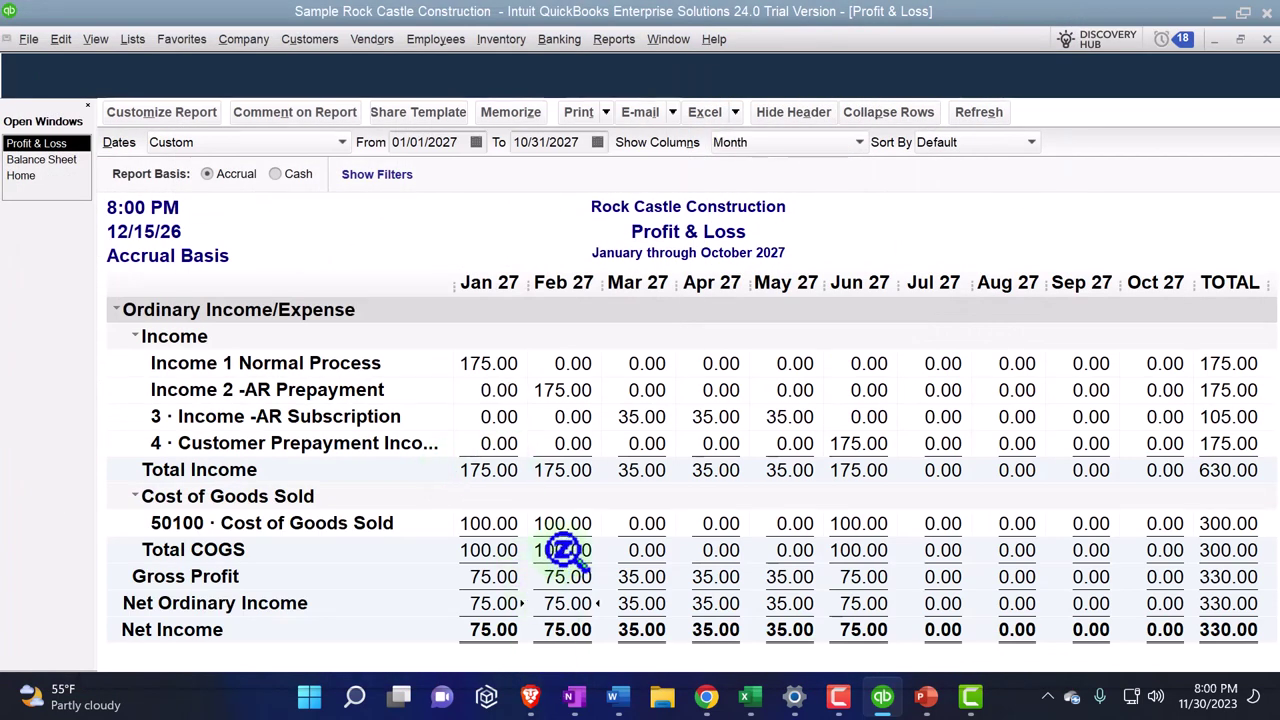
# Step: Return to the home page and examine the vendor and customer workflow charts, including estimates, purchase orders, inventory receipts and invoices
pyautogui.click(20, 175)
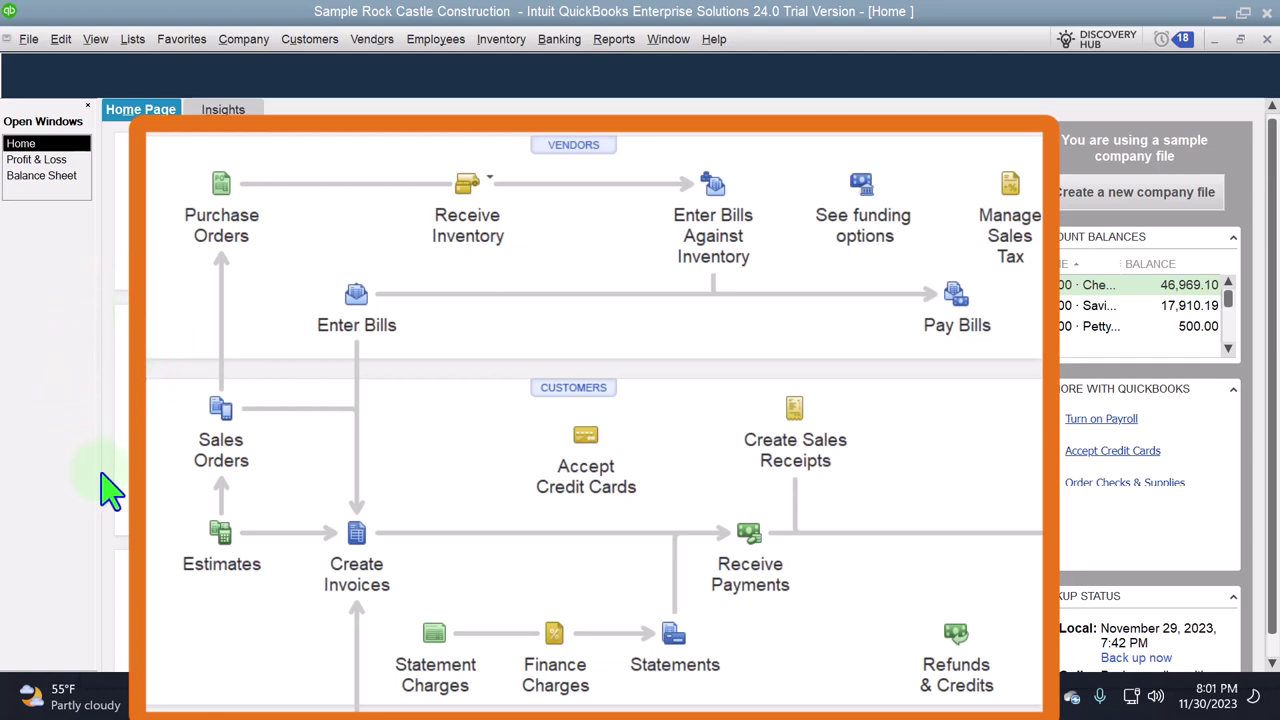
pyautogui.click(215, 578)
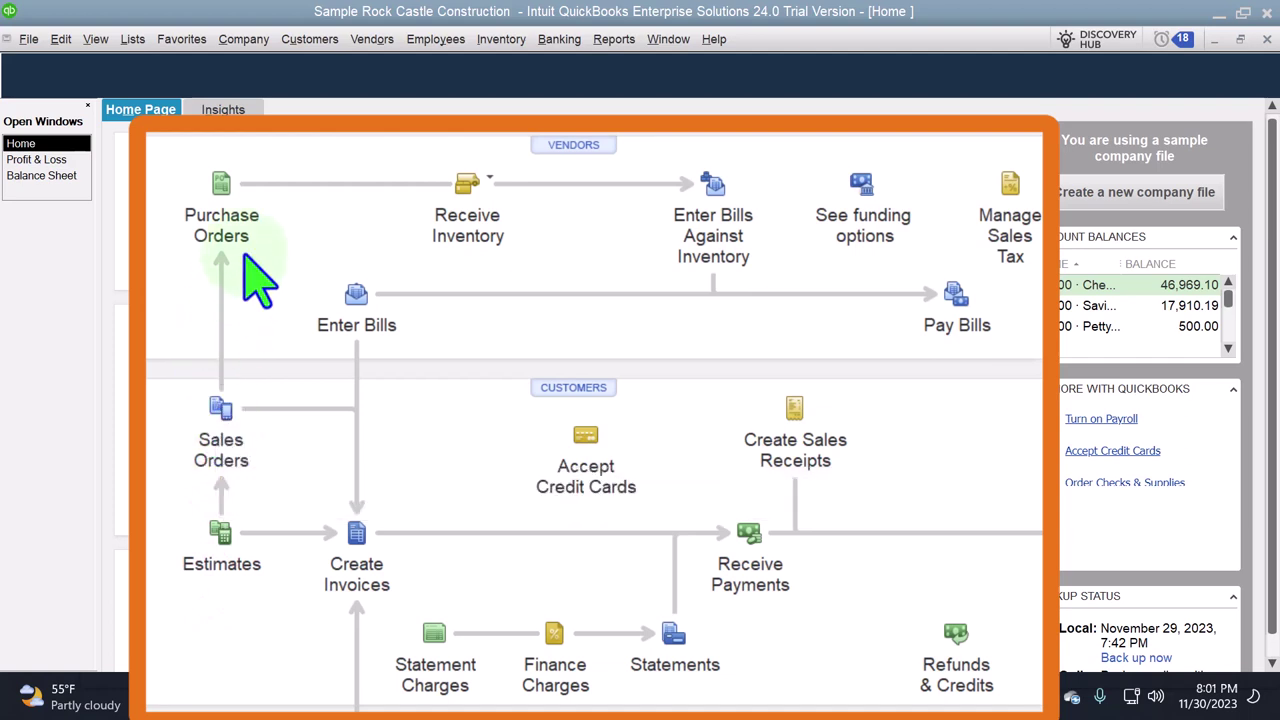
pyautogui.click(468, 255)
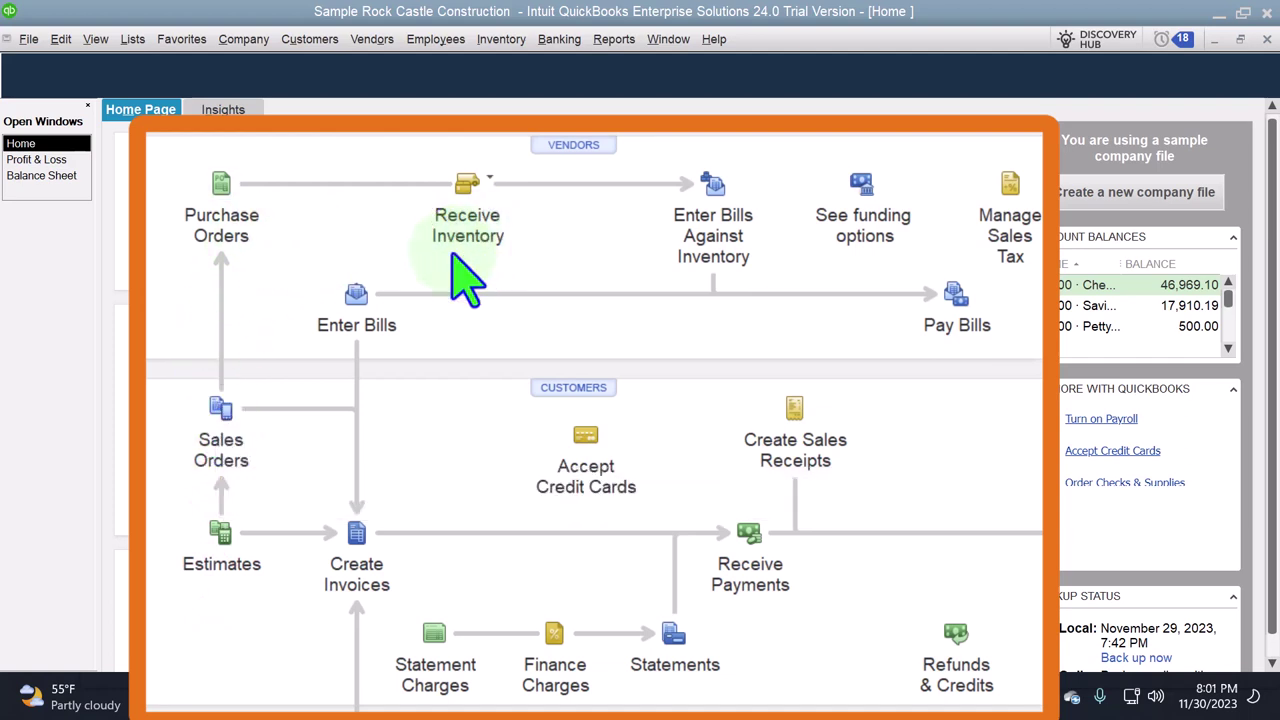
pyautogui.click(252, 426)
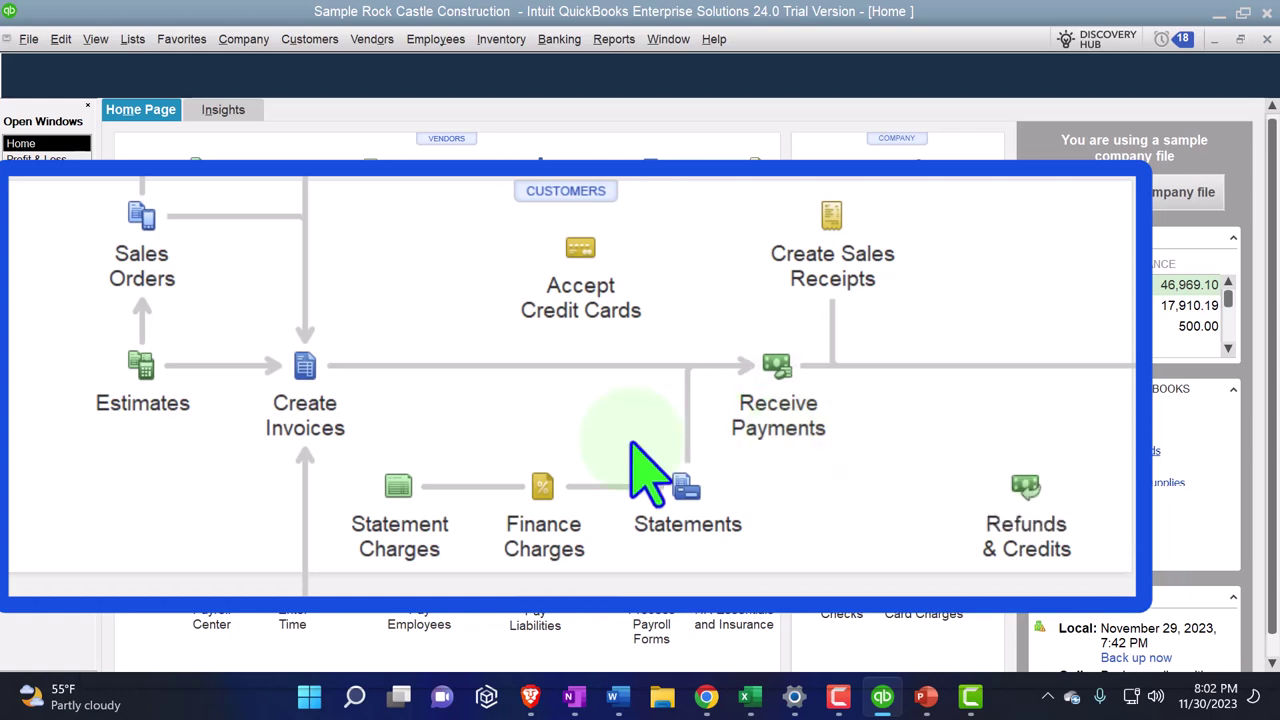
pyautogui.click(346, 412)
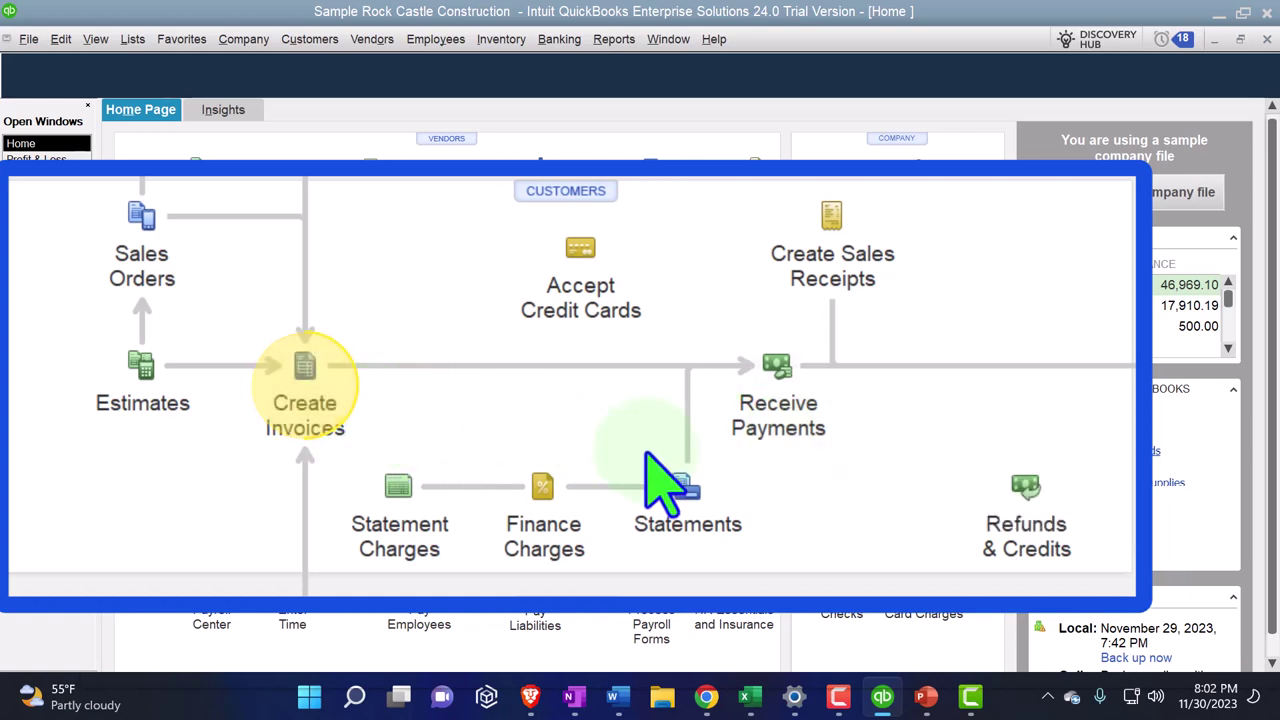
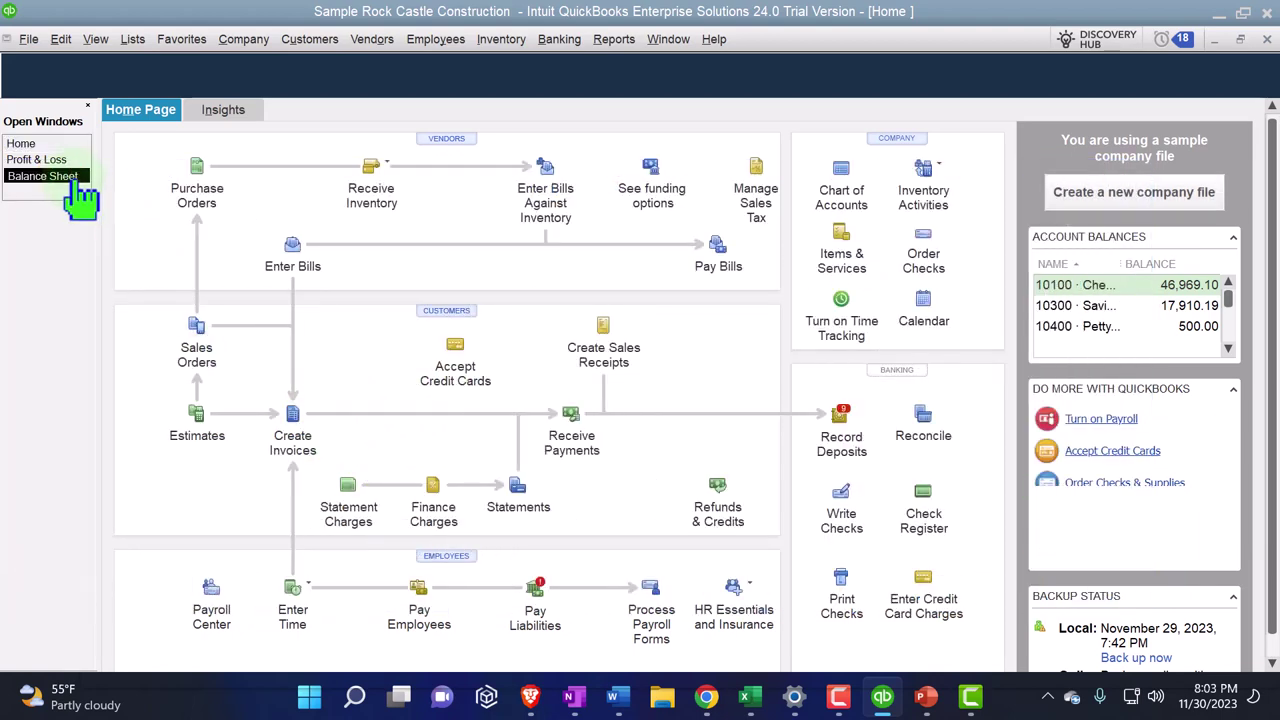
# Step: Return to the Balance Sheet to view Accounts Receivable and open the Customer Balance Detail report
pyautogui.click(68, 177)
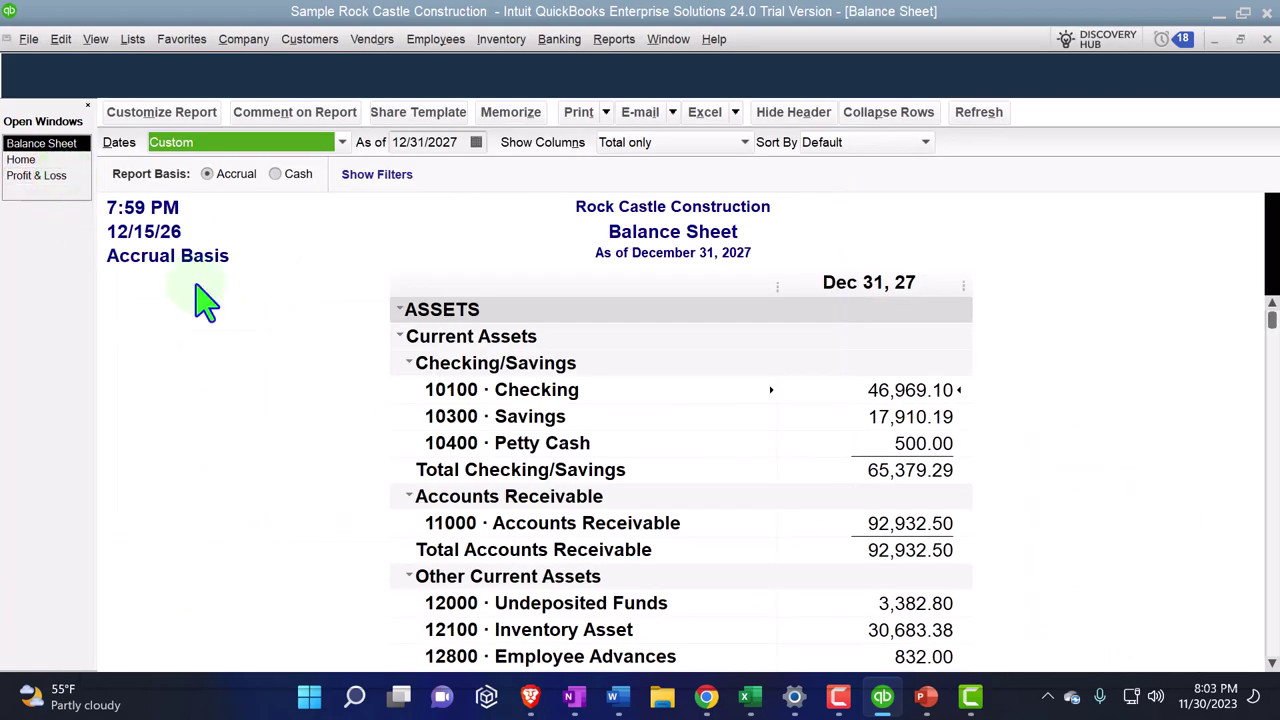
pyautogui.scroll(-1, 263, 354)
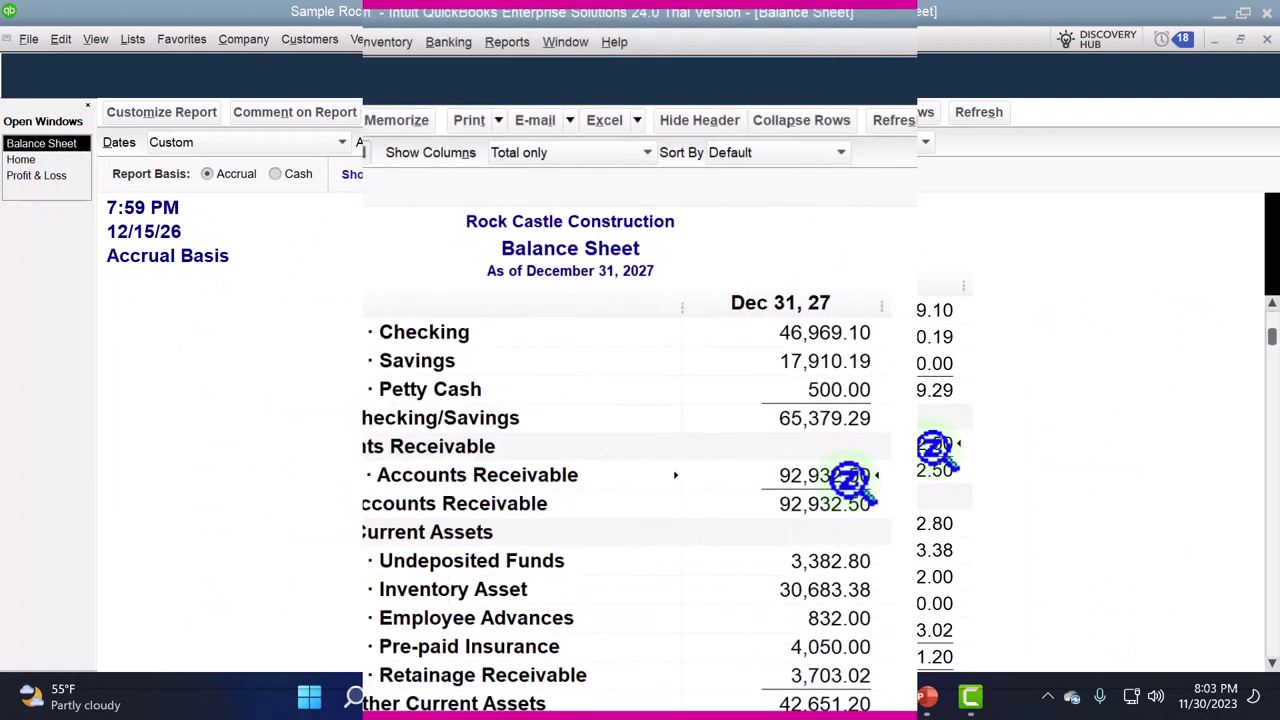
pyautogui.click(614, 39)
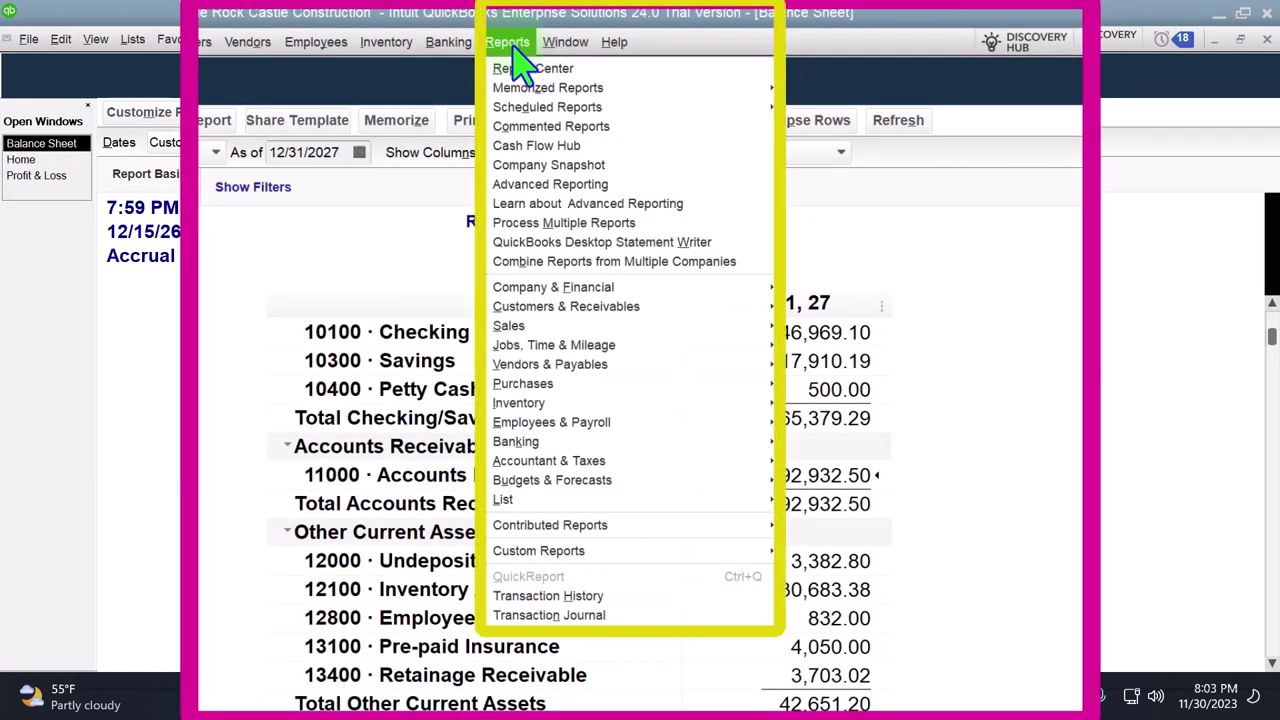
pyautogui.moveTo(674, 310)
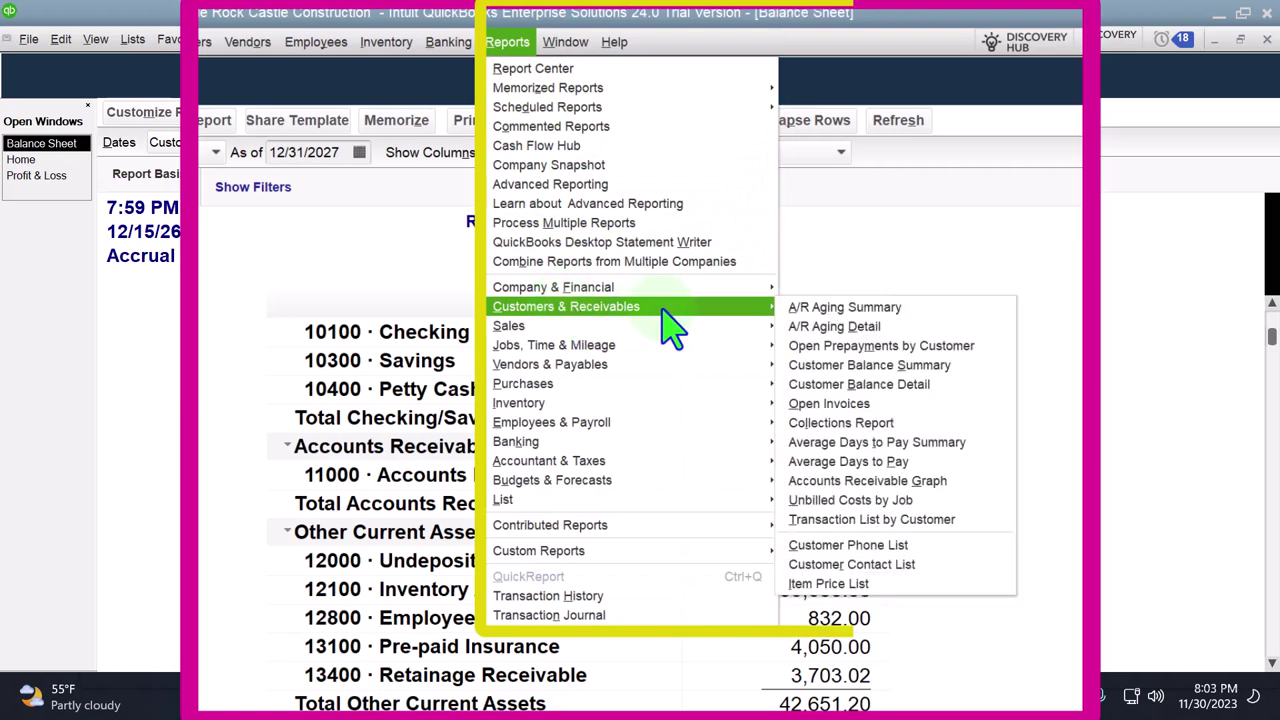
pyautogui.click(827, 386)
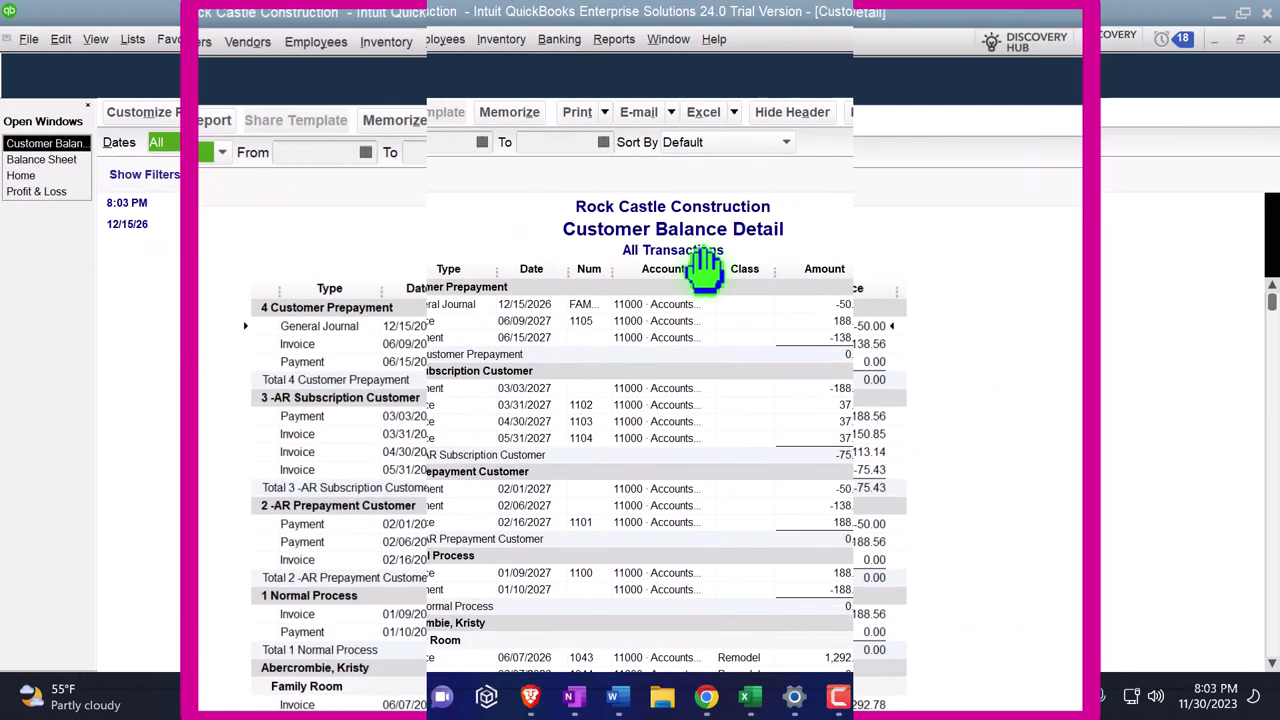
# Step: Set the Customer Balance Detail column label font size to 12, apply it to all related fonts, and accept the report changes
pyautogui.click(175, 115)
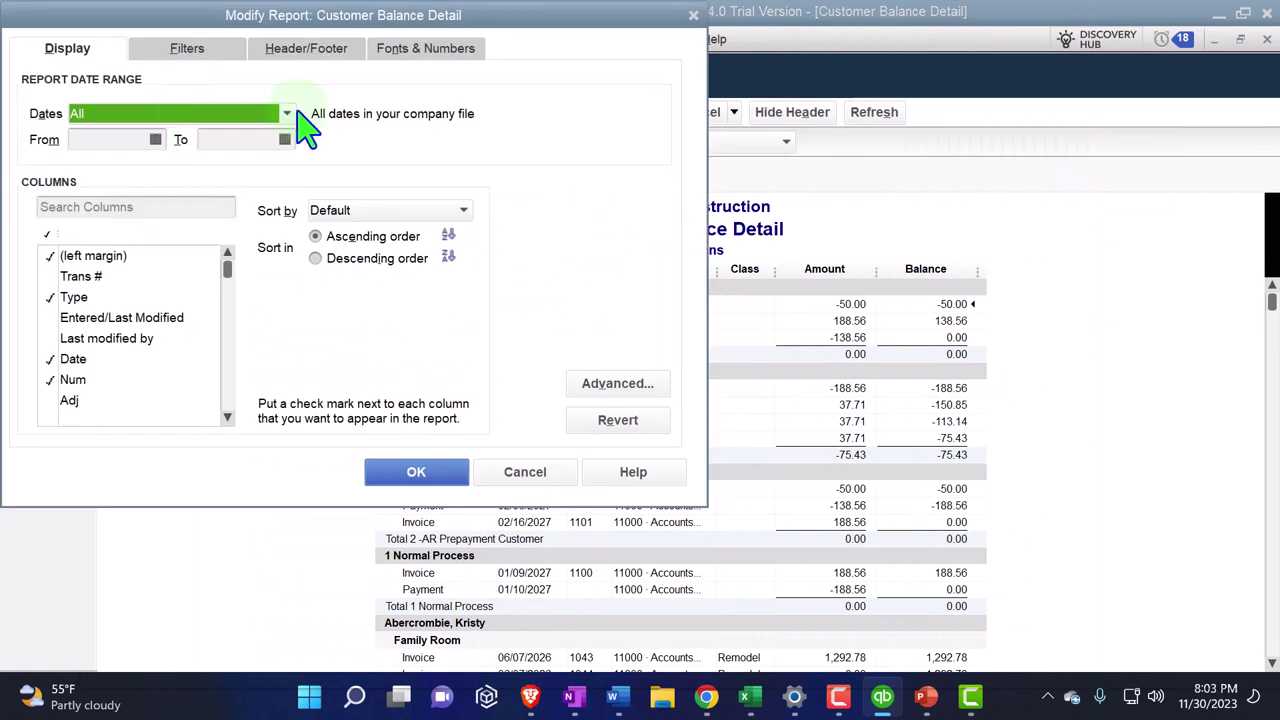
pyautogui.click(425, 48)
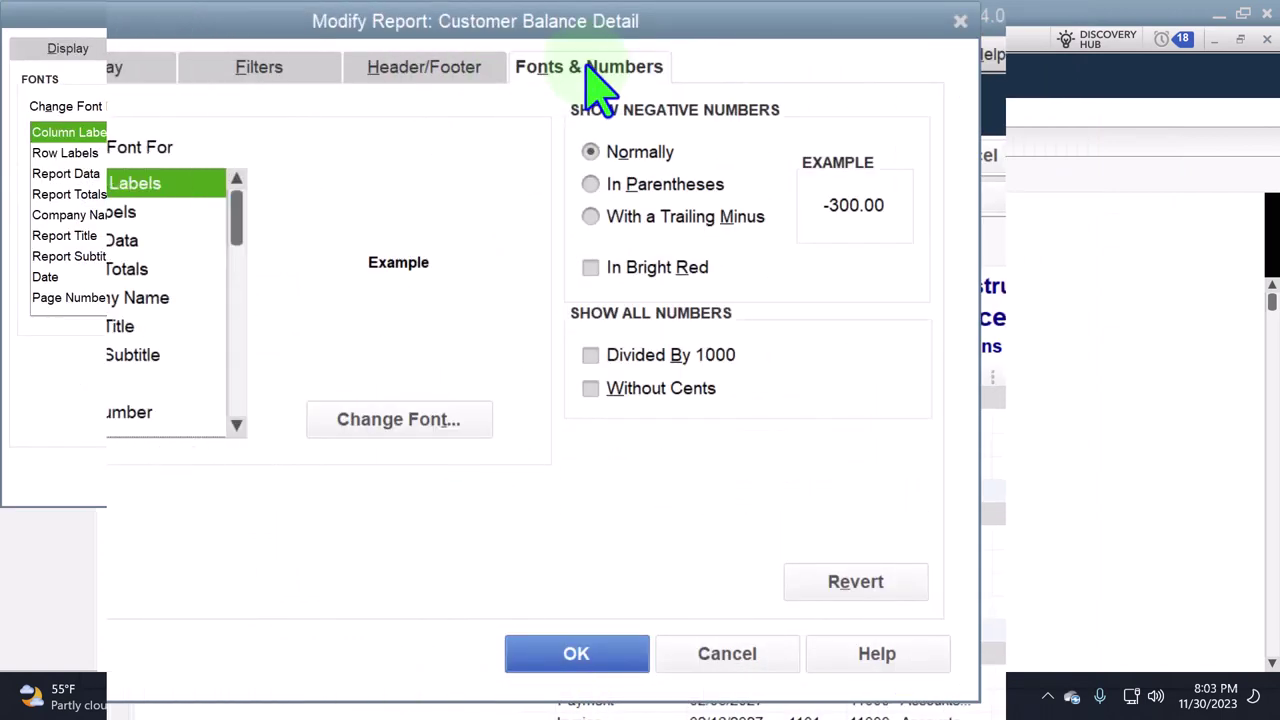
pyautogui.click(485, 420)
pyautogui.click(418, 343)
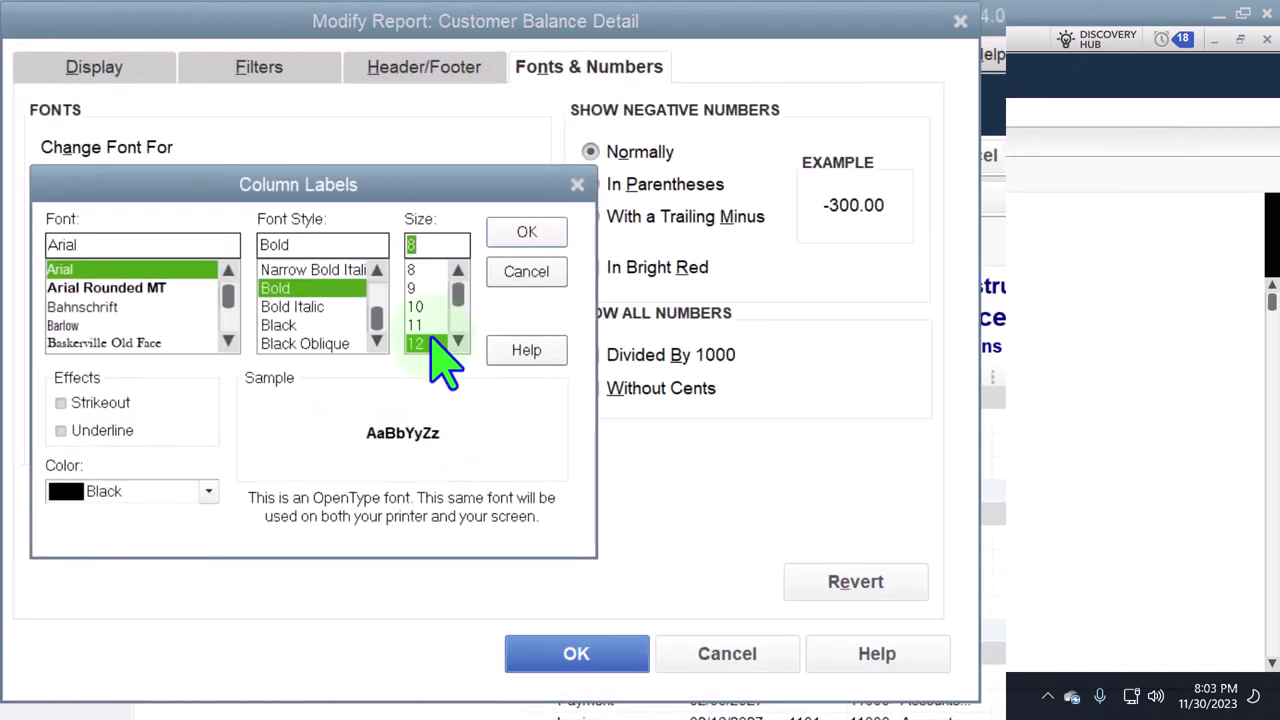
pyautogui.click(526, 232)
pyautogui.click(780, 300)
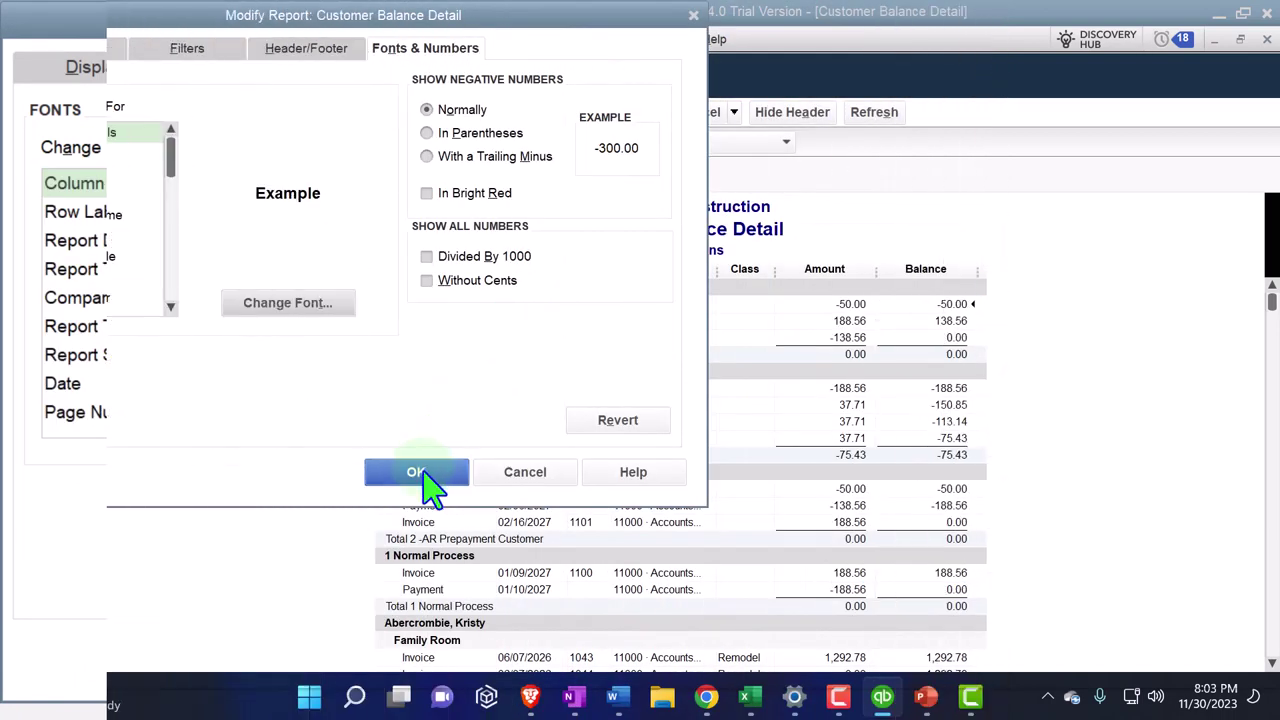
pyautogui.click(420, 470)
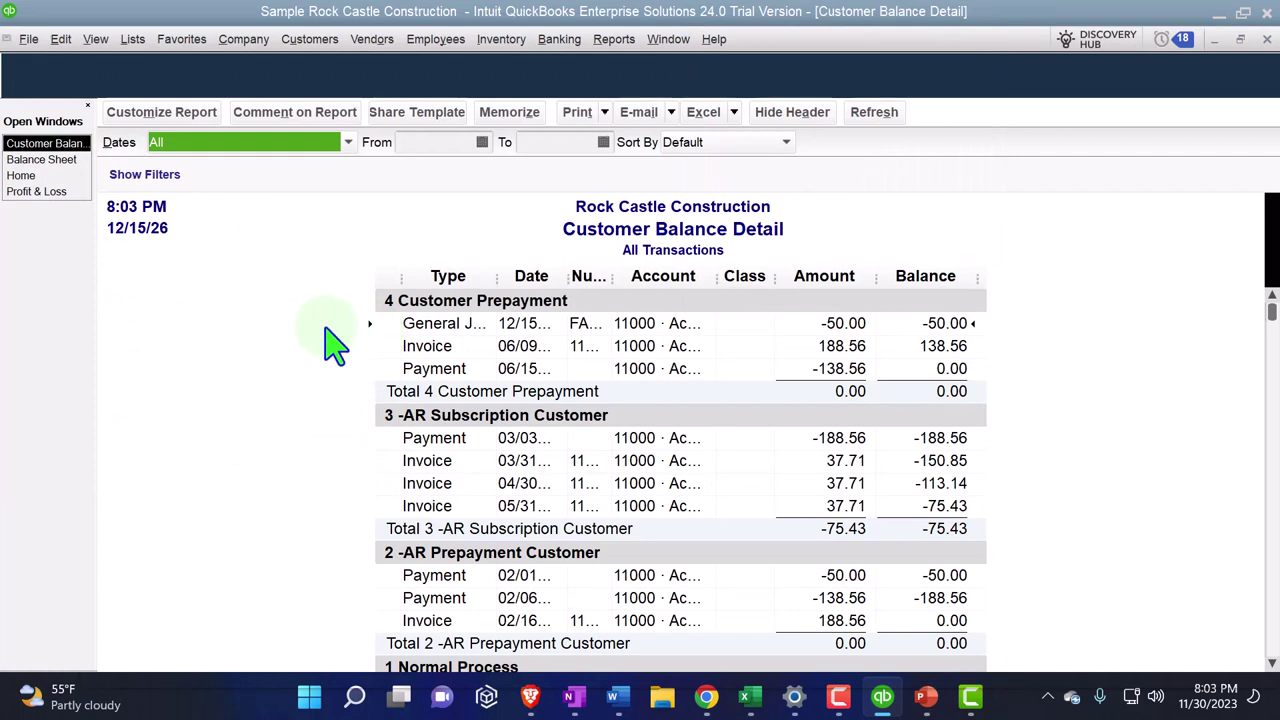
# Step: Return to the Balance Sheet and examine the Unearned Revenue line under Other Current Liabilities
pyautogui.click(41, 159)
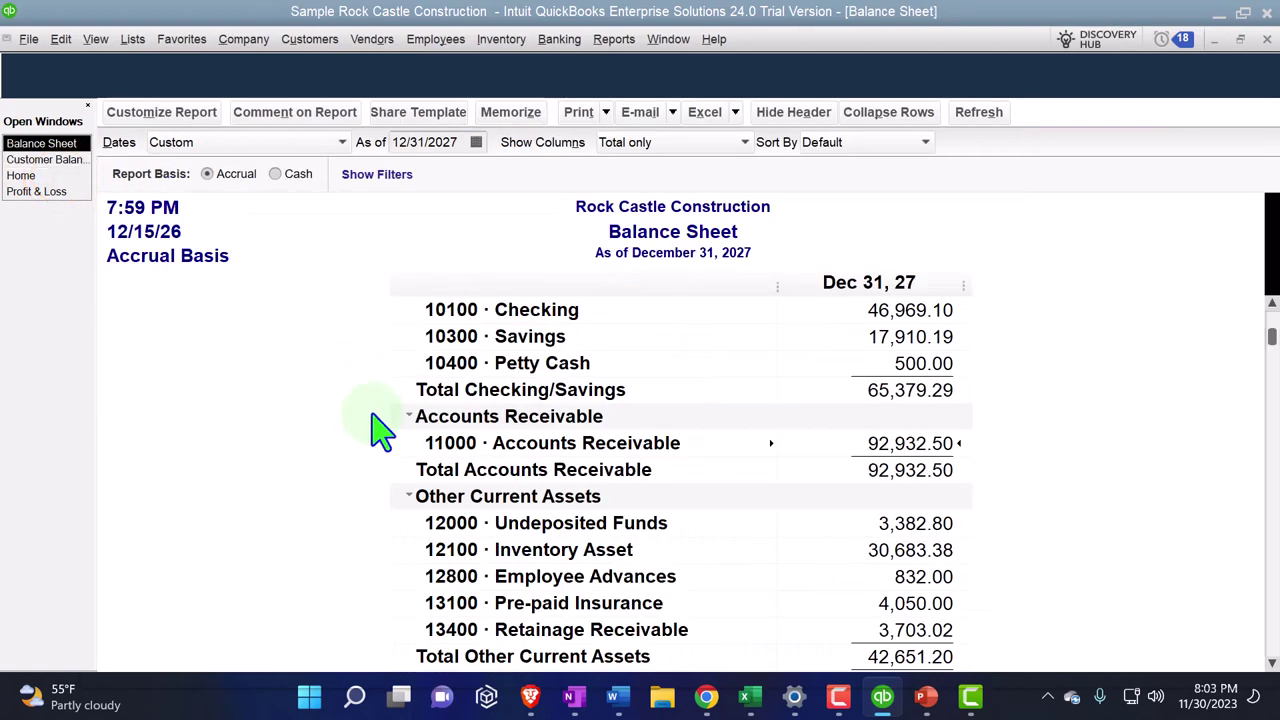
pyautogui.scroll(-6, 378, 432)
pyautogui.scroll(-2, 352, 465)
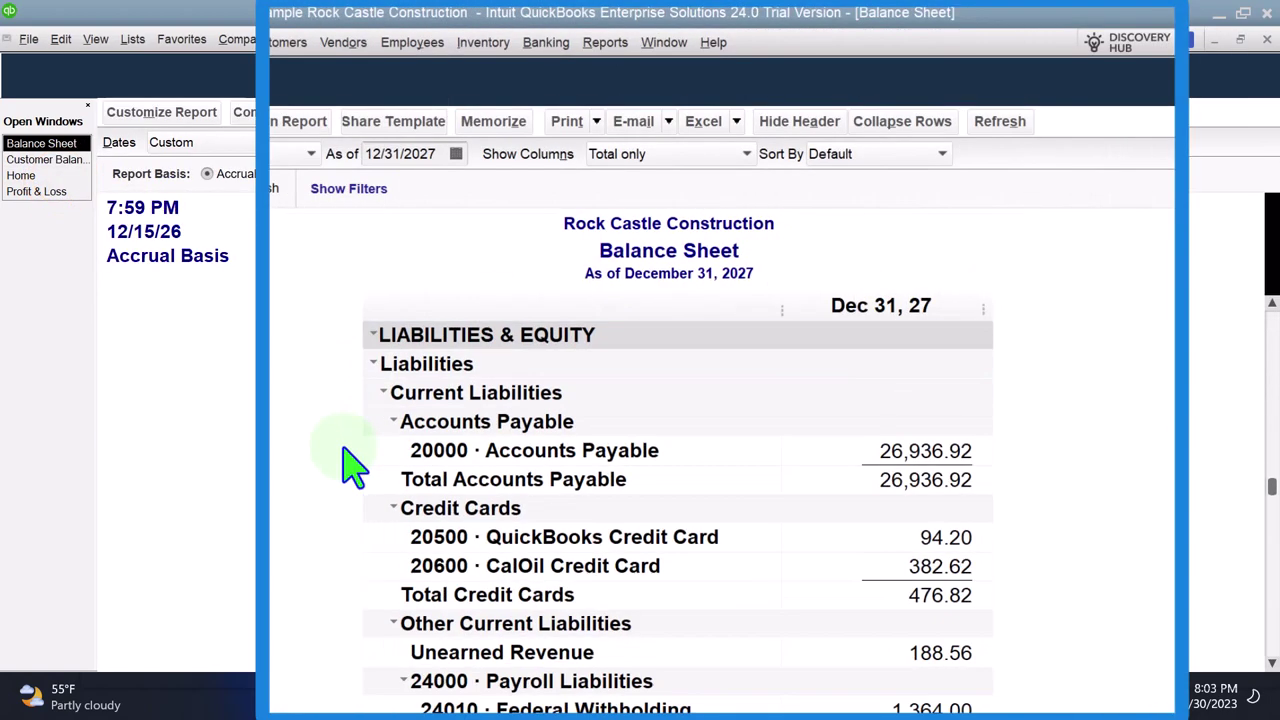
pyautogui.scroll(-2, 348, 460)
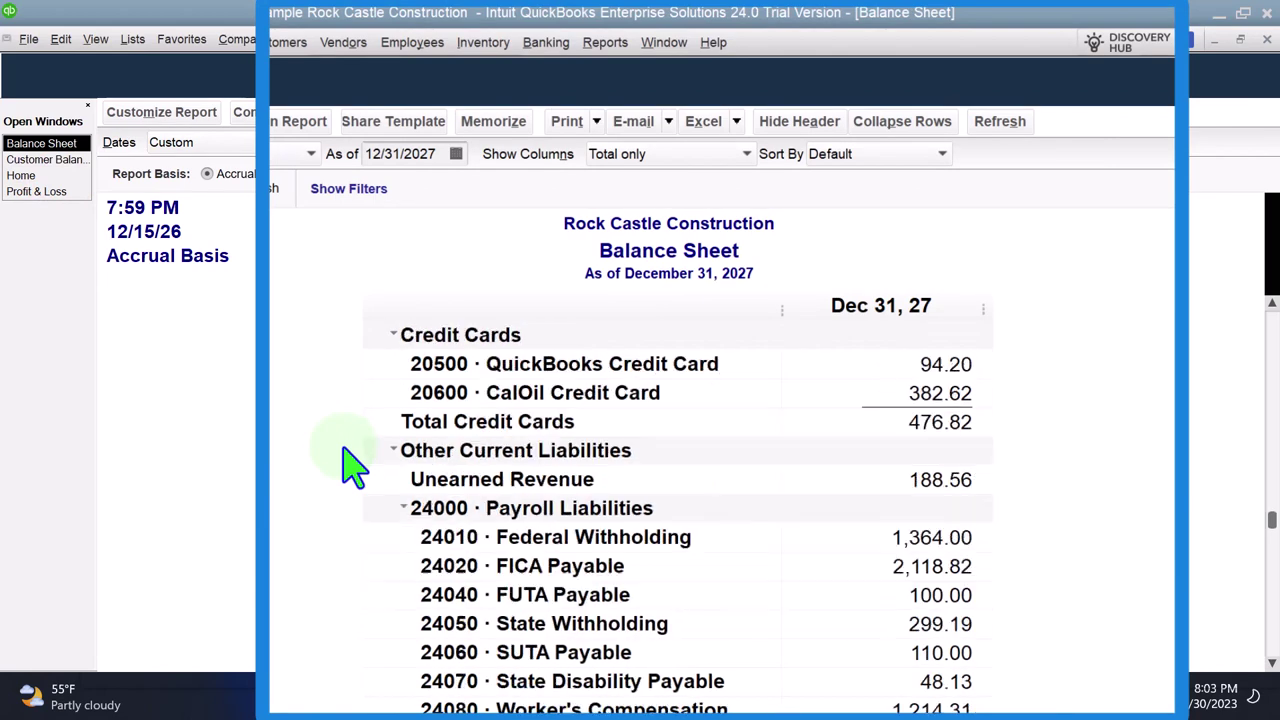
pyautogui.doubleClick(962, 472)
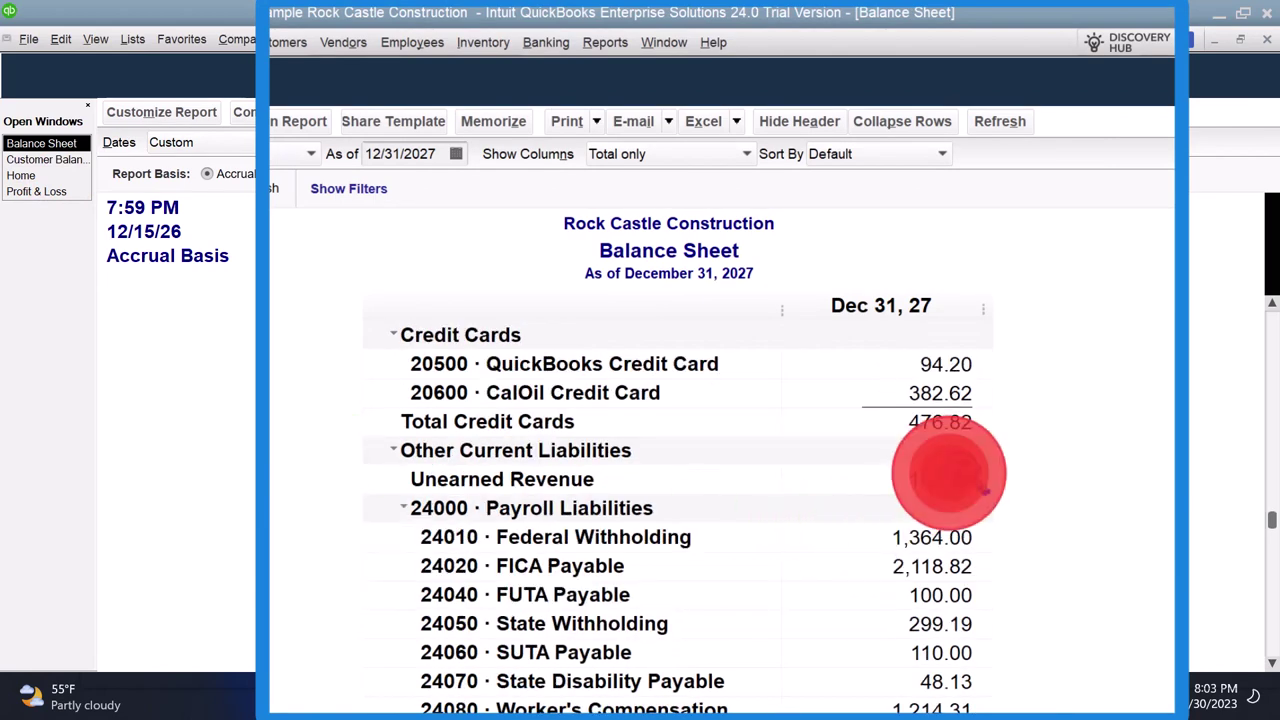
# Step: Open the Open Prepayments by Customer report from the customer and receivables reports
pyautogui.click(612, 45)
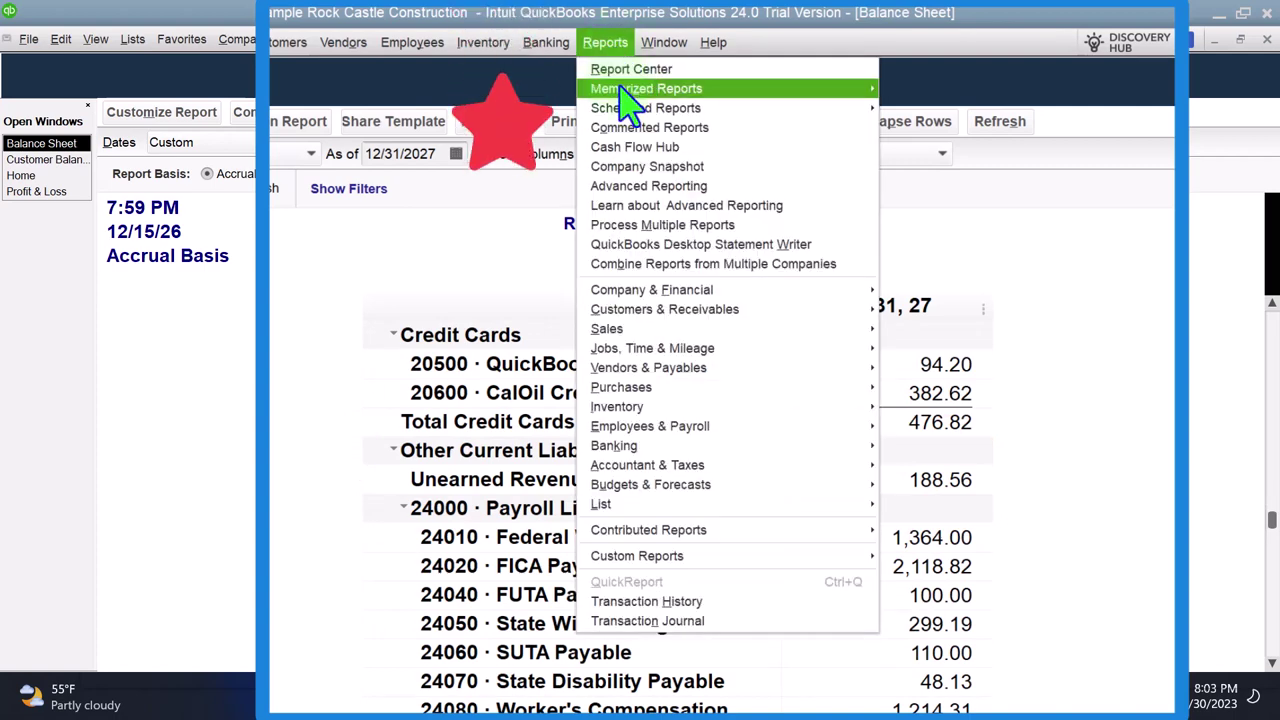
pyautogui.moveTo(655, 320)
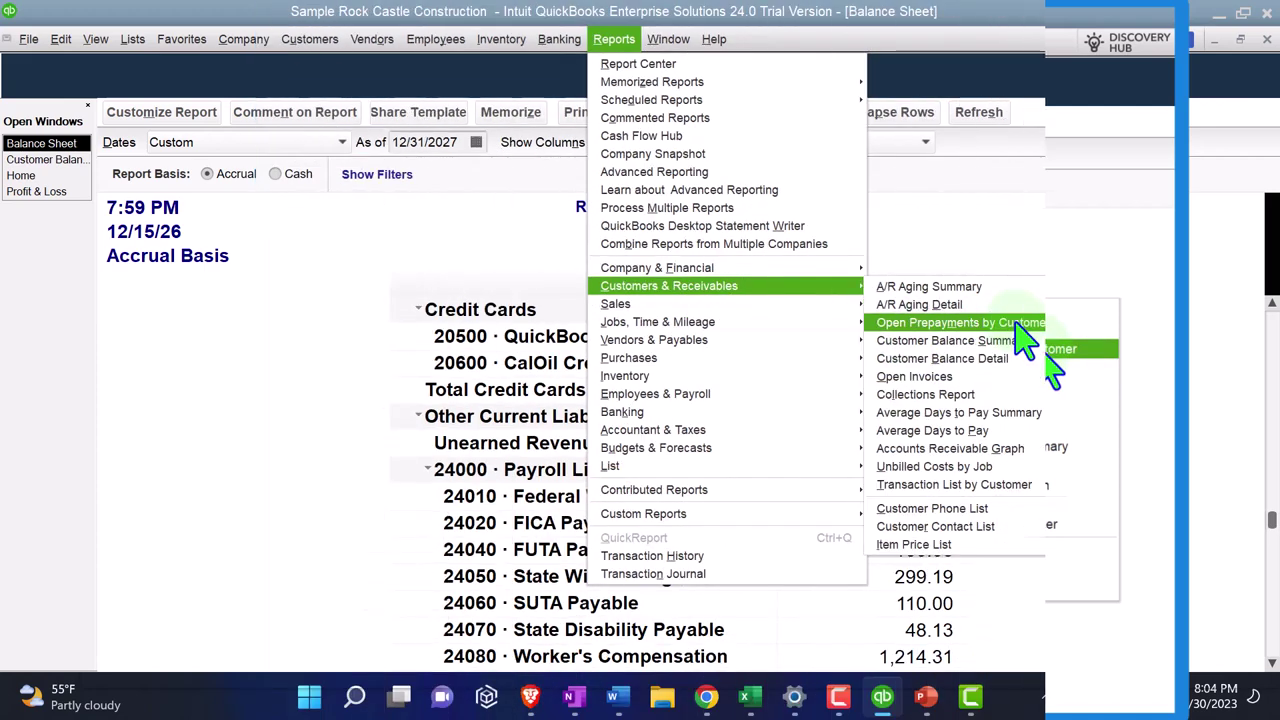
pyautogui.click(1018, 323)
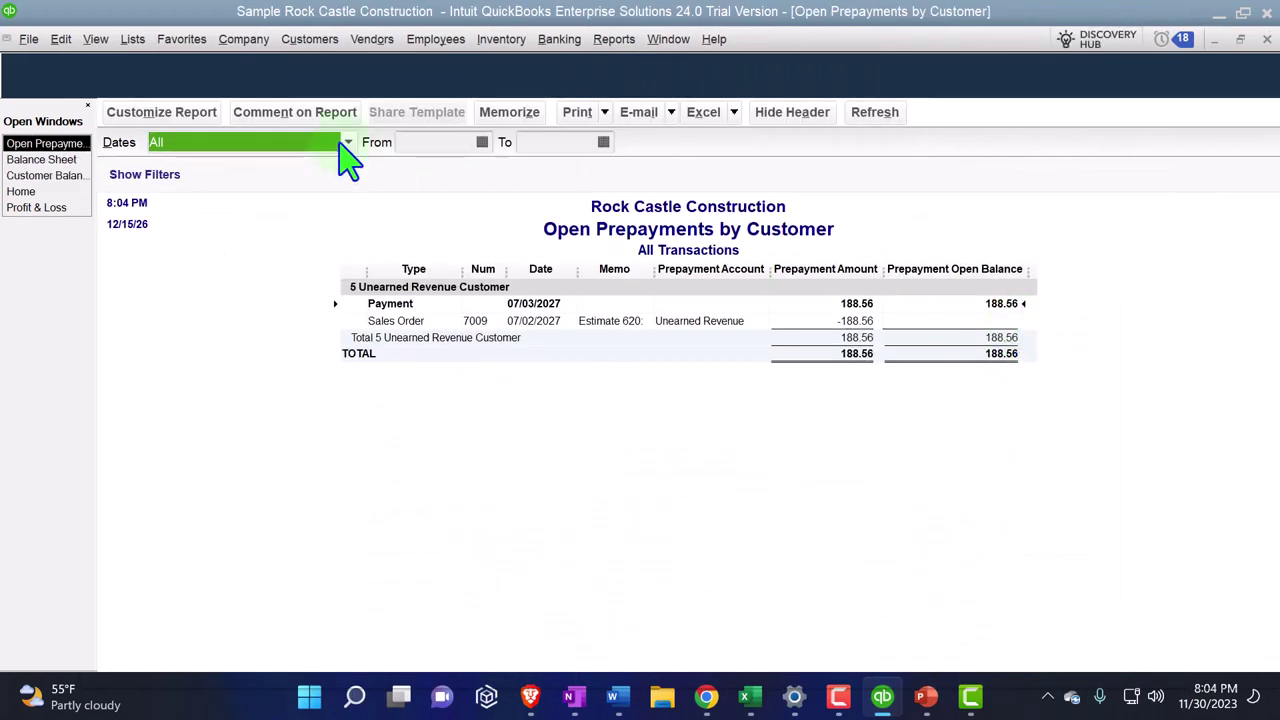
# Step: Set the Open Prepayments by Customer column label font size to 12, apply it to all related fonts, and accept the report changes
pyautogui.click(196, 118)
pyautogui.click(357, 45)
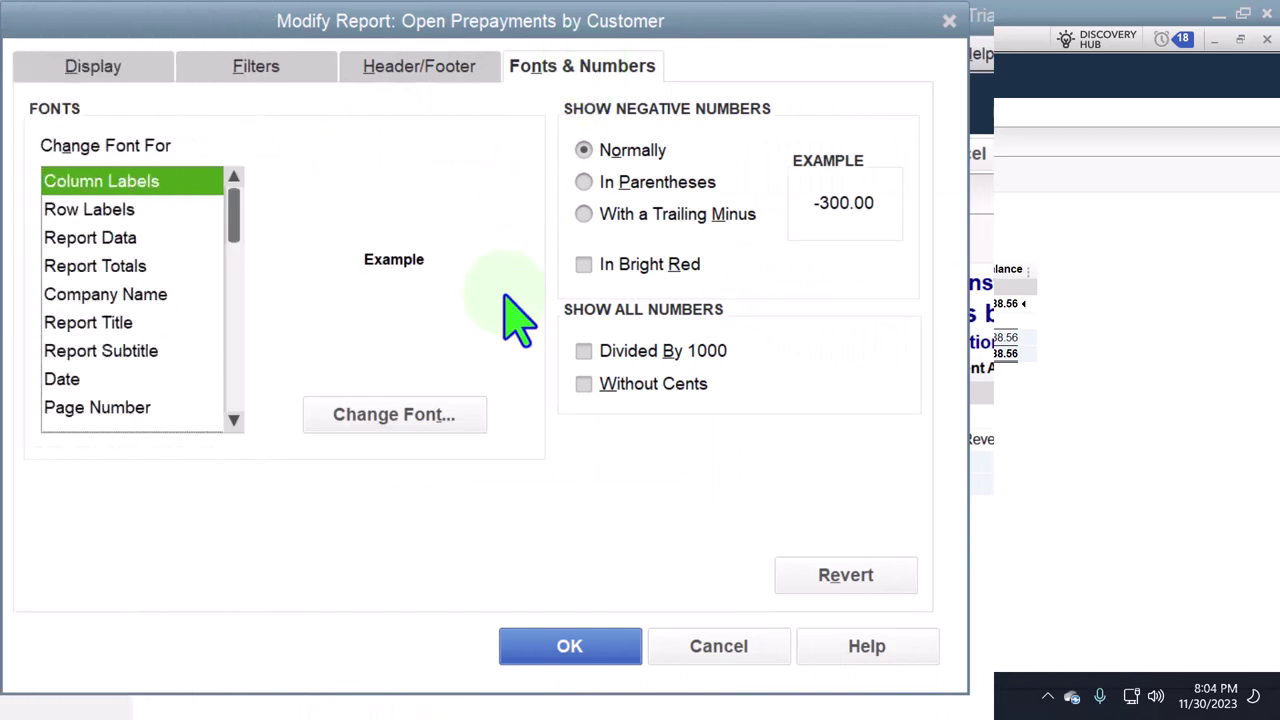
pyautogui.click(477, 428)
pyautogui.click(429, 340)
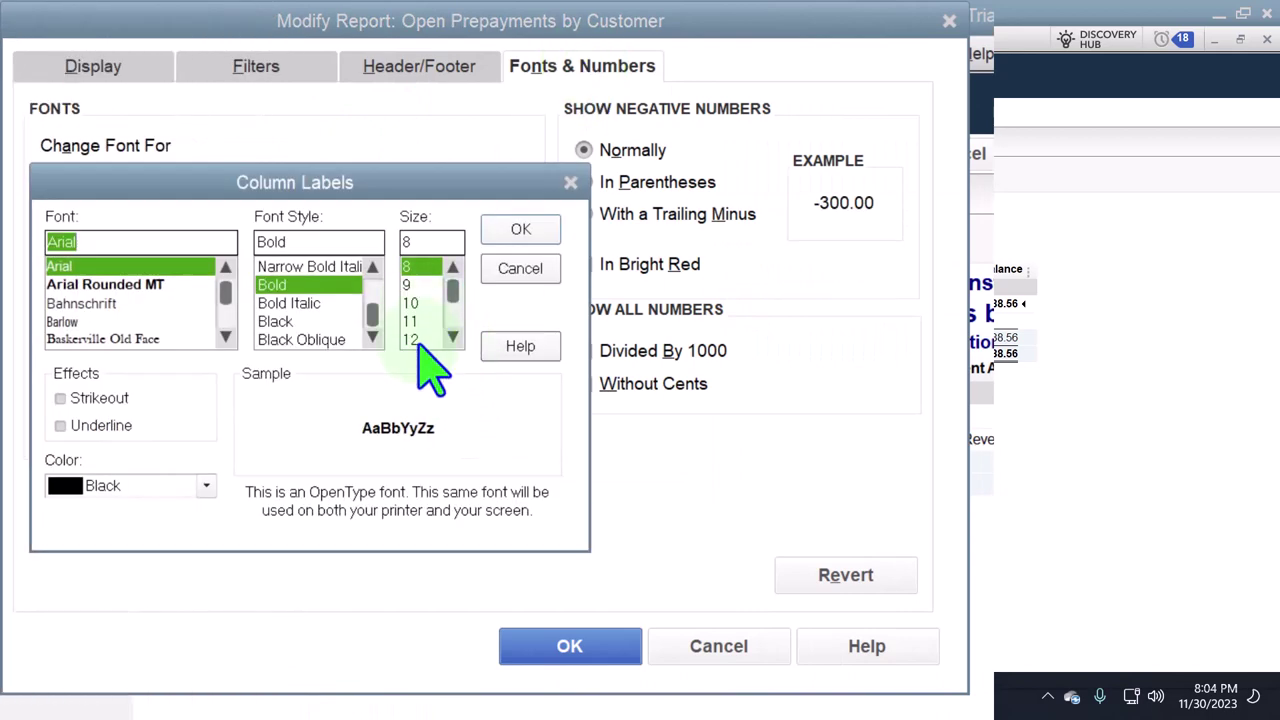
pyautogui.click(518, 230)
pyautogui.click(760, 294)
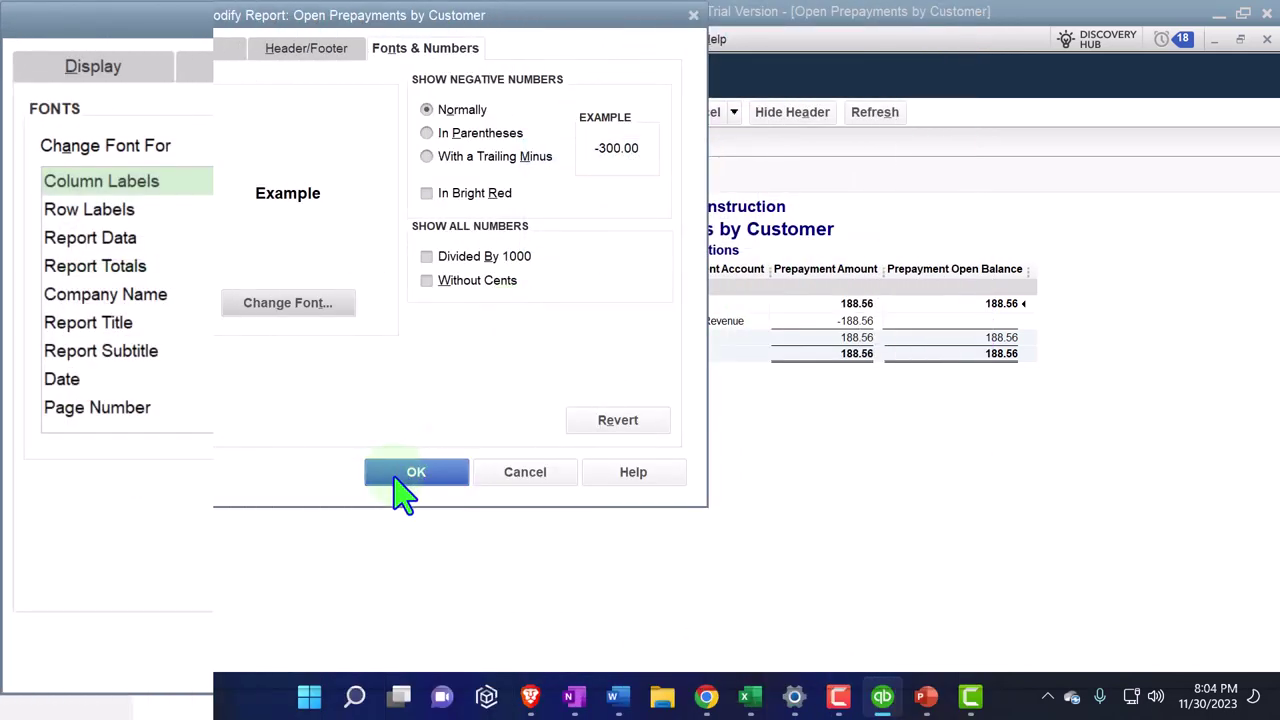
pyautogui.click(540, 646)
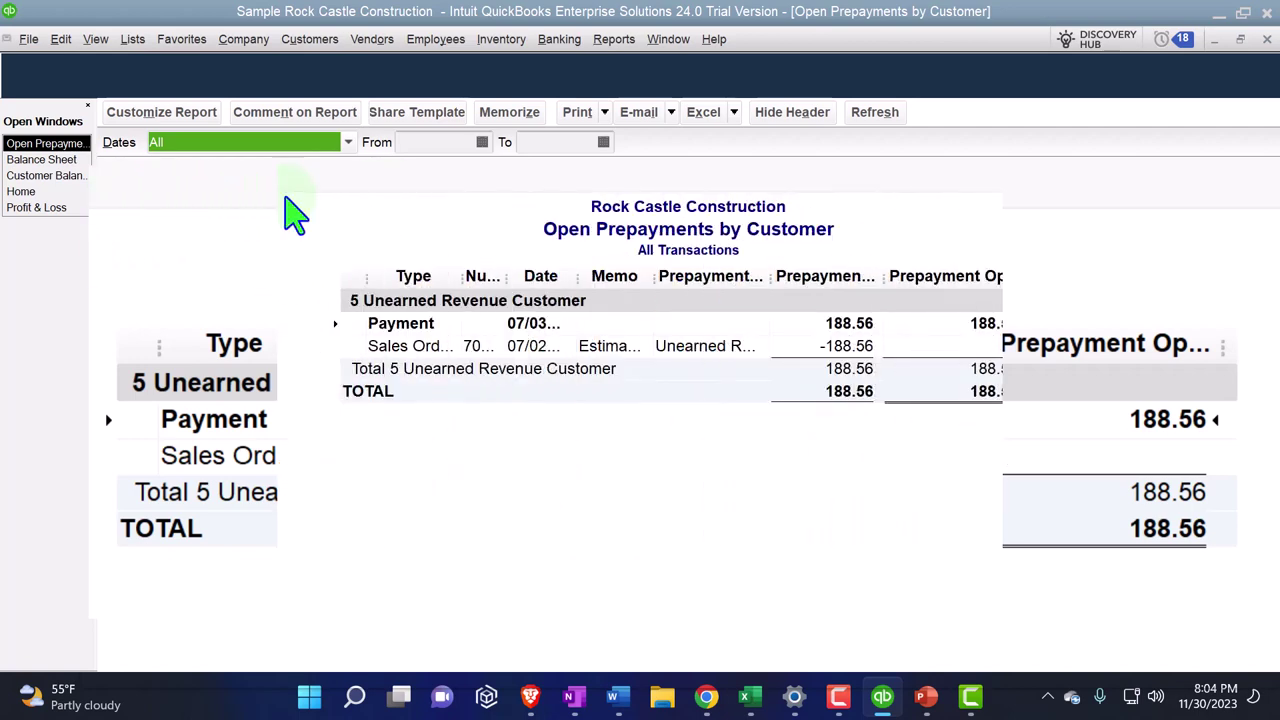
# Step: Open the Customer Center
pyautogui.click(243, 39)
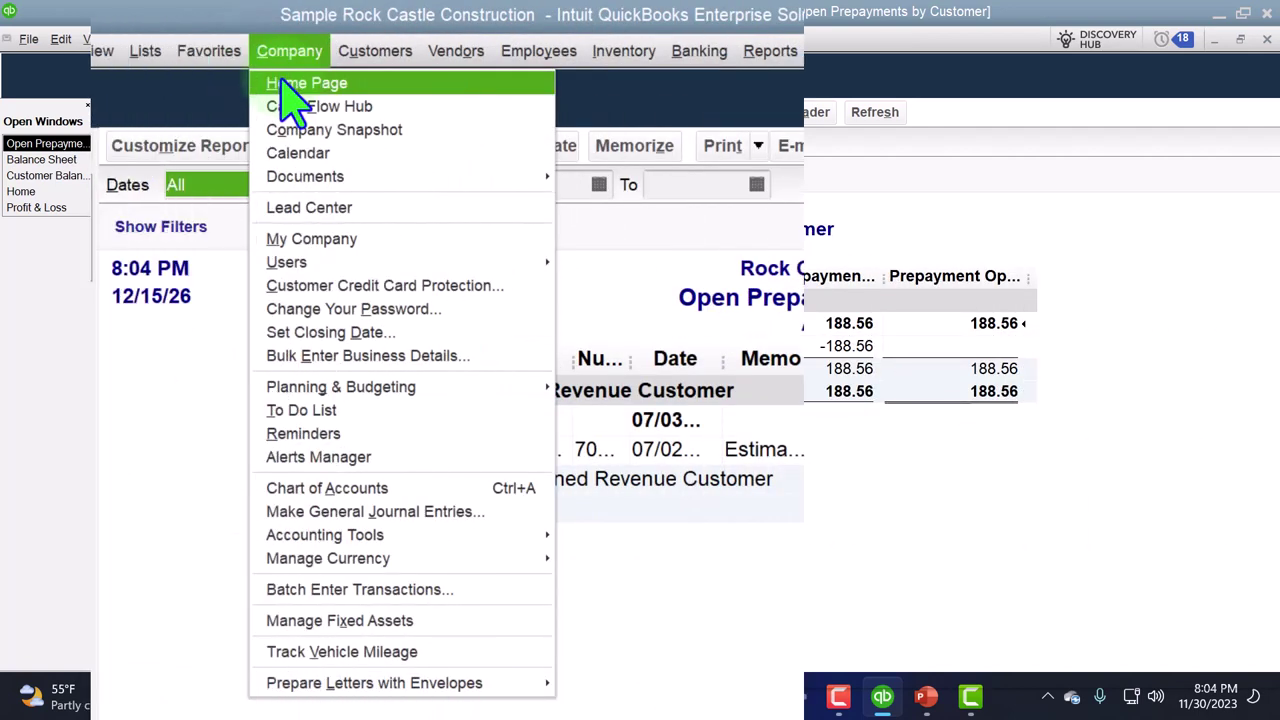
pyautogui.moveTo(362, 52)
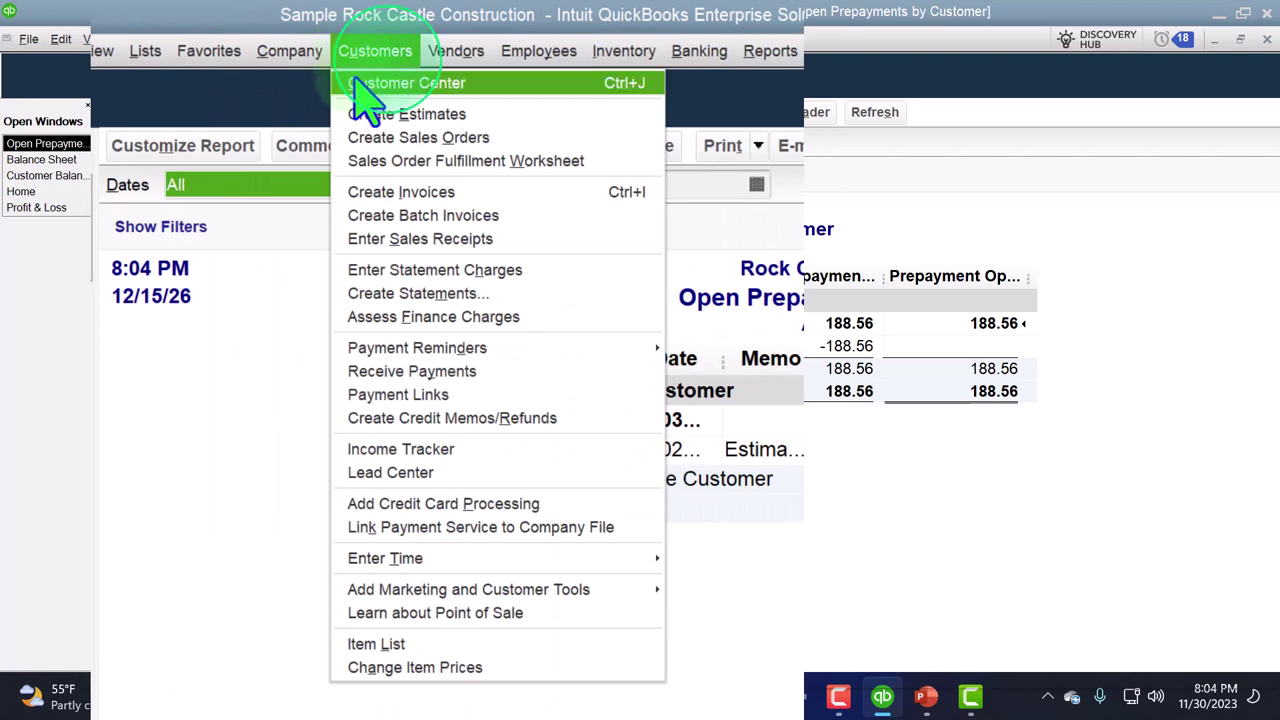
pyautogui.click(470, 84)
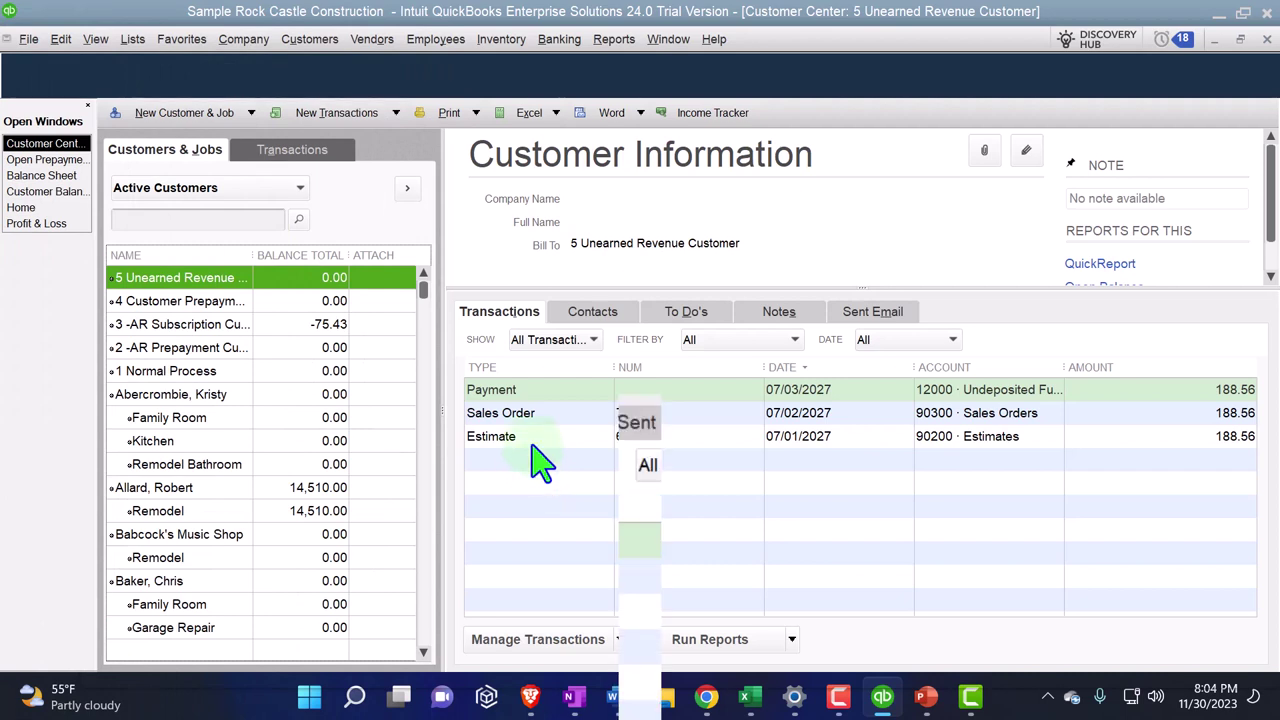
# Step: Review 5 Unearned Revenue Customer's transactions, open the 07/03/2027 payment to examine its prepayment mark and linked sales order, and close it
pyautogui.click(535, 436)
pyautogui.click(145, 578)
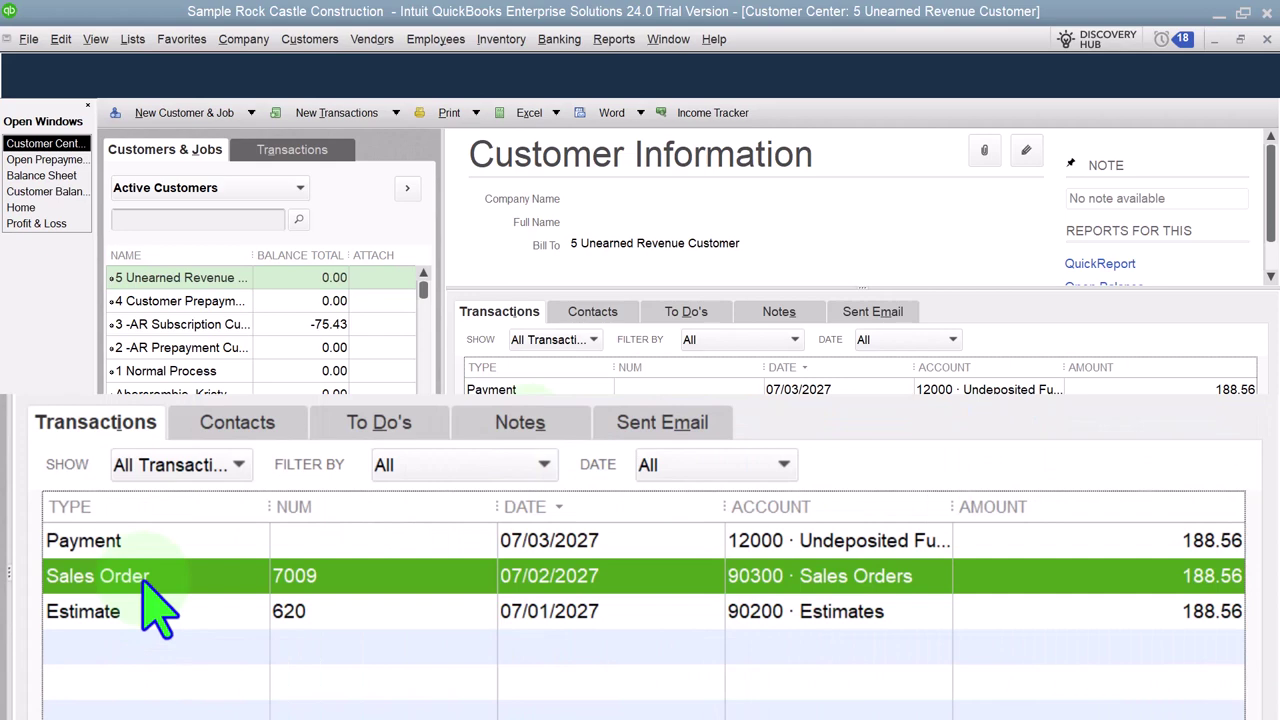
pyautogui.doubleClick(145, 542)
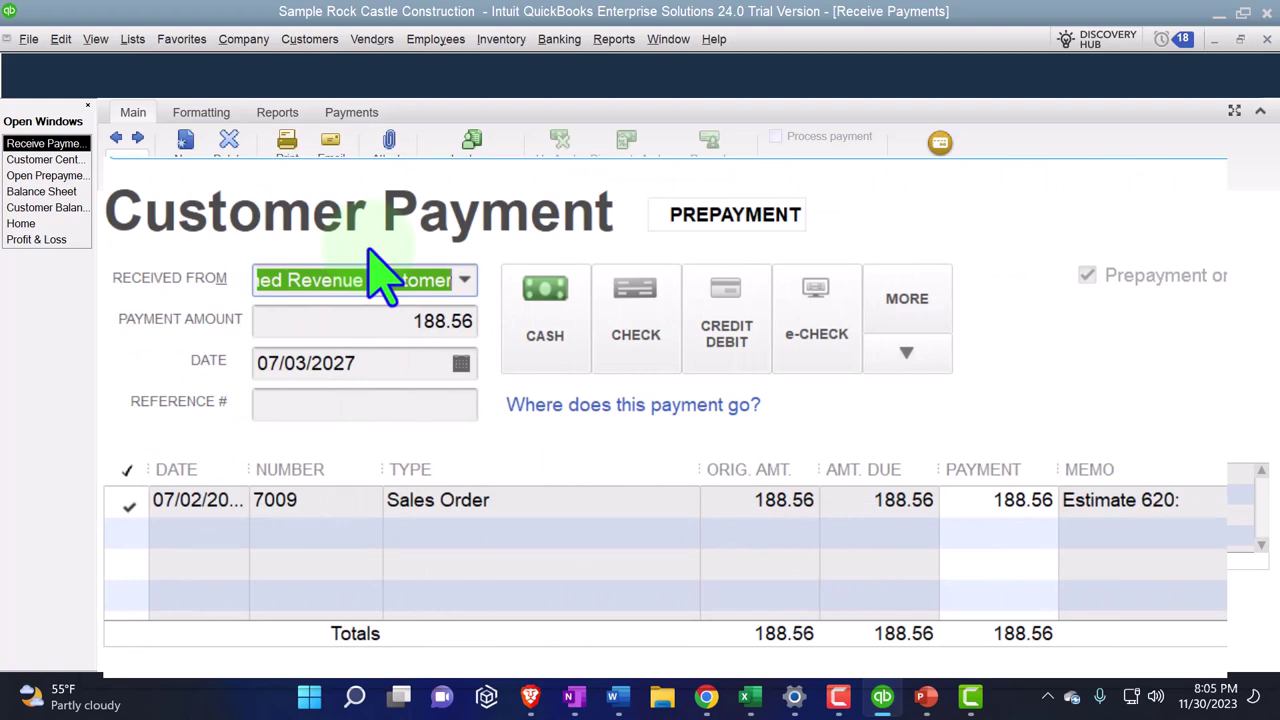
pyautogui.click(712, 224)
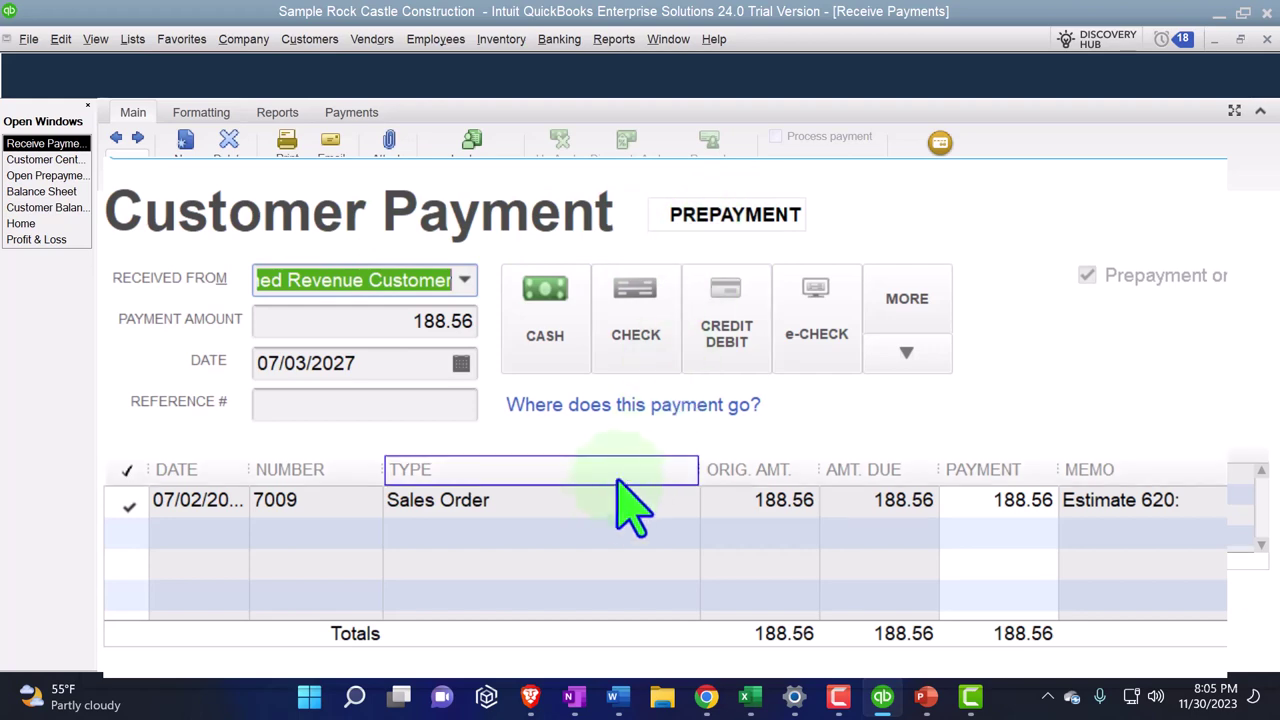
pyautogui.click(597, 513)
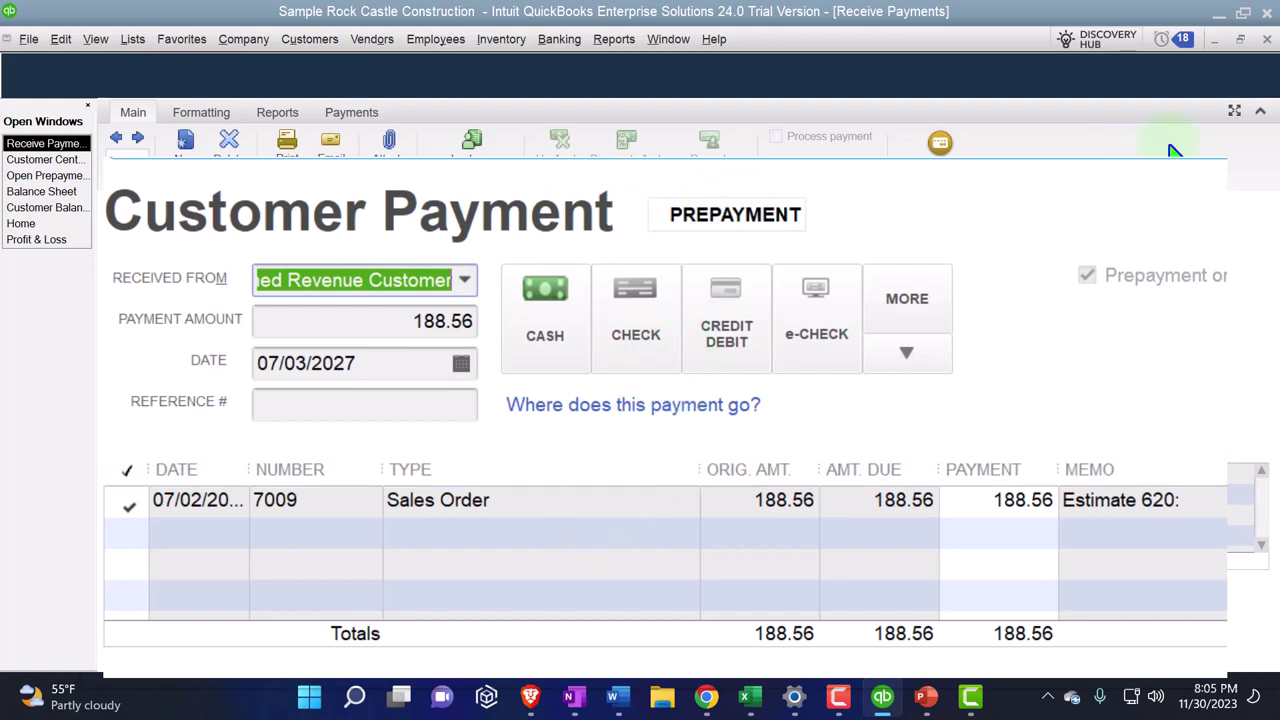
pyautogui.click(1266, 42)
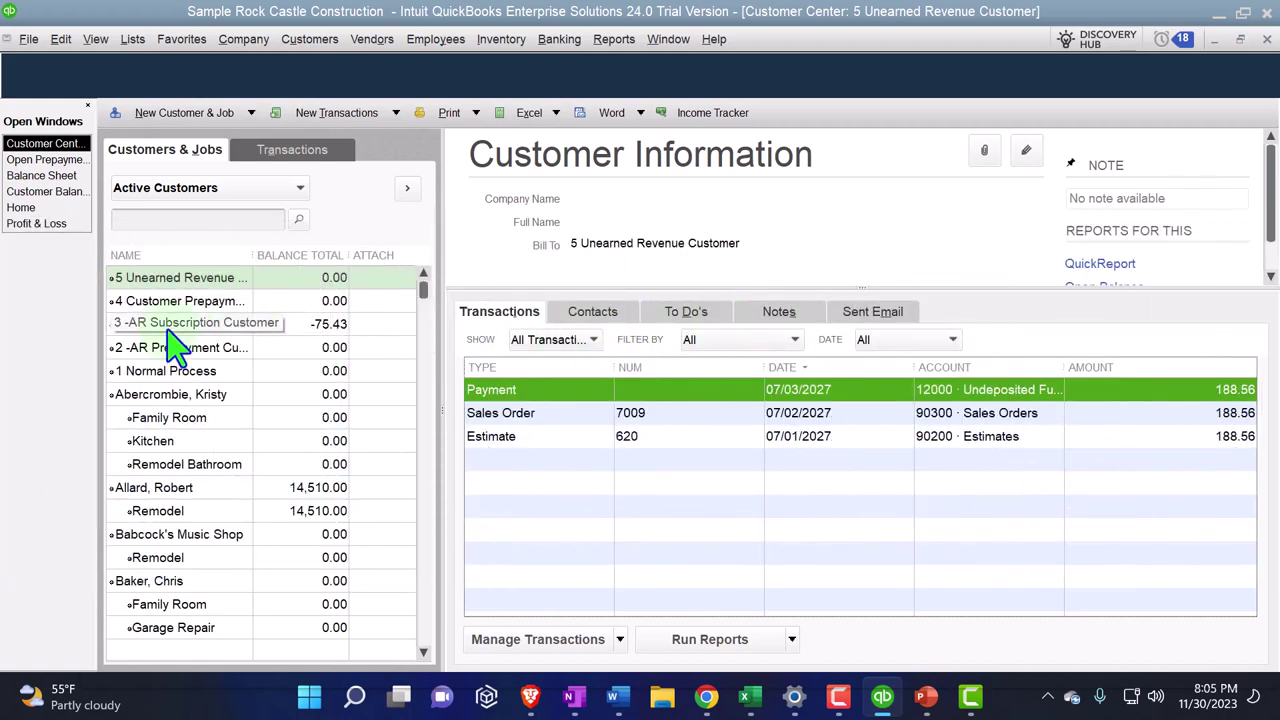
# Step: Review 3 -AR Subscription Customer's estimate and sales order, open the 03/03/2027 payment to examine its invoices, and close it
pyautogui.click(168, 328)
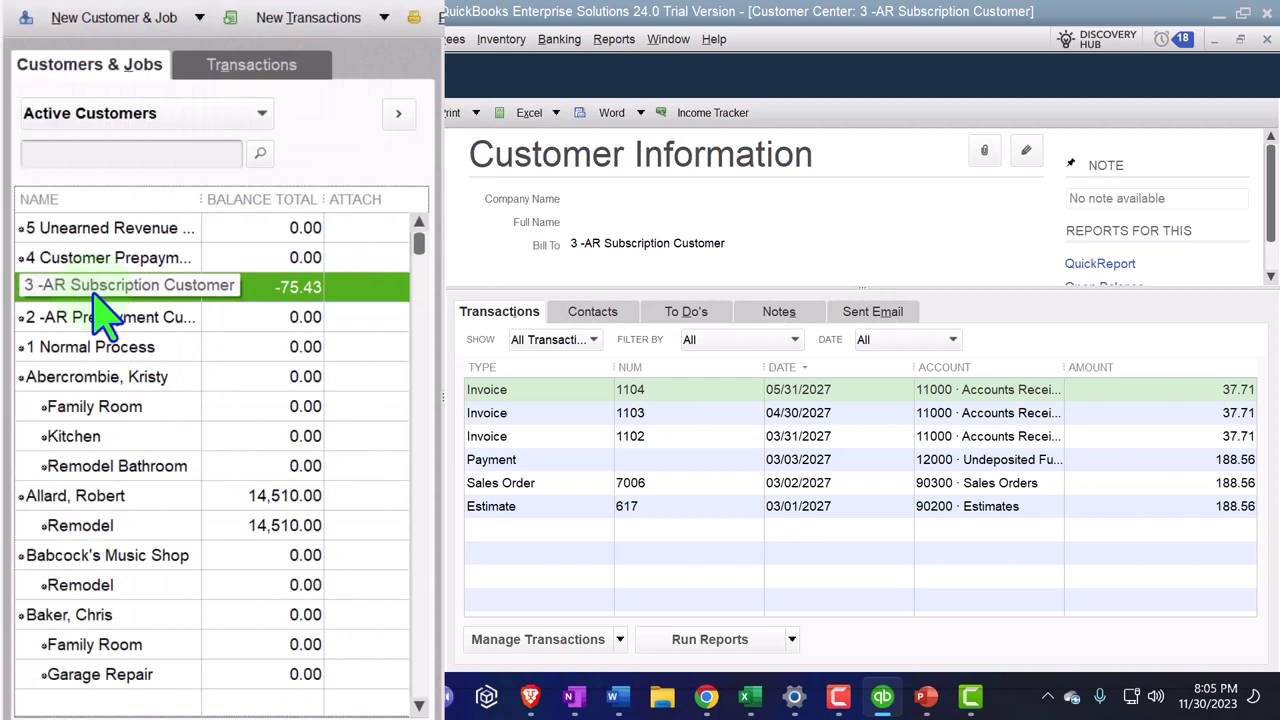
pyautogui.click(578, 464)
pyautogui.click(560, 505)
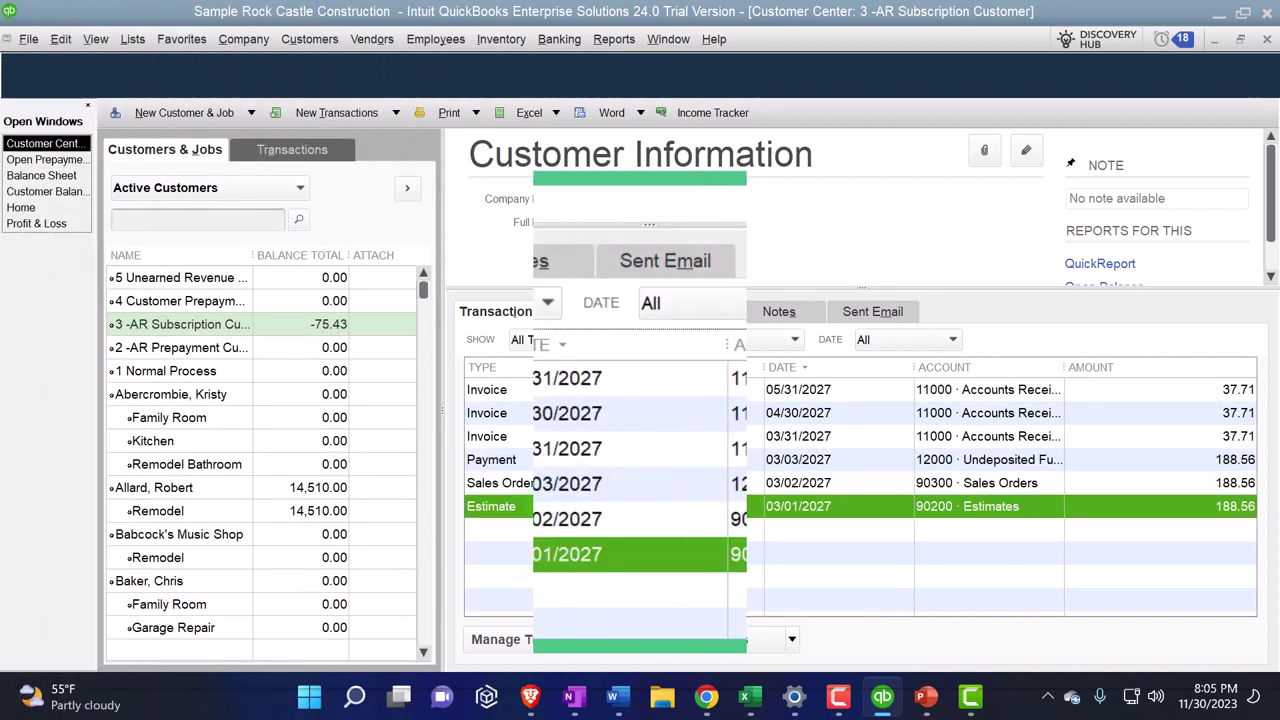
pyautogui.click(536, 483)
pyautogui.doubleClick(536, 460)
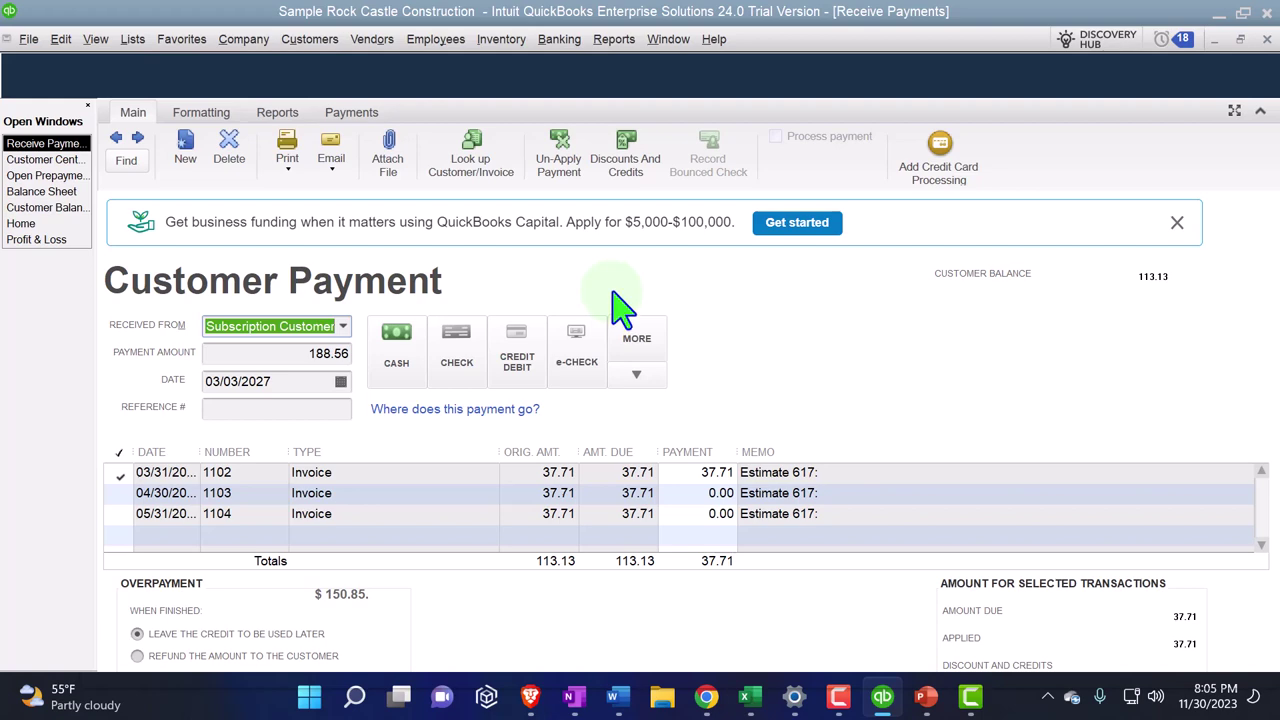
pyautogui.click(1266, 42)
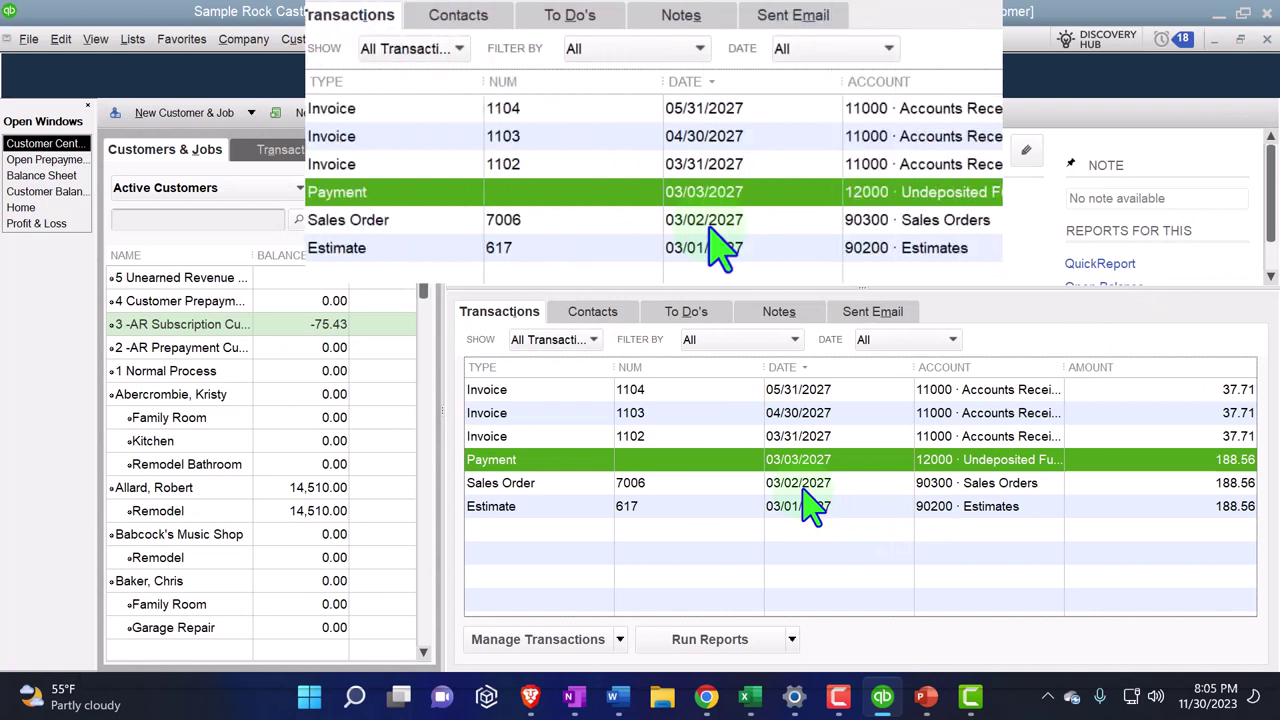
# Step: Return to 5 Unearned Revenue Customer and open the sales order dated 07/02/2027
pyautogui.click(180, 280)
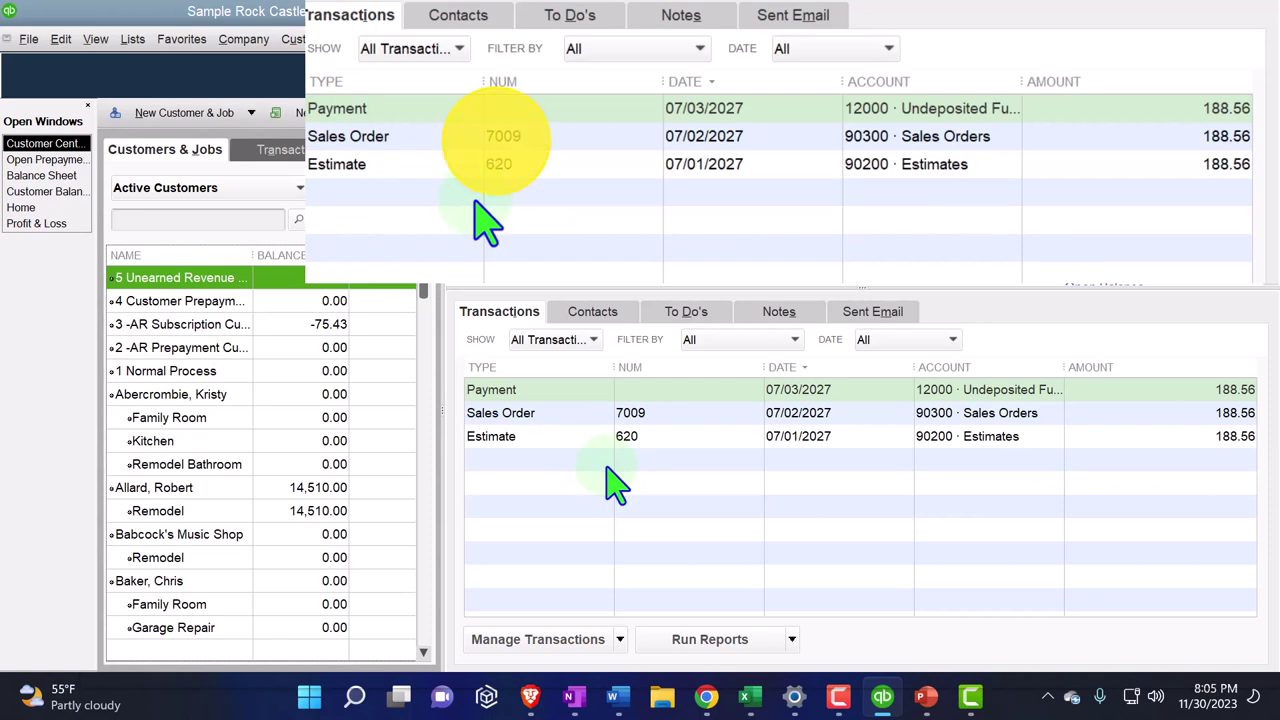
pyautogui.doubleClick(548, 413)
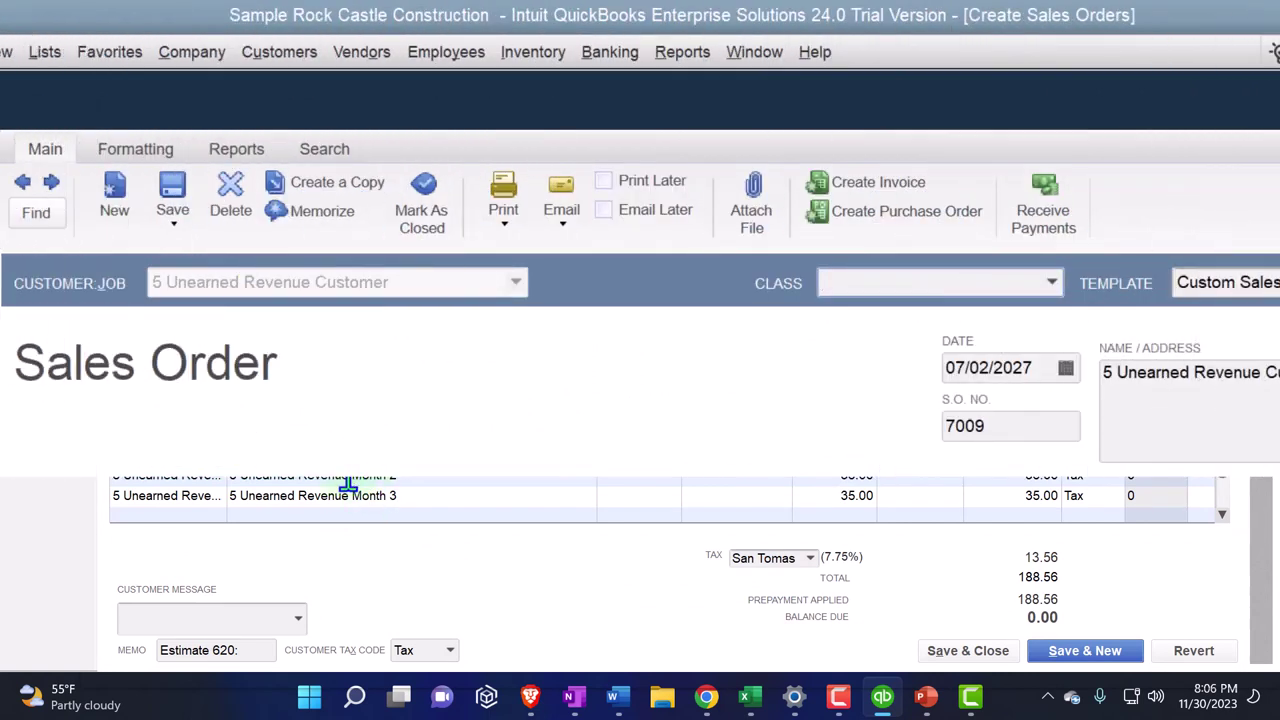
# Step: Create an invoice from the sales order for selected items, including only the first item, 5 Unearned Revenue Month 1
pyautogui.click(860, 184)
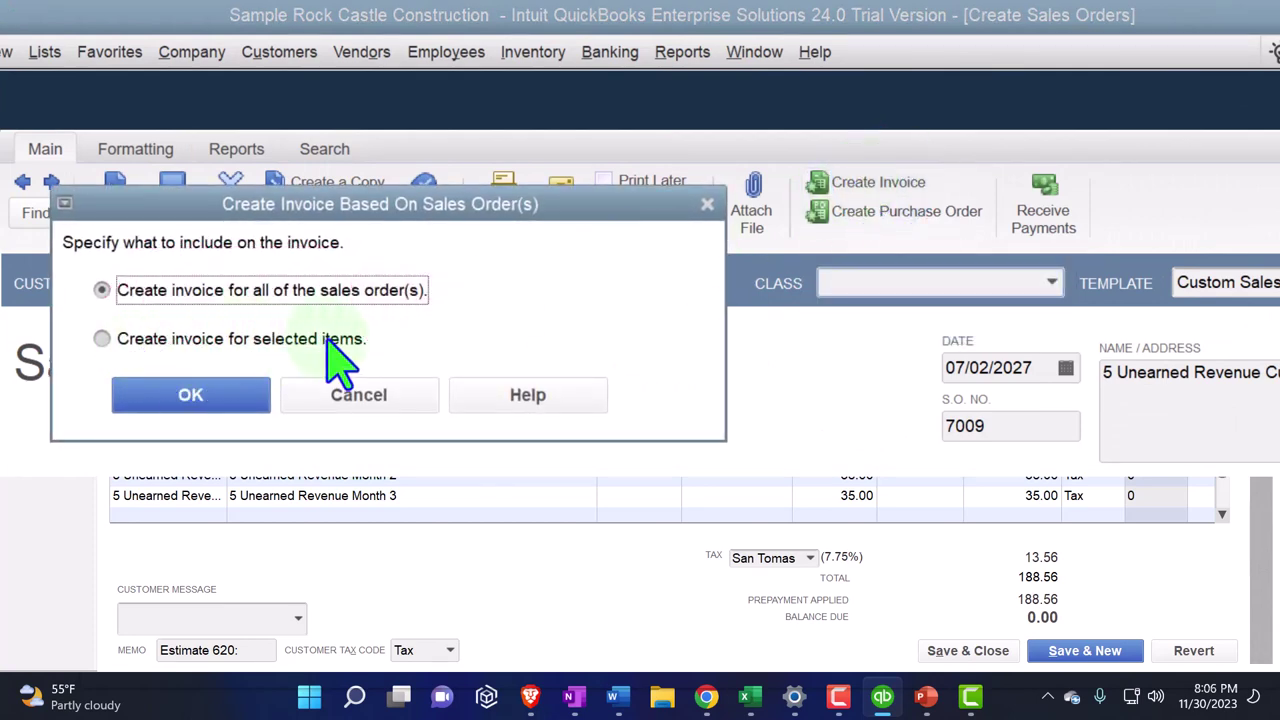
pyautogui.click(102, 339)
pyautogui.click(165, 398)
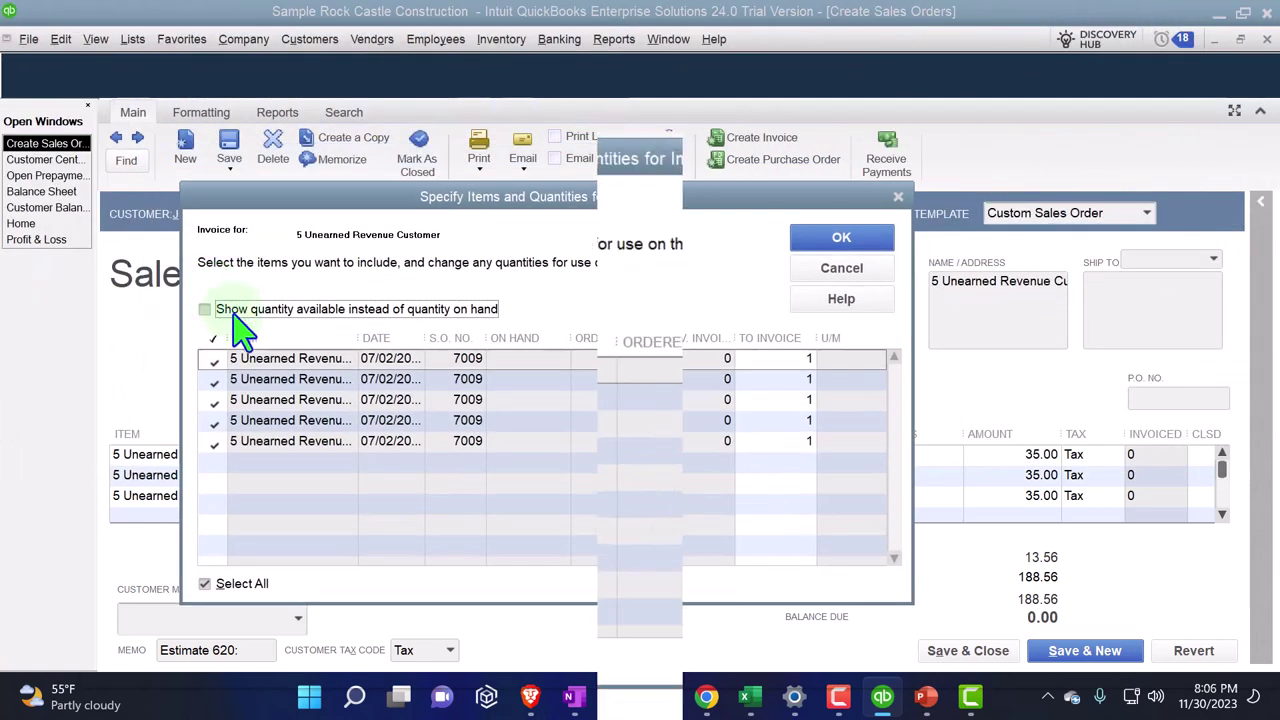
pyautogui.click(153, 395)
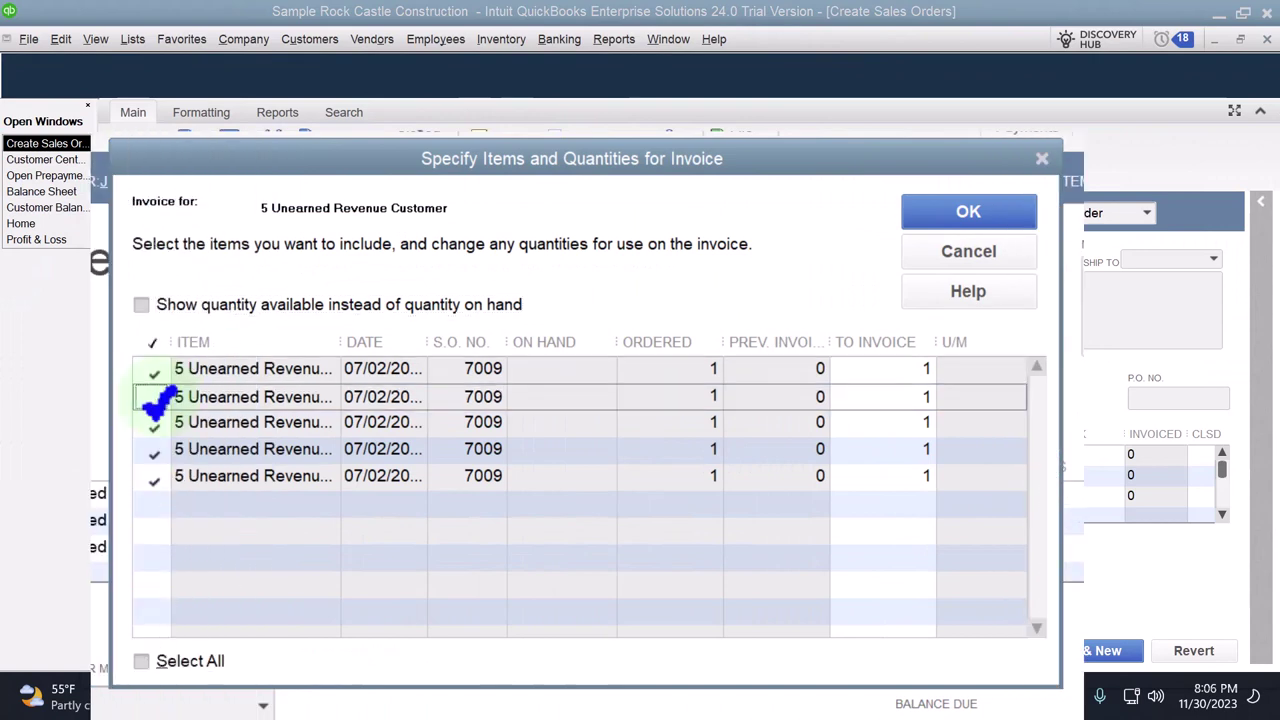
pyautogui.click(153, 423)
pyautogui.click(153, 449)
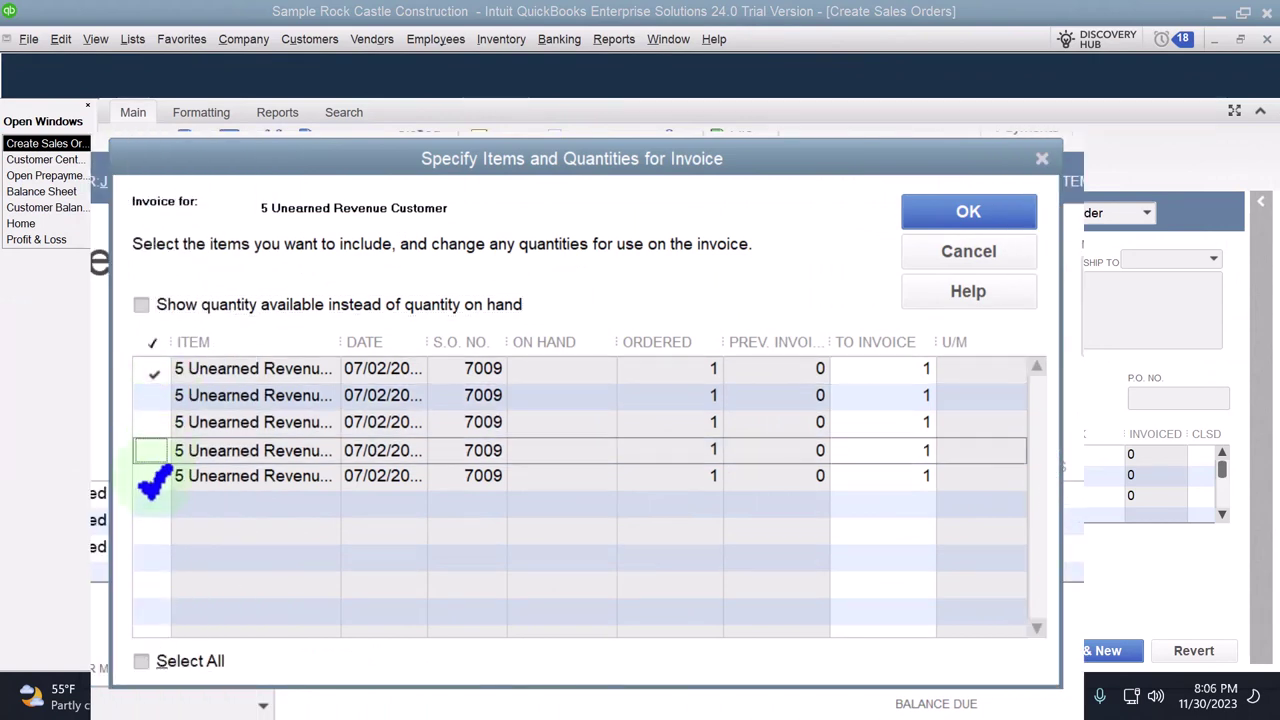
pyautogui.click(153, 476)
pyautogui.click(990, 211)
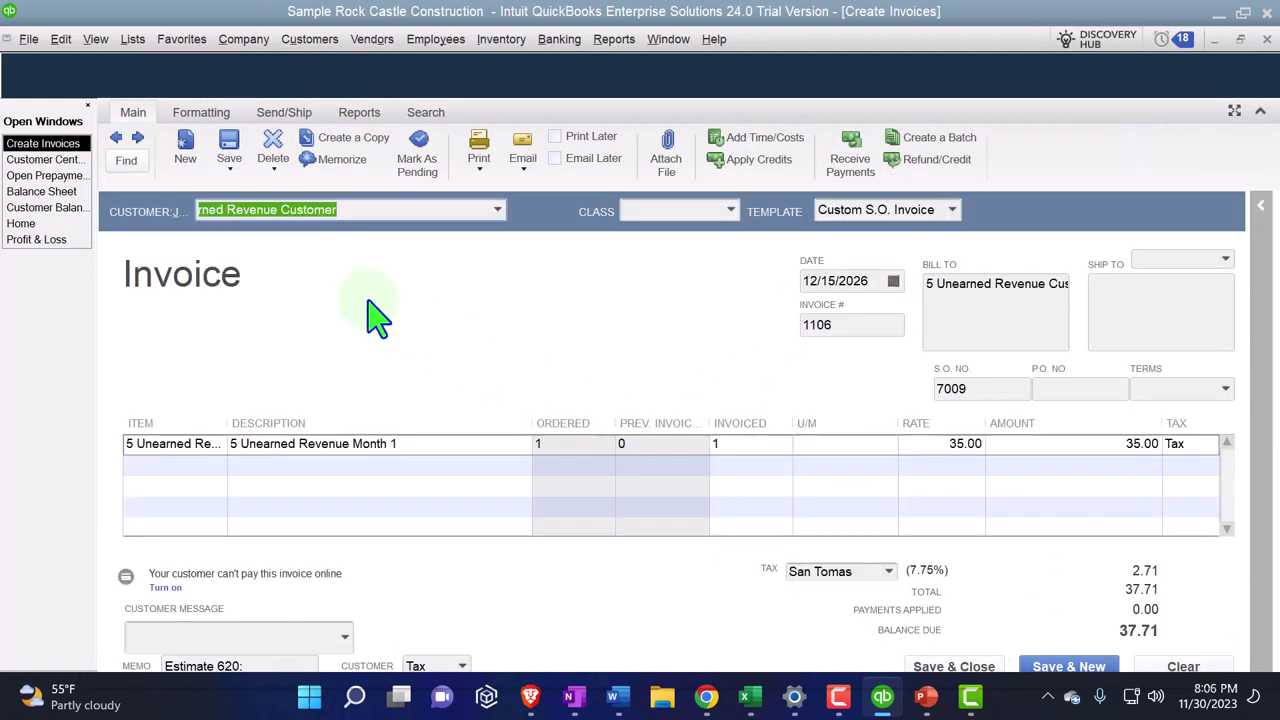
# Step: Date the invoice 08/01/2027 and move on to its item line
pyautogui.press('Tab')
pyautogui.press('Tab')
pyautogui.press('Tab')
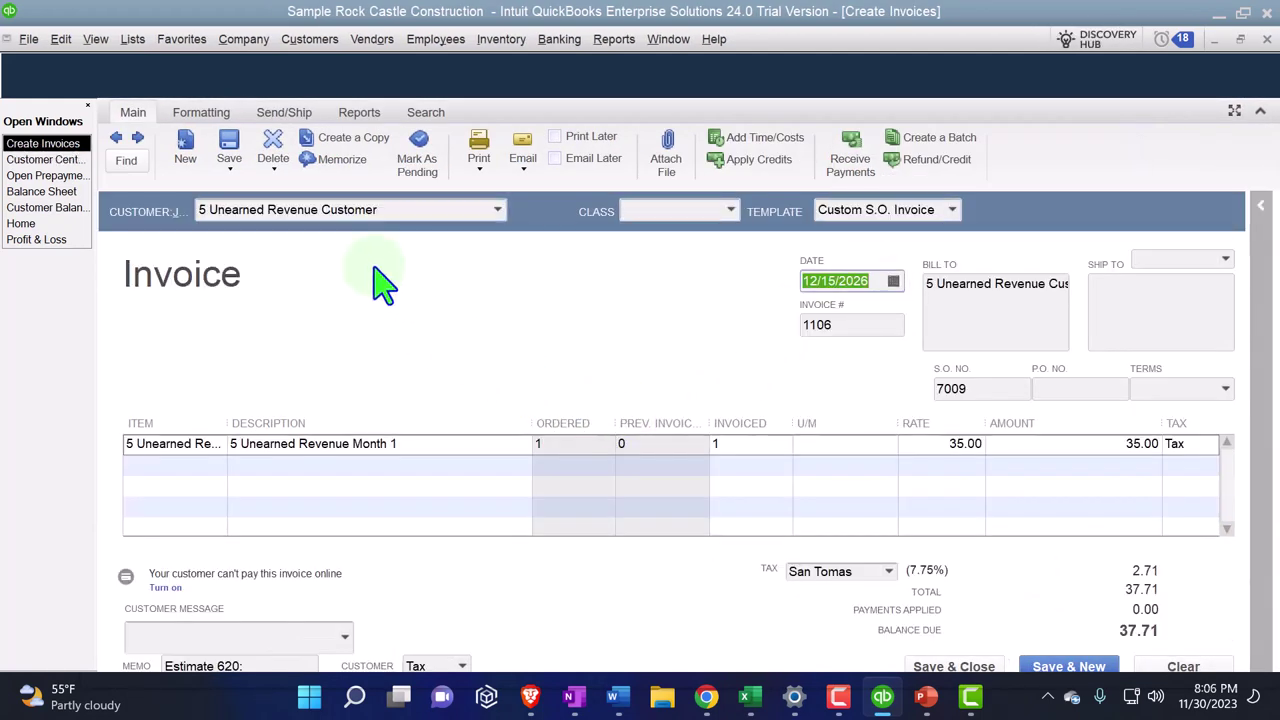
pyautogui.write('080127')
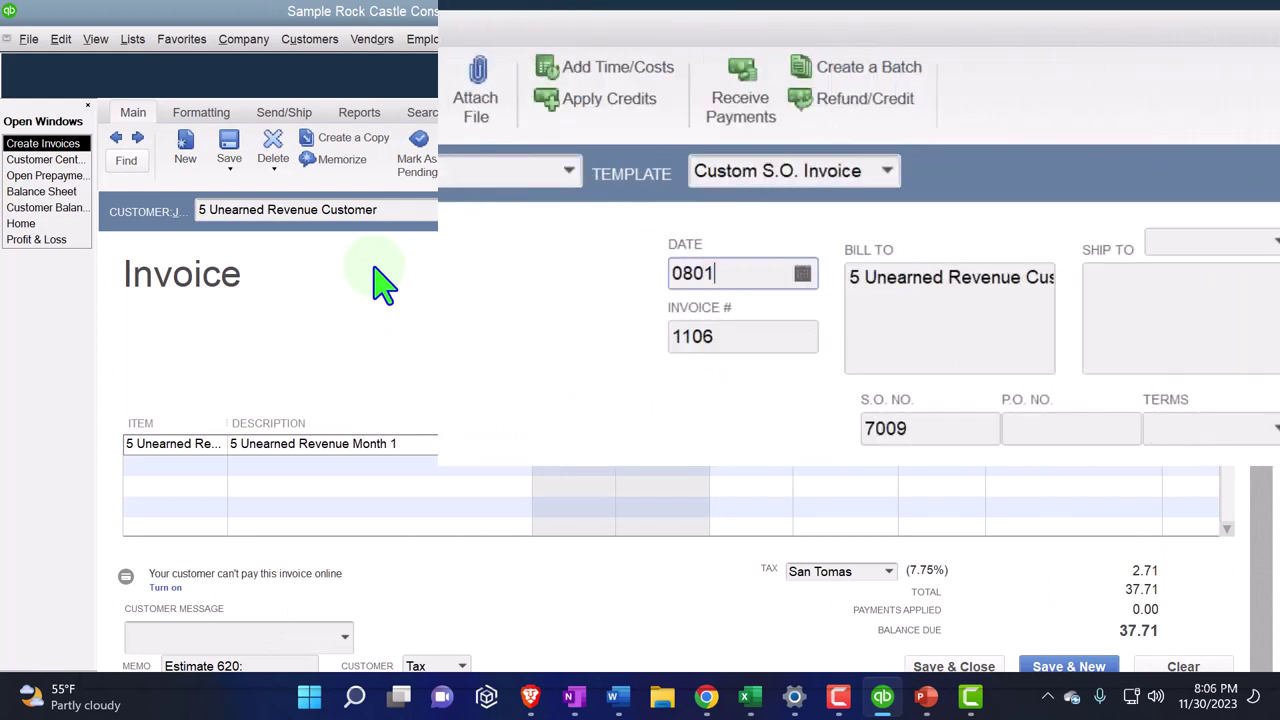
pyautogui.press('Tab')
pyautogui.press('Tab')
pyautogui.press('Tab')
pyautogui.press('Tab')
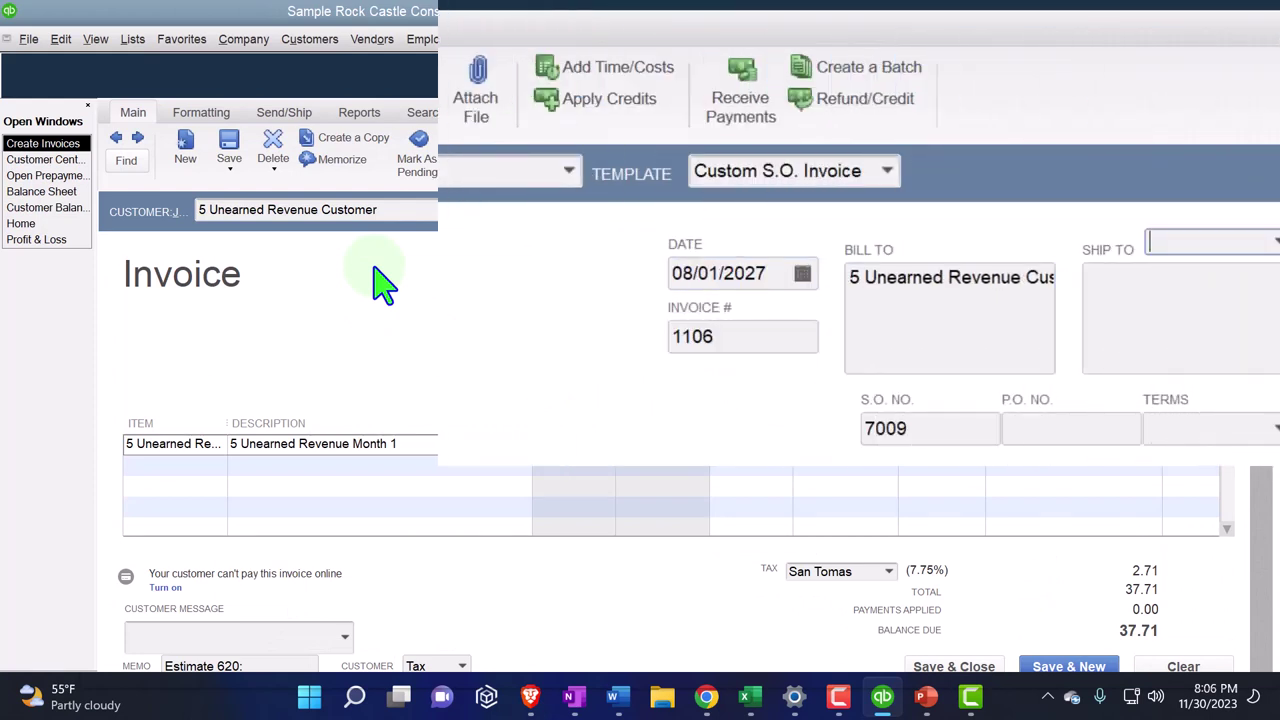
pyautogui.press('Tab')
pyautogui.press('Tab')
pyautogui.press('Tab')
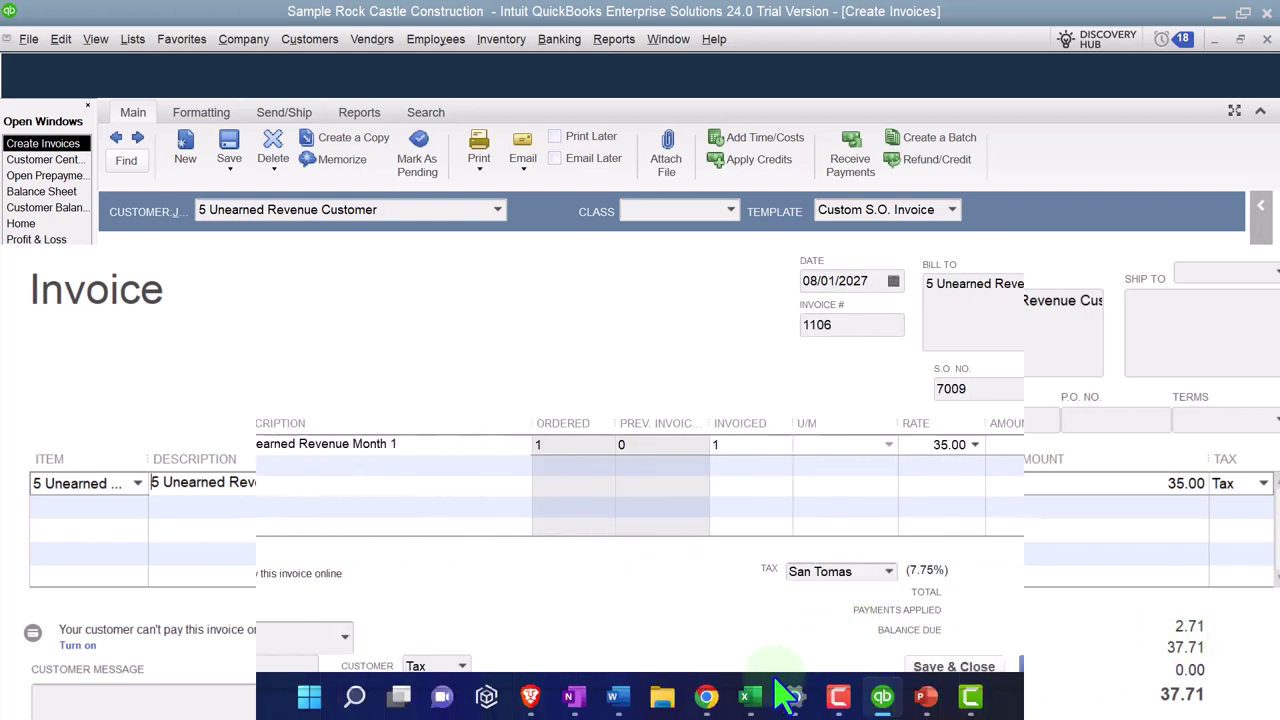
# Step: Switch to the Excel worksheet and enter Invoice as the form name in cell A10
pyautogui.click(750, 697)
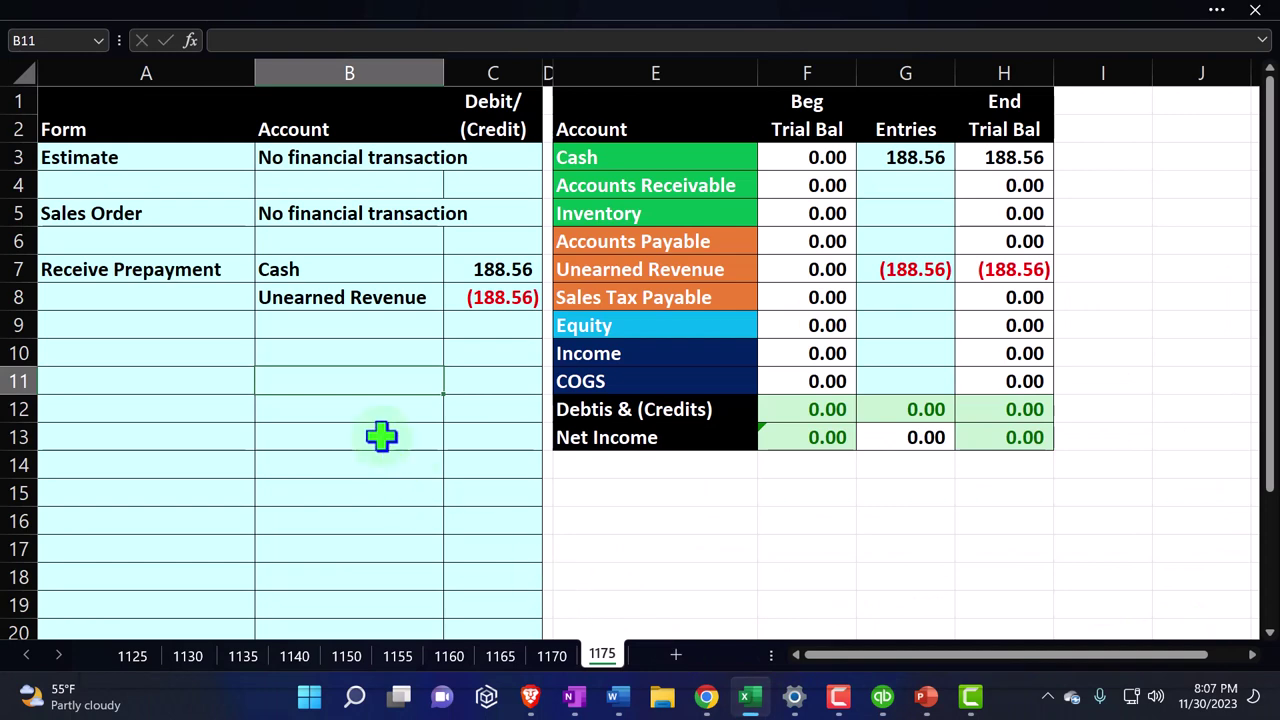
pyautogui.click(190, 350)
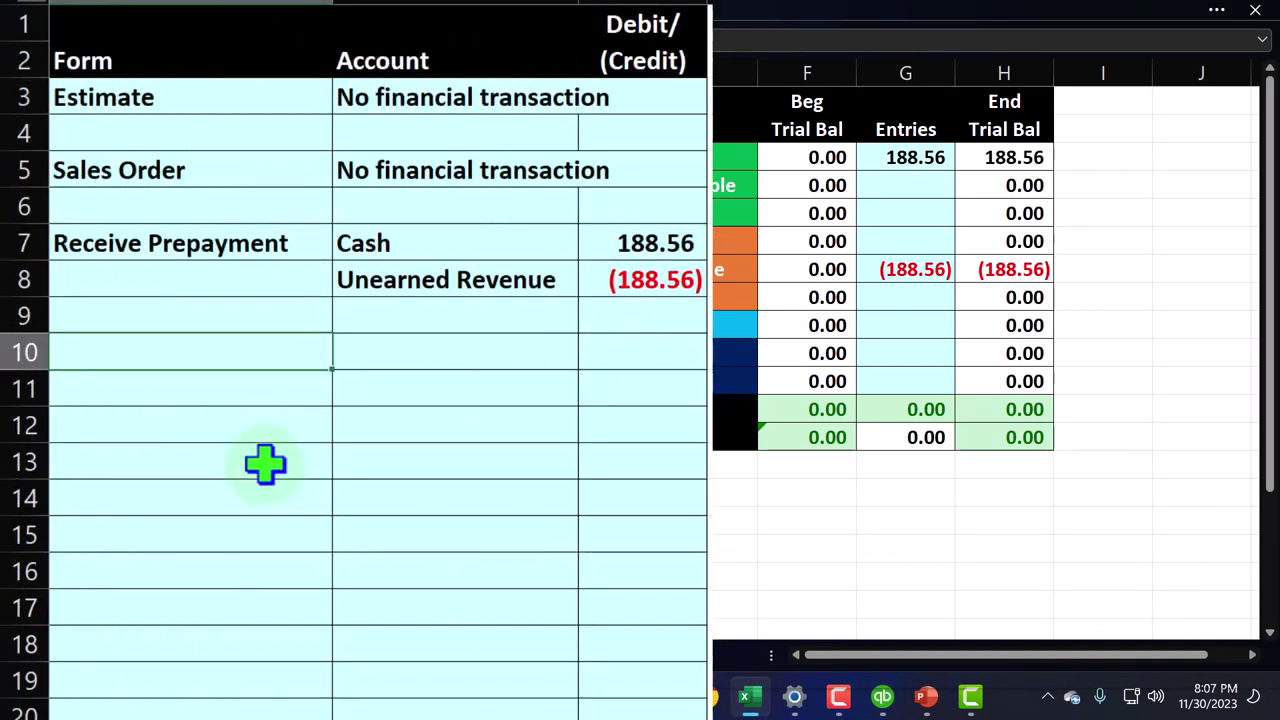
pyautogui.write('Invoic')
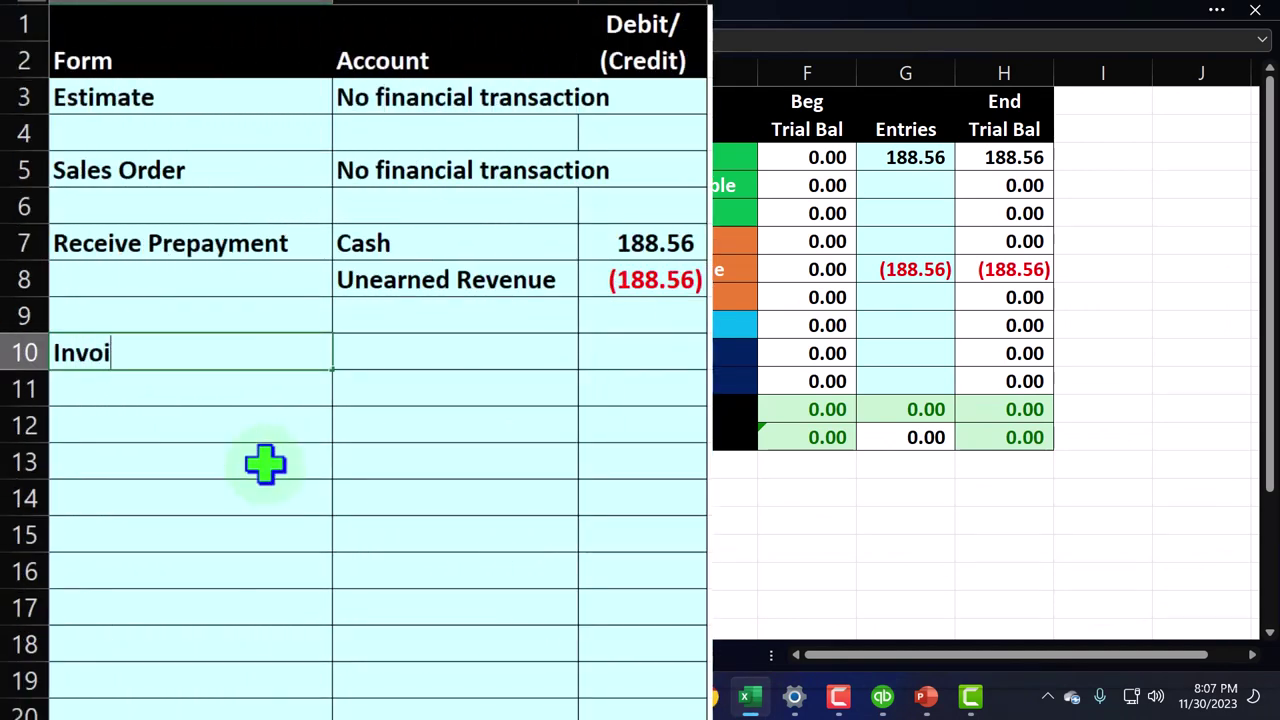
pyautogui.press('BackSpace')
pyautogui.press('BackSpace')
pyautogui.press('BackSpace')
pyautogui.write('oice')
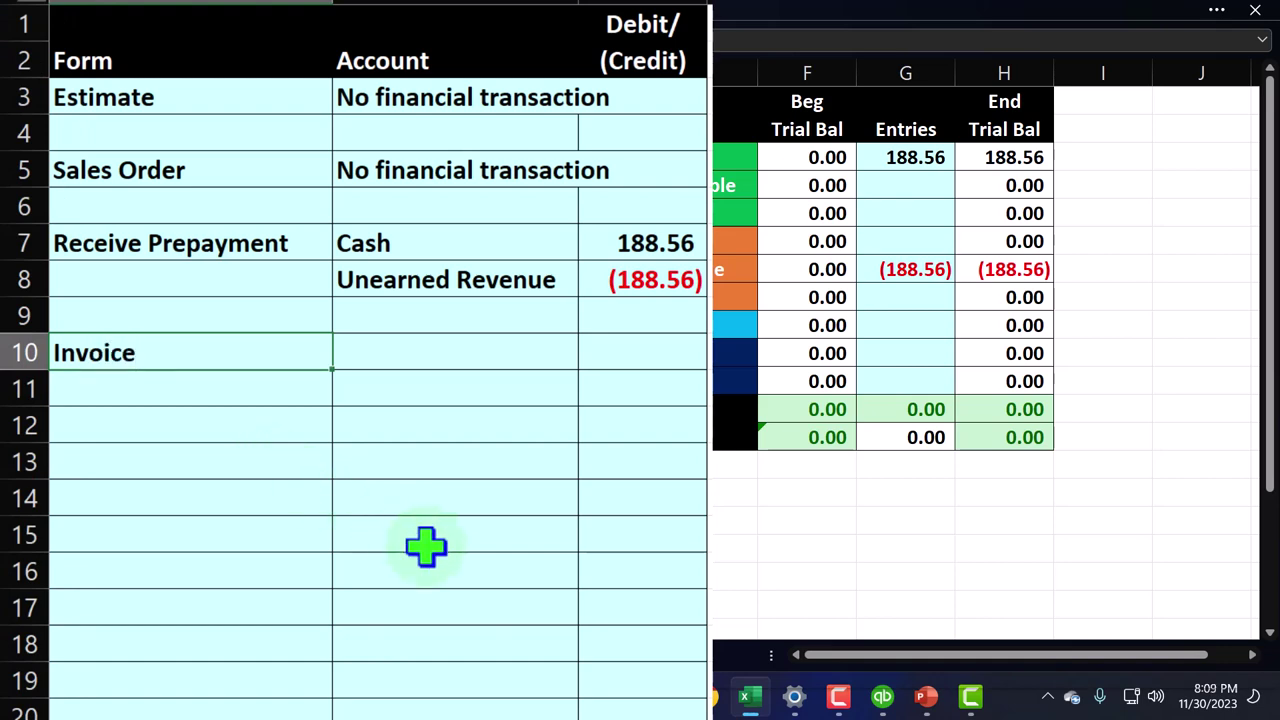
# Step: Link B10 to the Accounts Receivable account name in the trial balance and highlight the cell yellow
pyautogui.moveTo(448, 497); pyautogui.dragTo(452, 397)
pyautogui.click(443, 357)
pyautogui.write('=')
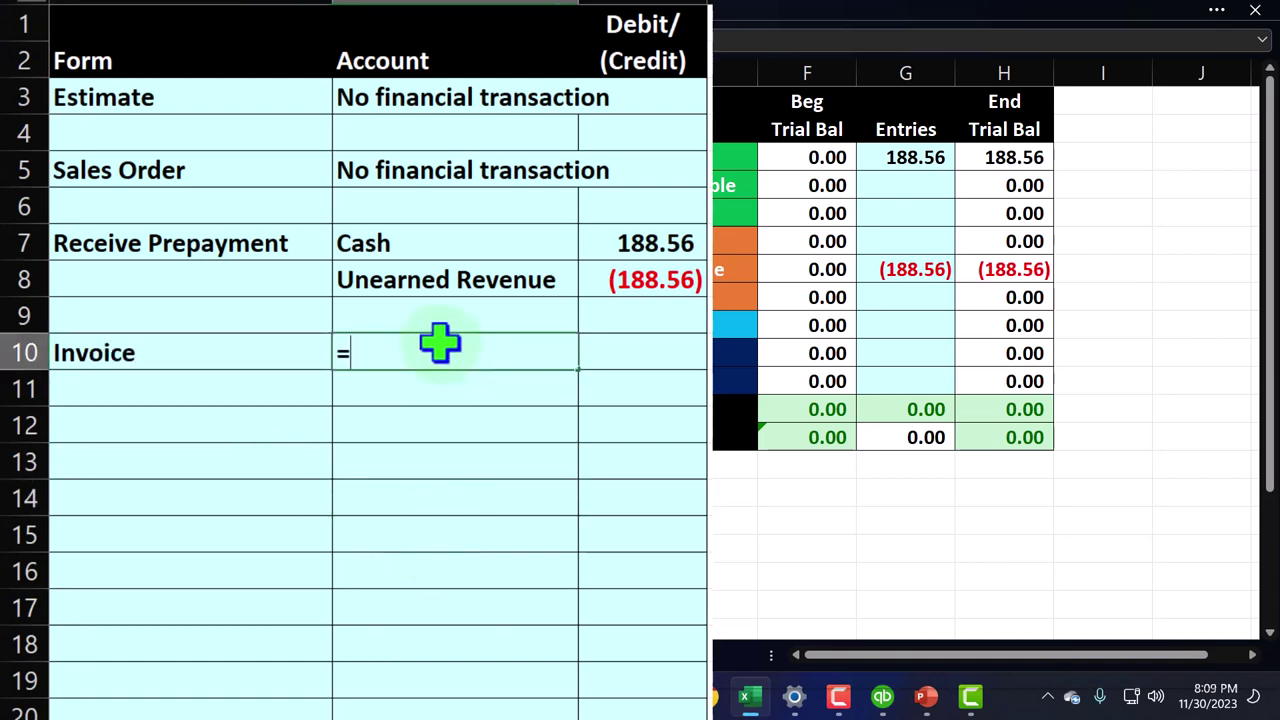
pyautogui.click(735, 185)
pyautogui.press('Return')
pyautogui.click(360, 358)
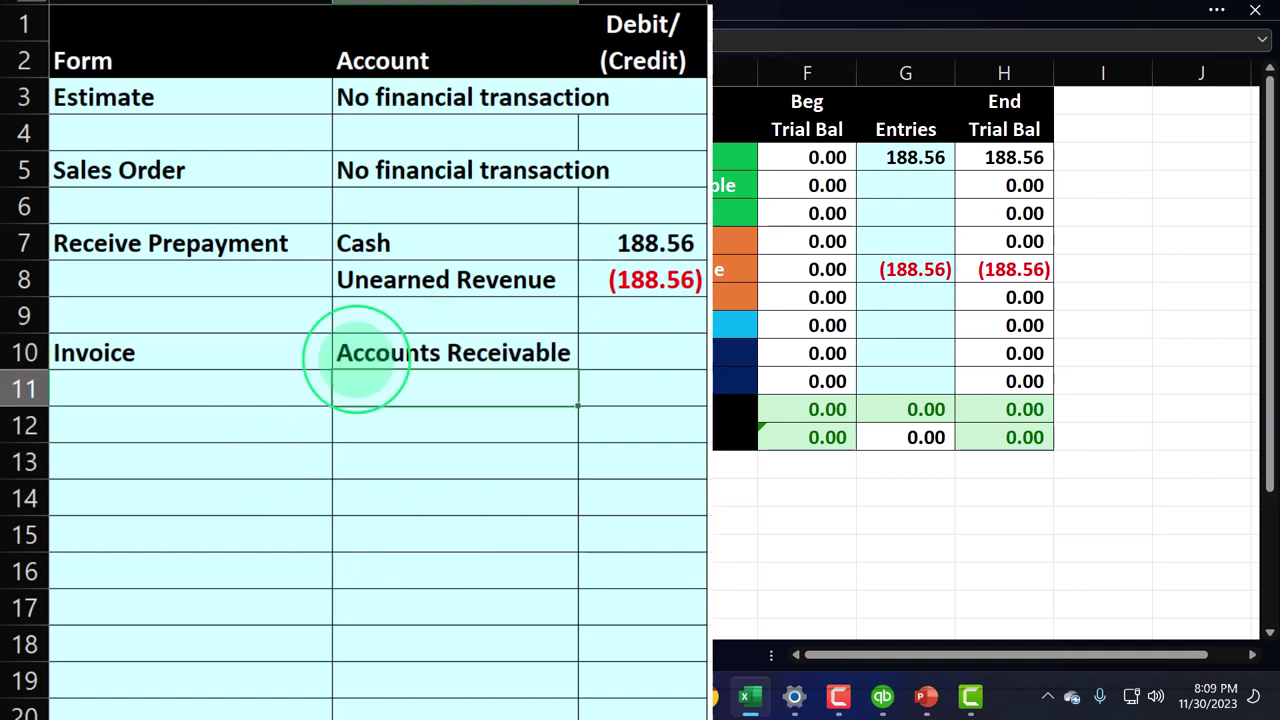
pyautogui.rightClick(432, 343)
pyautogui.click(575, 712)
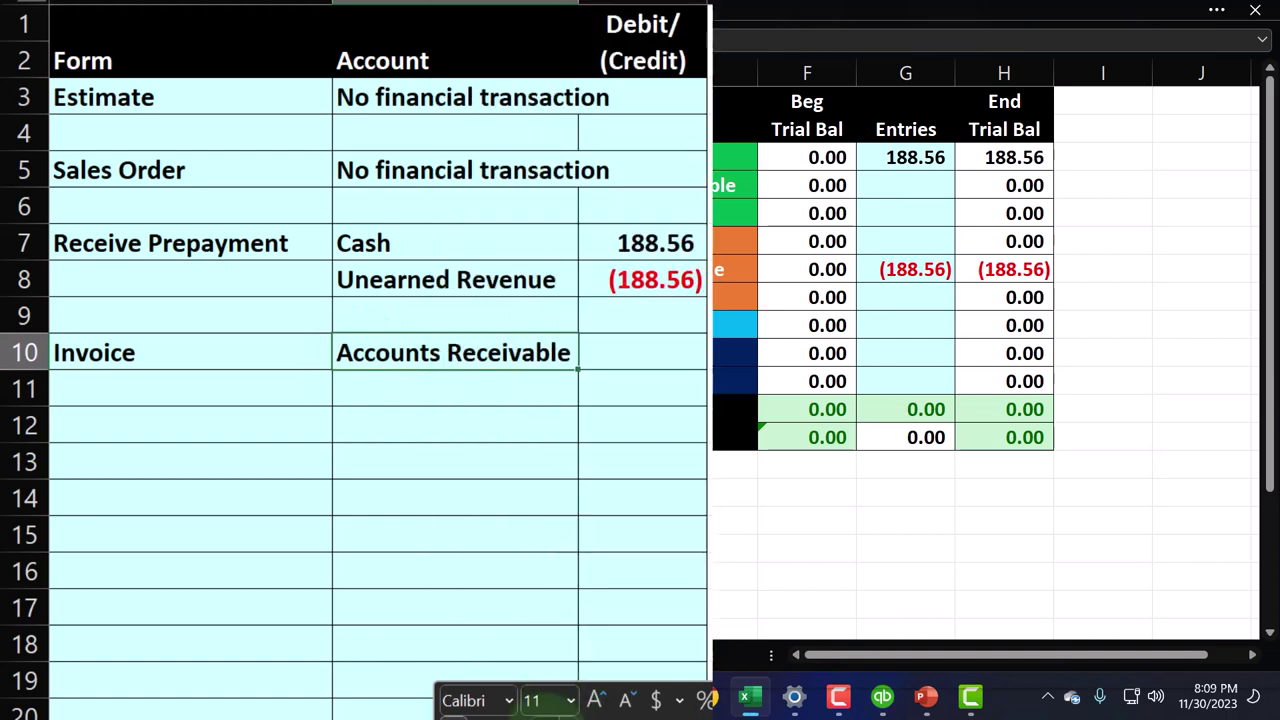
pyautogui.click(502, 451)
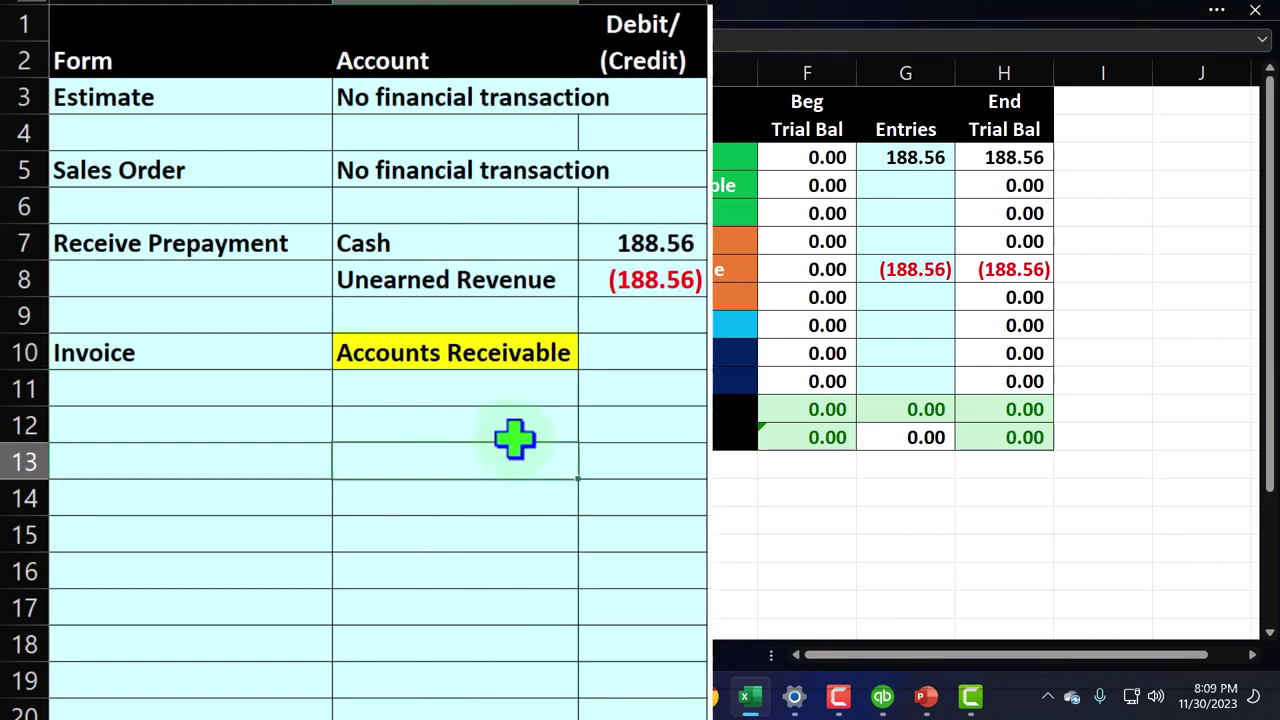
# Step: Link B11 to the Income account name in E10 of the trial balance
pyautogui.click(735, 269)
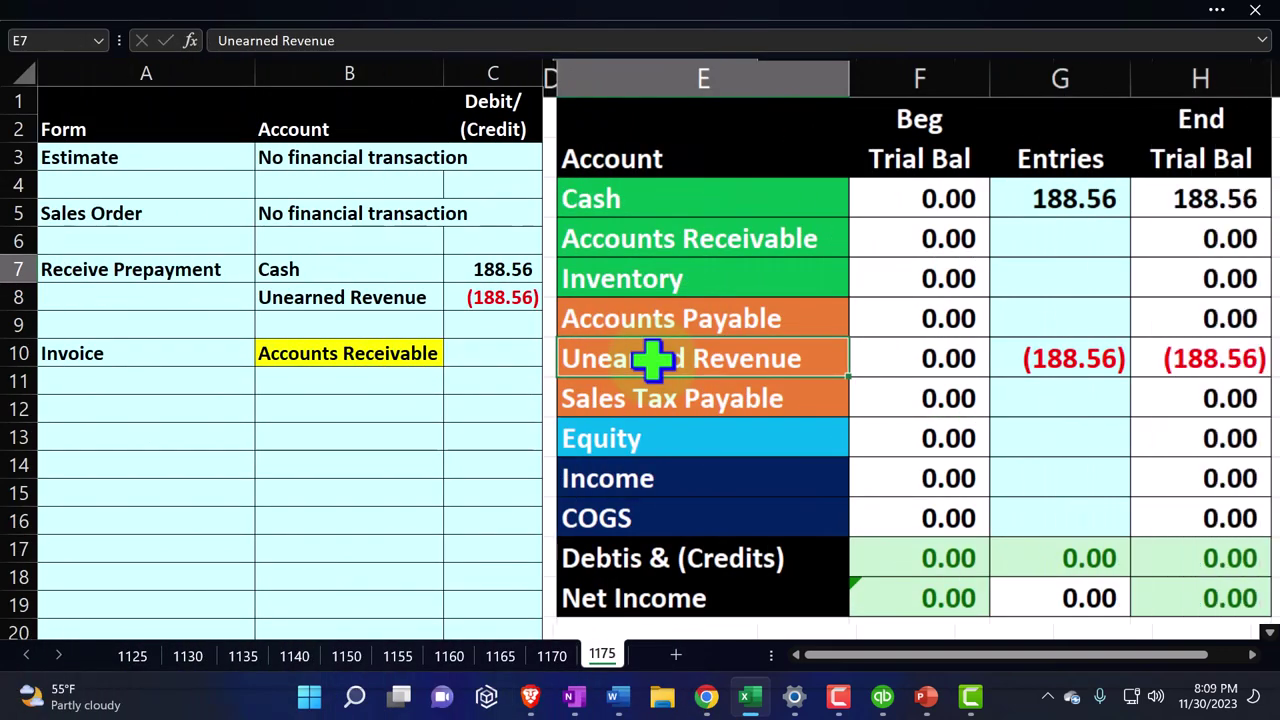
pyautogui.click(338, 378)
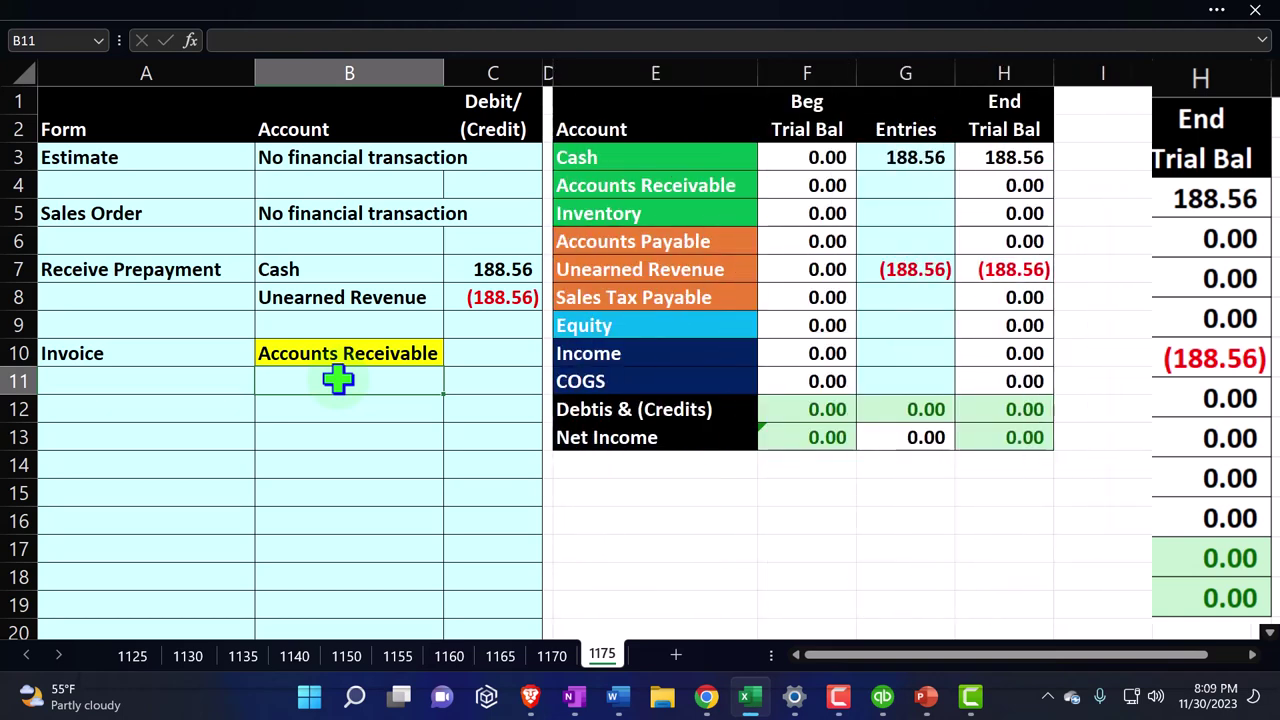
pyautogui.write('=')
pyautogui.press('Right')
pyautogui.press('Right')
pyautogui.press('Right')
pyautogui.press('Up')
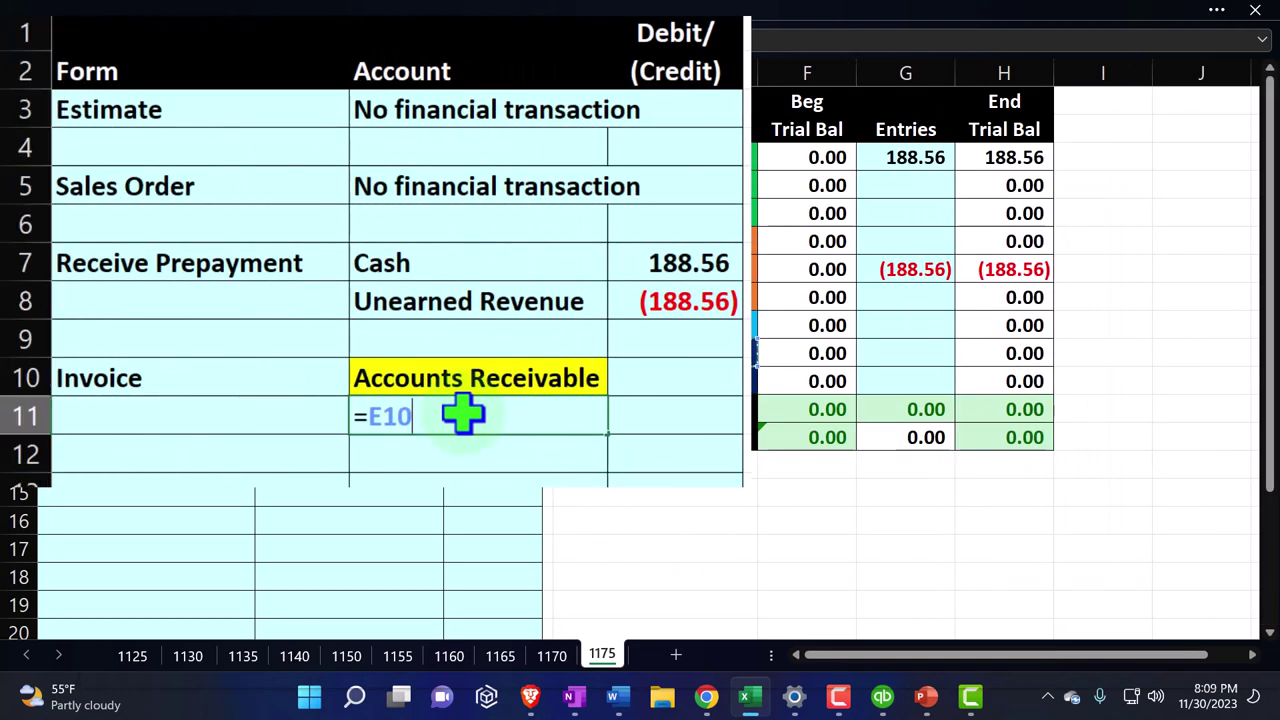
pyautogui.press('Return')
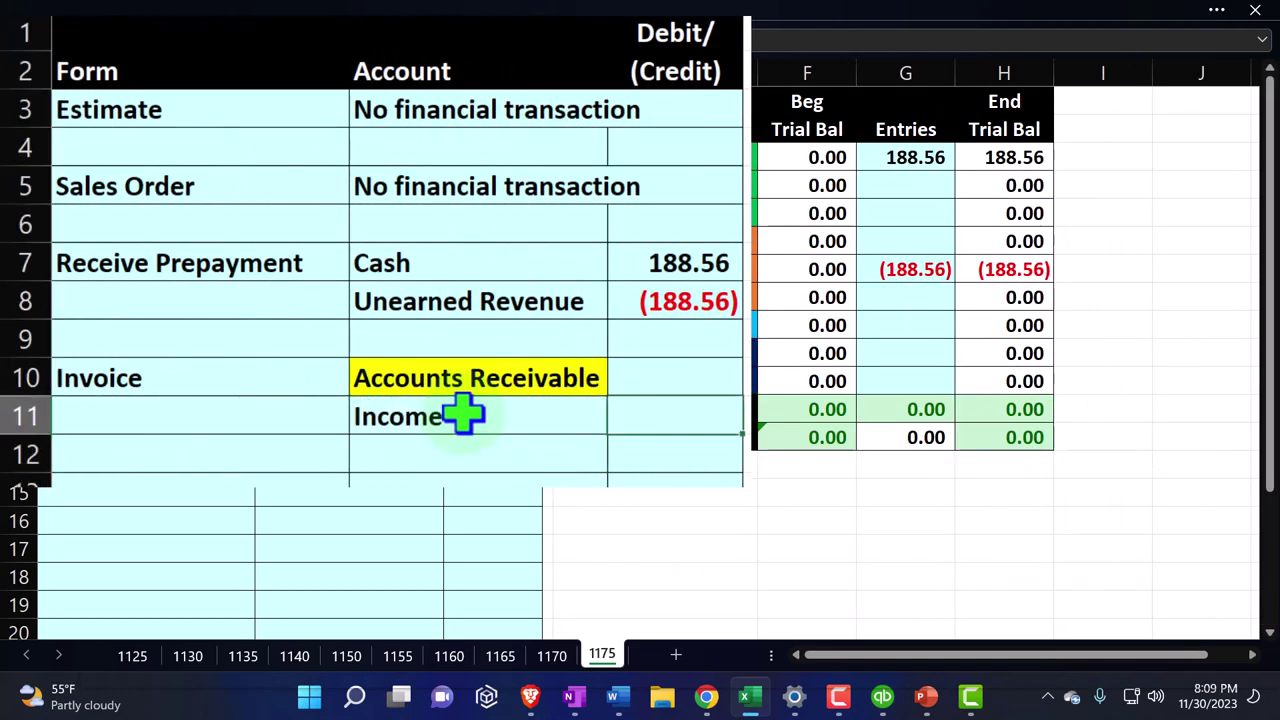
# Step: Enter the income credit in C11 as =-175/5
pyautogui.write('=175/5')
pyautogui.press('Return')
pyautogui.doubleClick(662, 417)
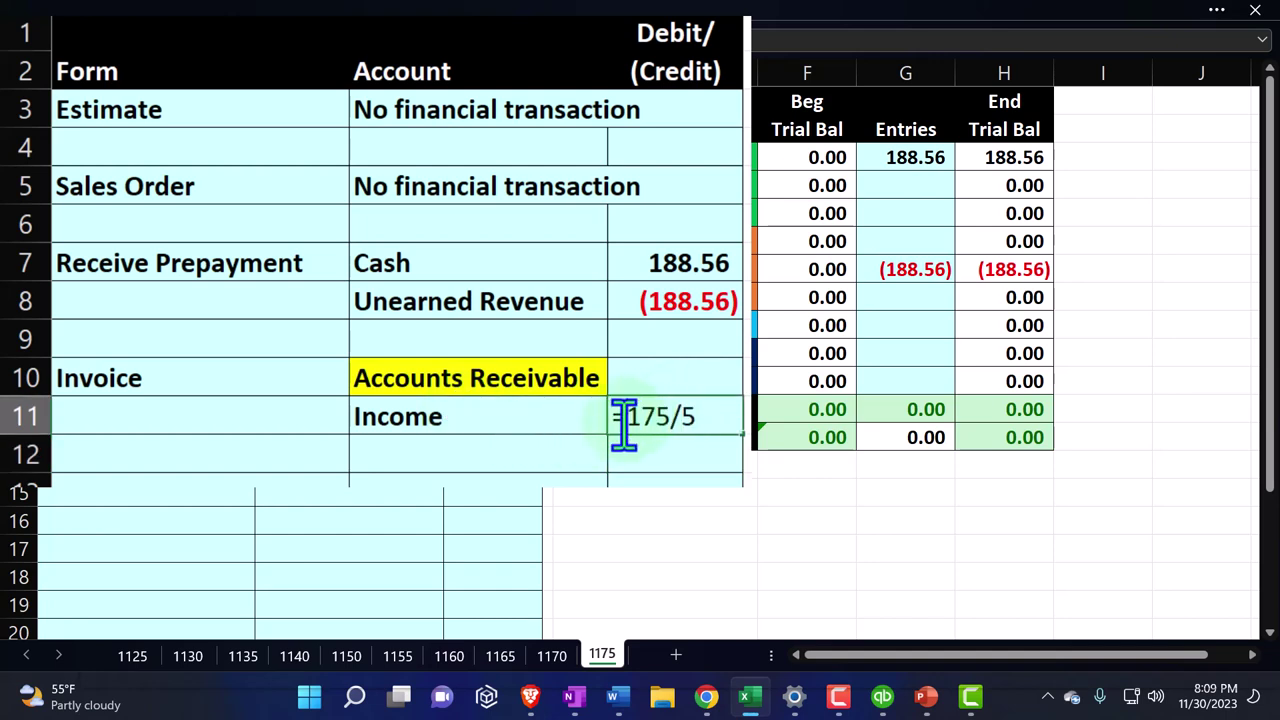
pyautogui.click(621, 417)
pyautogui.write('-')
pyautogui.press('Return')
# Step: Link B12 to the Sales Tax Payable account name in the trial balance
pyautogui.press('Left')
pyautogui.write('+')
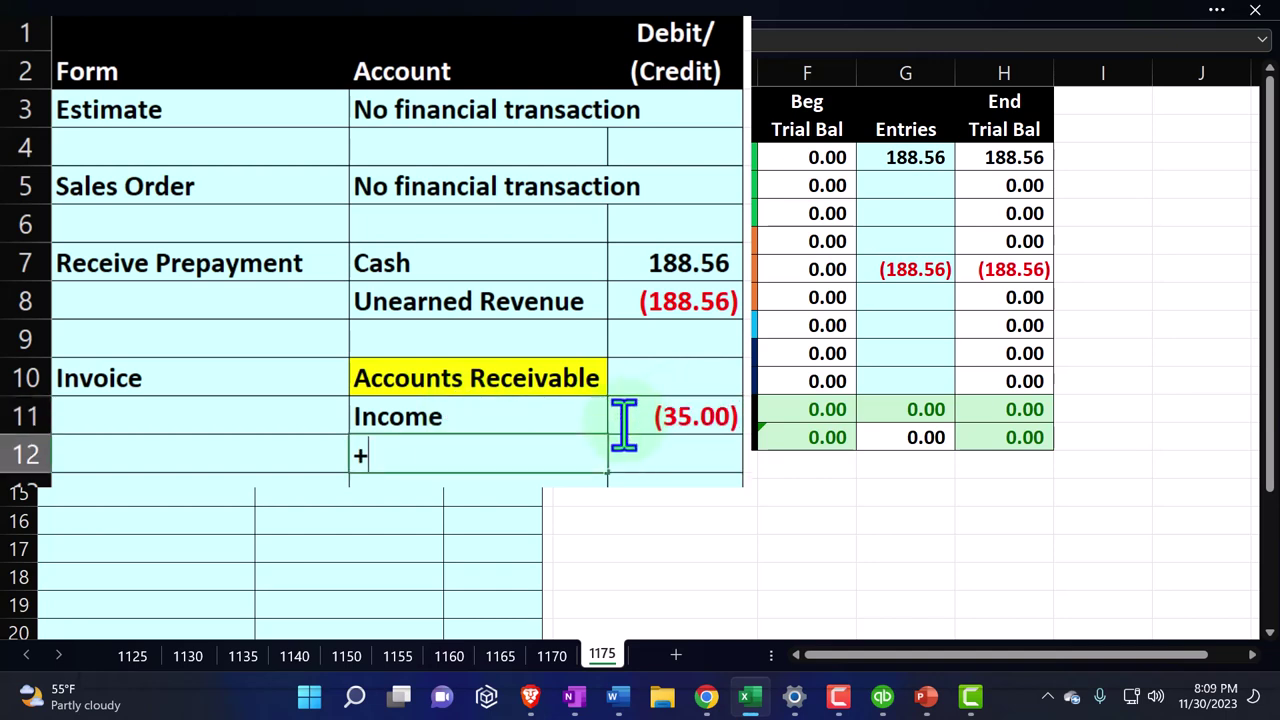
pyautogui.press('Up')
pyautogui.press('Up')
pyautogui.press('Up')
pyautogui.press('Up')
pyautogui.press('Up')
pyautogui.press('Tab')
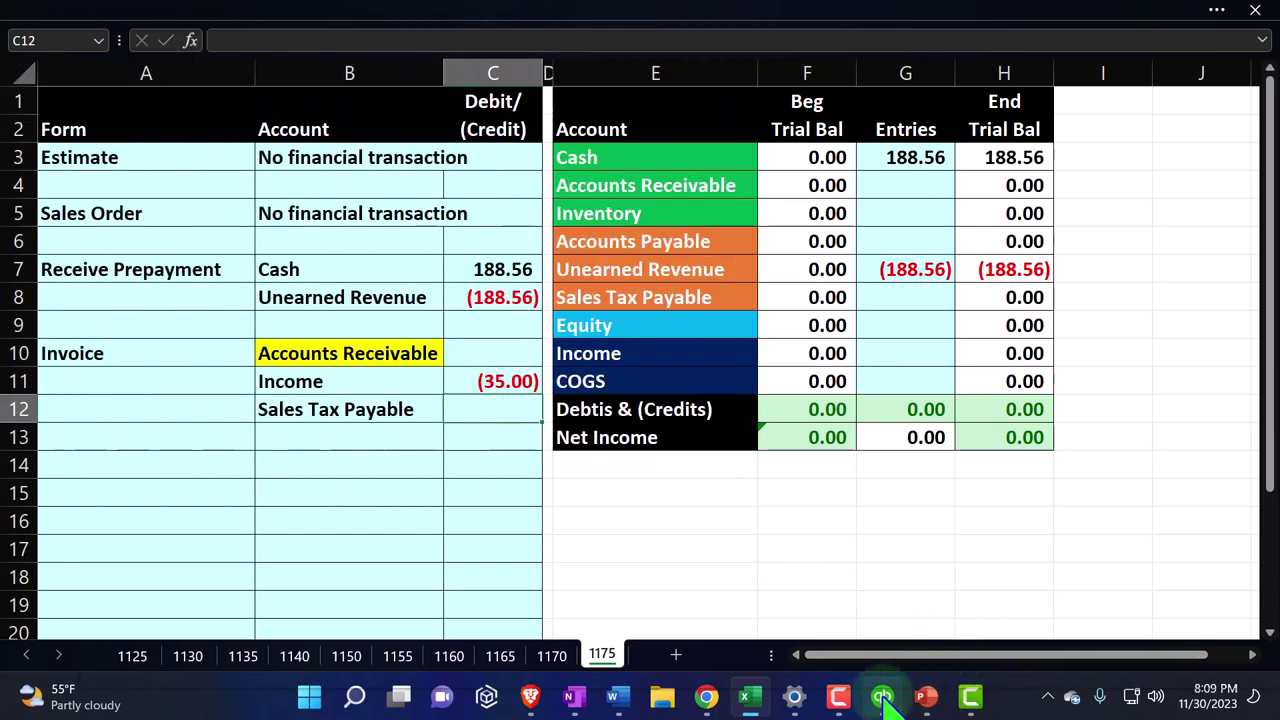
# Step: Check the invoice's sales tax in QuickBooks, then return to Excel and calculate C12 as C11 times the 7.75% rate
pyautogui.click(883, 700)
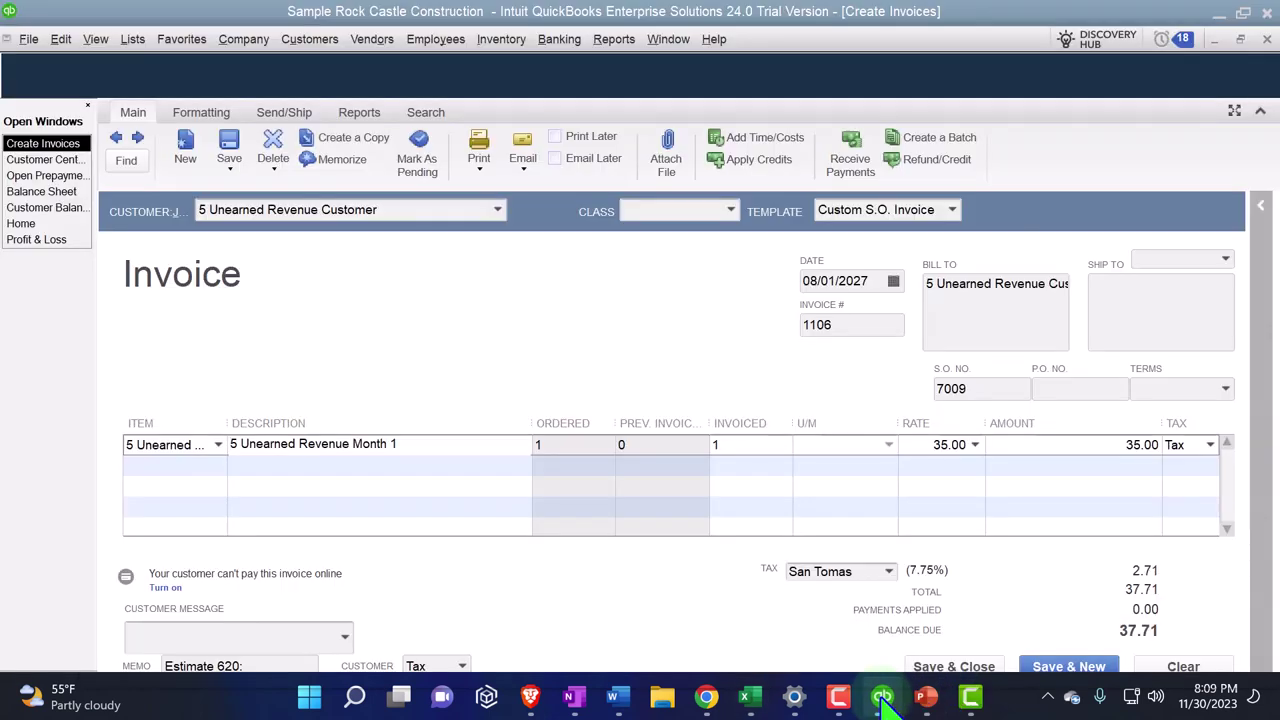
pyautogui.click(883, 700)
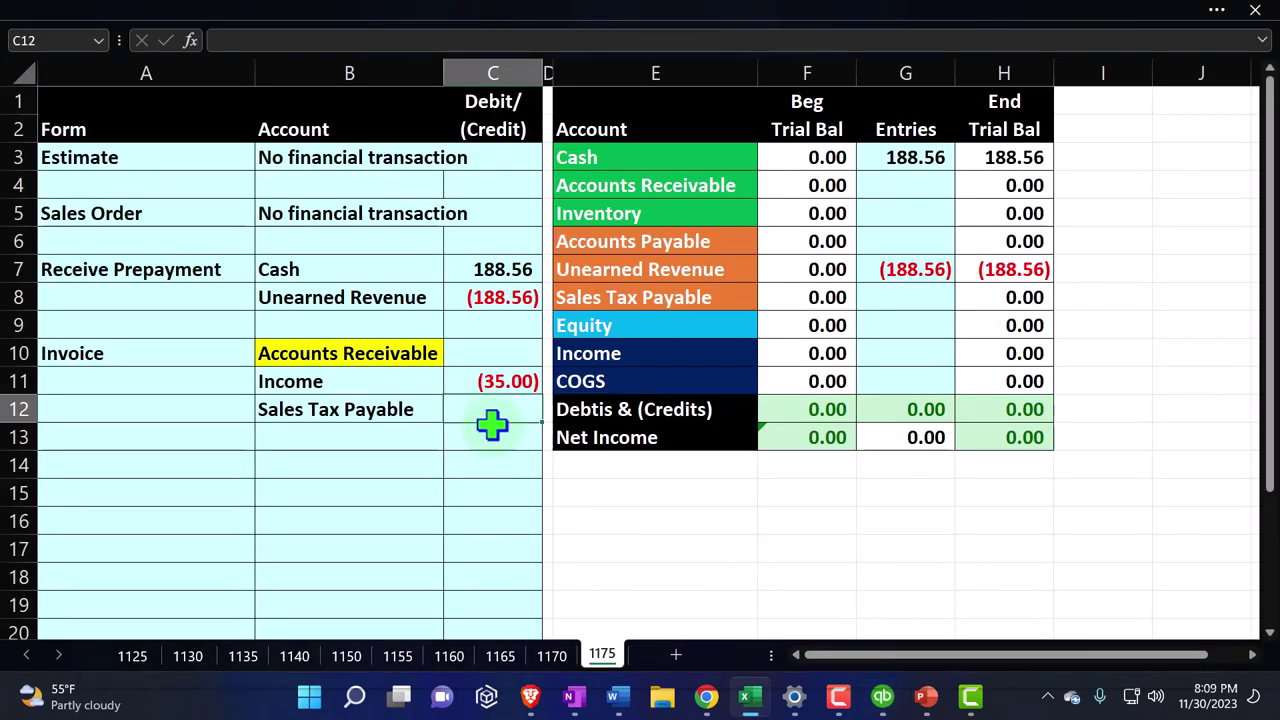
pyautogui.write('=')
pyautogui.click(500, 385)
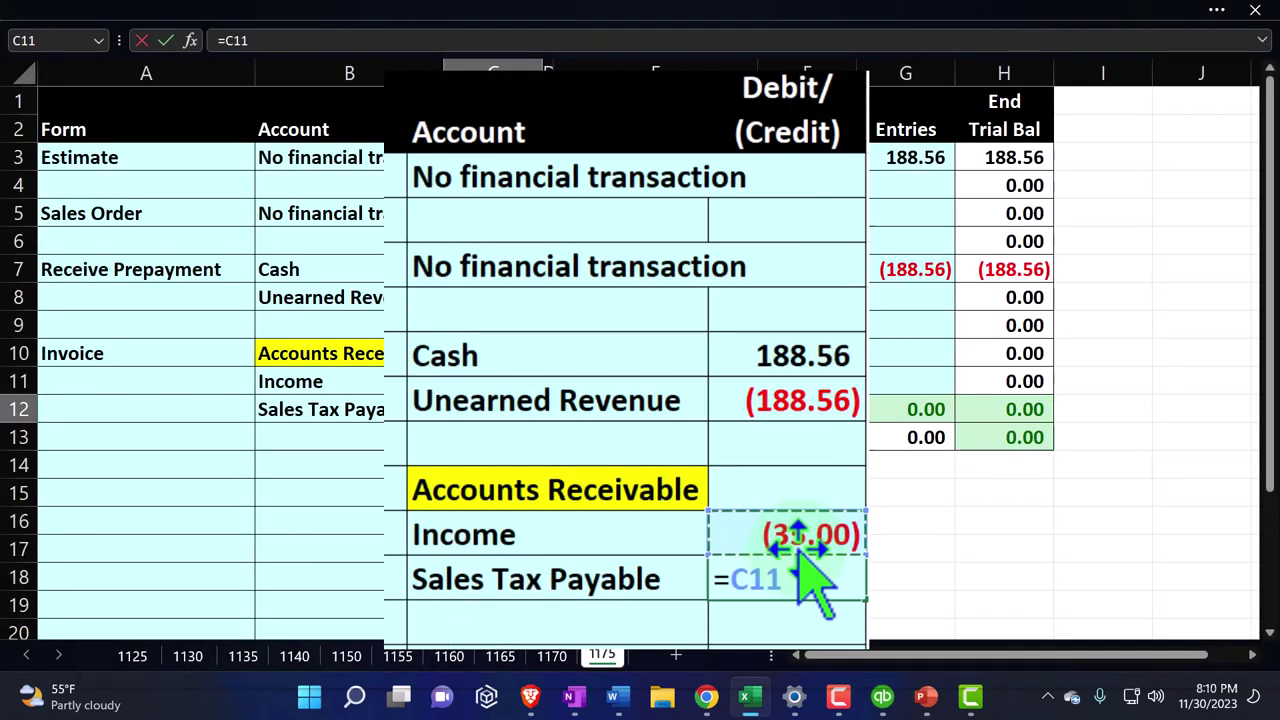
pyautogui.write('*.0075')
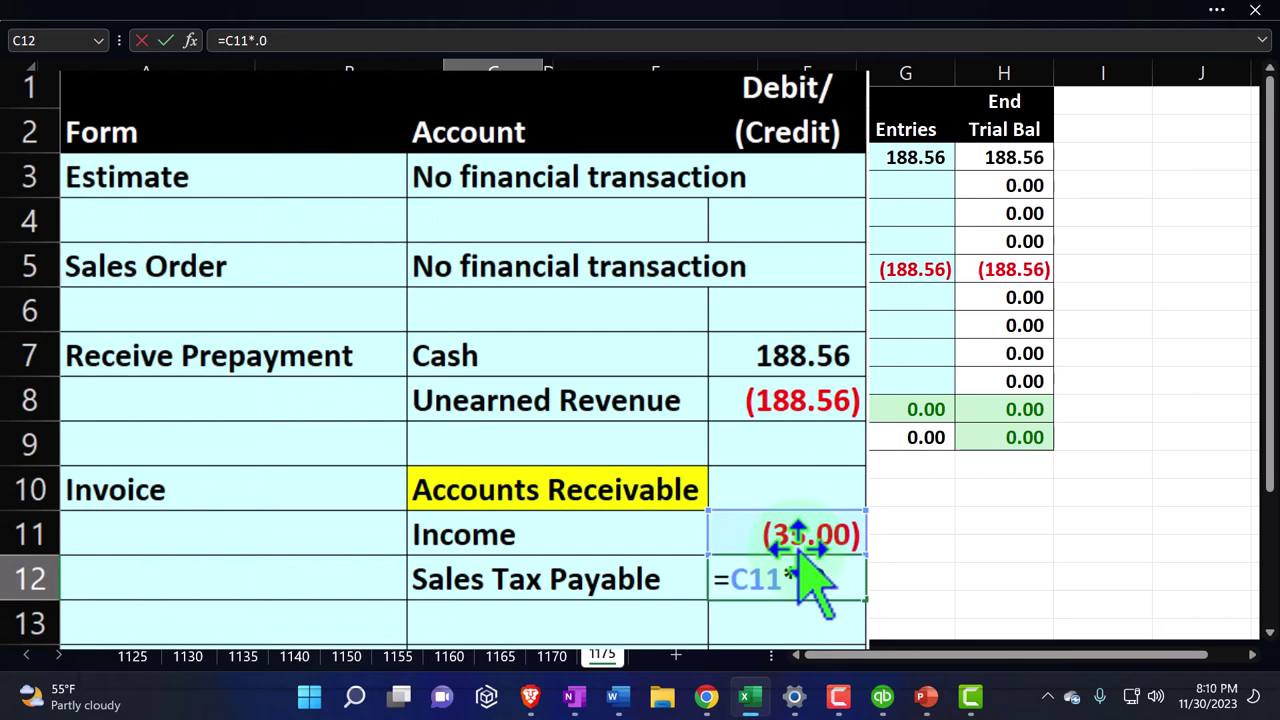
pyautogui.press('Return')
# Step: Try totalling C11:C12 with SUM in C10 as the Accounts Receivable amount
pyautogui.press('Up')
pyautogui.press('Up')
pyautogui.press('Up')
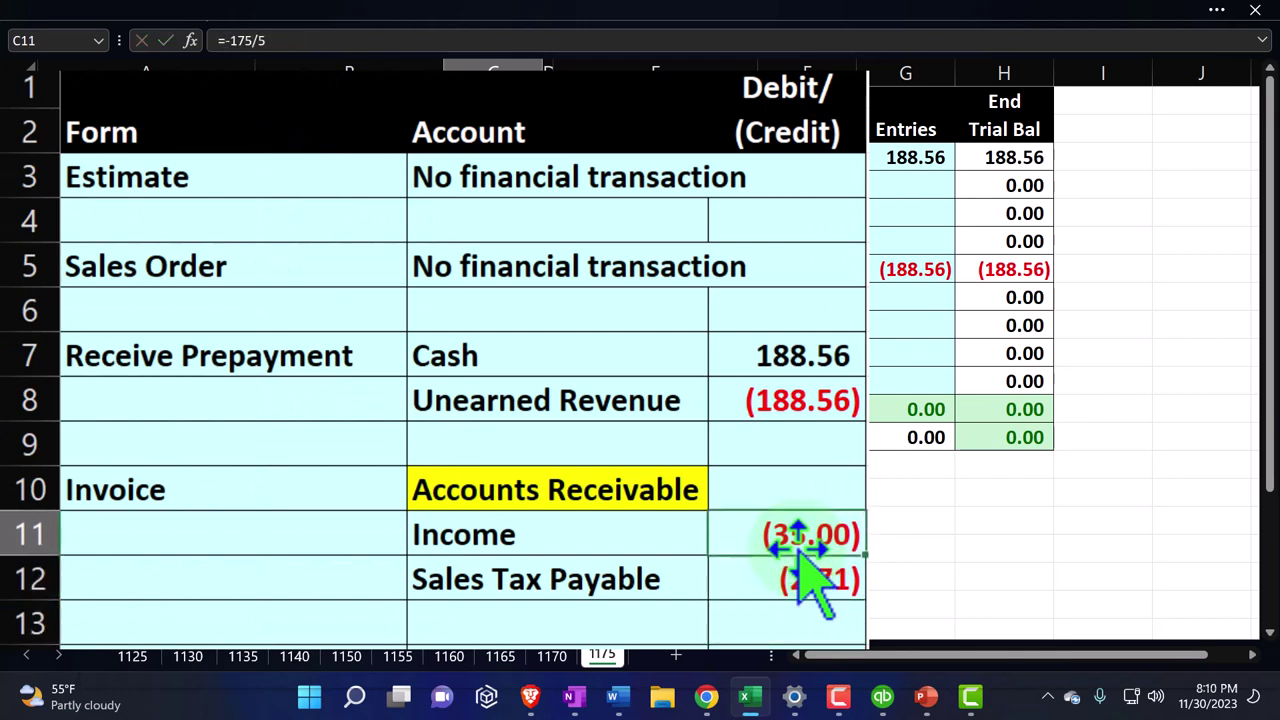
pyautogui.write('=sum(')
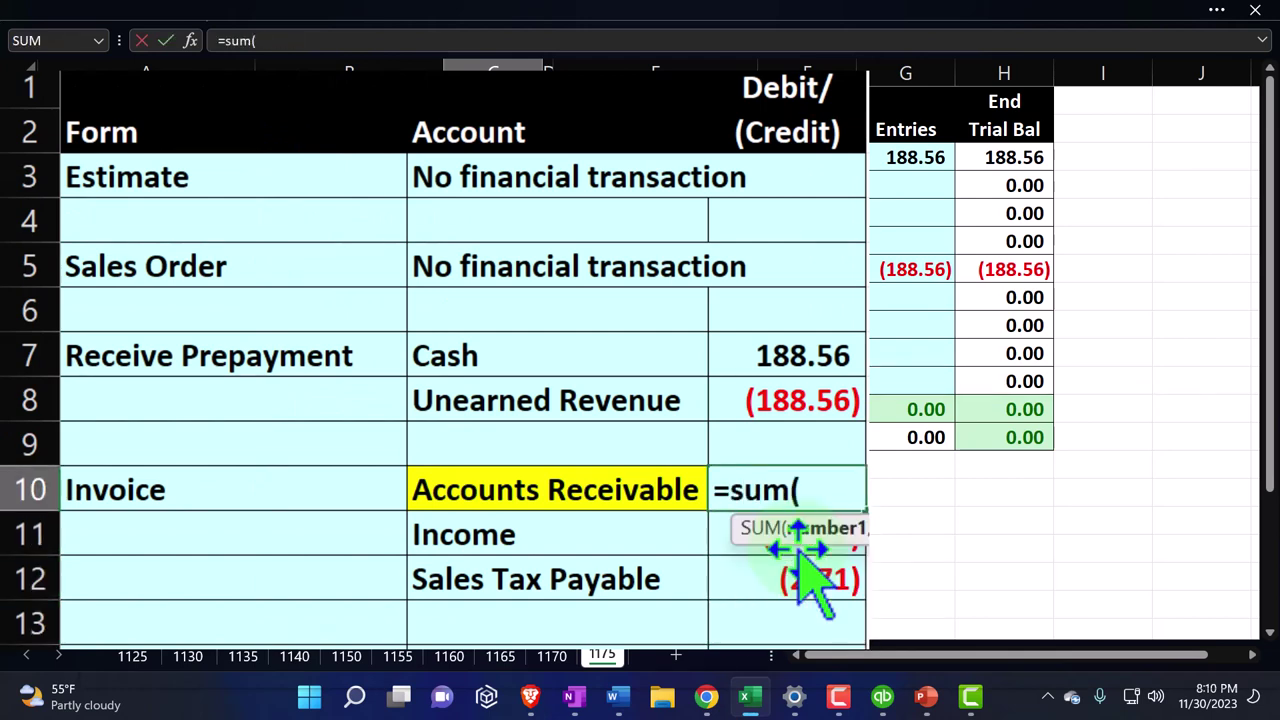
pyautogui.press('Down')
pyautogui.hotkey('shift', 'Down')
pyautogui.press('Return')
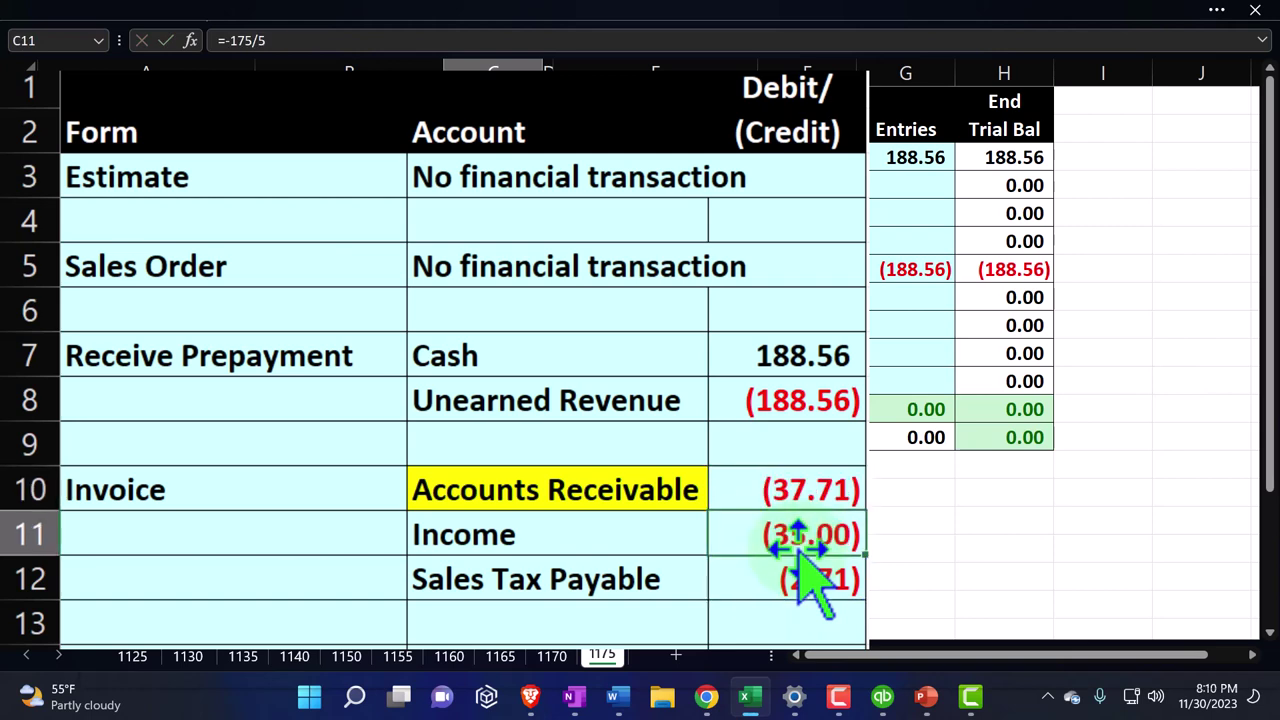
# Step: Replace the Accounts Receivable amount in C10 with -SUM(C11:C12) and compare the journal entry with the invoice in QuickBooks
pyautogui.press('Up')
pyautogui.press('F2')
pyautogui.press('Escape')
pyautogui.write('-sum(')
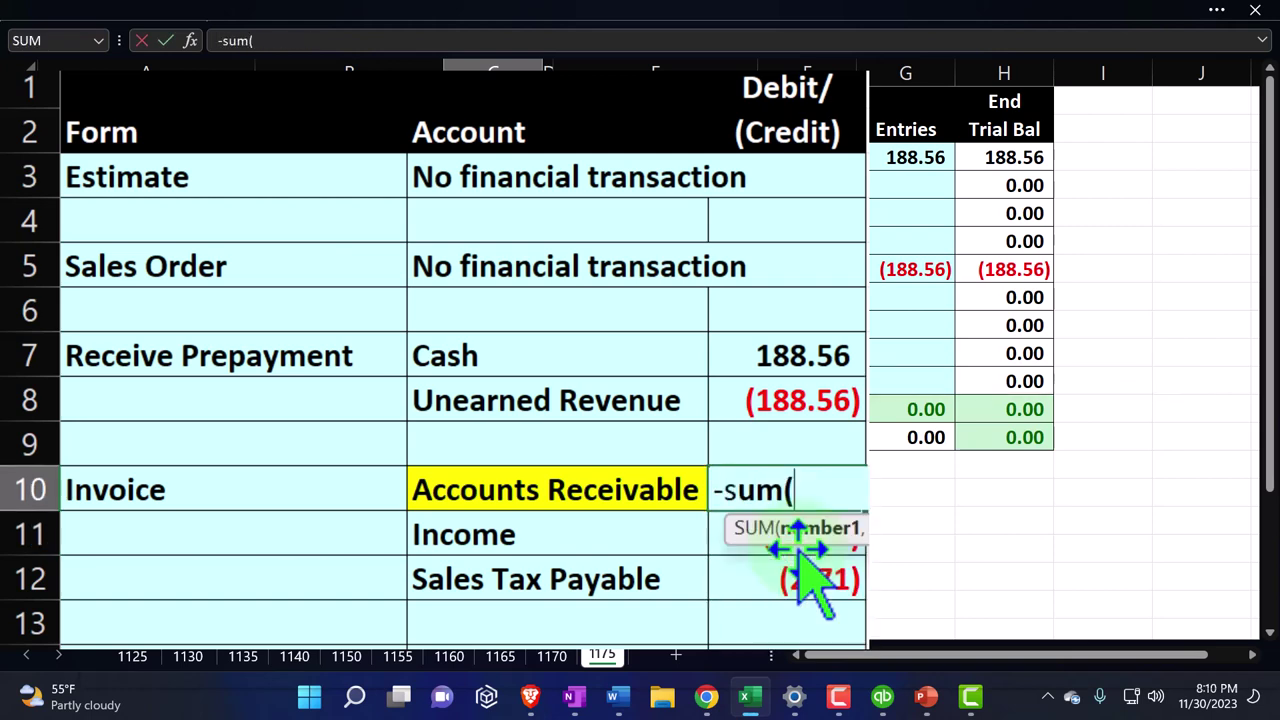
pyautogui.press('Down')
pyautogui.hotkey('shift', 'Down')
pyautogui.press('Return')
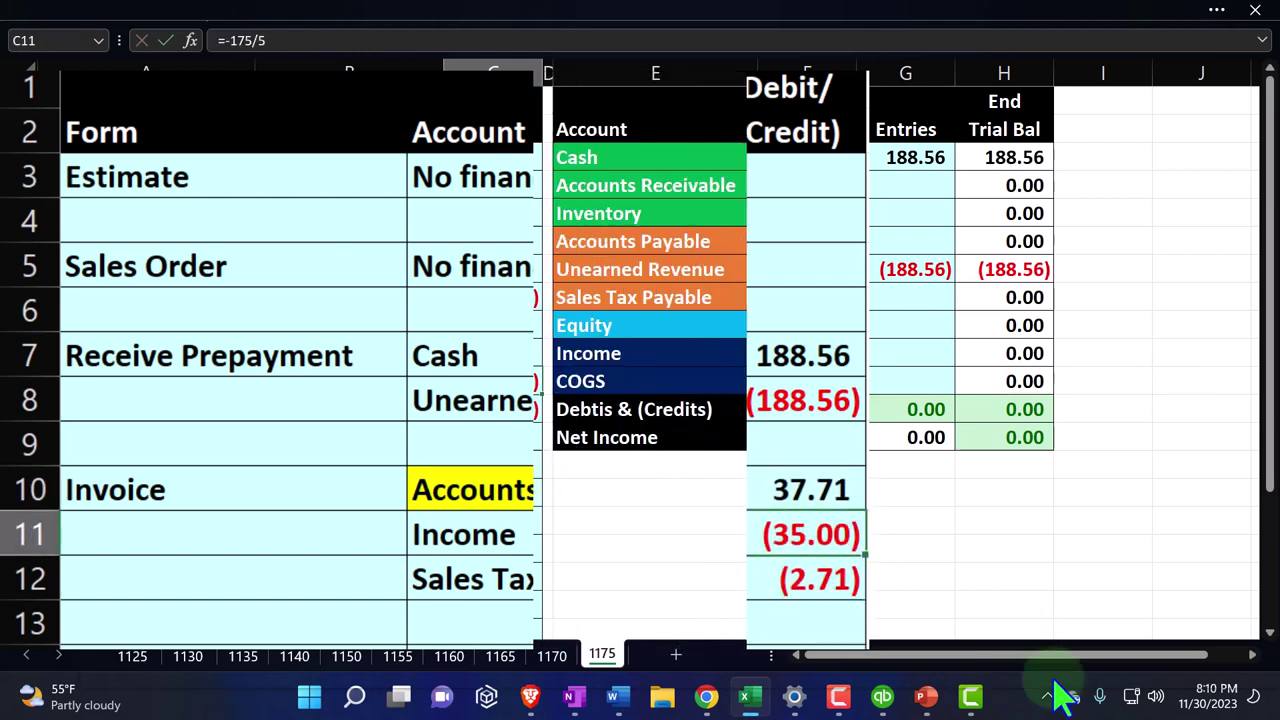
pyautogui.click(882, 697)
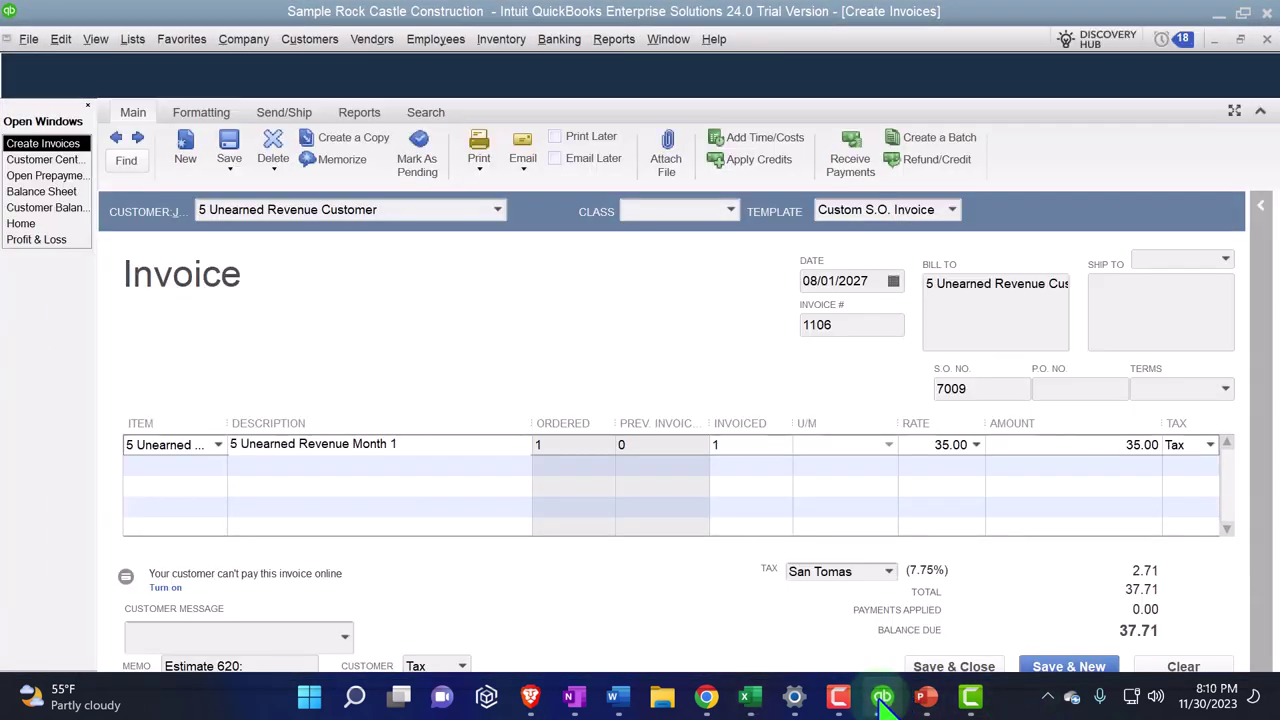
pyautogui.click(882, 697)
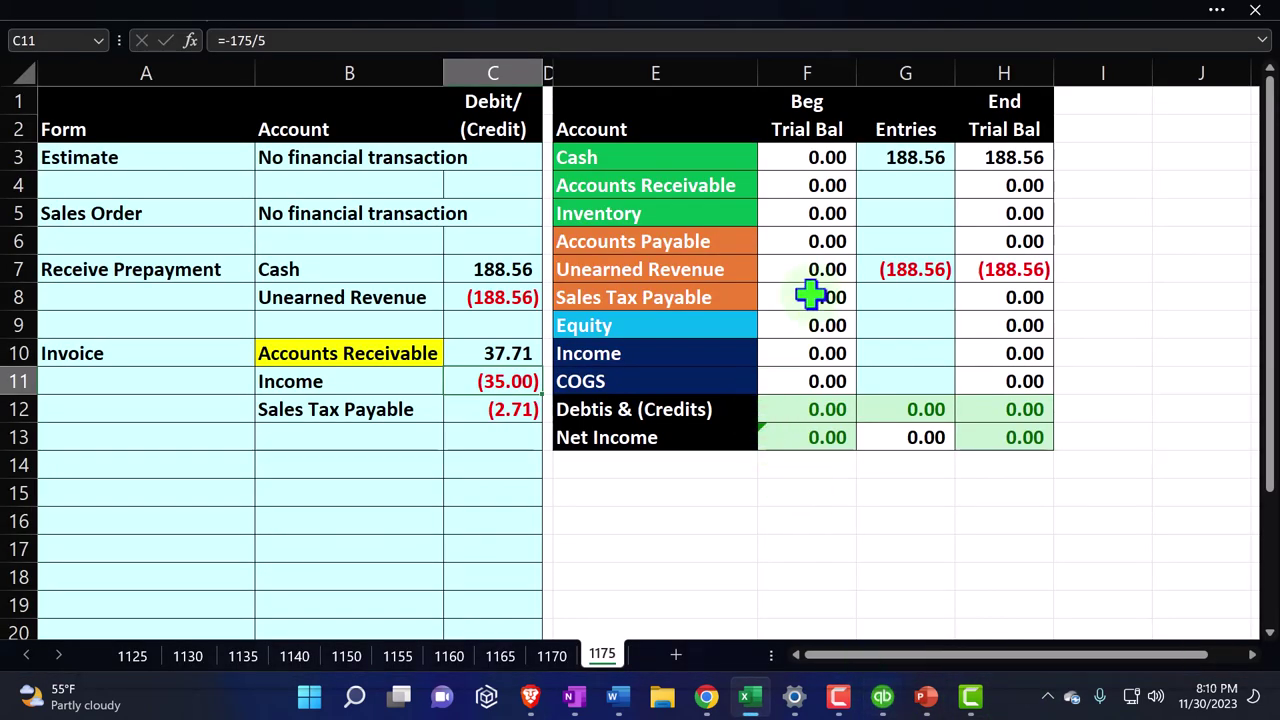
# Step: Link the trial balance's Accounts Receivable entry in G4 to the invoice amount in C10
pyautogui.scroll(5, 811, 289)
pyautogui.click(865, 185)
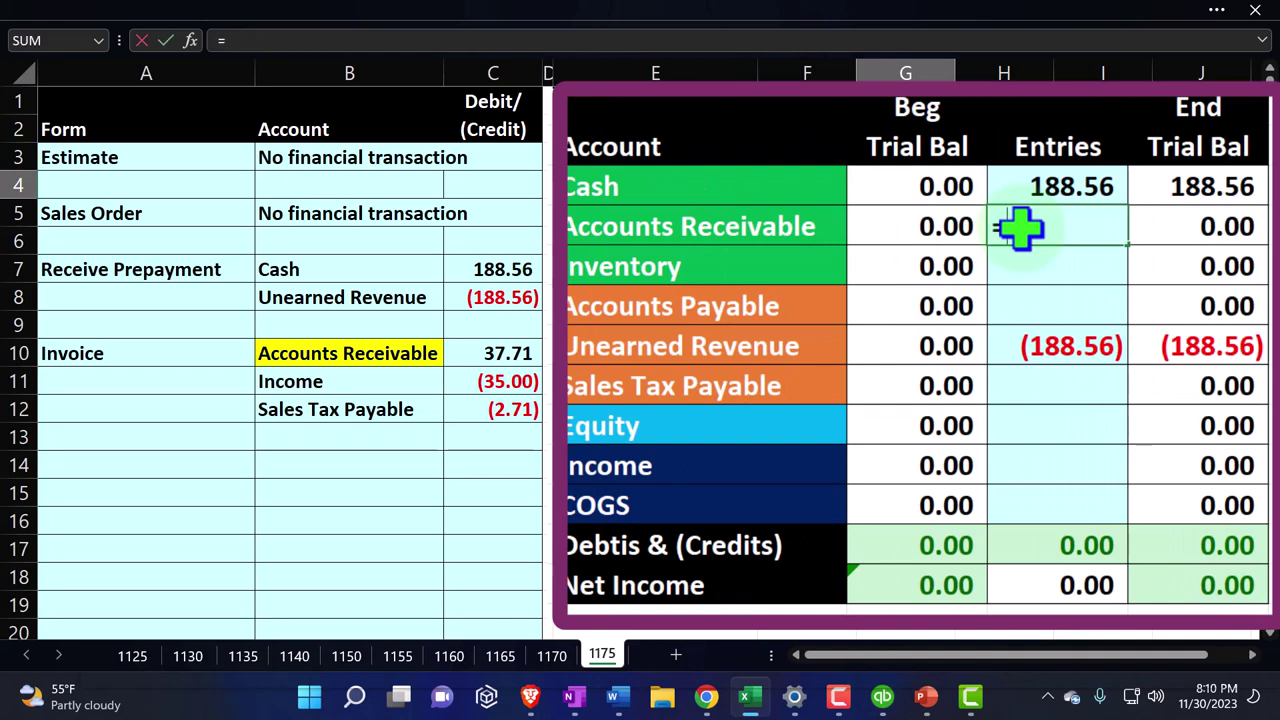
pyautogui.write('=')
pyautogui.press('Left')
pyautogui.press('Left')
pyautogui.press('Left')
pyautogui.press('Left')
pyautogui.press('Down')
pyautogui.press('Down')
pyautogui.press('Down')
pyautogui.press('Down')
pyautogui.press('Down')
pyautogui.press('Down')
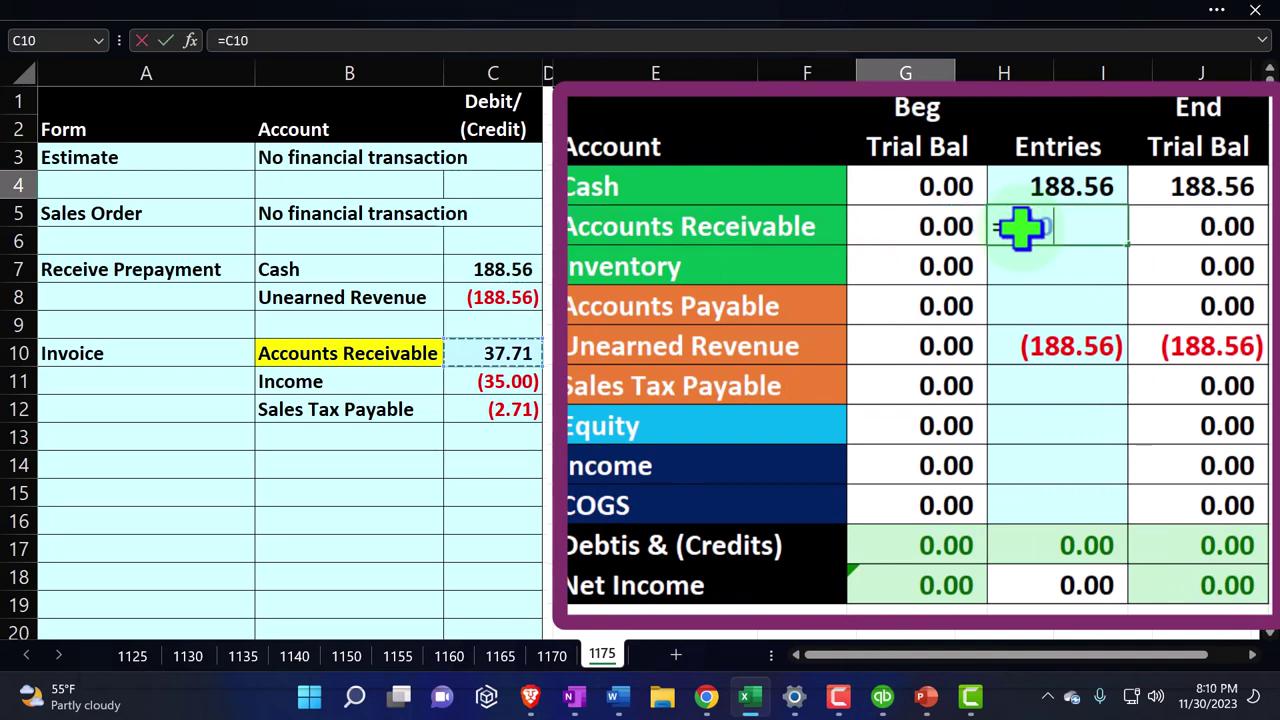
pyautogui.press('Return')
# Step: Link the trial balance's Income entry in G10 to the invoice income amount in C11
pyautogui.press('Down')
pyautogui.press('Down')
pyautogui.press('Down')
pyautogui.press('Down')
pyautogui.press('Down')
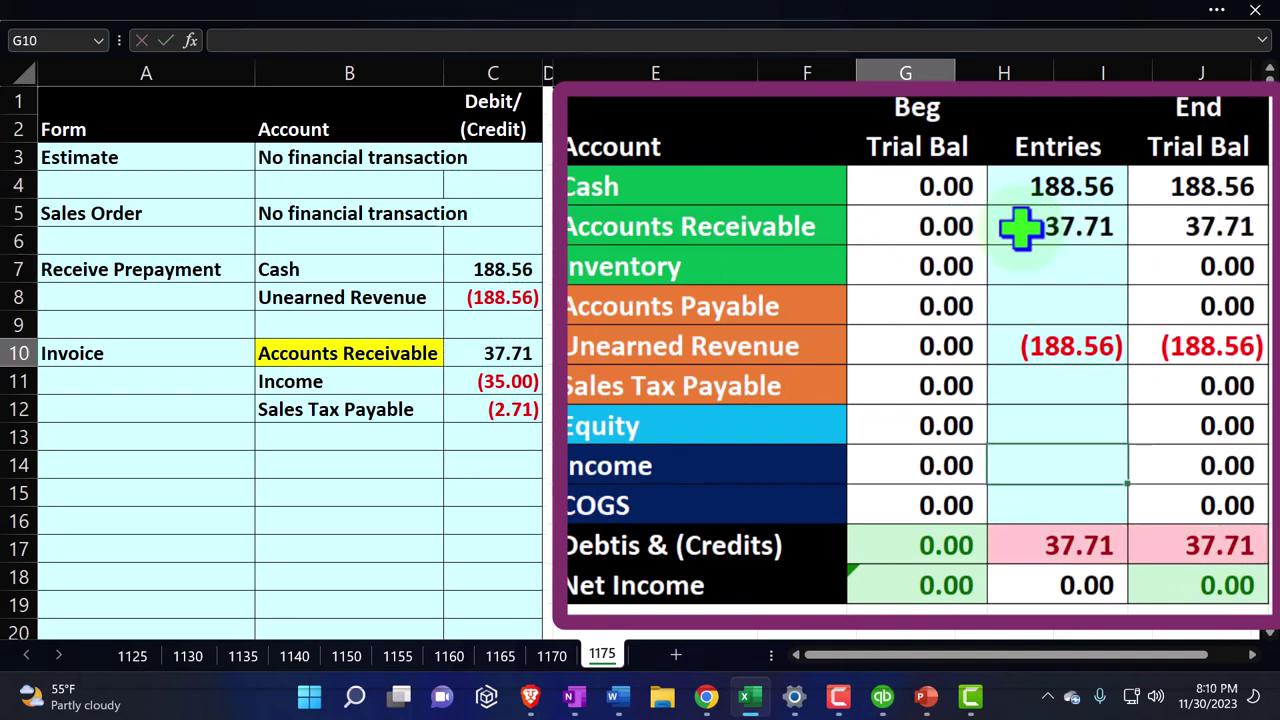
pyautogui.write('=')
pyautogui.press('Left')
pyautogui.press('Left')
pyautogui.press('Left')
pyautogui.press('Left')
pyautogui.press('Down')
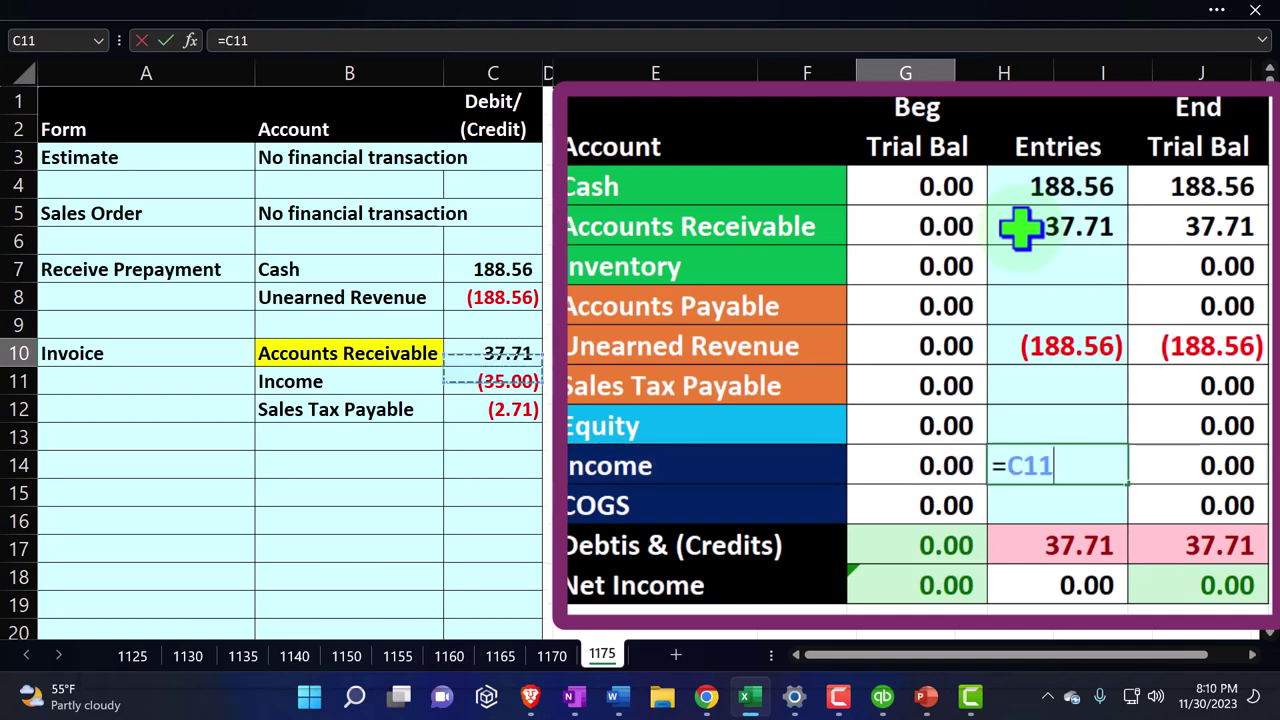
pyautogui.press('Return')
# Step: Link the trial balance's Sales Tax Payable entry in G8 to the sales tax amount in C12
pyautogui.press('Up')
pyautogui.press('Up')
pyautogui.press('Up')
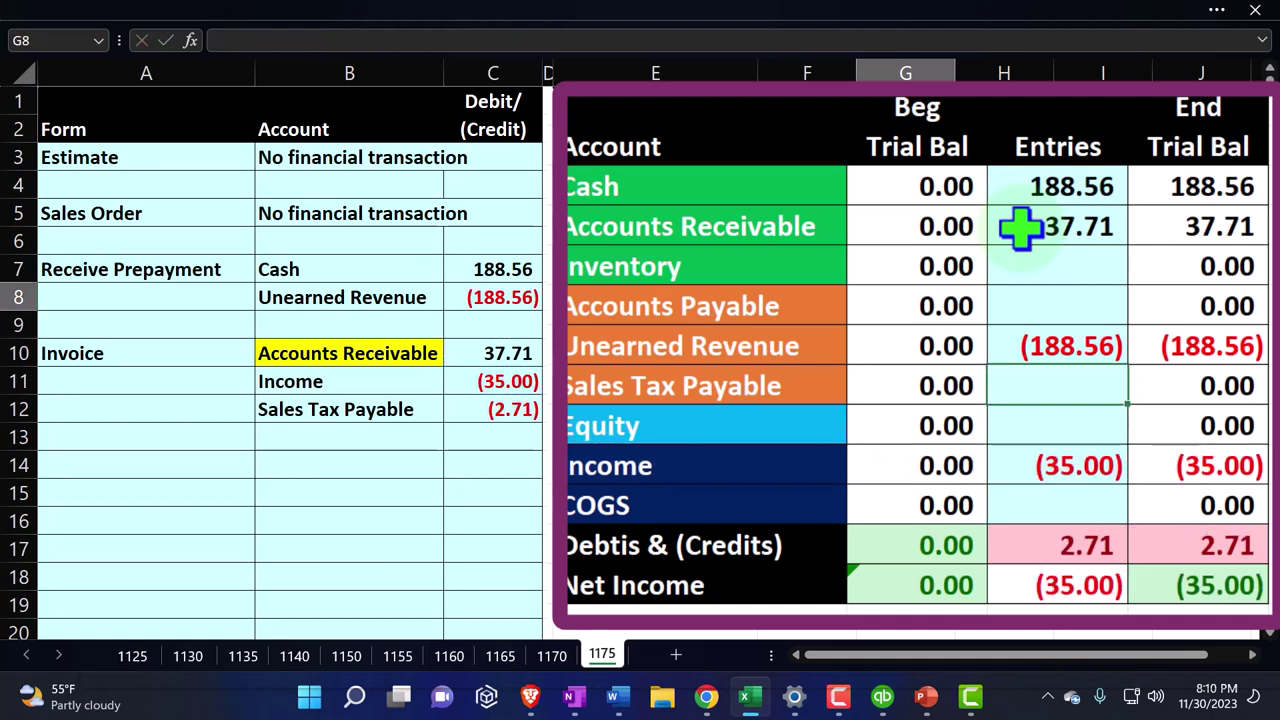
pyautogui.write('=')
pyautogui.press('Left')
pyautogui.press('Left')
pyautogui.press('Down')
pyautogui.press('Down')
pyautogui.press('Down')
pyautogui.press('Down')
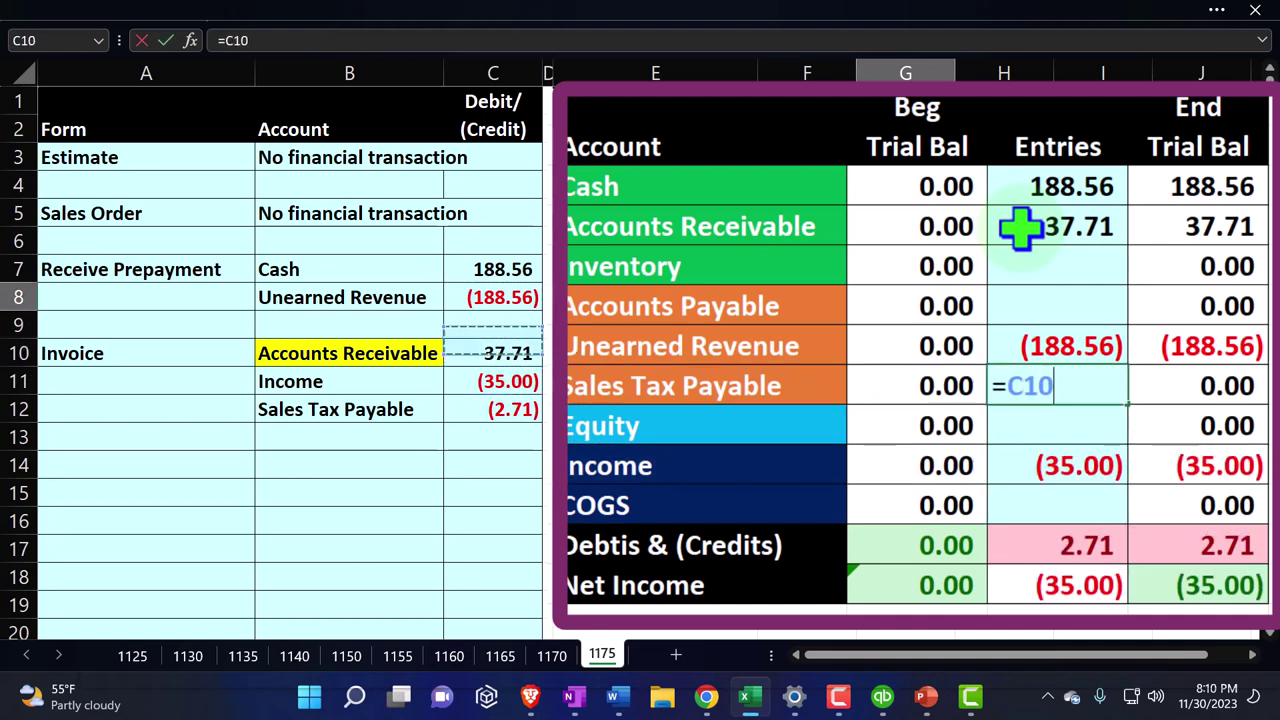
pyautogui.press('Return')
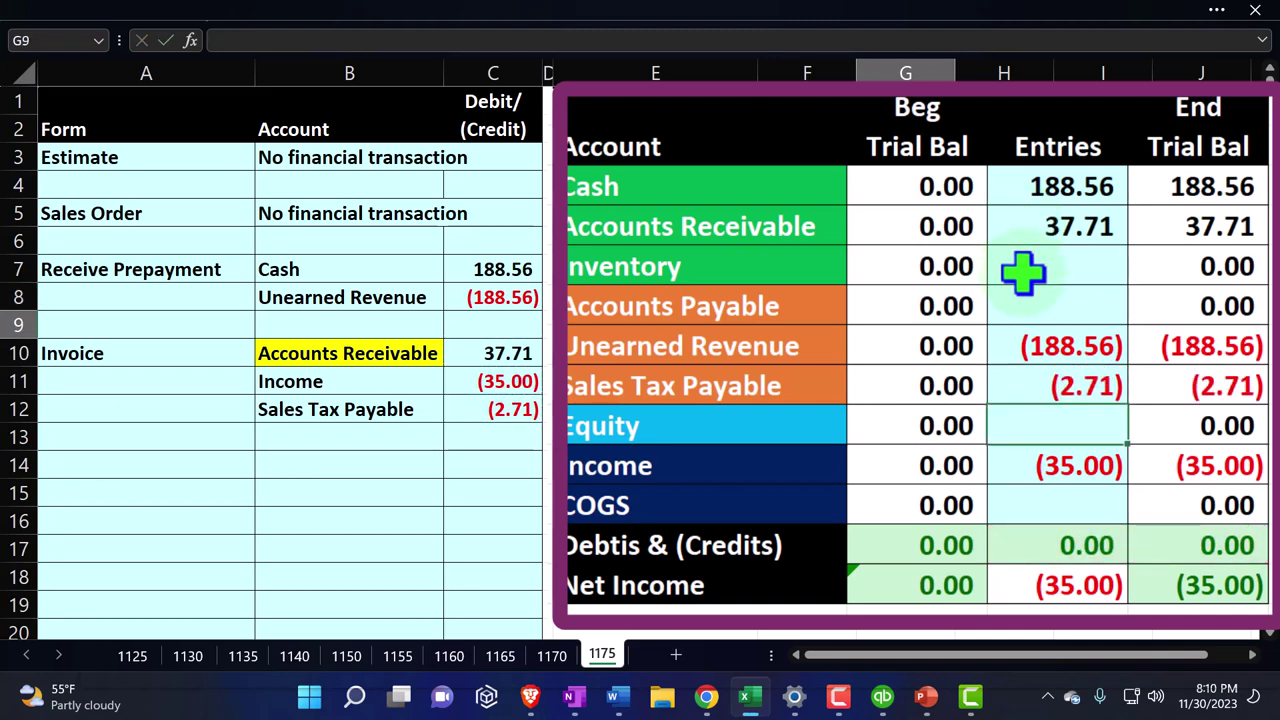
# Step: Link B14 to the Unearned Revenue account name in the trial balance to start the prepayment application entry
pyautogui.click(1065, 220)
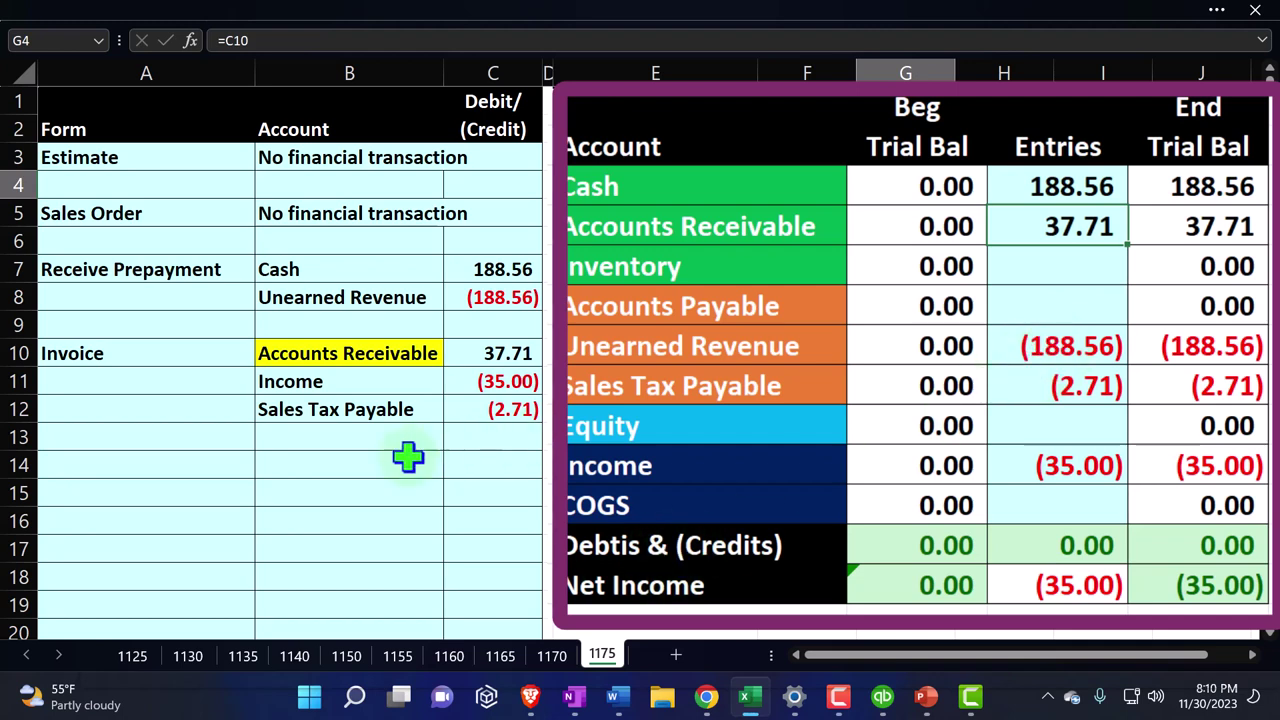
pyautogui.click(370, 462)
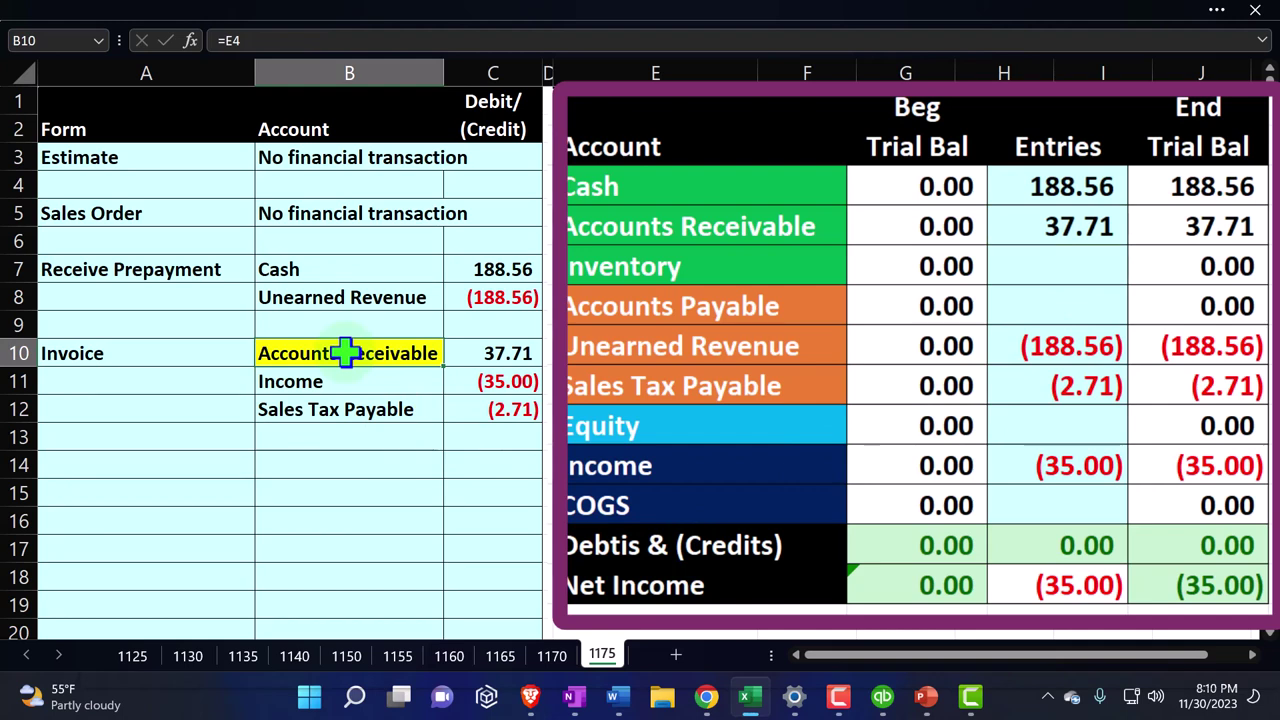
pyautogui.click(335, 464)
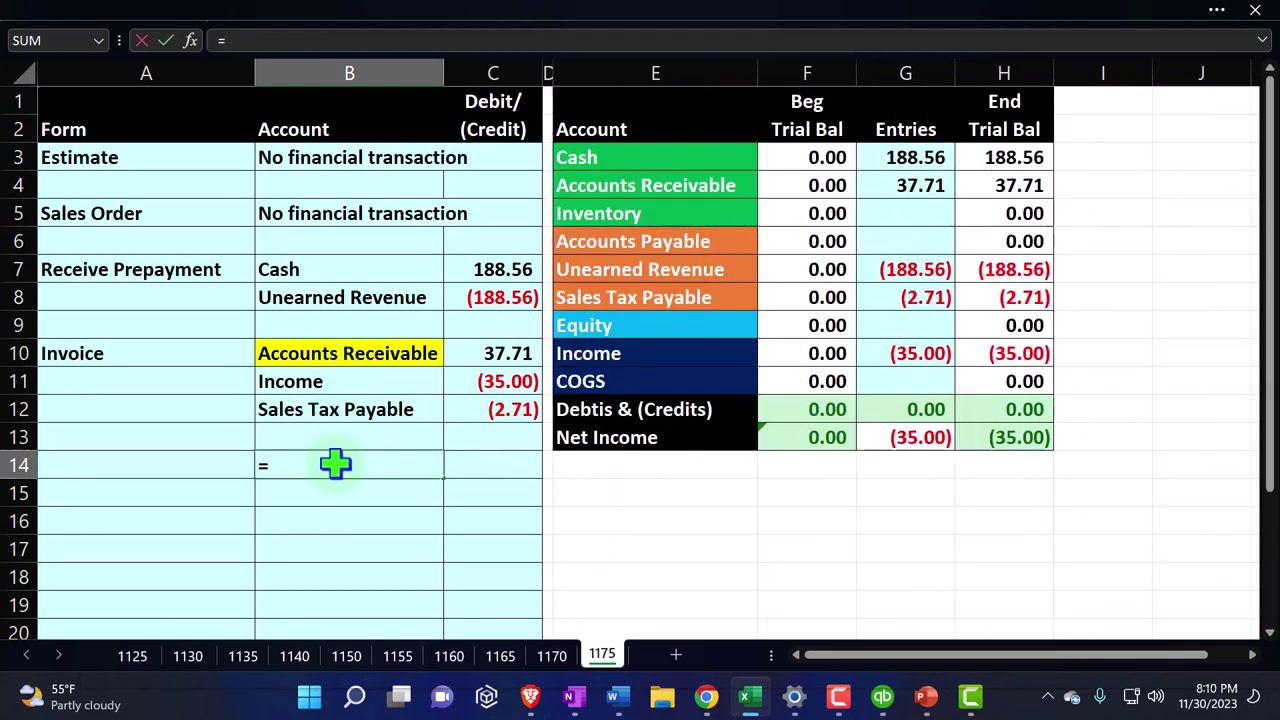
pyautogui.write('=')
pyautogui.press('Right')
pyautogui.press('Right')
pyautogui.press('Right')
pyautogui.press('Up')
pyautogui.press('Up')
pyautogui.press('Up')
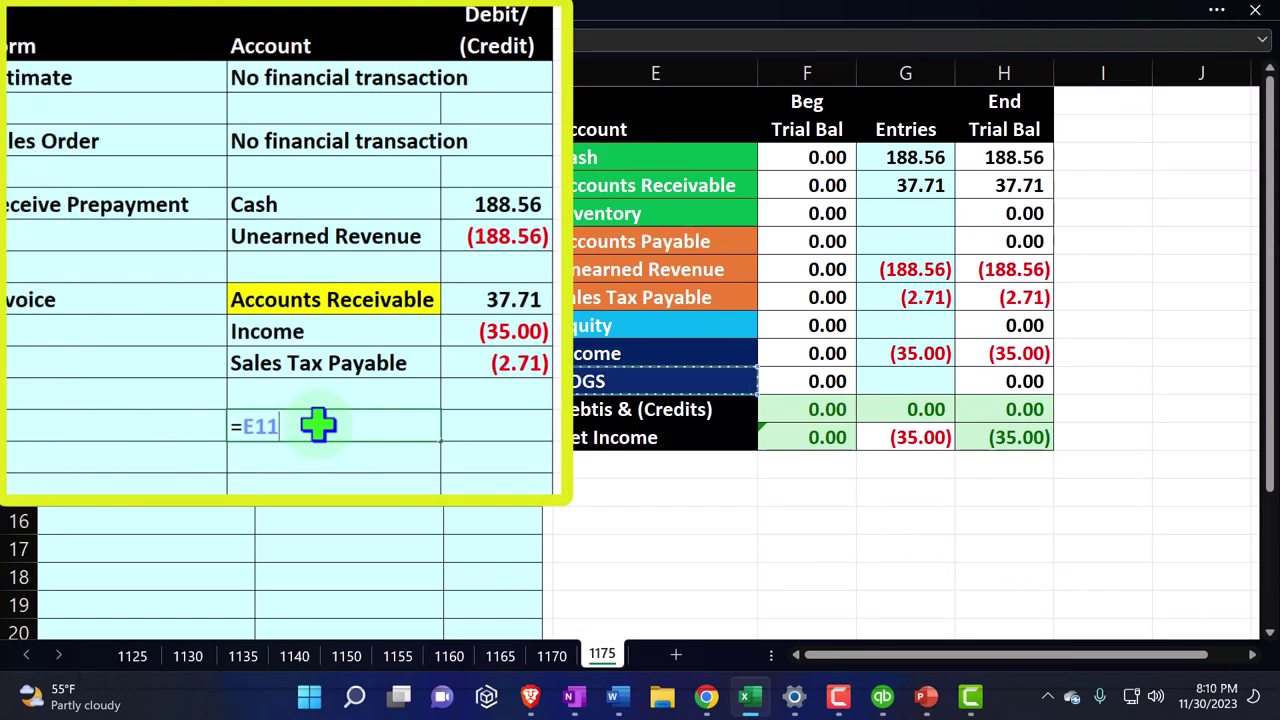
pyautogui.press('Up')
pyautogui.press('Up')
pyautogui.press('Up')
pyautogui.press('Up')
pyautogui.press('Return')
# Step: Link B15 to the Accounts Receivable account name in the trial balance
pyautogui.write('+B14')
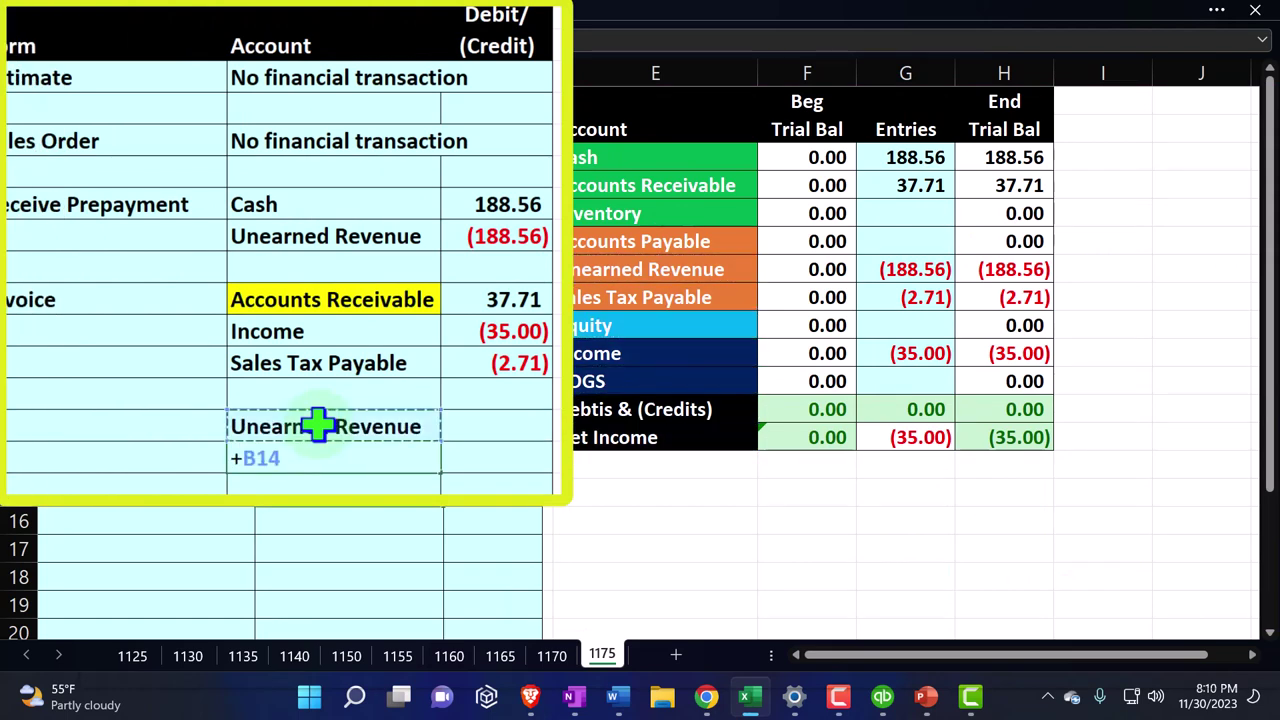
pyautogui.press('Up')
pyautogui.press('Up')
pyautogui.press('Up')
pyautogui.press('Up')
pyautogui.press('Up')
pyautogui.press('Up')
pyautogui.press('Up')
pyautogui.press('Up')
pyautogui.press('Up')
pyautogui.press('Right')
pyautogui.press('Right')
pyautogui.press('Right')
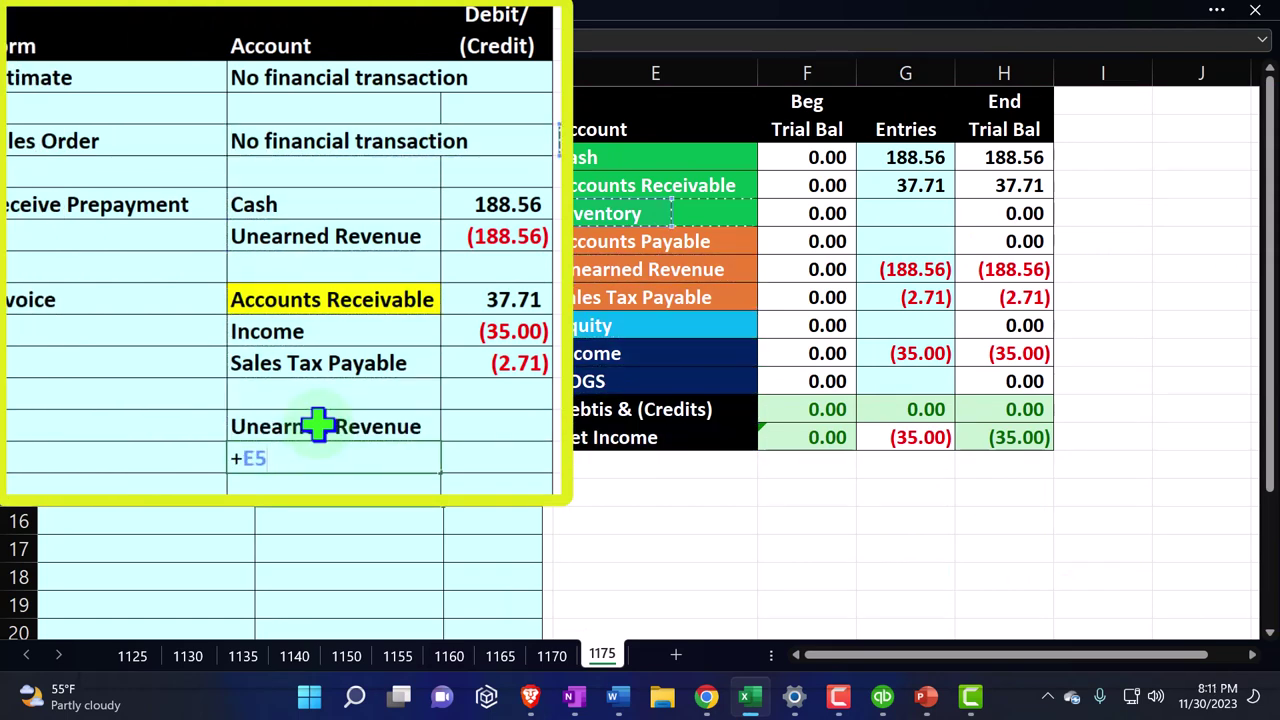
pyautogui.press('Return')
# Step: Set the Unearned Revenue amount in C14 equal to C10 and the Accounts Receivable amount in C15 to the negative of C14
pyautogui.press('Right')
pyautogui.press('Up')
pyautogui.press('Up')
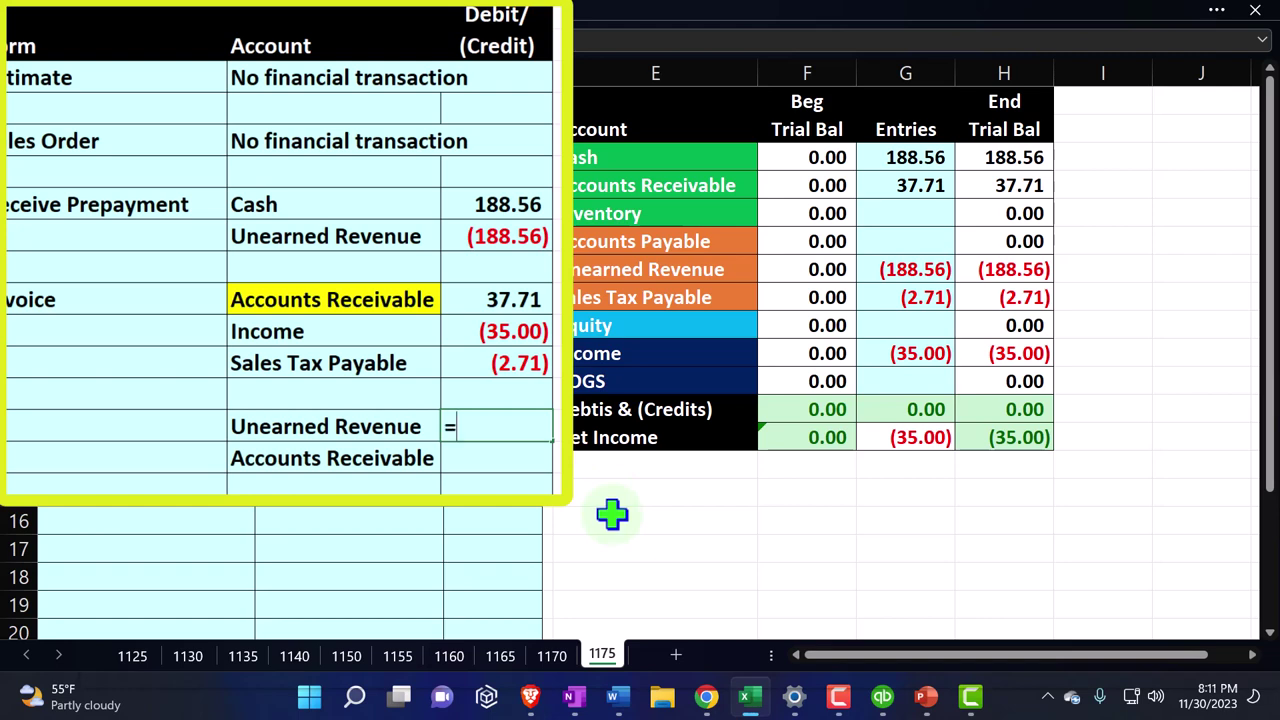
pyautogui.press('Up')
pyautogui.press('Up')
pyautogui.press('Return')
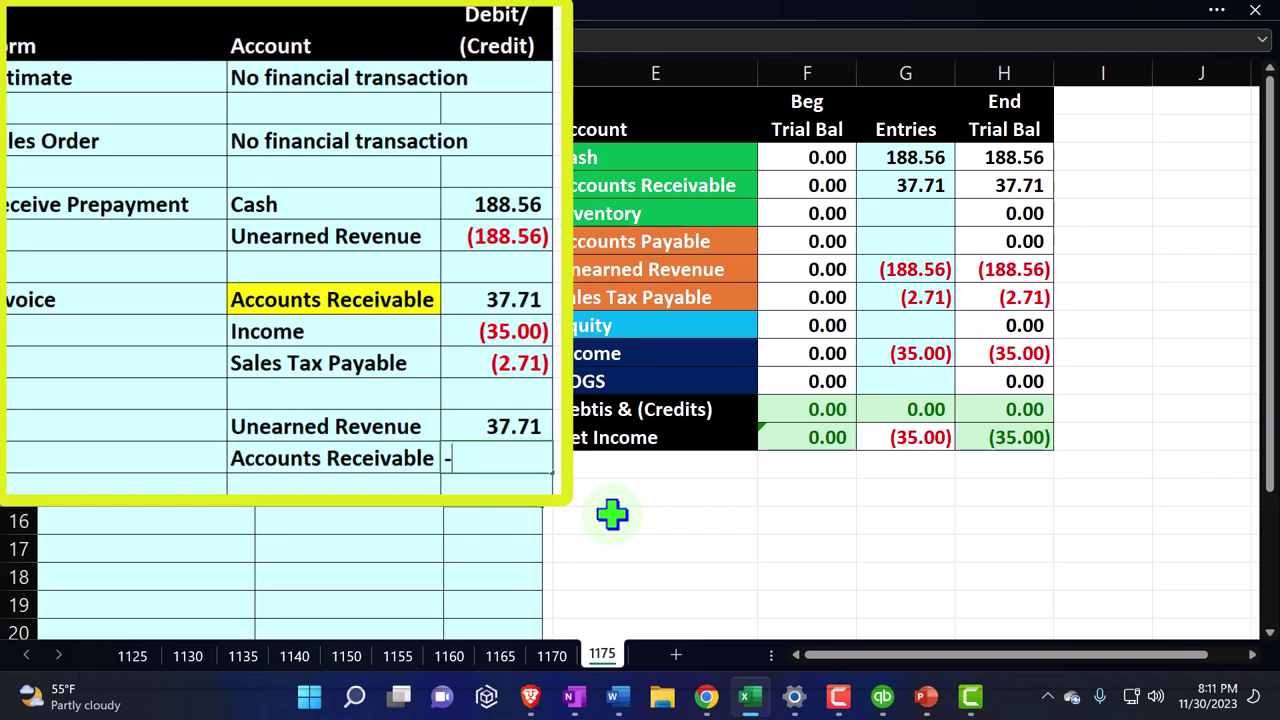
pyautogui.press('Return')
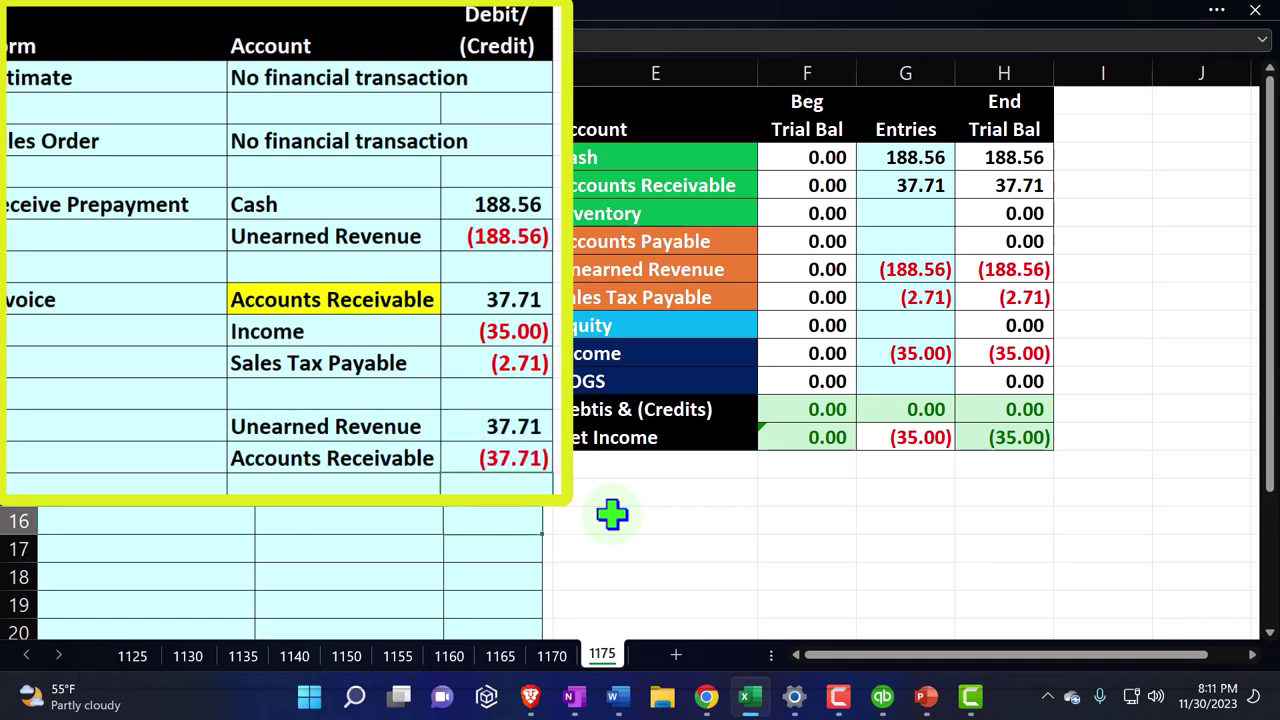
# Step: Try adding C14 to the Accounts Receivable entry formula in G4
pyautogui.doubleClick(935, 186)
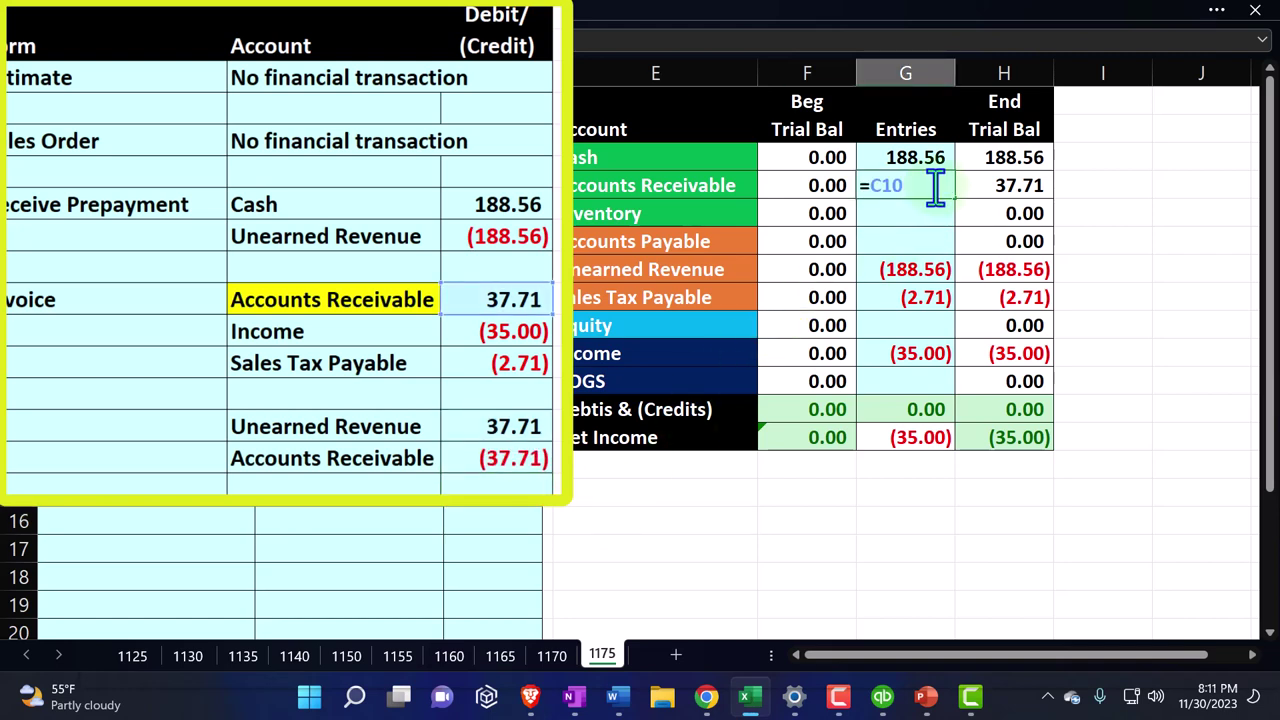
pyautogui.write('+')
pyautogui.click(507, 425)
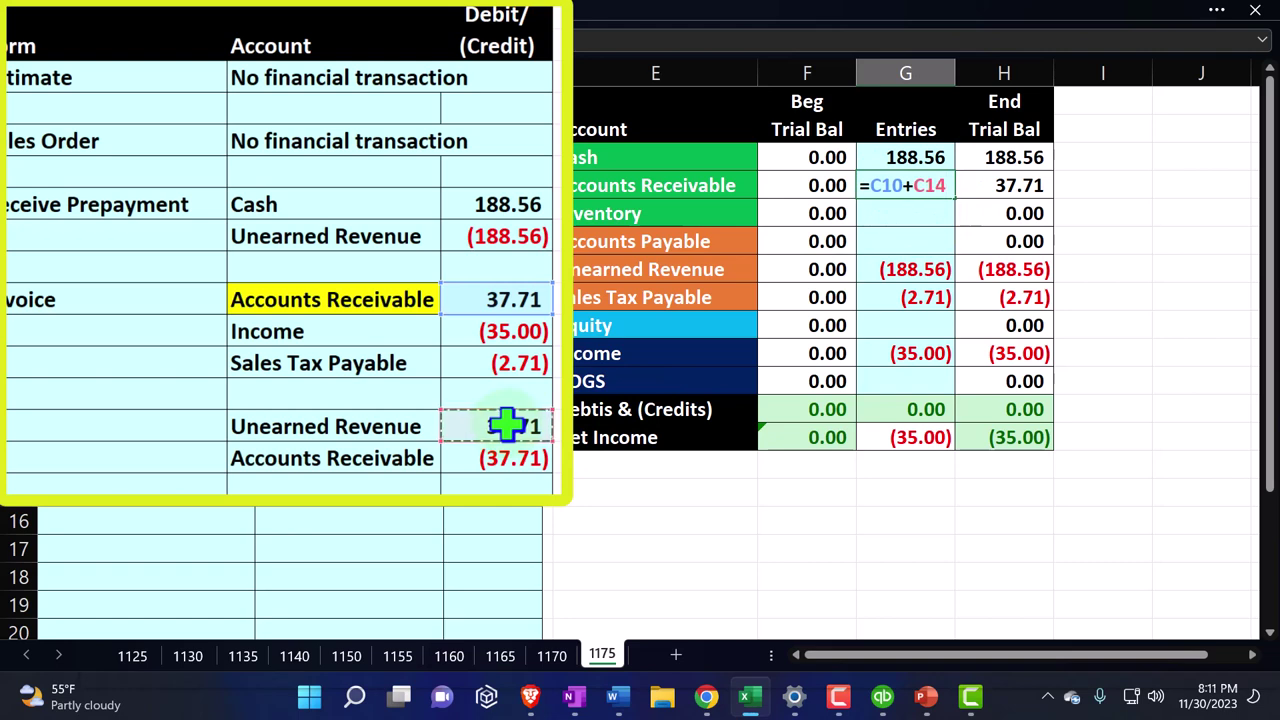
pyautogui.press('Return')
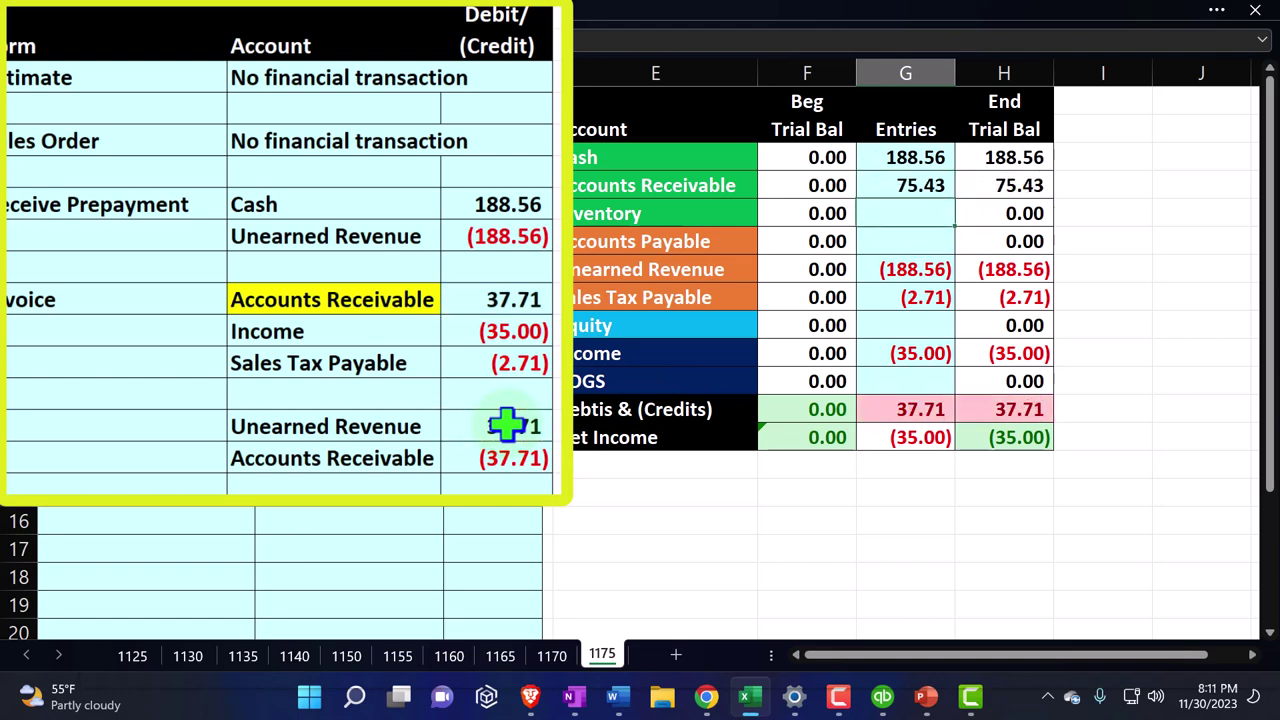
# Step: Correct the Accounts Receivable entry formula in G4 to =C10+C15
pyautogui.doubleClick(934, 190)
pyautogui.press('BackSpace')
pyautogui.press('BackSpace')
pyautogui.press('BackSpace')
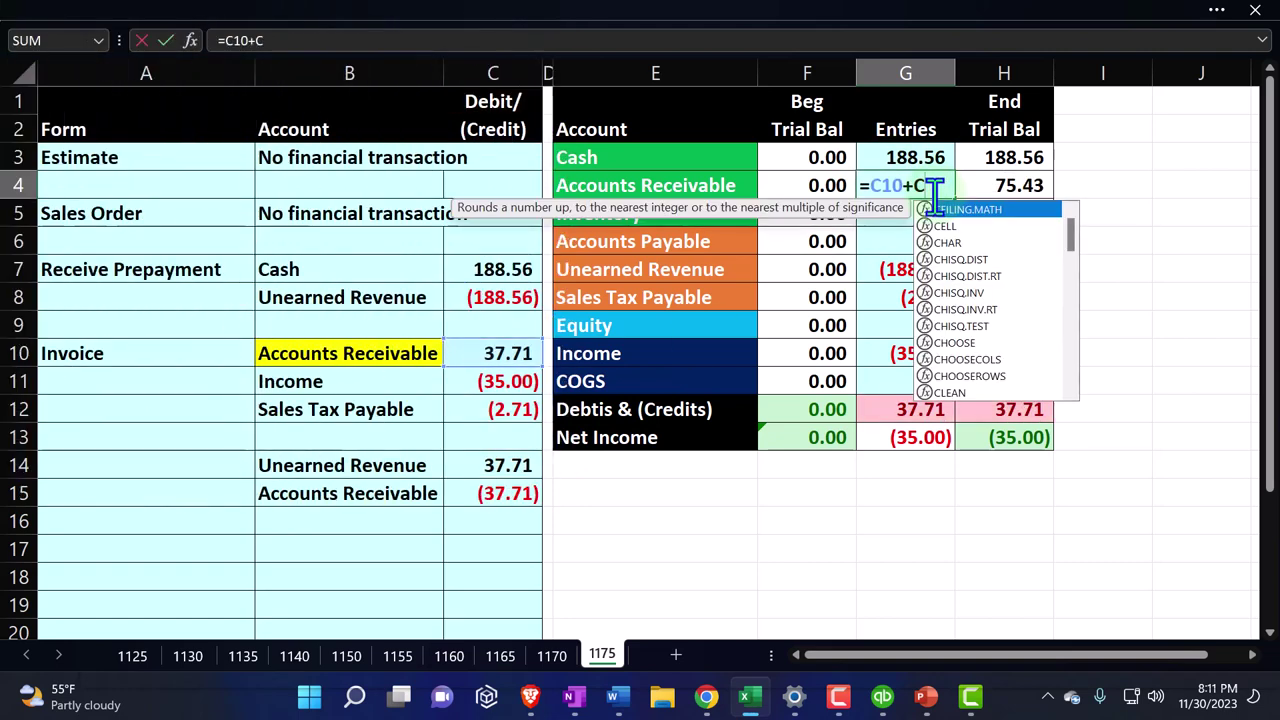
pyautogui.click(525, 490)
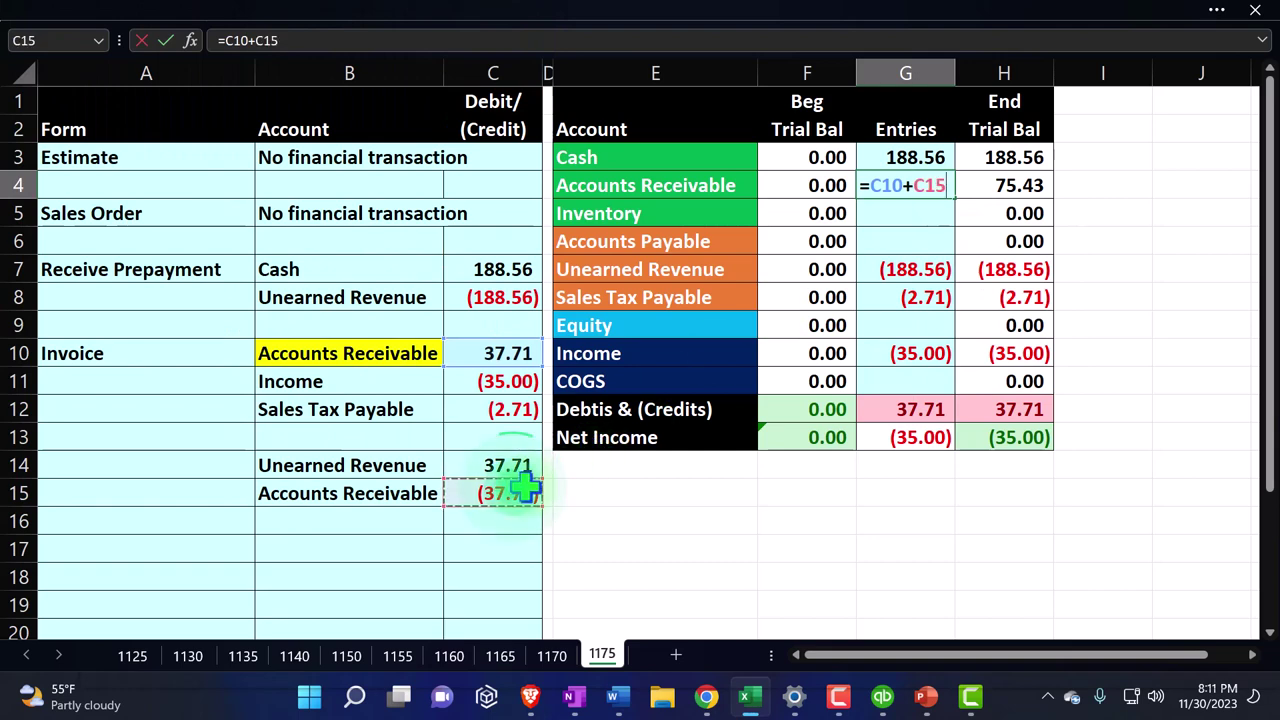
pyautogui.press('Return')
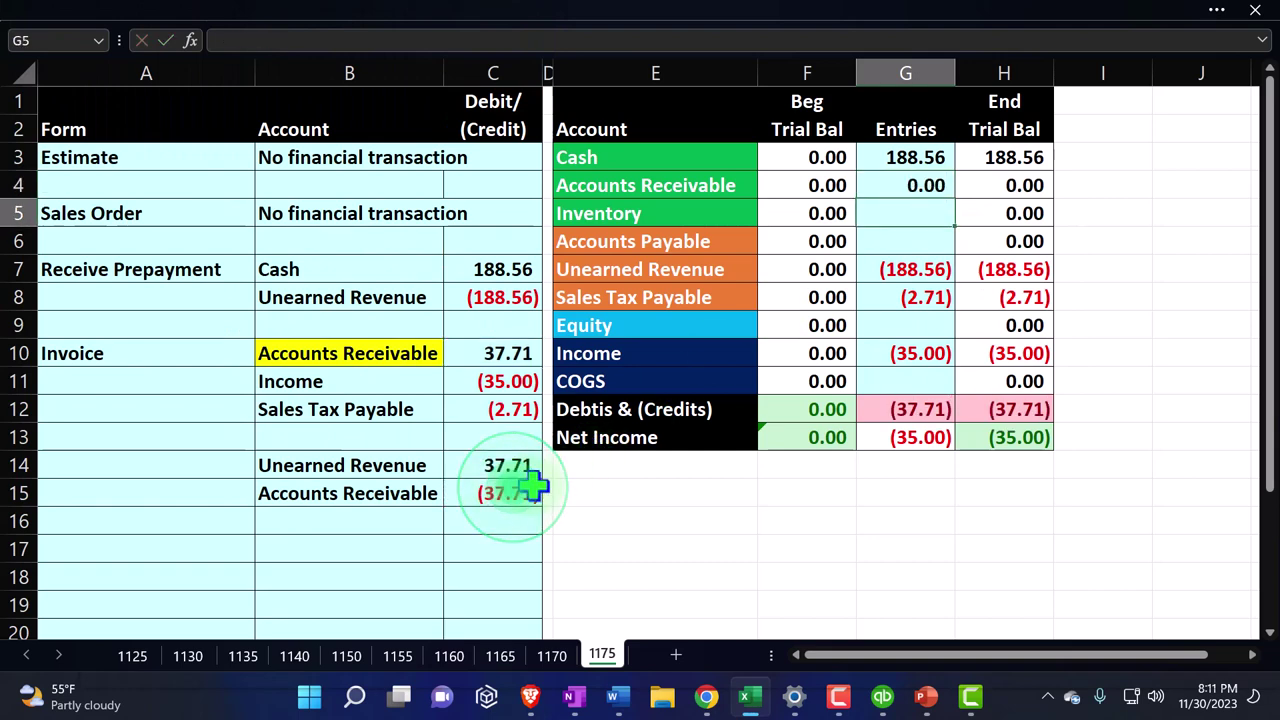
# Step: Set the Unearned Revenue entry in G7 to =C8+C14 and review its ending balance against the journal entries
pyautogui.click(906, 267)
pyautogui.write('=C8+')
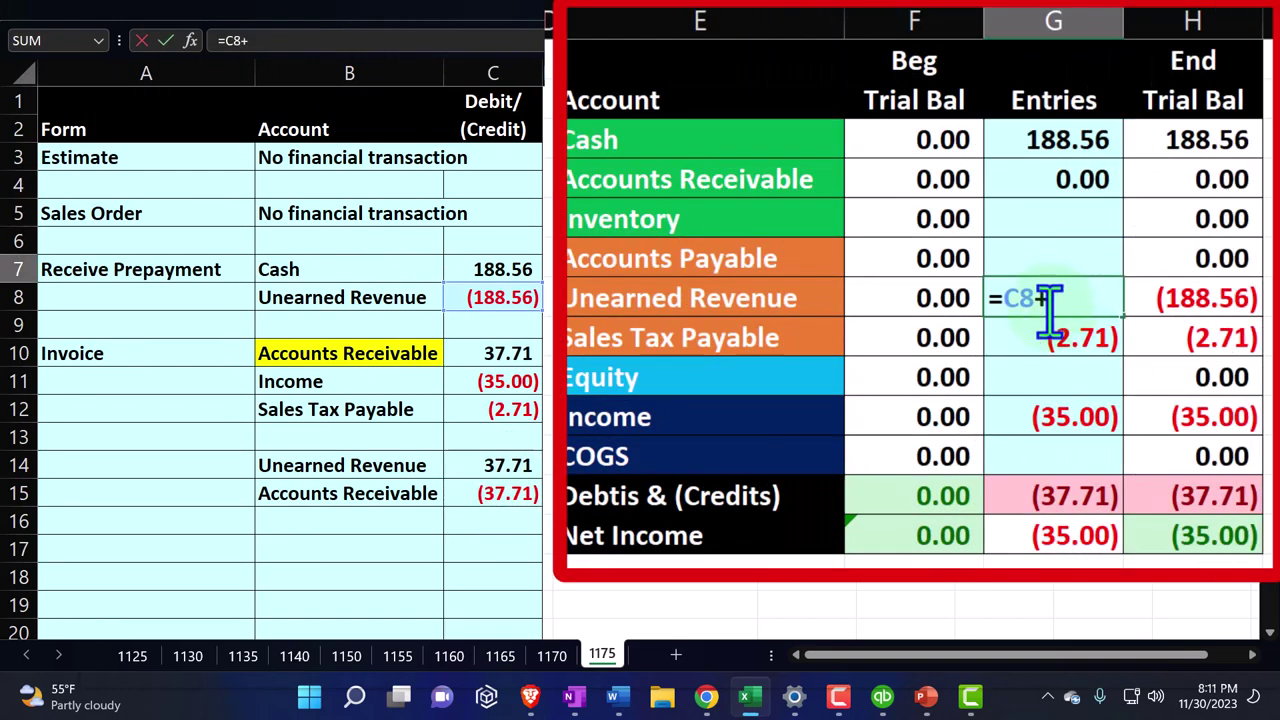
pyautogui.click(512, 462)
pyautogui.press('Return')
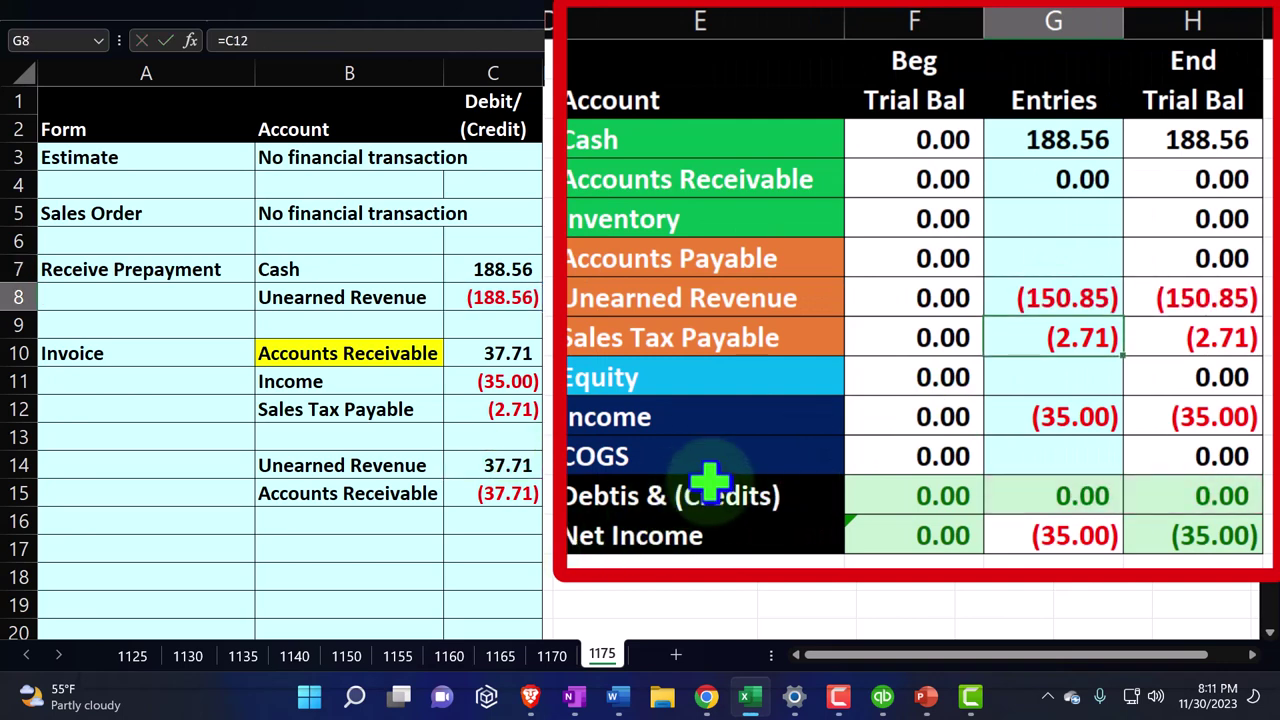
pyautogui.click(1238, 294)
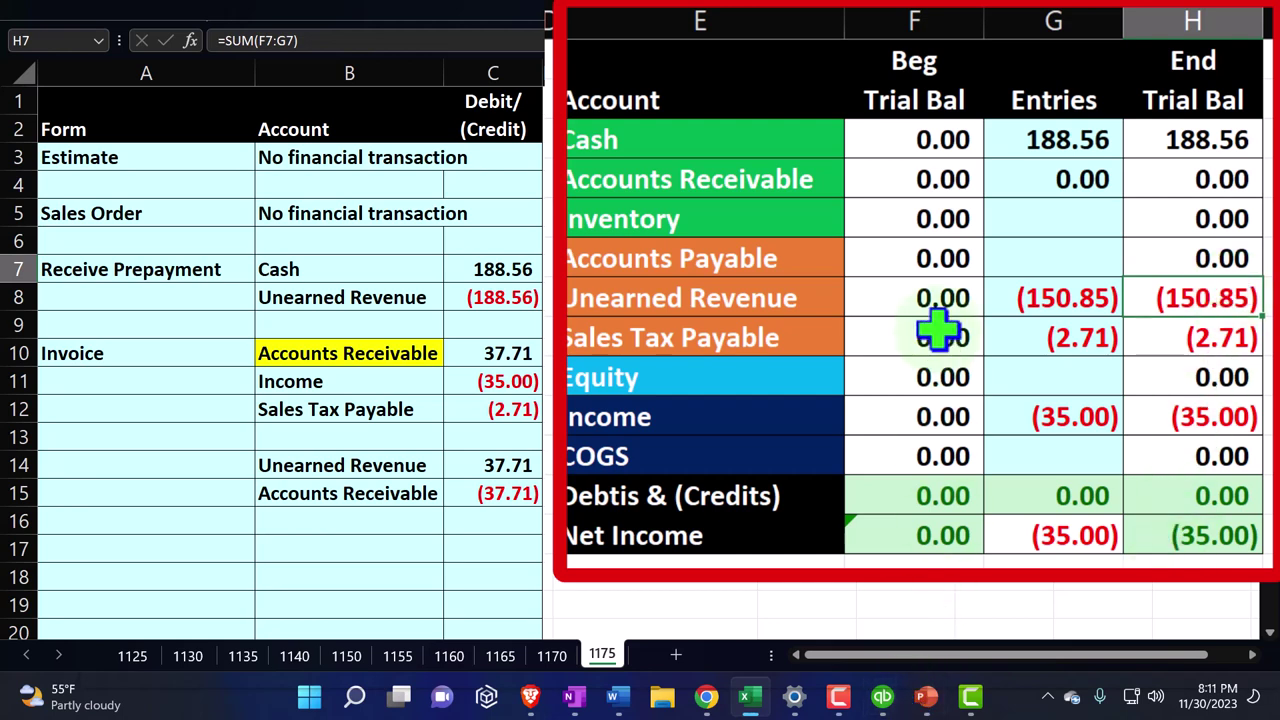
pyautogui.click(316, 353)
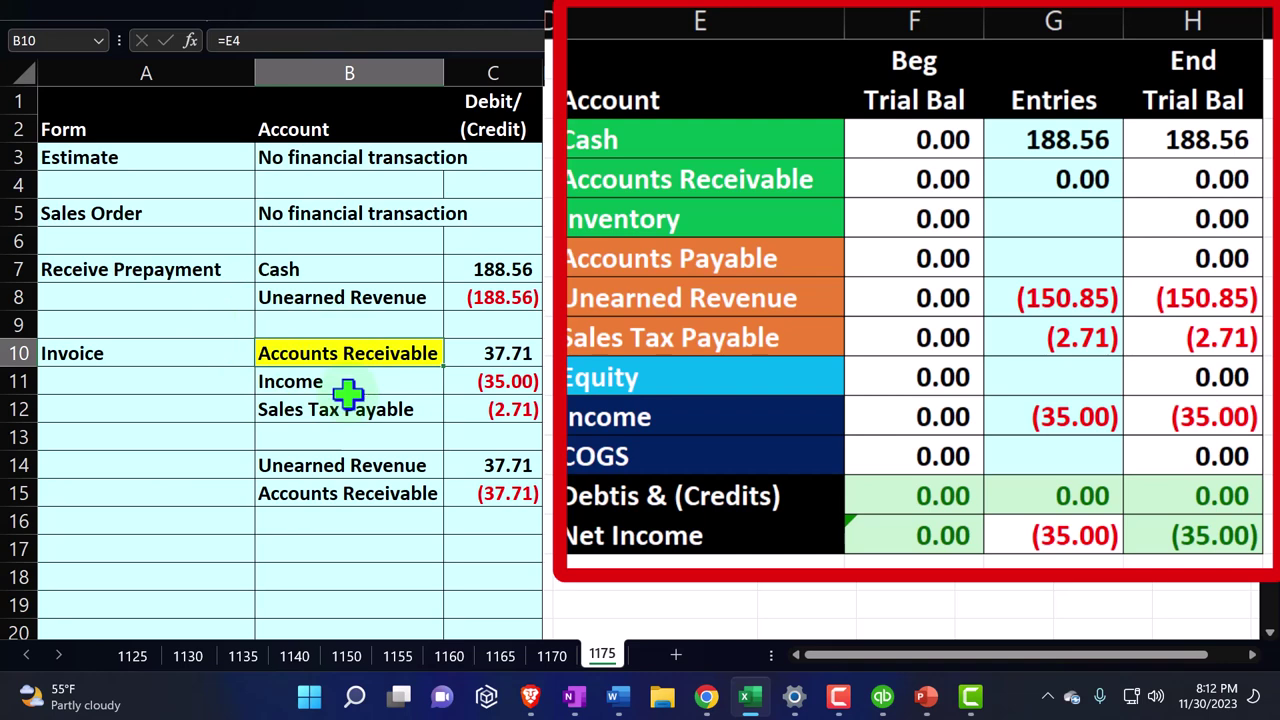
pyautogui.moveTo(337, 466); pyautogui.dragTo(470, 483)
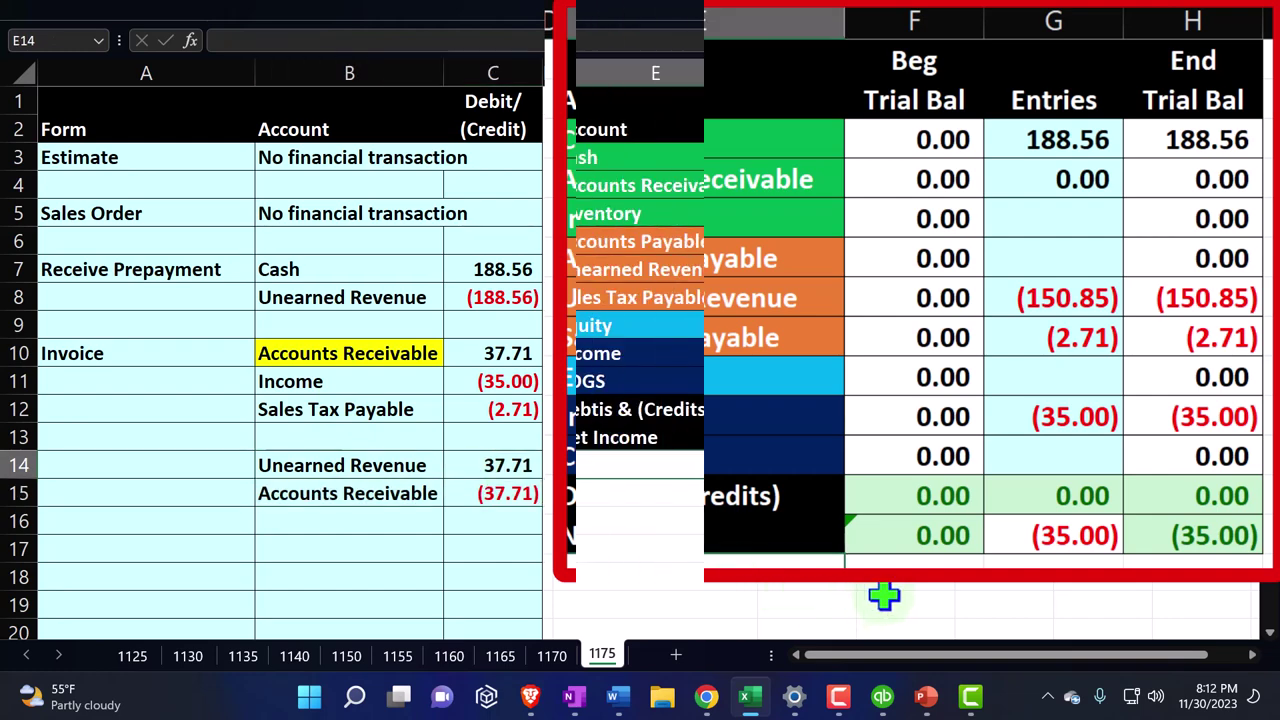
# Step: Switch to QuickBooks, save the first month's invoice, apply 37.71 of the customer's available prepayment credit to it, and close it
pyautogui.click(884, 700)
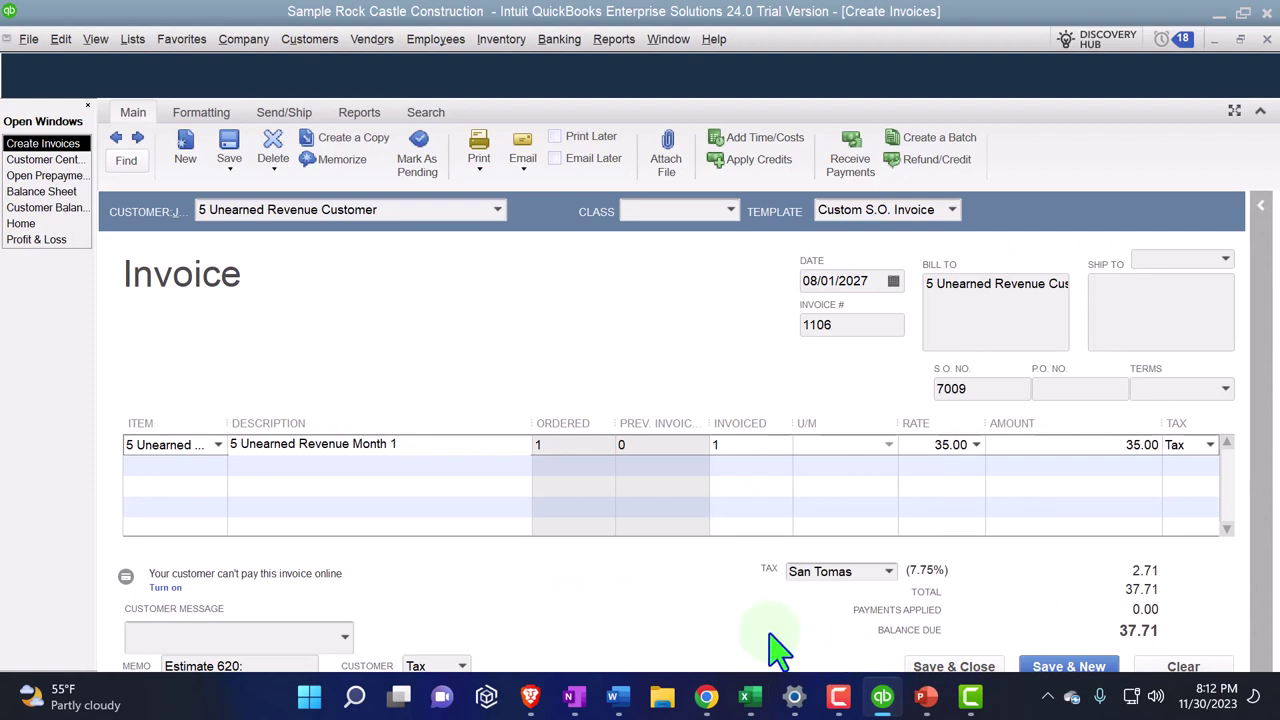
pyautogui.click(988, 667)
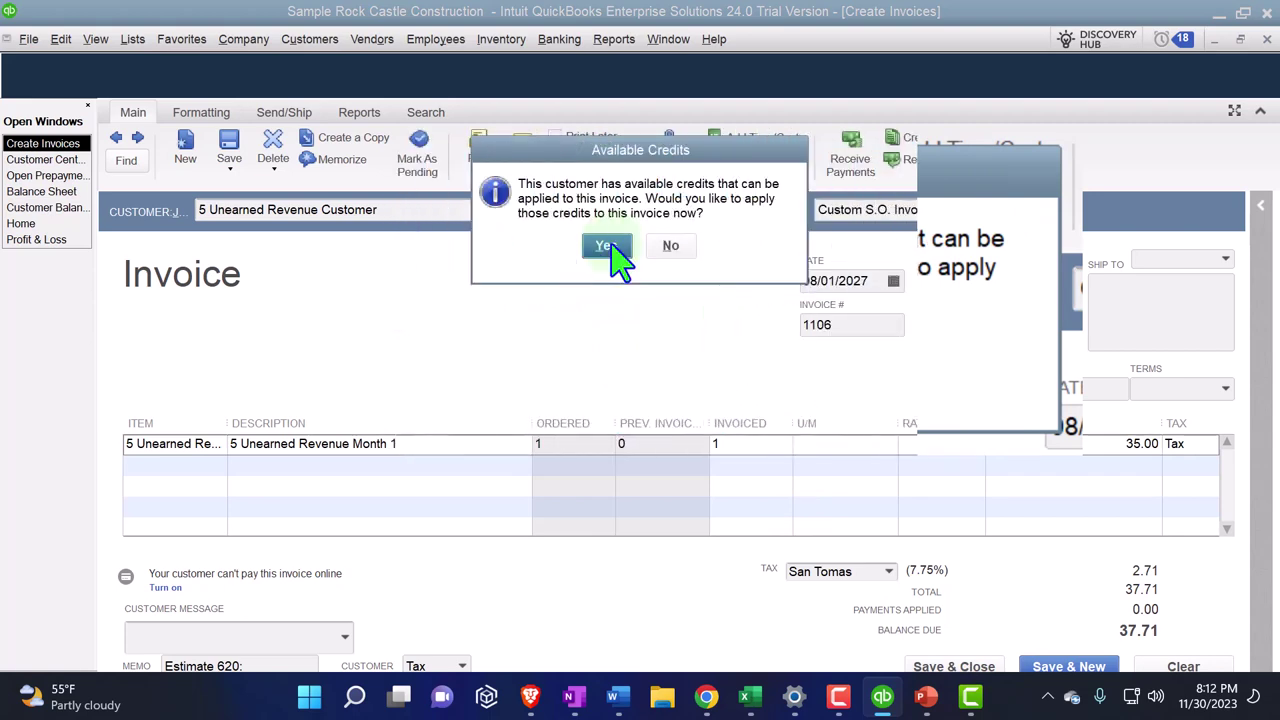
pyautogui.click(671, 360)
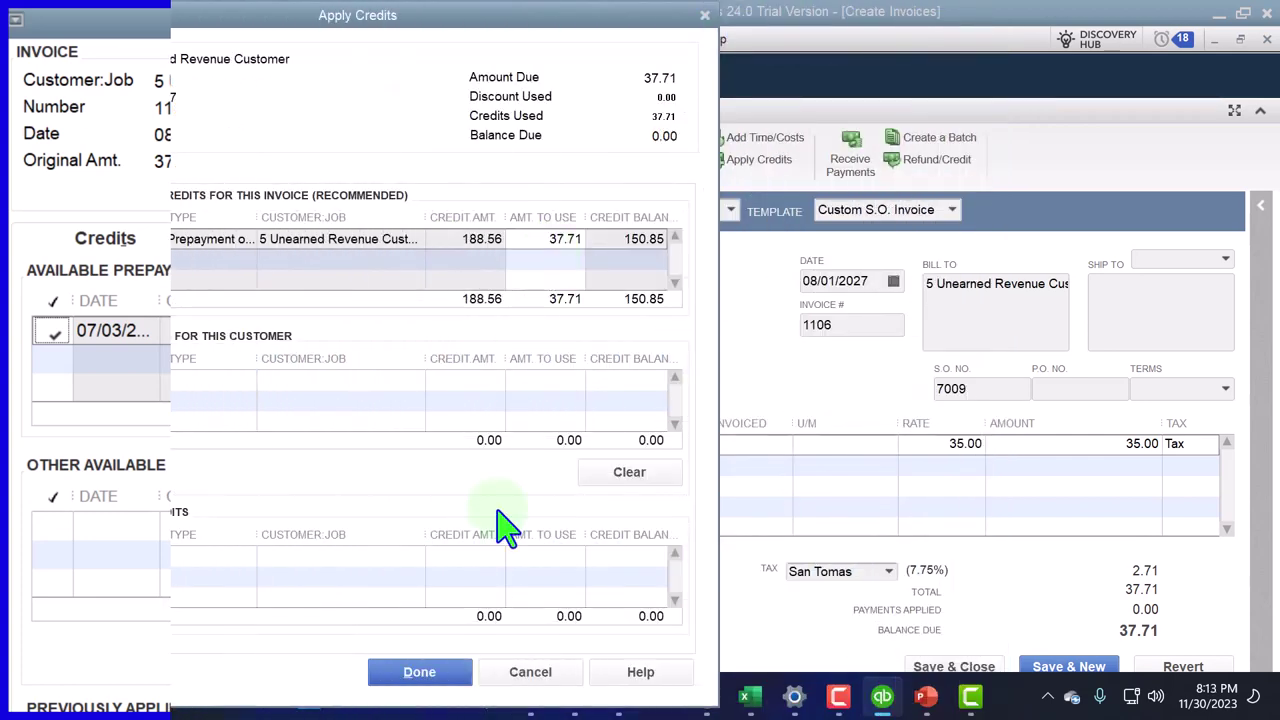
pyautogui.click(414, 667)
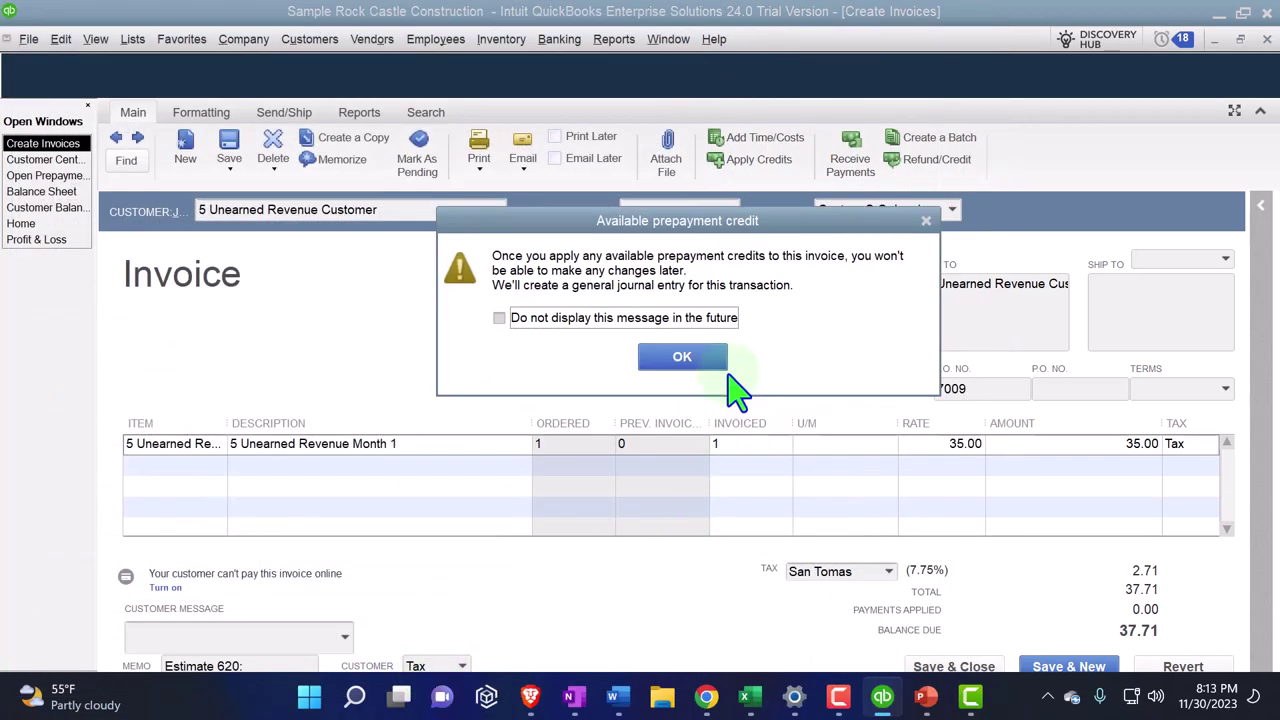
pyautogui.click(676, 360)
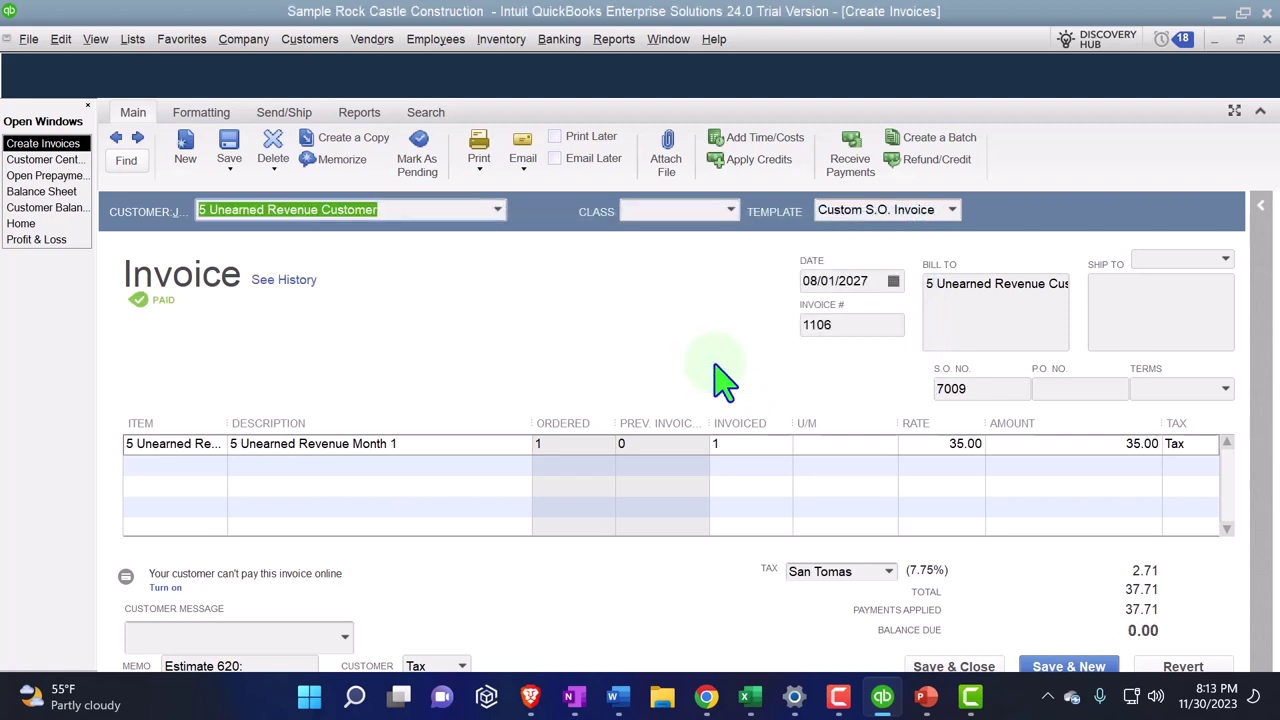
pyautogui.press('Escape')
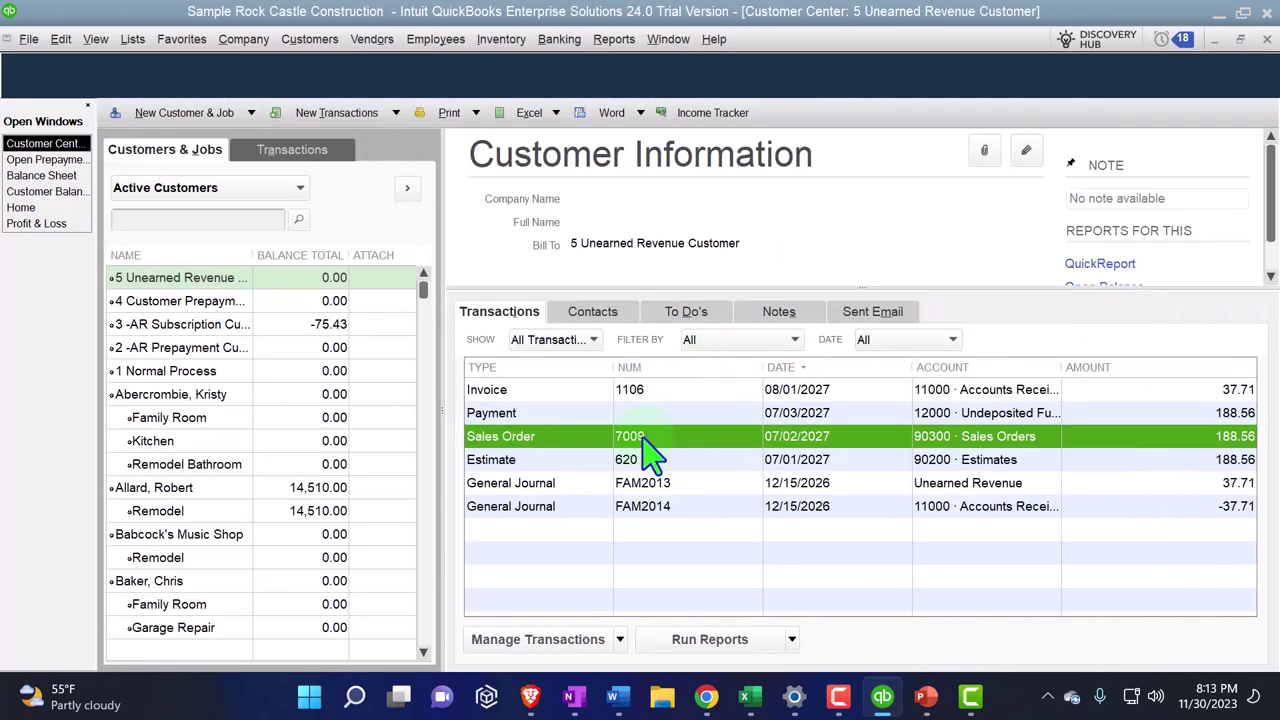
# Step: Reopen the customer's paid invoice to examine the Apply Credits option, close it, and open the Balance Sheet report
pyautogui.doubleClick(545, 389)
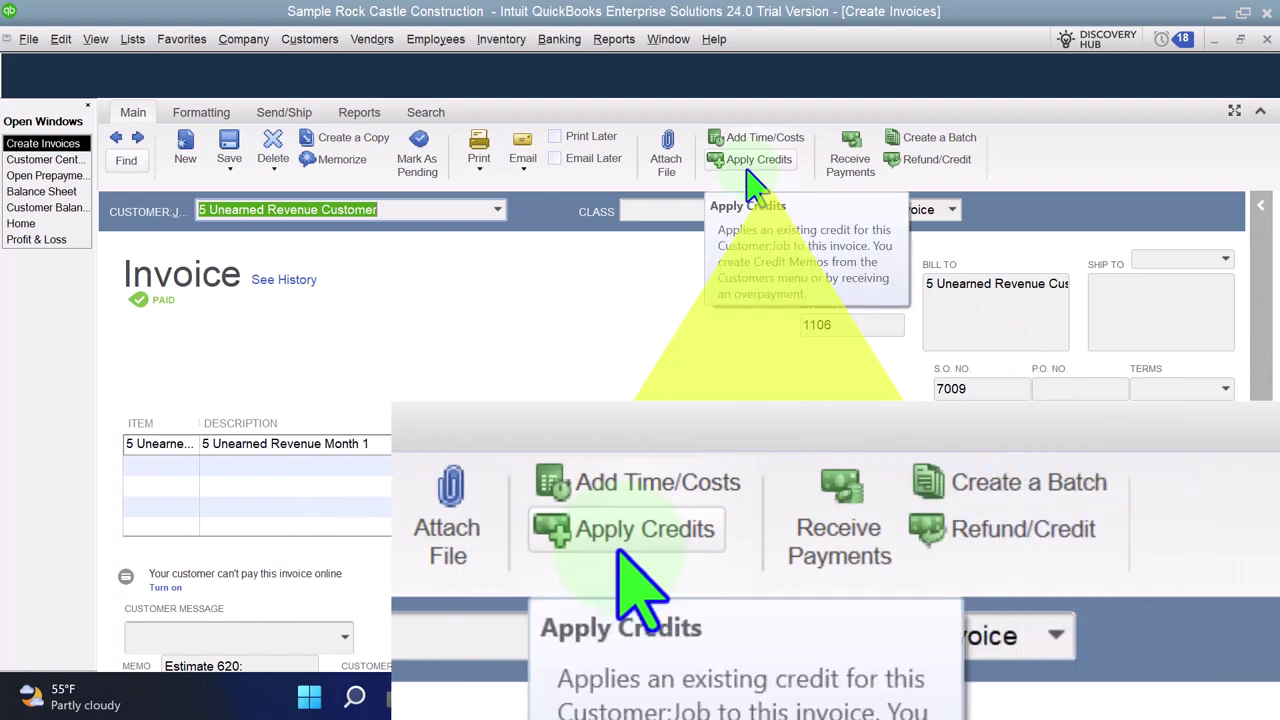
pyautogui.click(1267, 39)
pyautogui.click(40, 176)
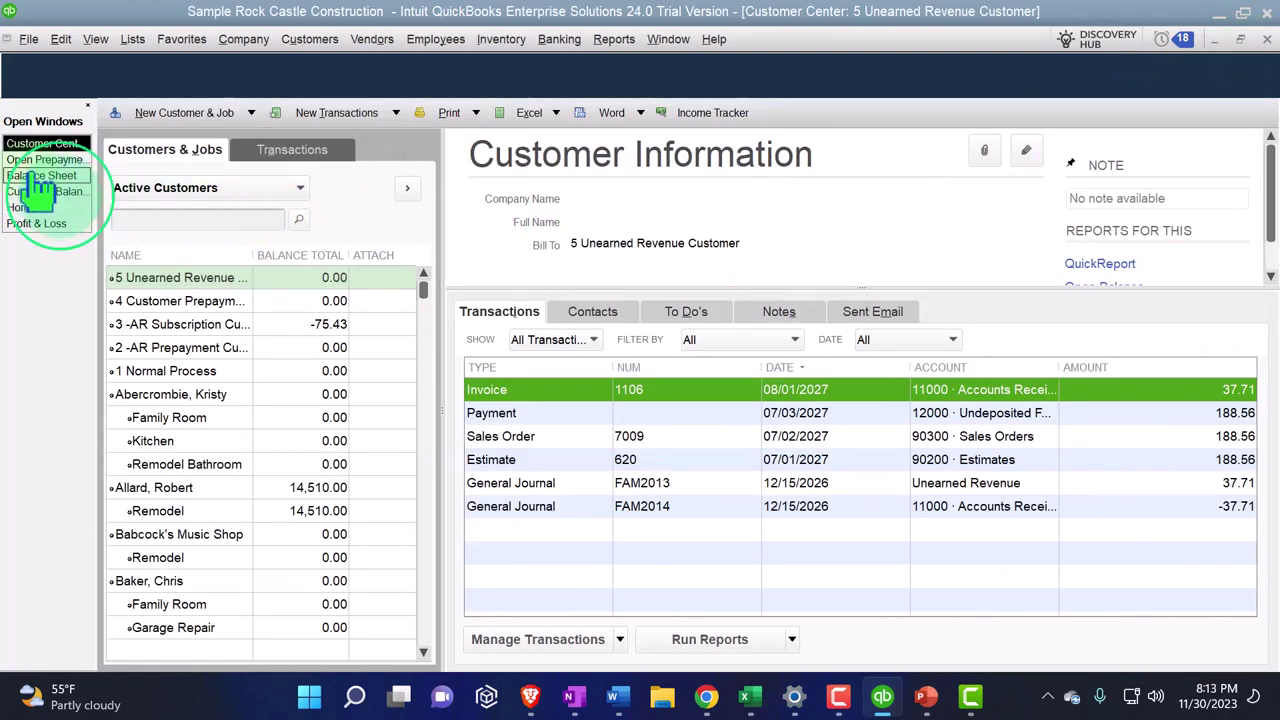
# Step: Examine the Accounts Receivable transaction detail from the Balance Sheet, including the 08/01/2027 invoice 1106, and close the detail windows
pyautogui.scroll(5, 470, 410)
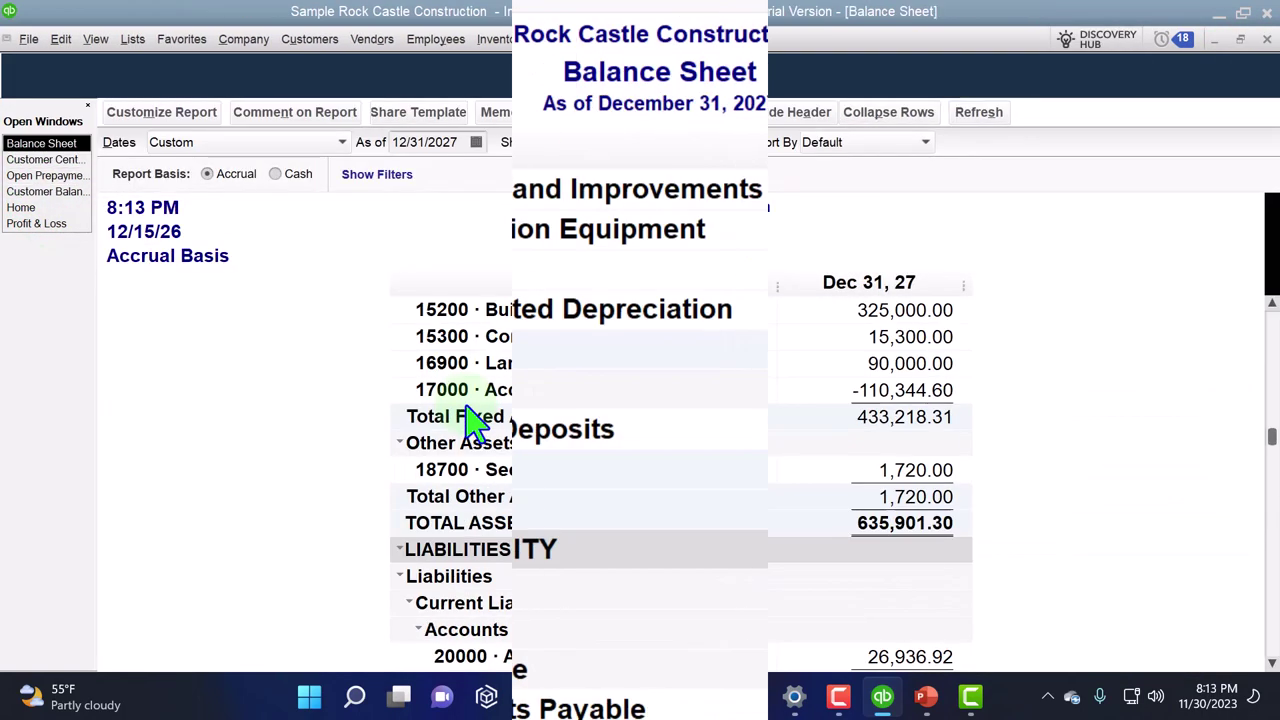
pyautogui.scroll(7, 450, 400)
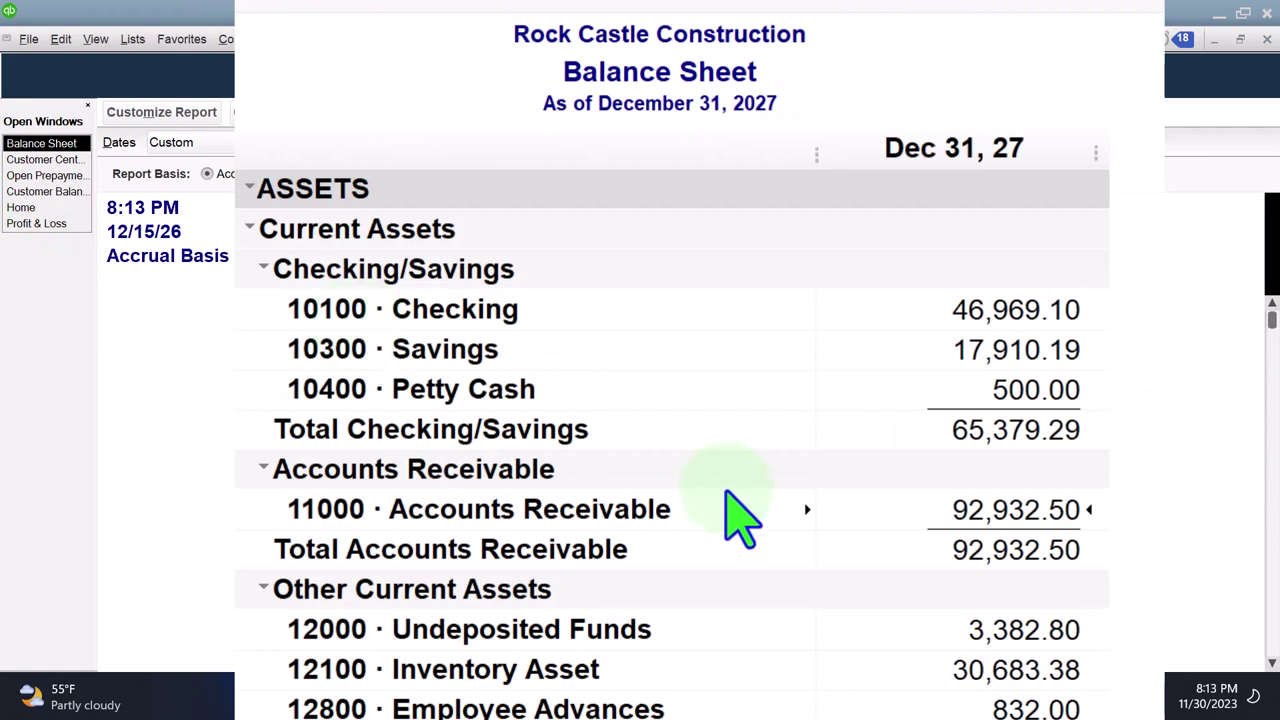
pyautogui.doubleClick(900, 522)
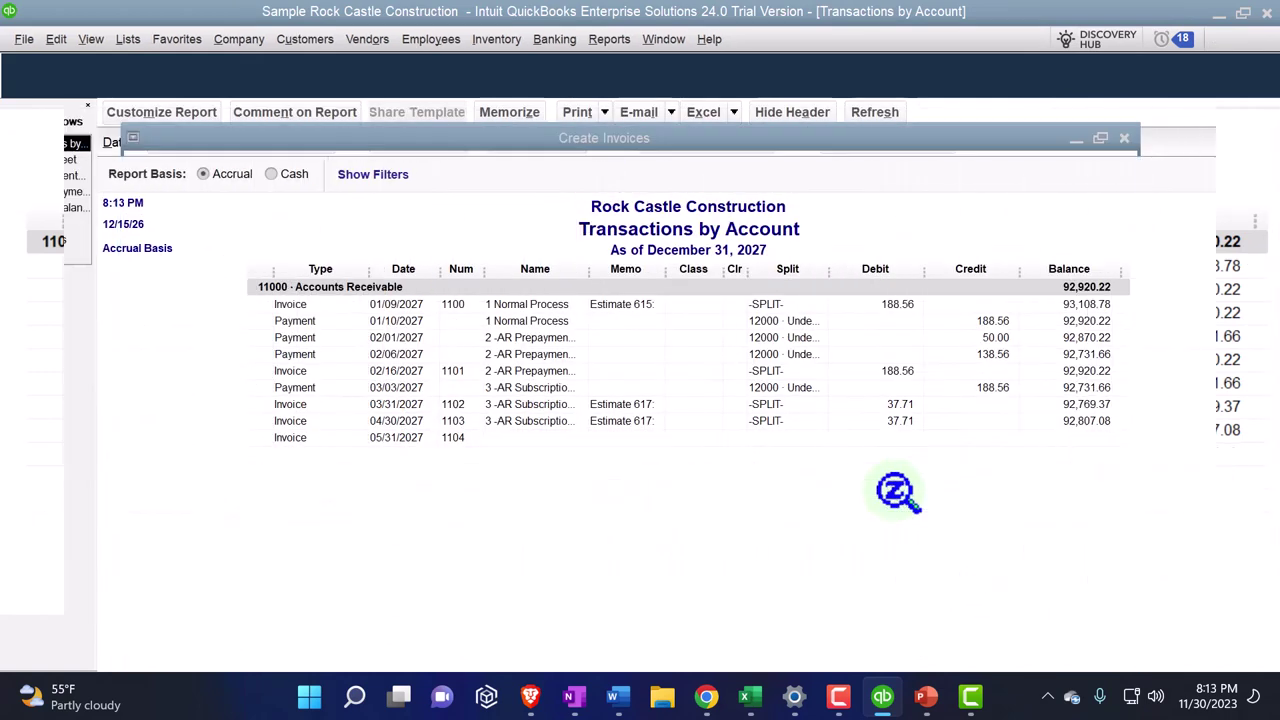
pyautogui.doubleClick(886, 489)
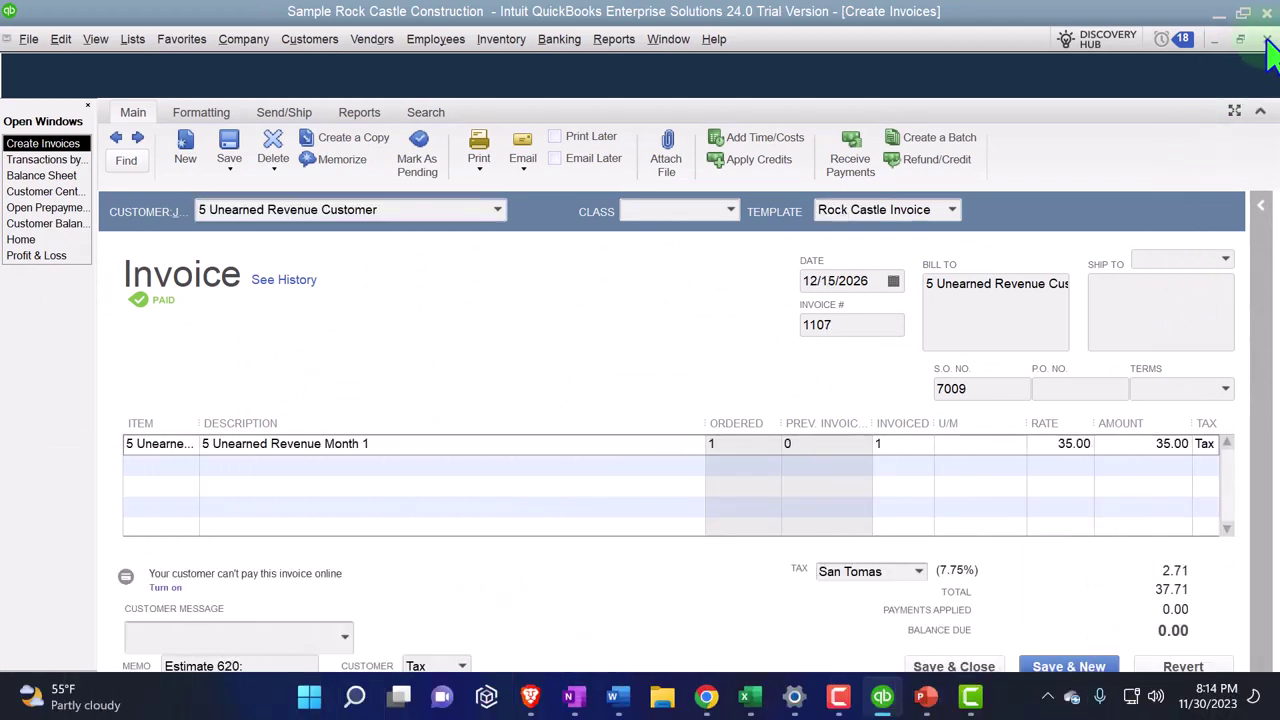
pyautogui.click(1267, 40)
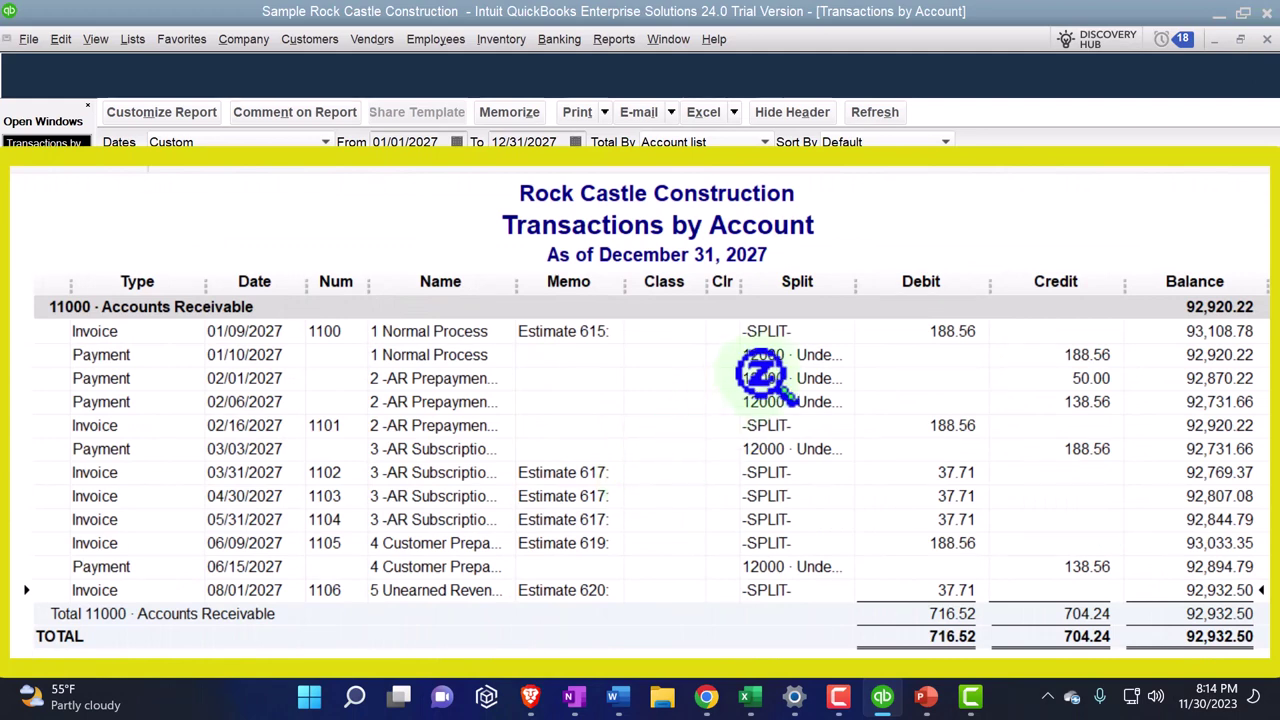
pyautogui.click(1267, 40)
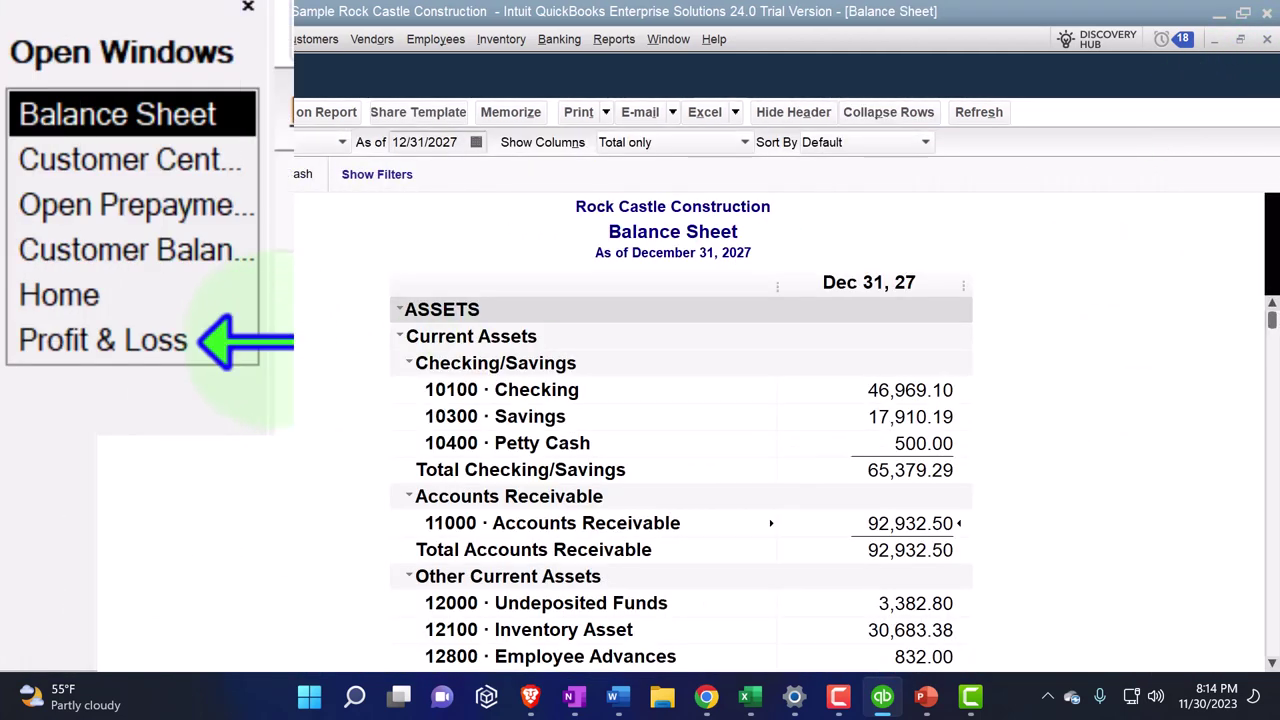
# Step: Review the August 2027 income for 5 Unearned Revenue Month 1 in the Profit & Loss report and return to the Balance Sheet
pyautogui.click(45, 223)
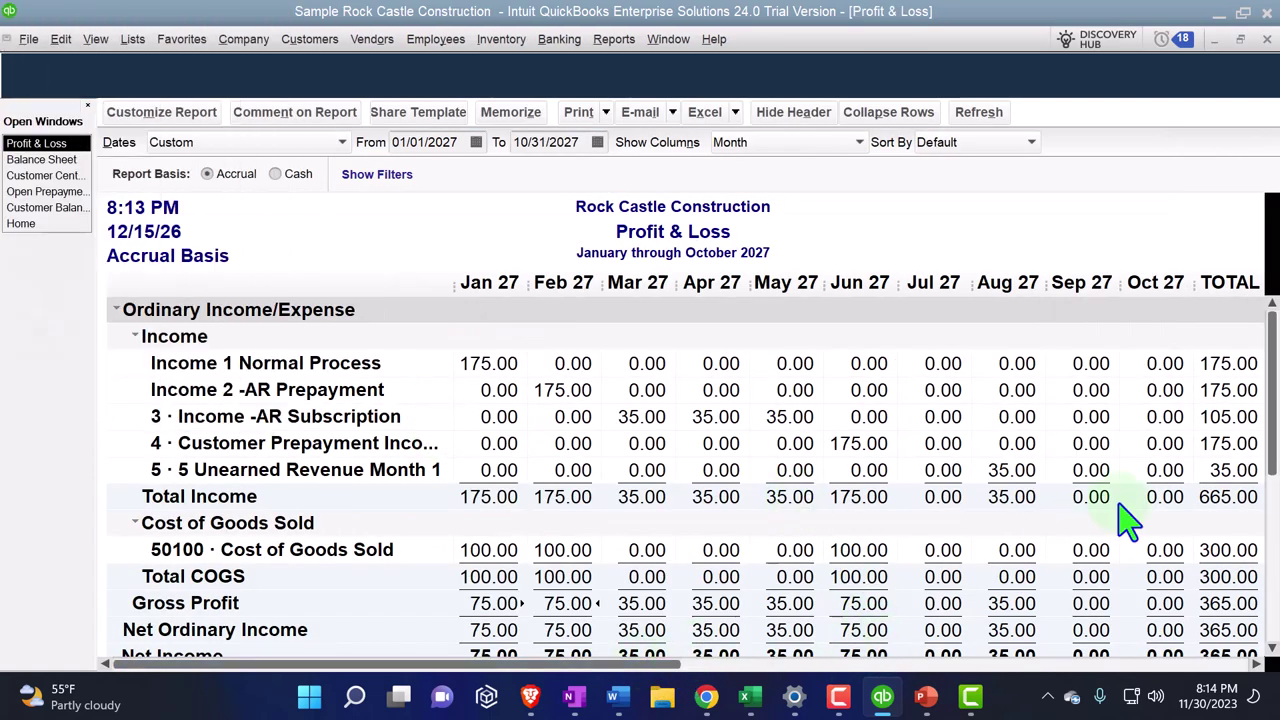
pyautogui.doubleClick(988, 492)
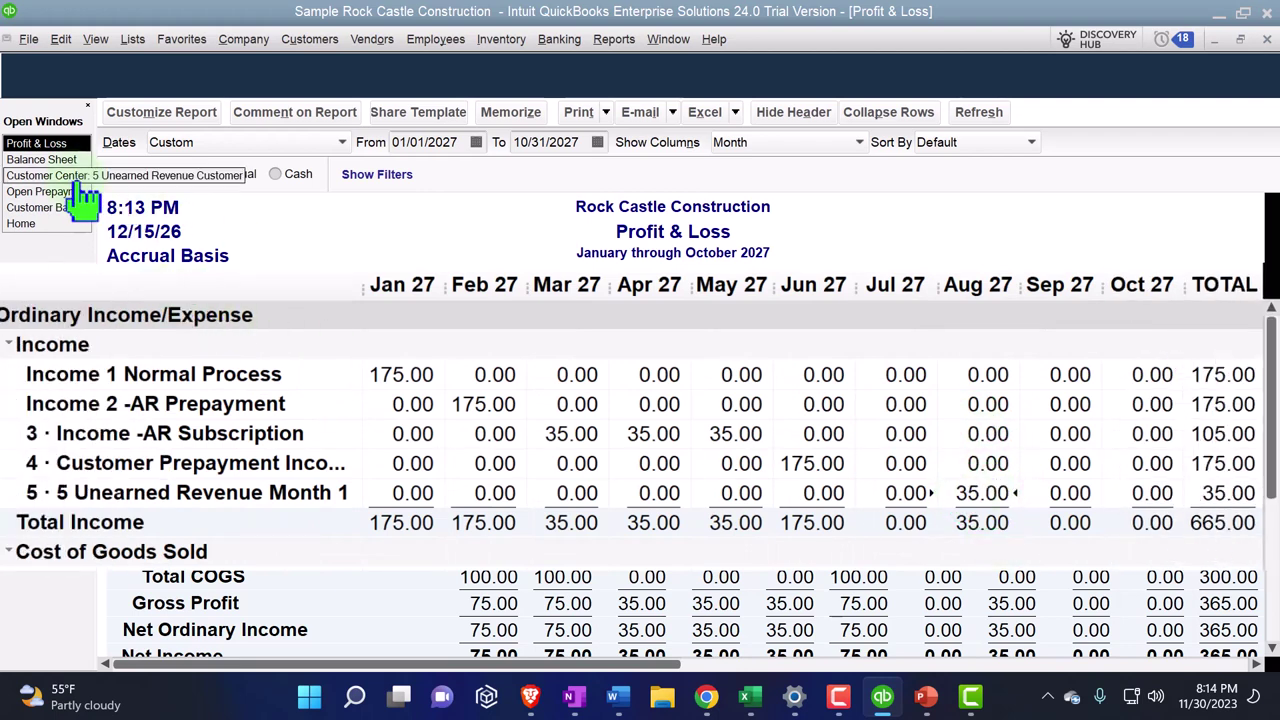
pyautogui.click(103, 145)
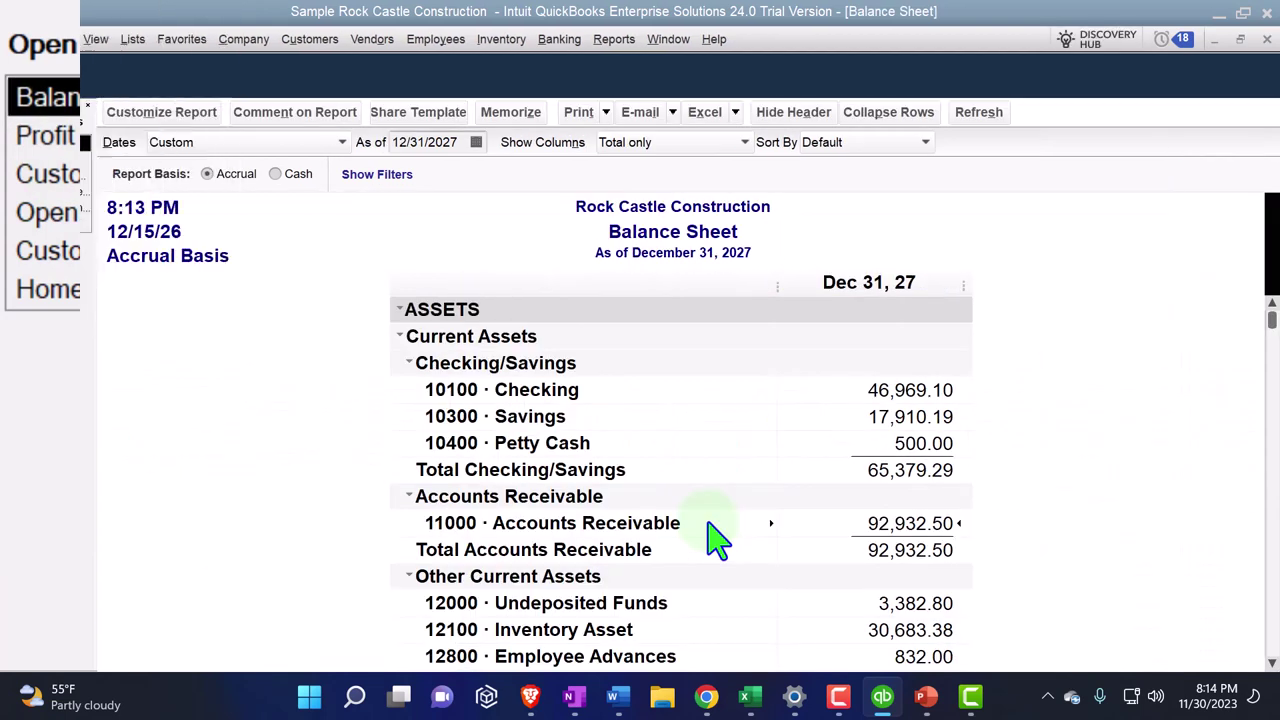
# Step: Examine the transaction detail behind Sales Tax Payable on the Balance Sheet and close it
pyautogui.scroll(-3, 709, 537)
pyautogui.scroll(-1, 709, 537)
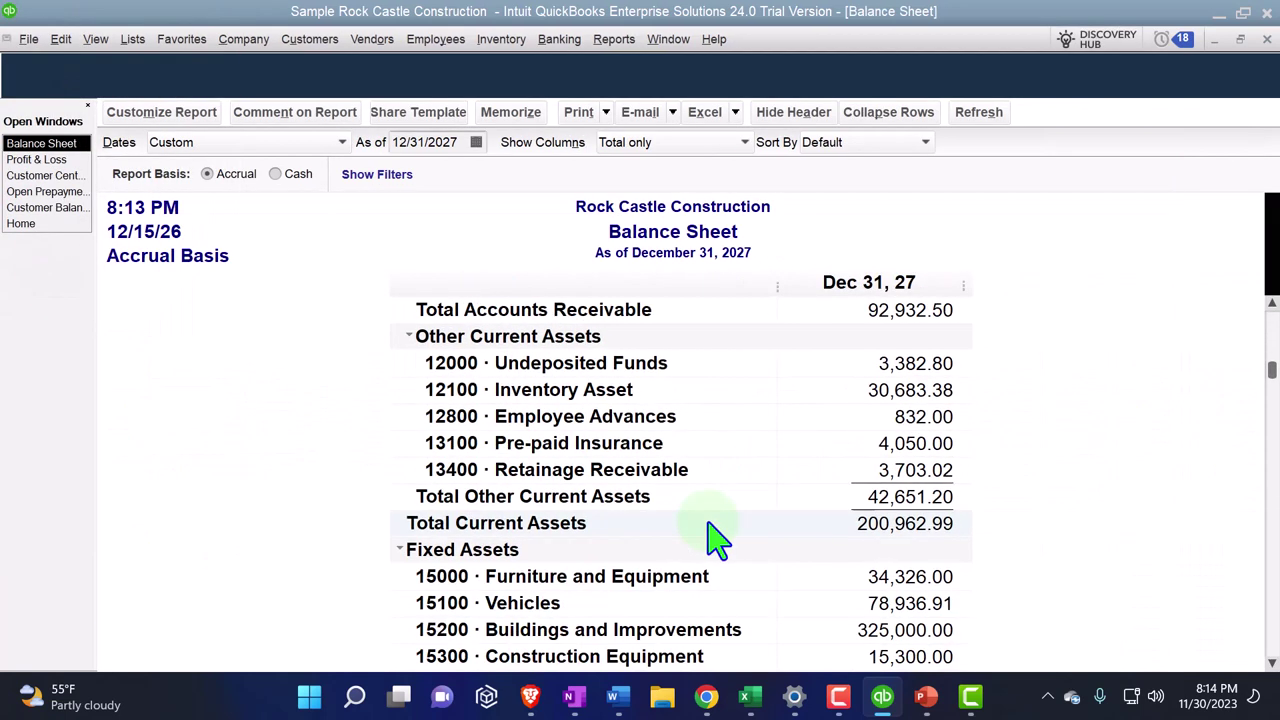
pyautogui.scroll(-6, 722, 530)
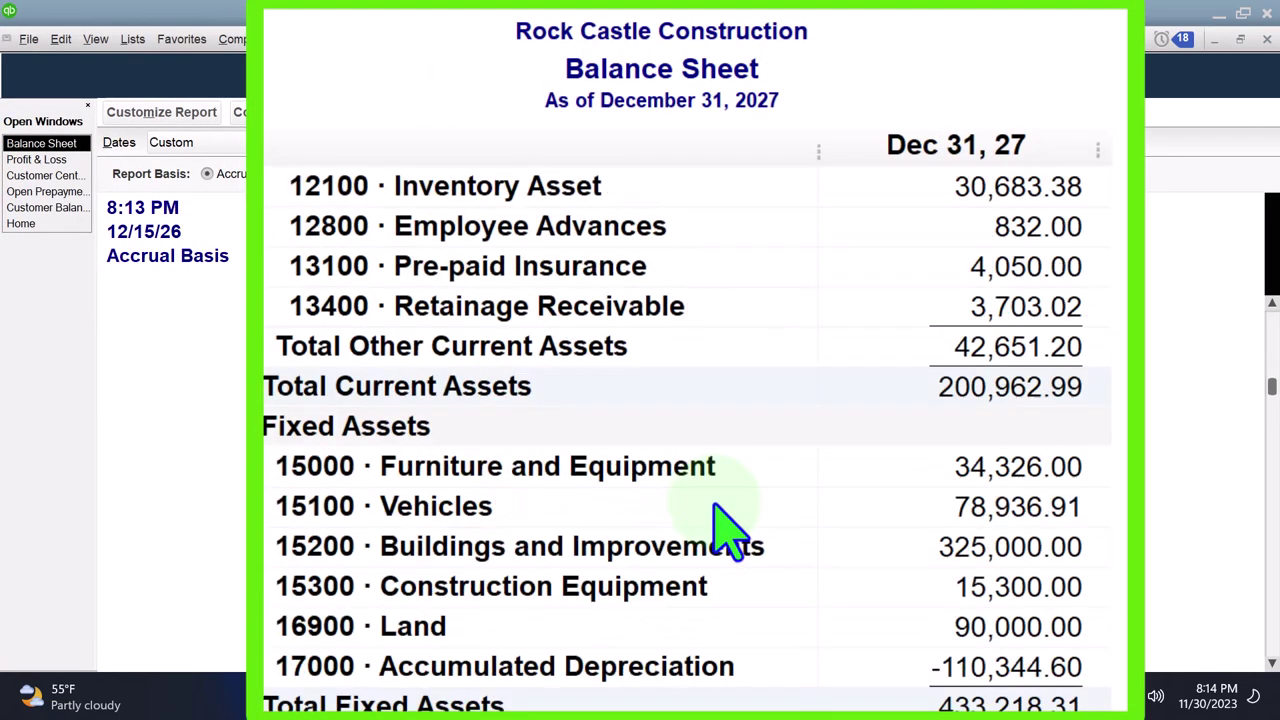
pyautogui.scroll(-5, 722, 530)
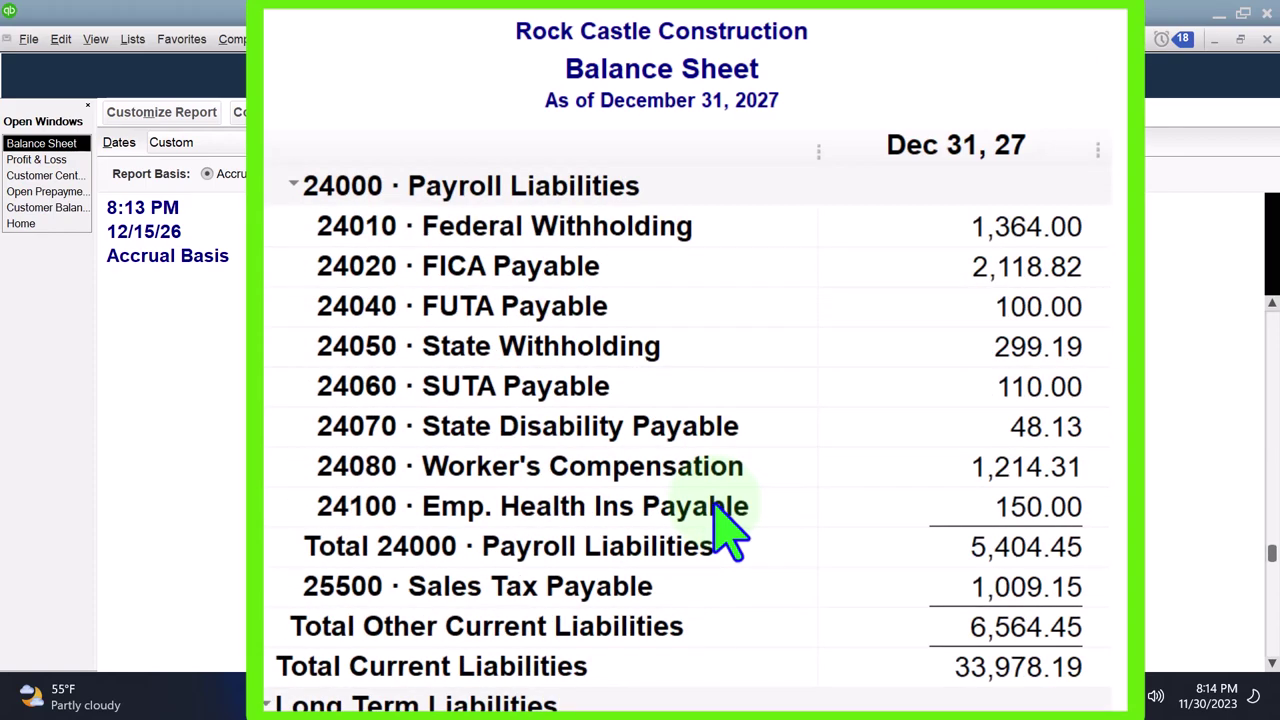
pyautogui.scroll(-1, 727, 535)
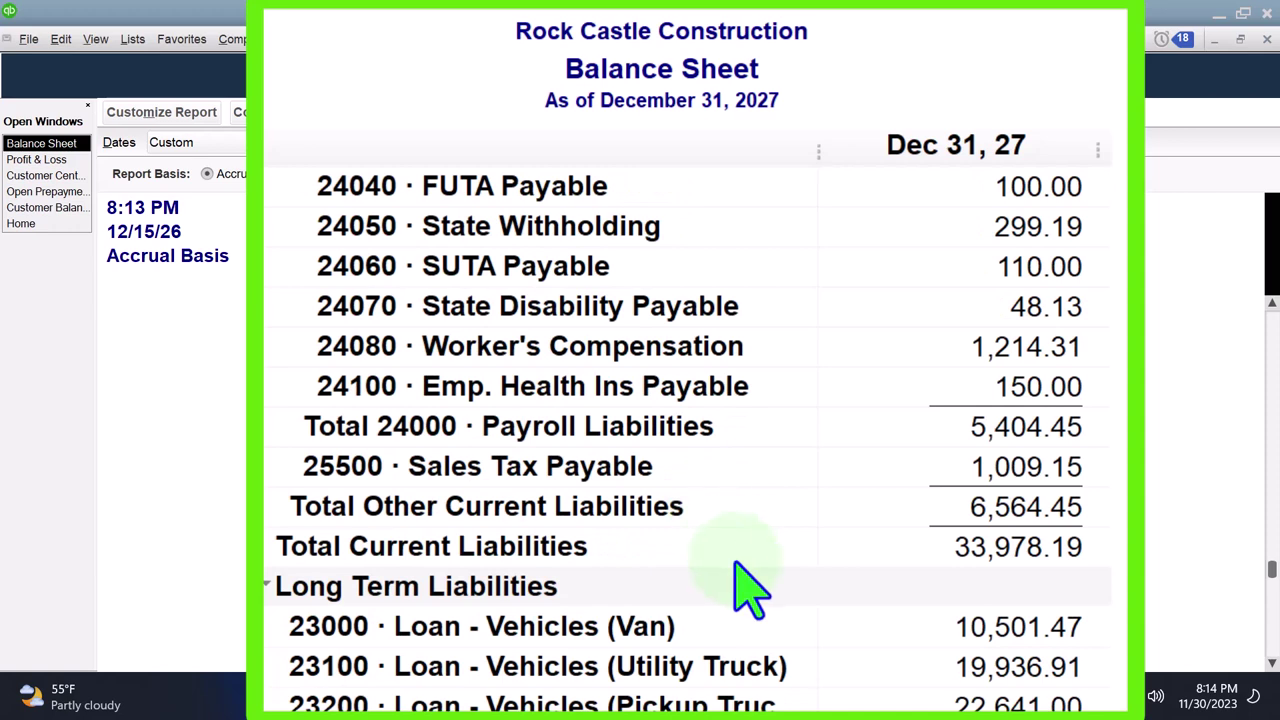
pyautogui.doubleClick(1030, 468)
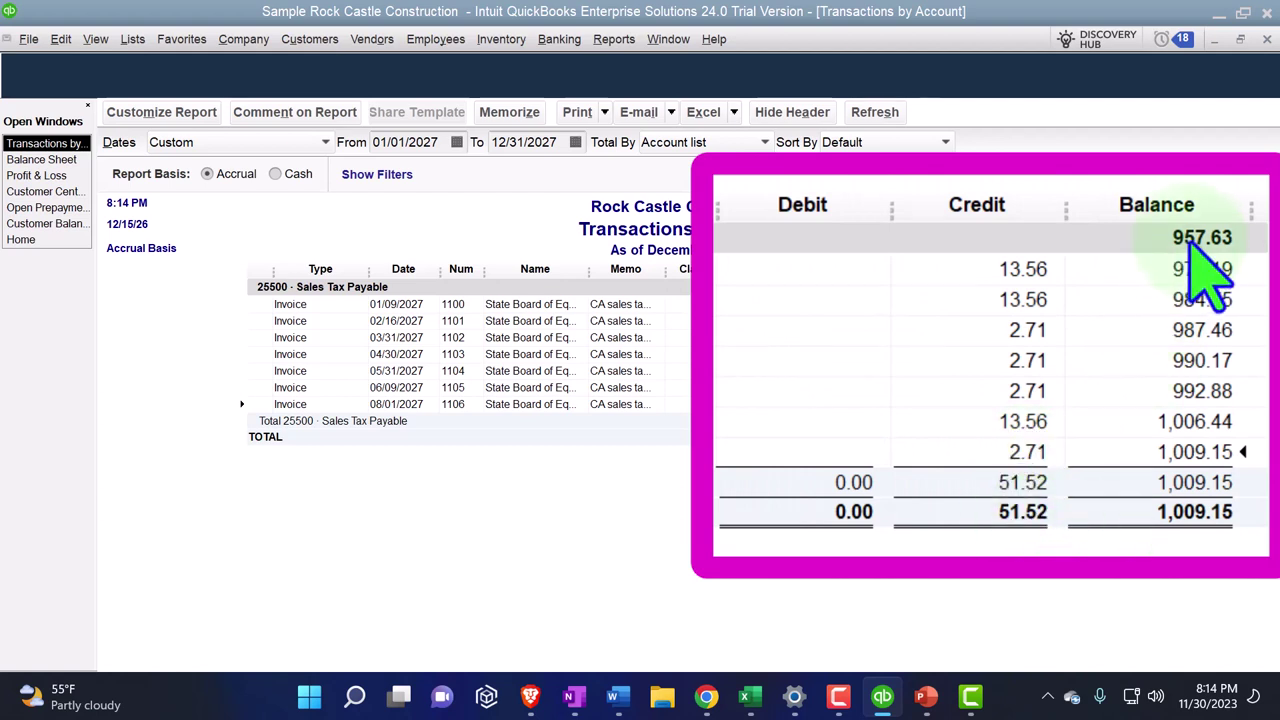
pyautogui.click(1267, 39)
# Step: Review the Balance Sheet's Unearned Revenue transactions from 01/01/2026 and open the 37.71 general journal entry in the account register
pyautogui.scroll(2, 815, 597)
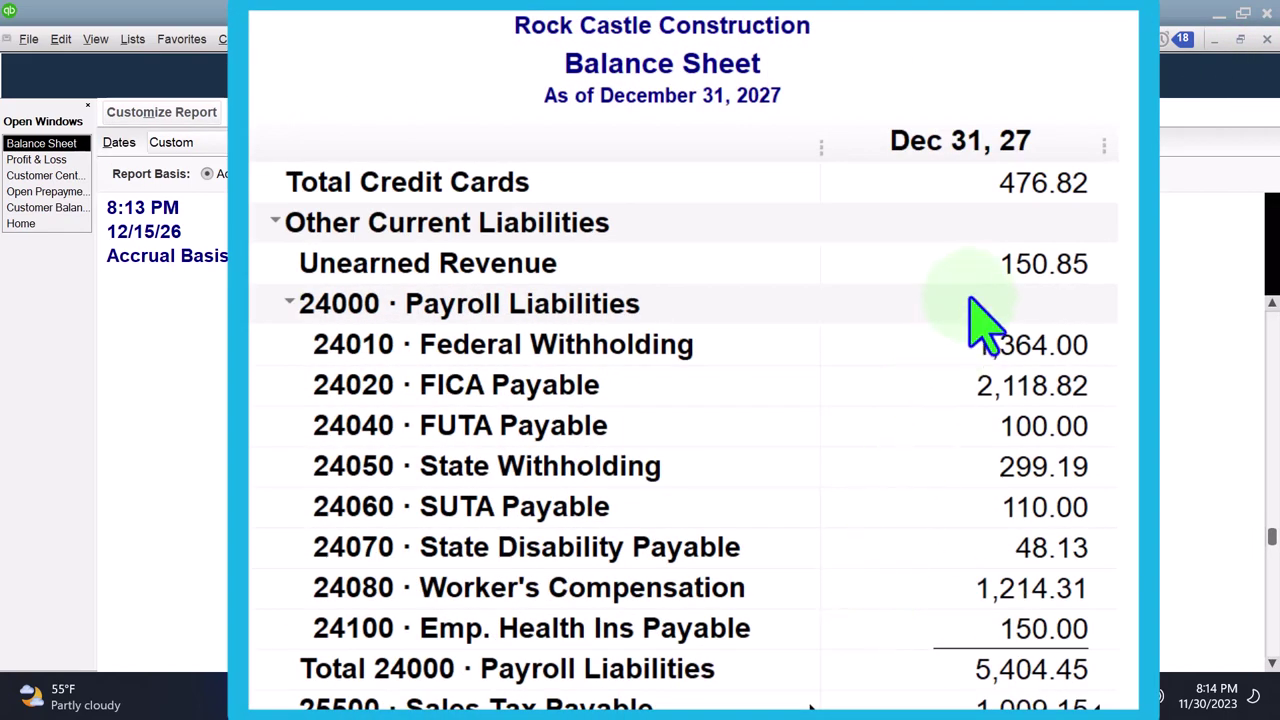
pyautogui.doubleClick(1060, 275)
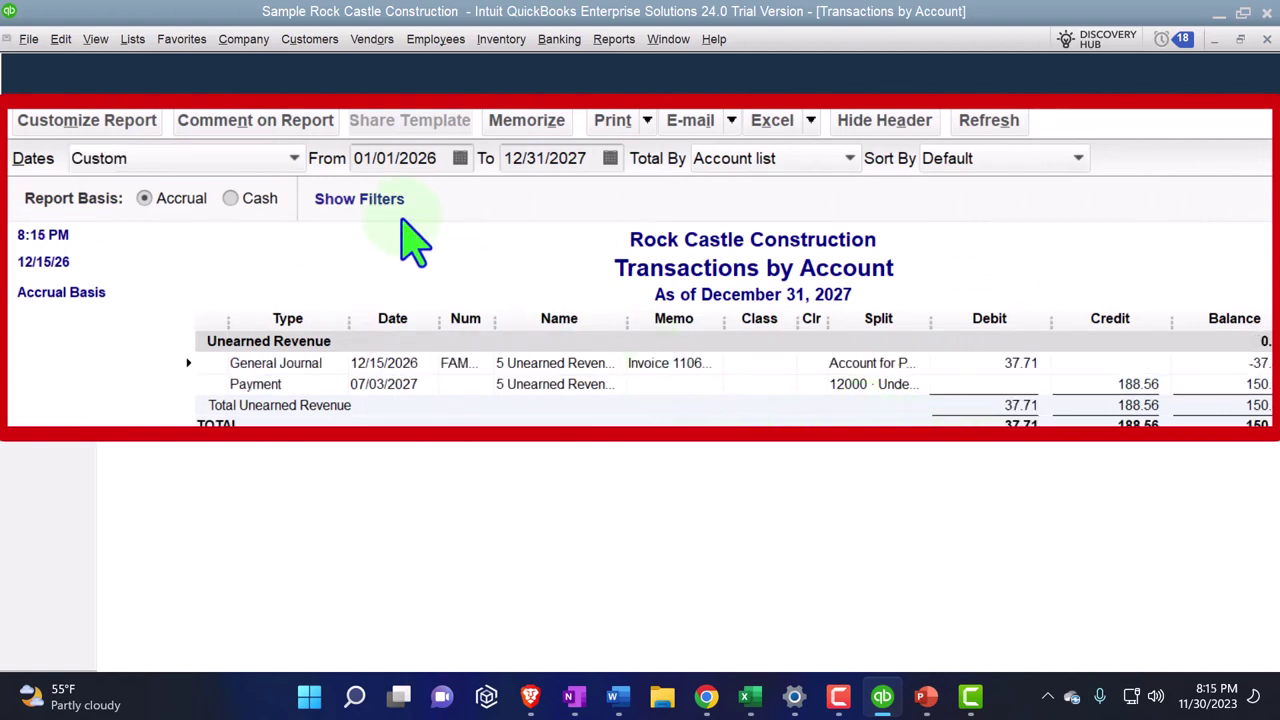
pyautogui.click(366, 185)
pyautogui.click(1028, 362)
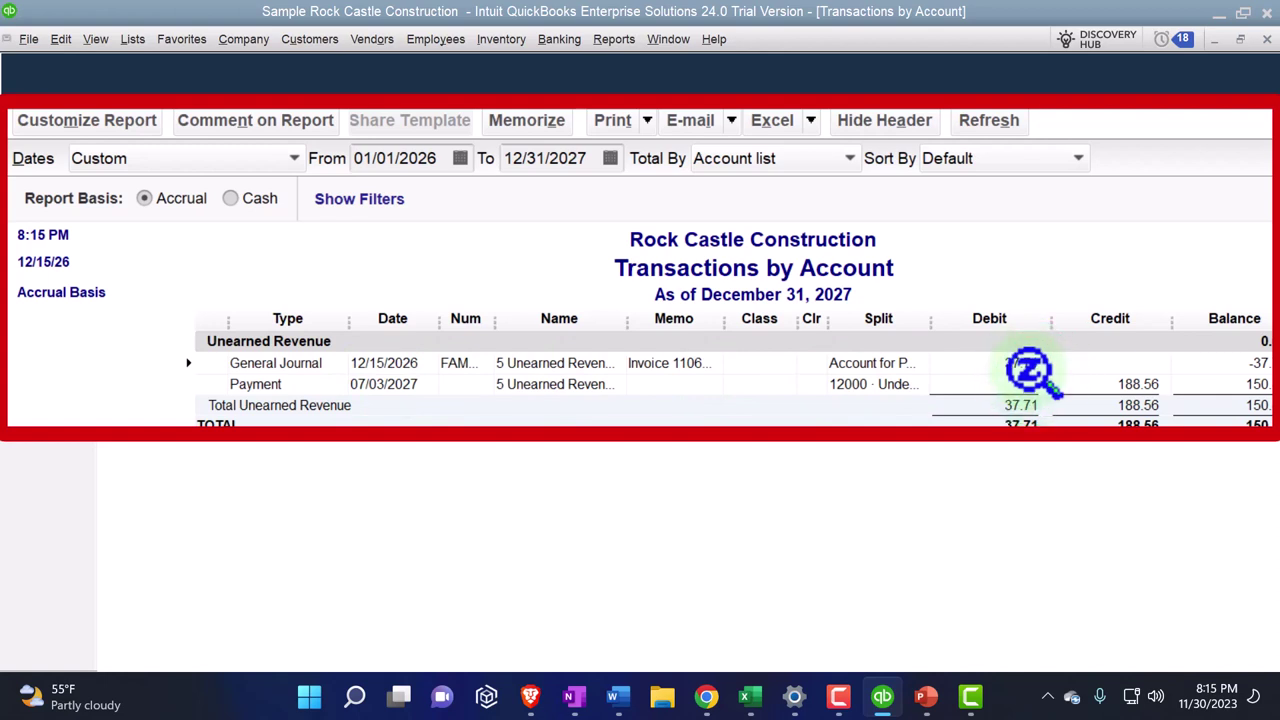
pyautogui.doubleClick(1025, 365)
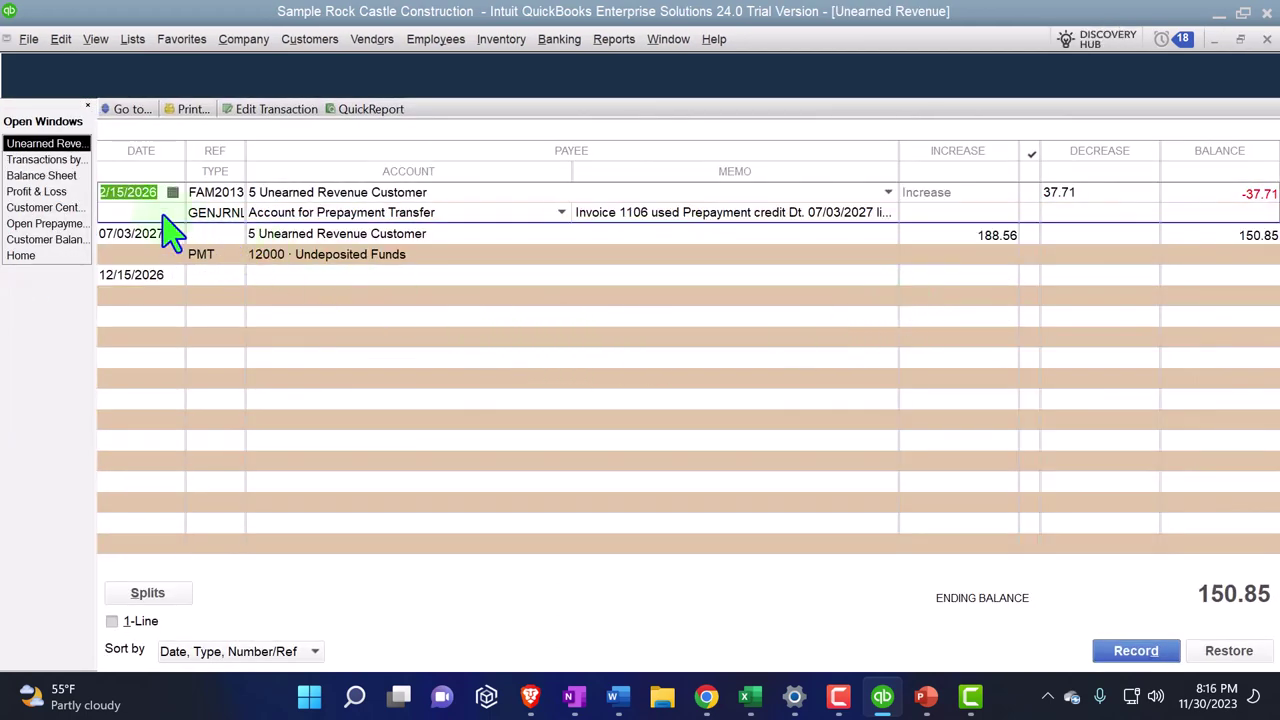
# Step: Try to record the FAM2013 journal entry with the date 07/15/2027, restore the entry, and close the register and the transaction report
pyautogui.press('Tab')
pyautogui.click(160, 195)
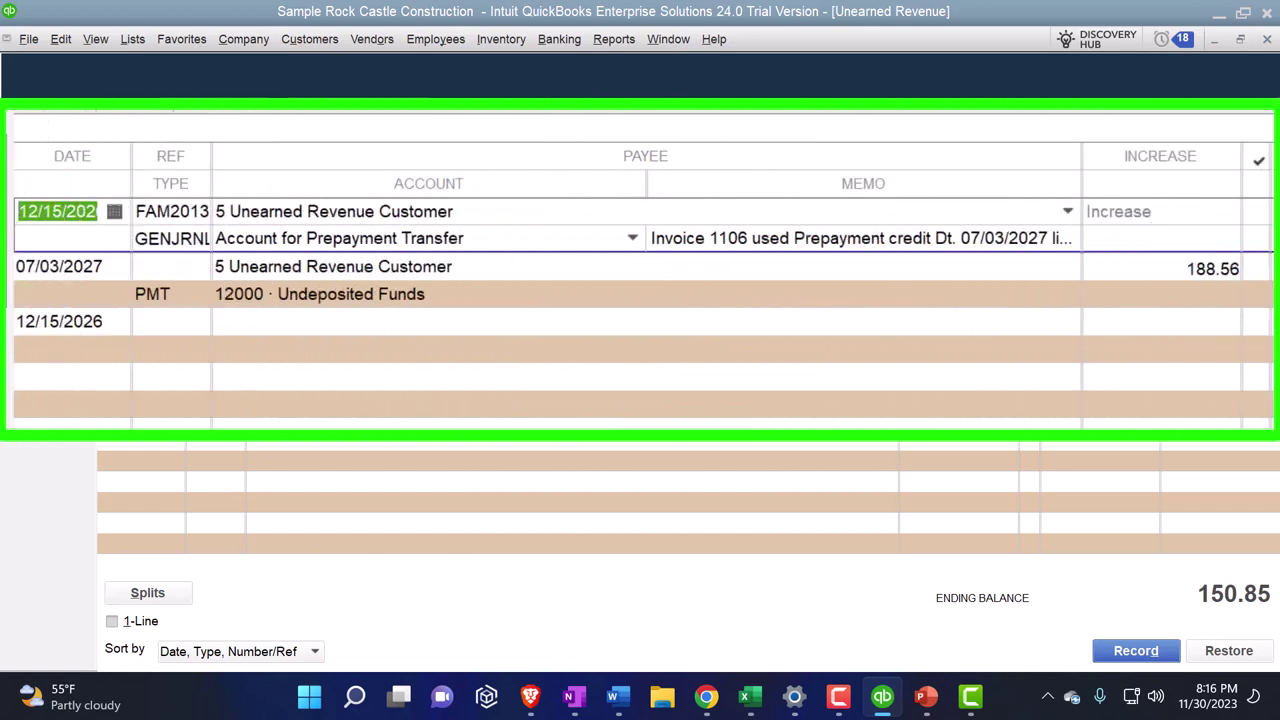
pyautogui.write('07')
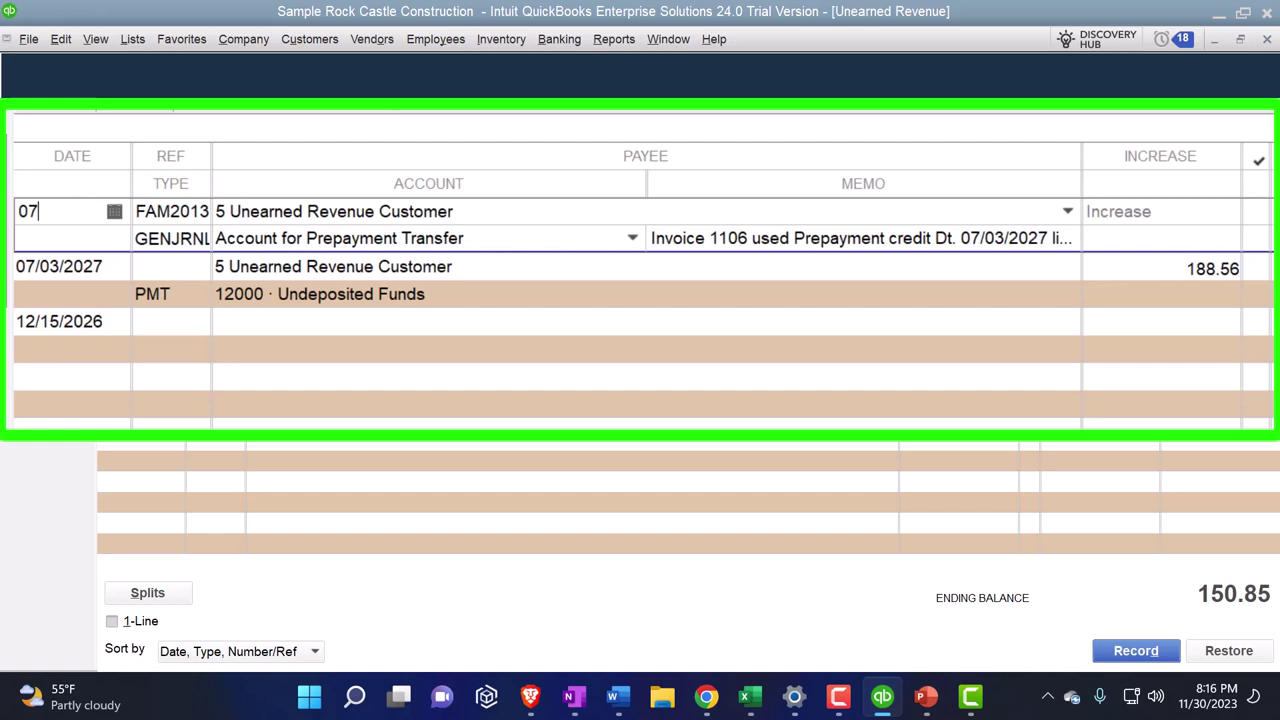
pyautogui.write('1527')
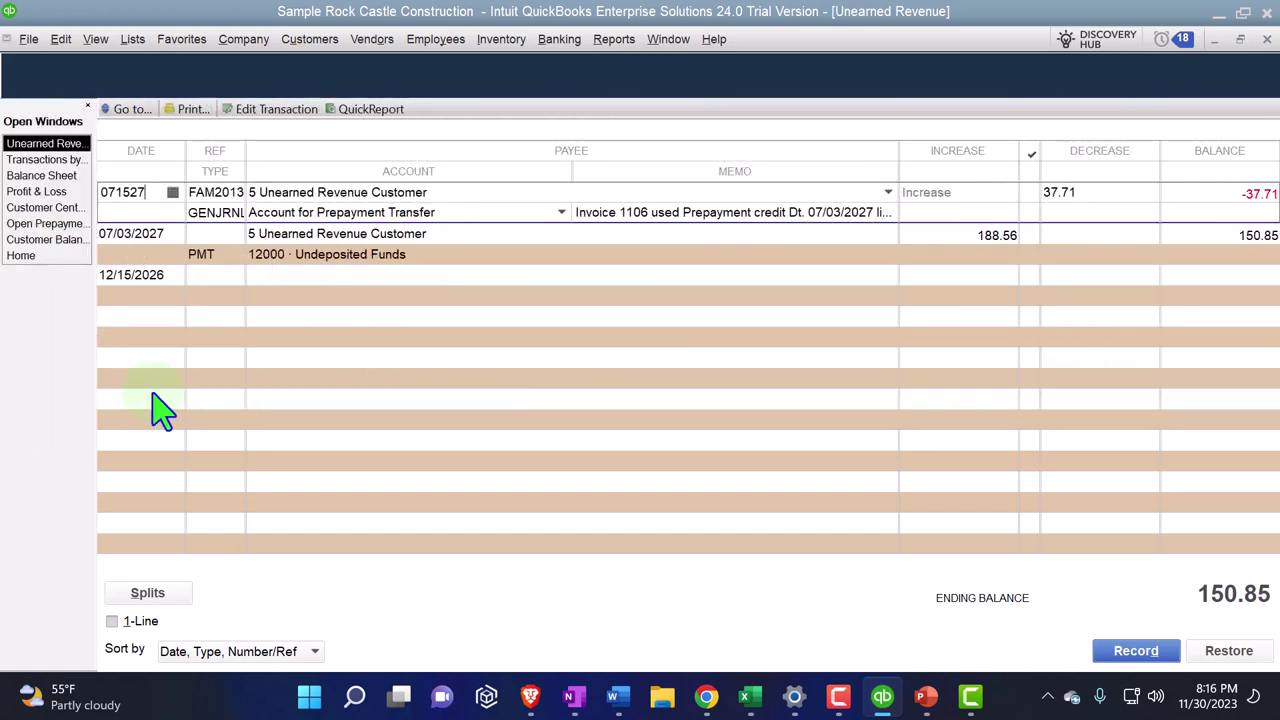
pyautogui.press('Tab')
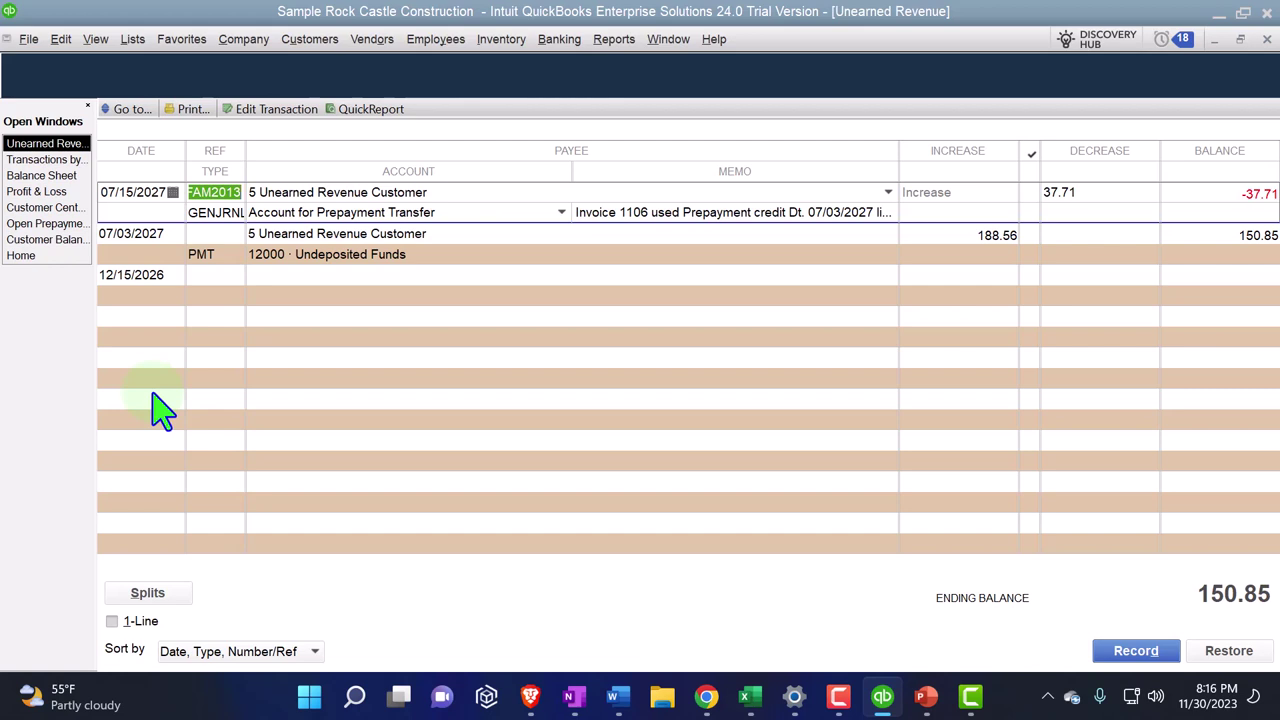
pyautogui.click(1140, 651)
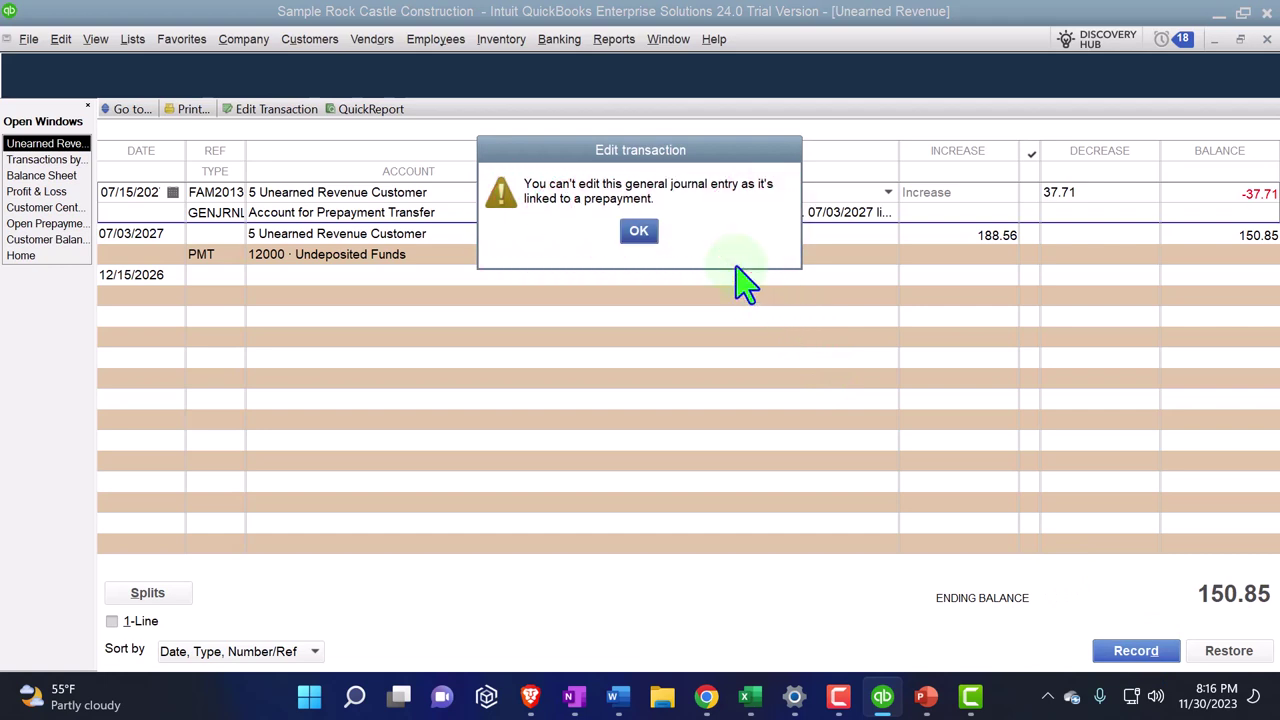
pyautogui.click(644, 234)
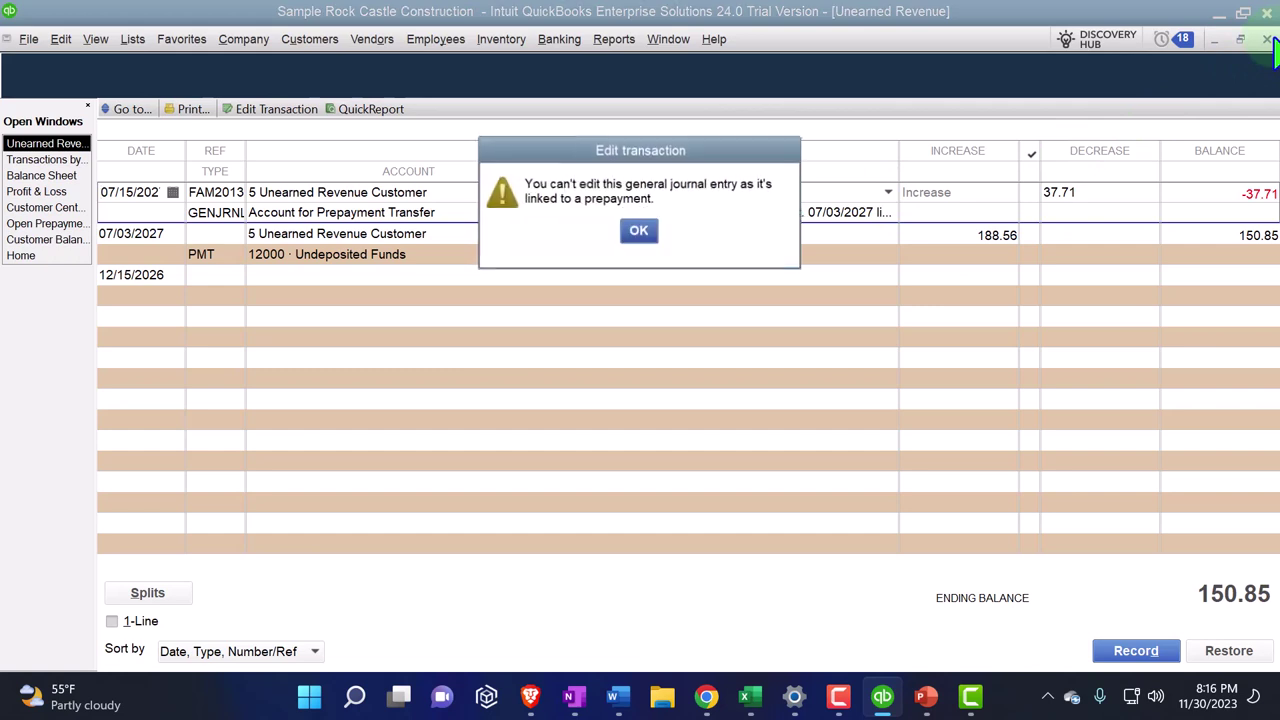
pyautogui.click(642, 236)
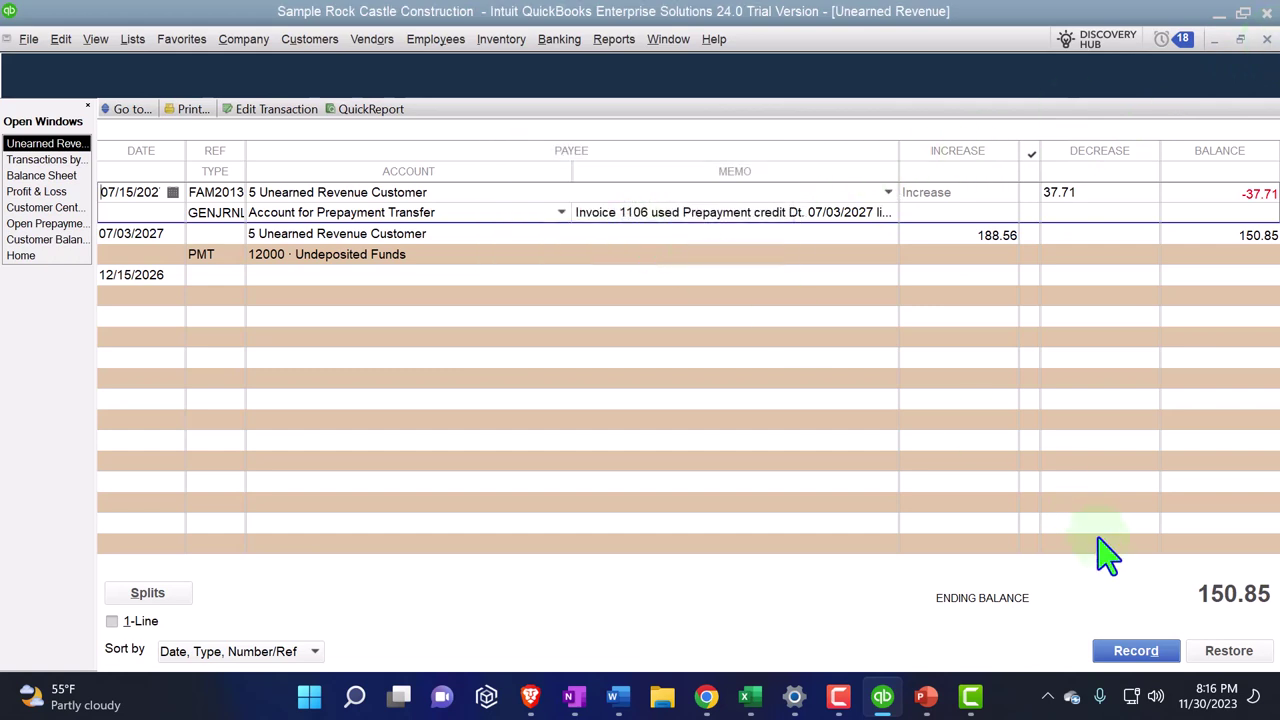
pyautogui.click(1227, 655)
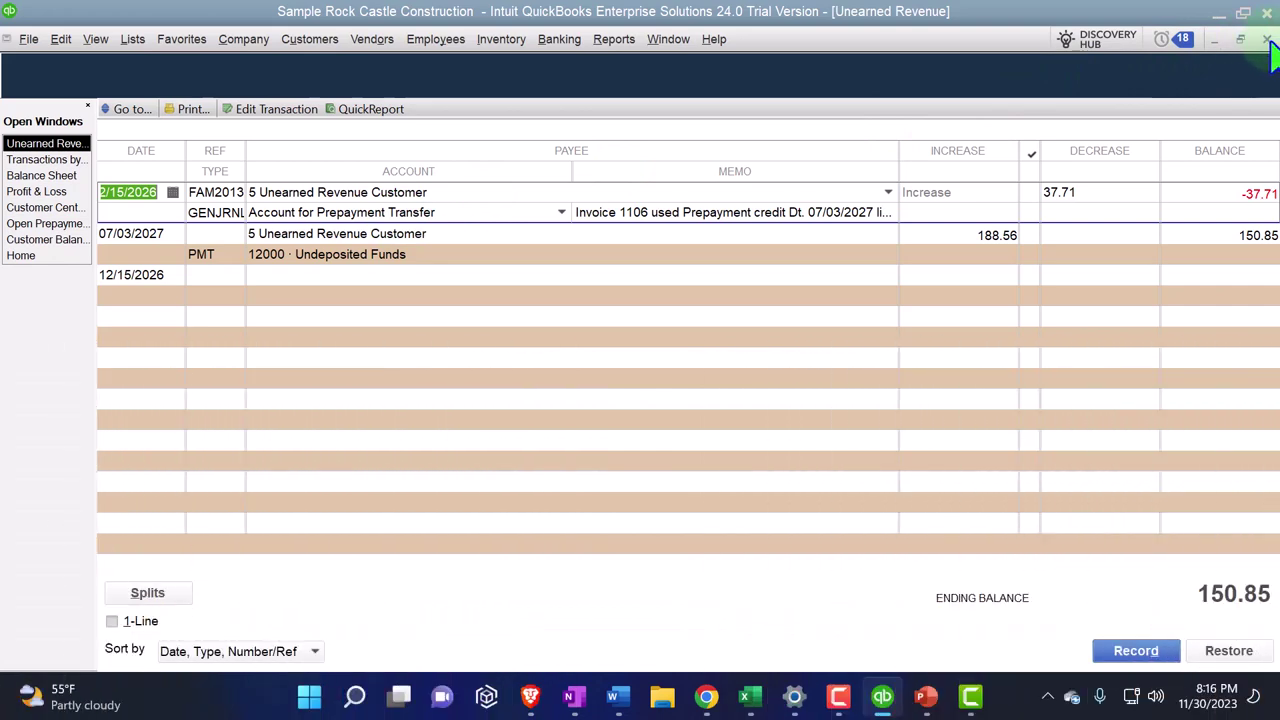
pyautogui.click(1267, 40)
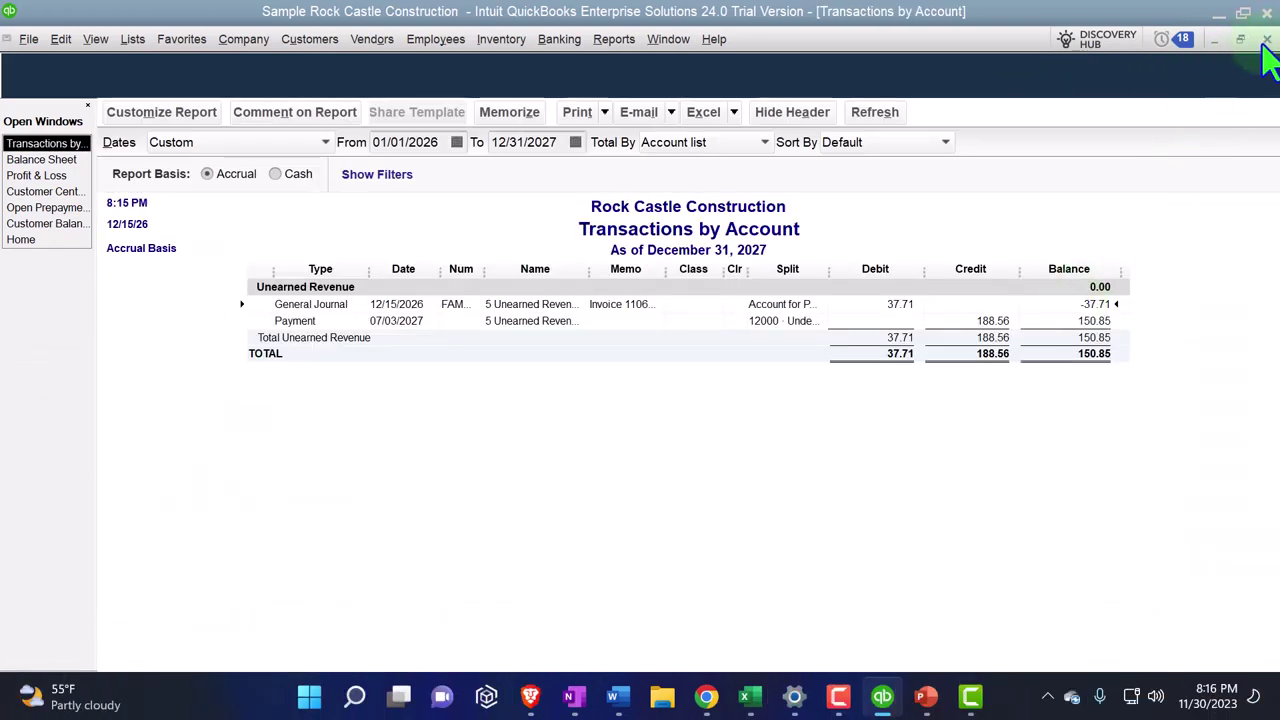
pyautogui.click(1267, 40)
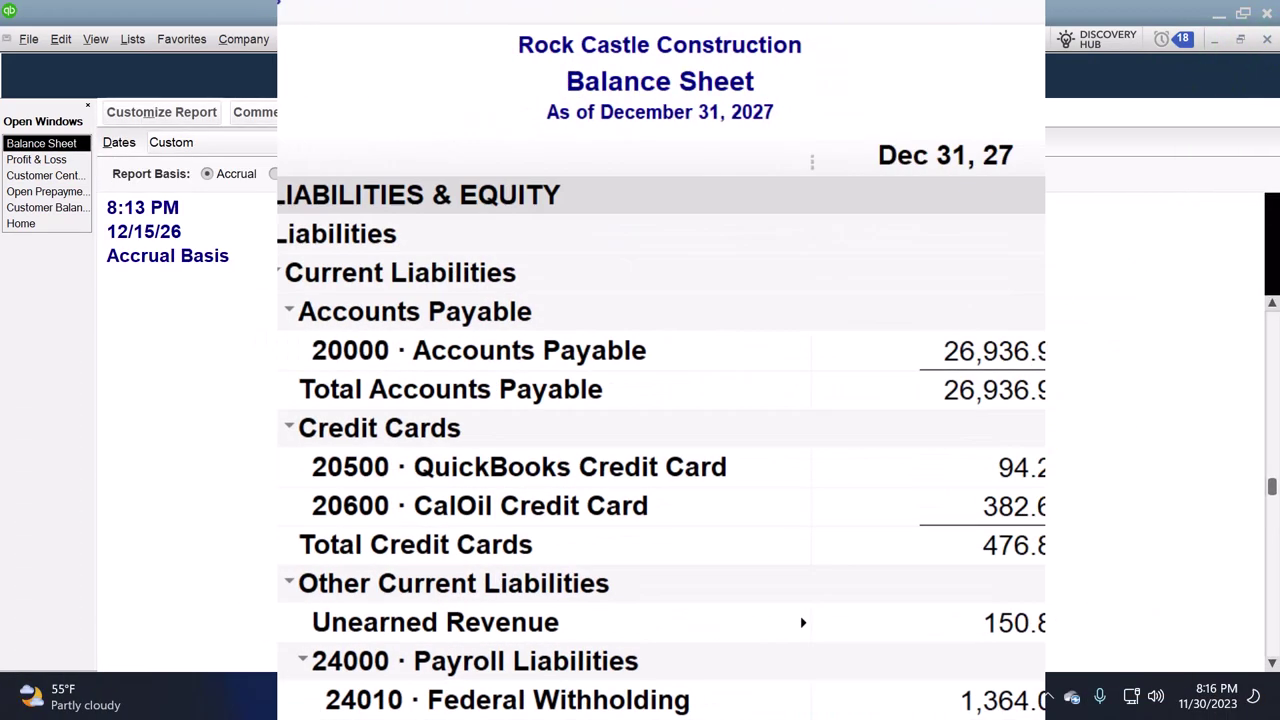
# Step: Open the Accounts Receivable transaction detail from the Balance Sheet and set its start date to 01/01/2026
pyautogui.scroll(10, 686, 450)
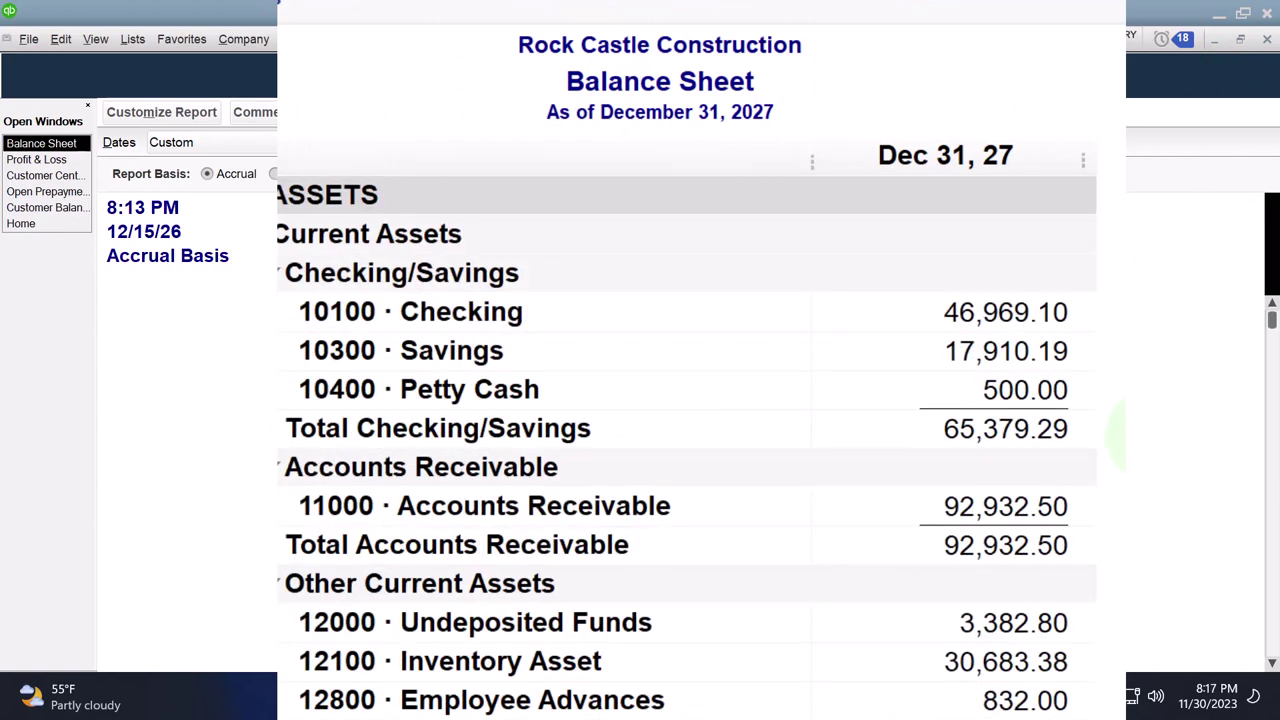
pyautogui.doubleClick(908, 522)
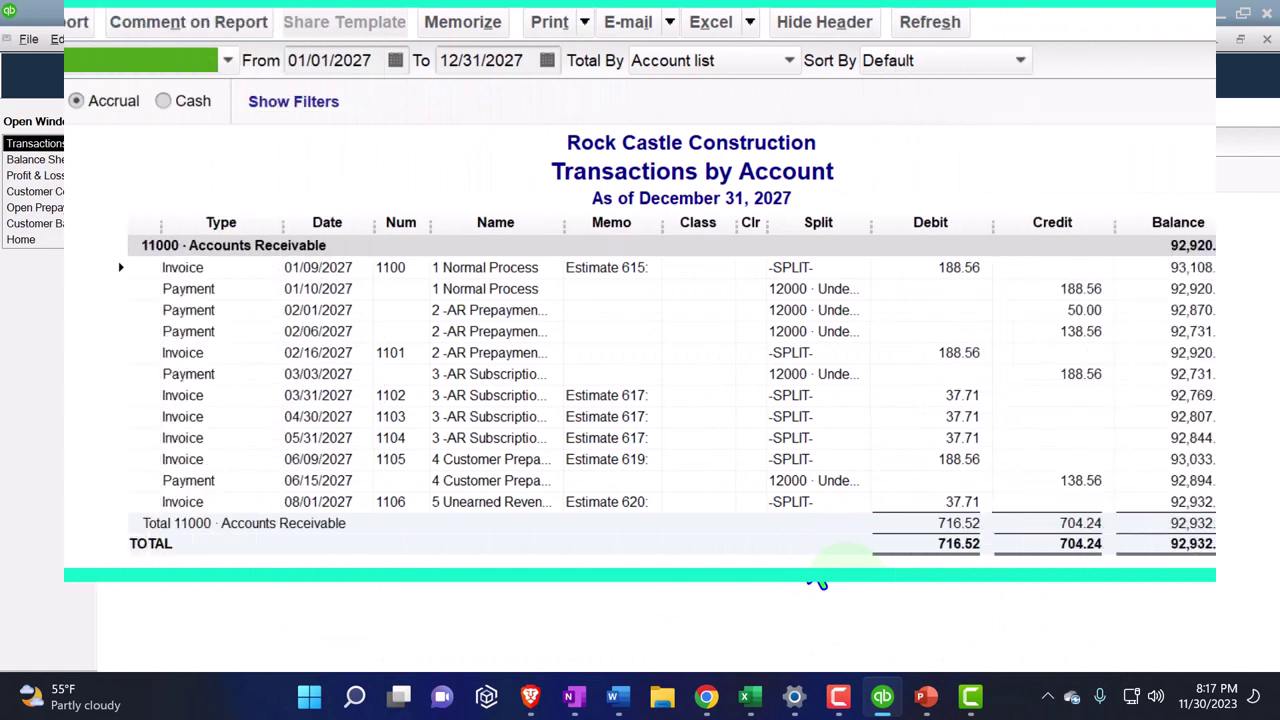
pyautogui.click(365, 62)
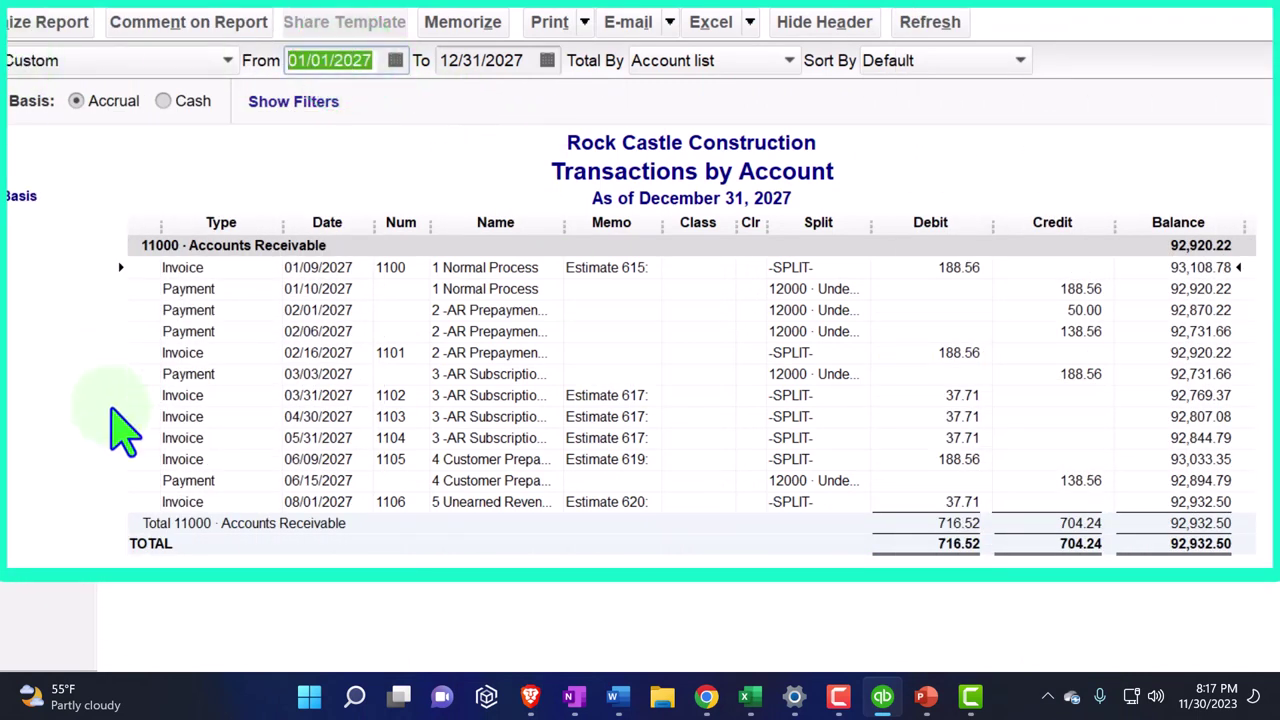
pyautogui.press('Tab')
pyautogui.press('Tab')
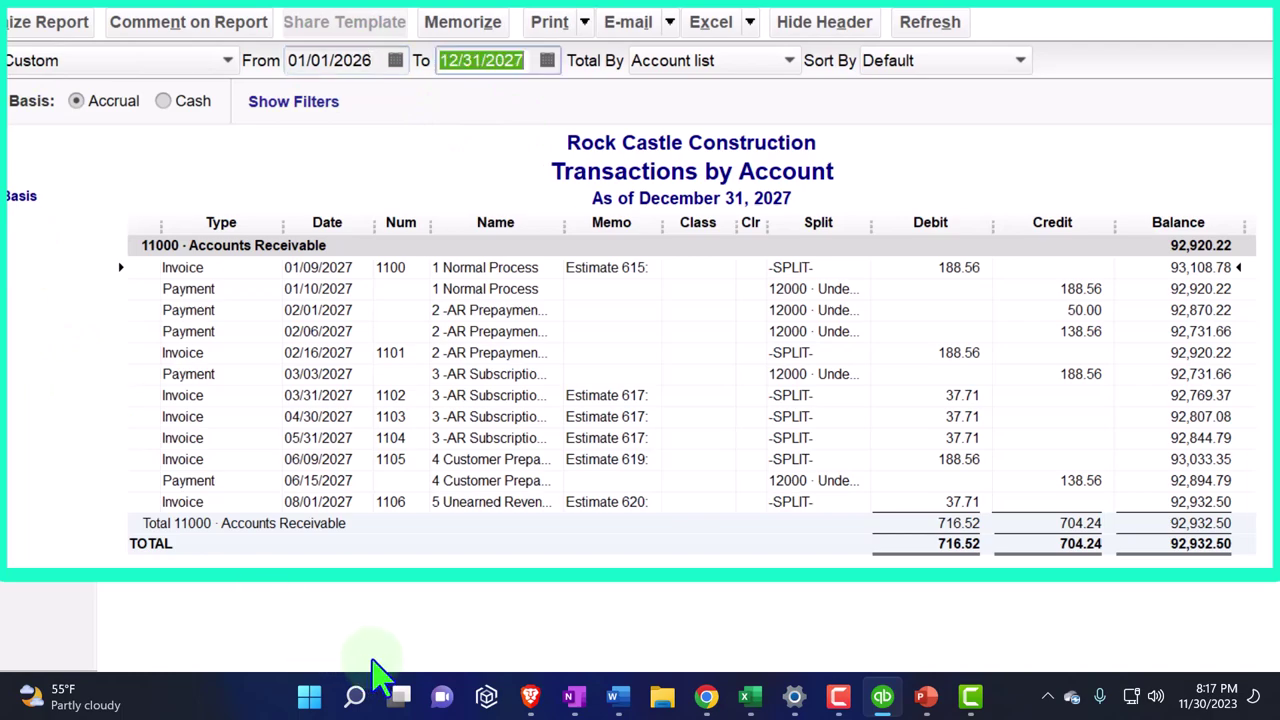
pyautogui.scroll(-15, 570, 588)
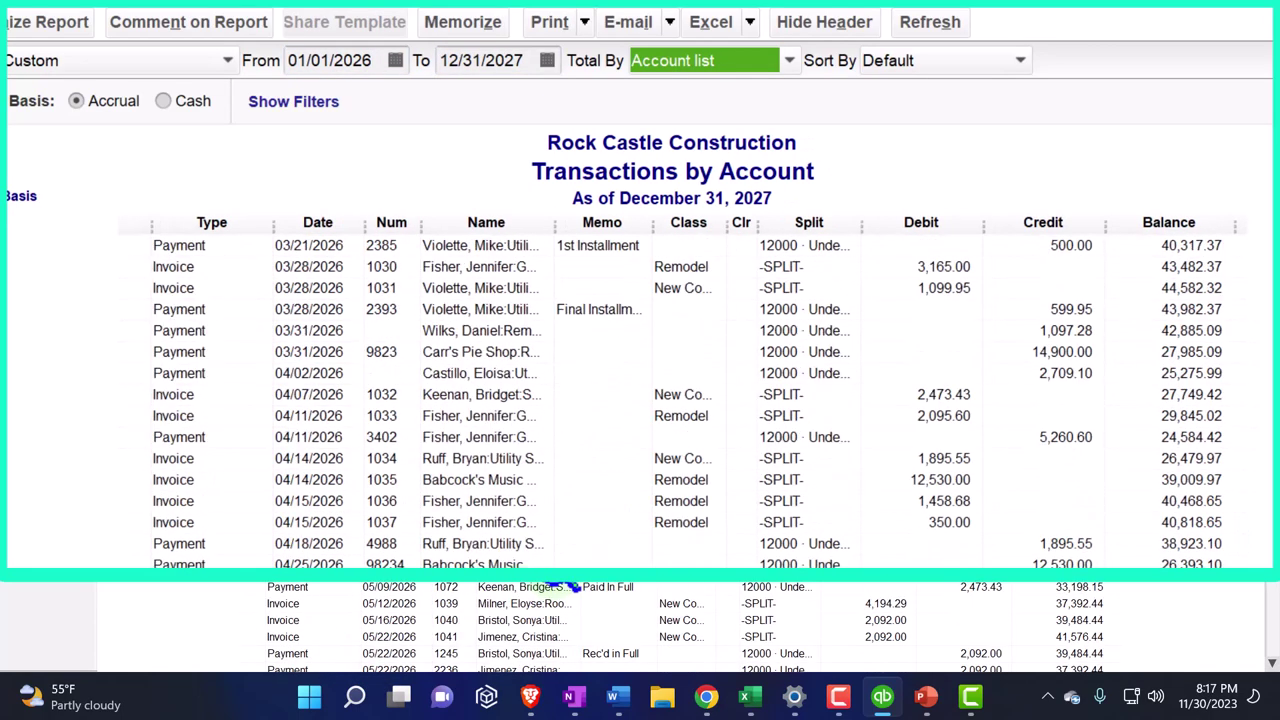
pyautogui.scroll(15, 570, 590)
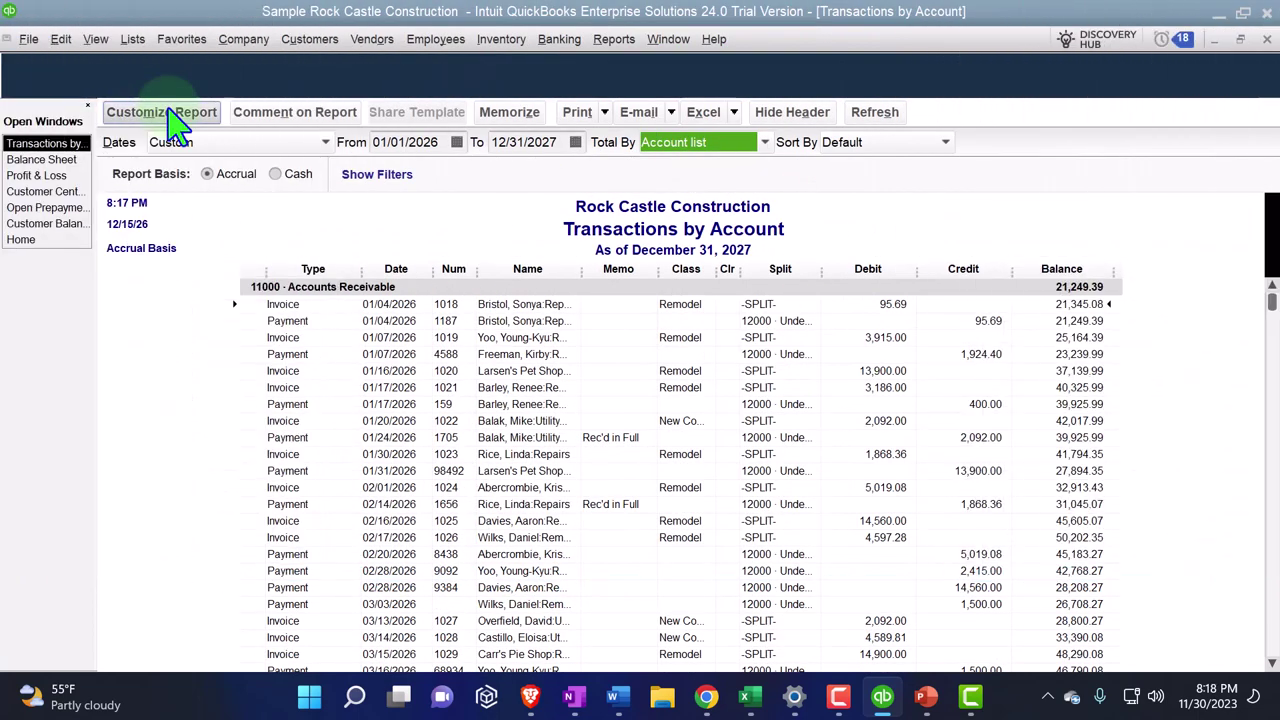
# Step: Filter the Accounts Receivable Transactions by Account report to the Journal transaction type
pyautogui.click(170, 116)
pyautogui.click(200, 52)
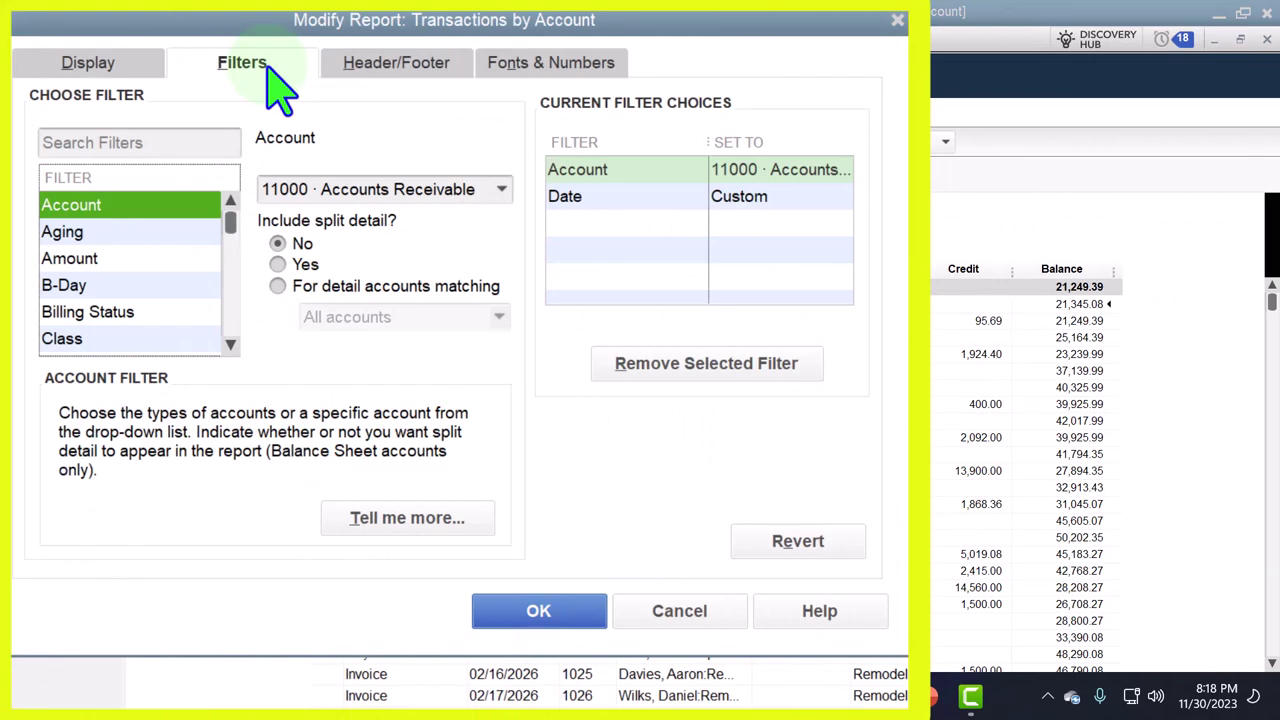
pyautogui.click(230, 345)
pyautogui.click(230, 345)
pyautogui.click(230, 345)
pyautogui.click(230, 345)
pyautogui.click(230, 345)
pyautogui.click(230, 345)
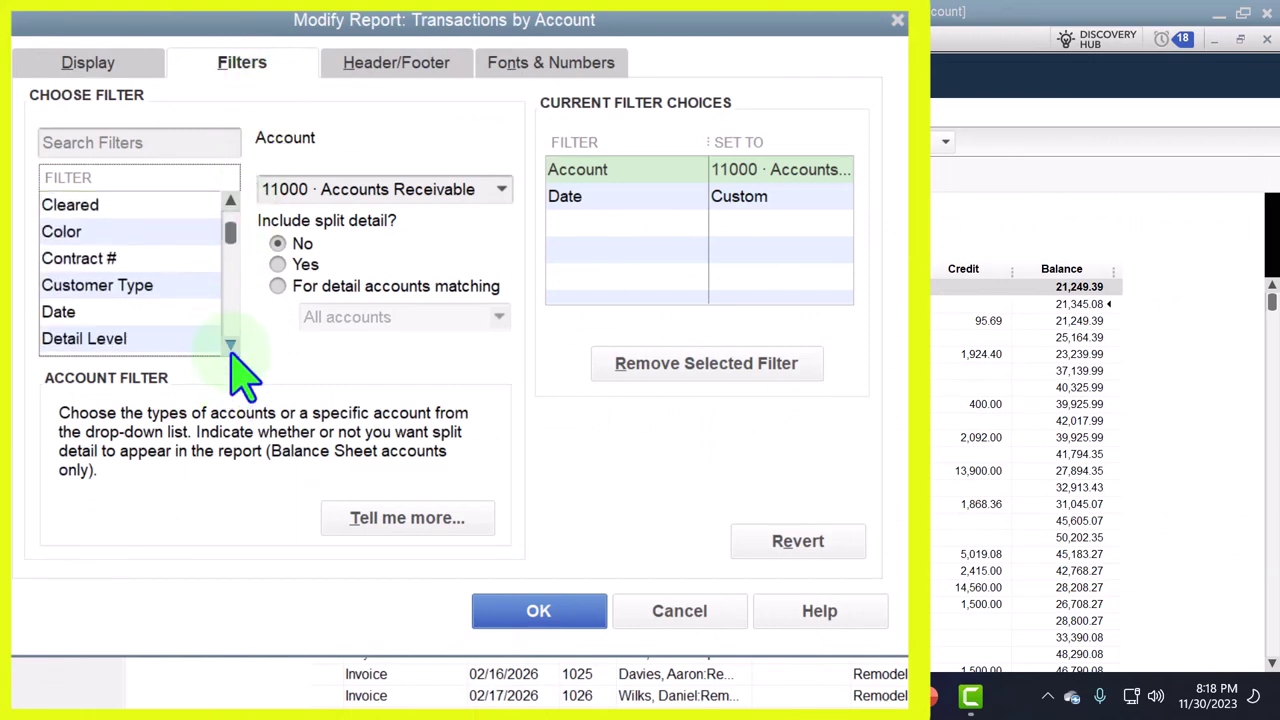
pyautogui.click(230, 345)
pyautogui.click(230, 345)
pyautogui.click(230, 345)
pyautogui.click(230, 345)
pyautogui.click(230, 345)
pyautogui.click(230, 345)
pyautogui.click(230, 345)
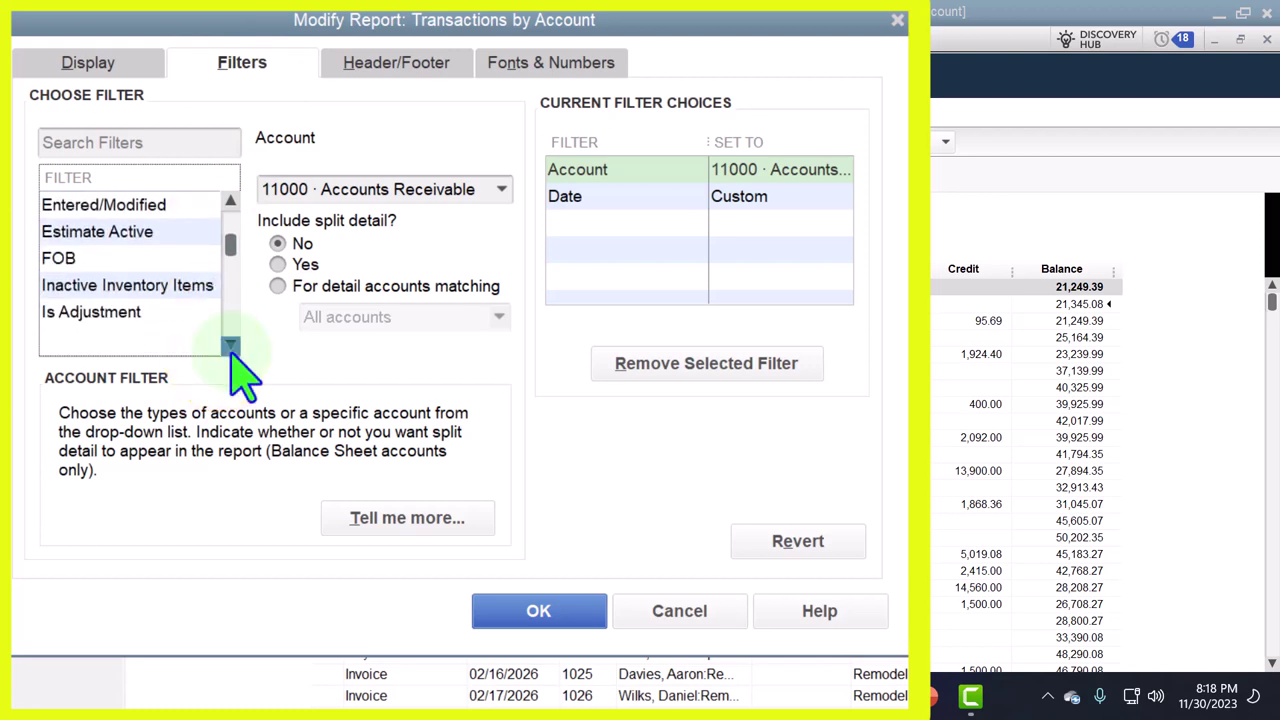
pyautogui.click(230, 345)
pyautogui.click(230, 345)
pyautogui.click(230, 345)
pyautogui.click(230, 345)
pyautogui.click(230, 345)
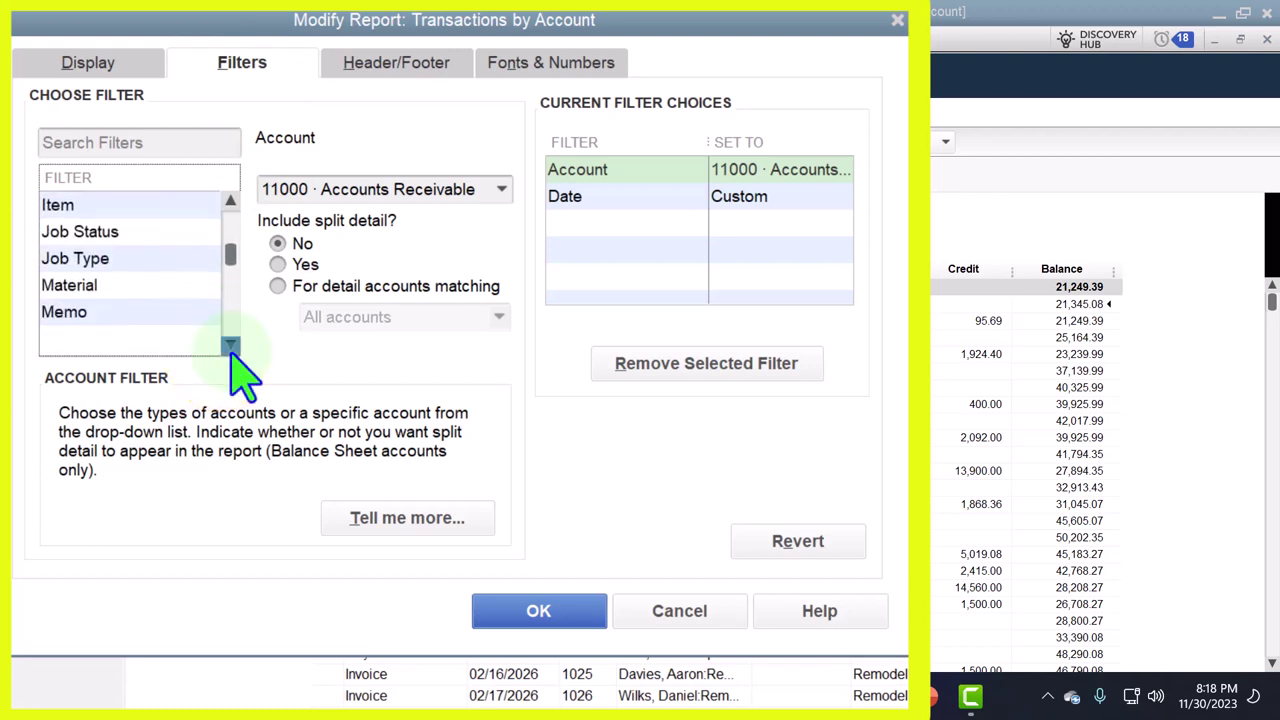
pyautogui.click(230, 345)
pyautogui.click(230, 345)
pyautogui.click(230, 345)
pyautogui.click(230, 345)
pyautogui.click(230, 345)
pyautogui.click(230, 345)
pyautogui.click(230, 345)
pyautogui.click(230, 345)
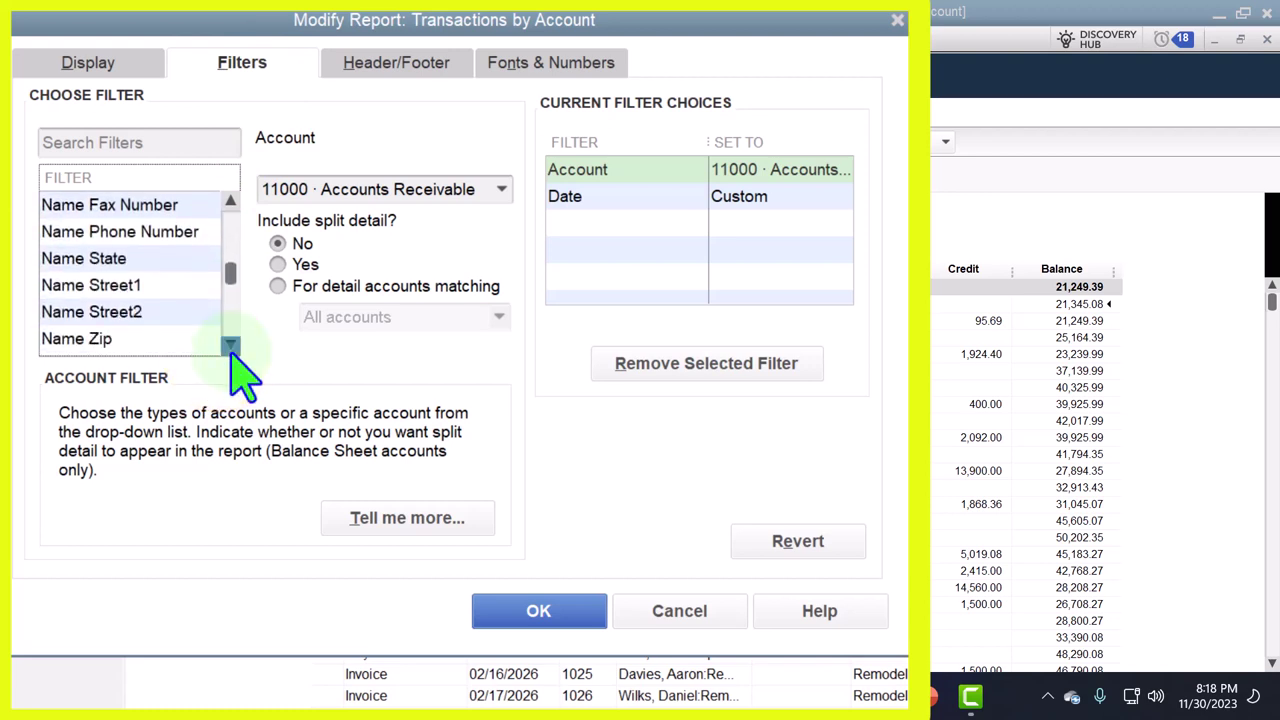
pyautogui.click(230, 345)
pyautogui.click(230, 345)
pyautogui.click(230, 345)
pyautogui.click(230, 345)
pyautogui.click(230, 345)
pyautogui.click(230, 345)
pyautogui.click(230, 345)
pyautogui.click(230, 345)
pyautogui.click(230, 345)
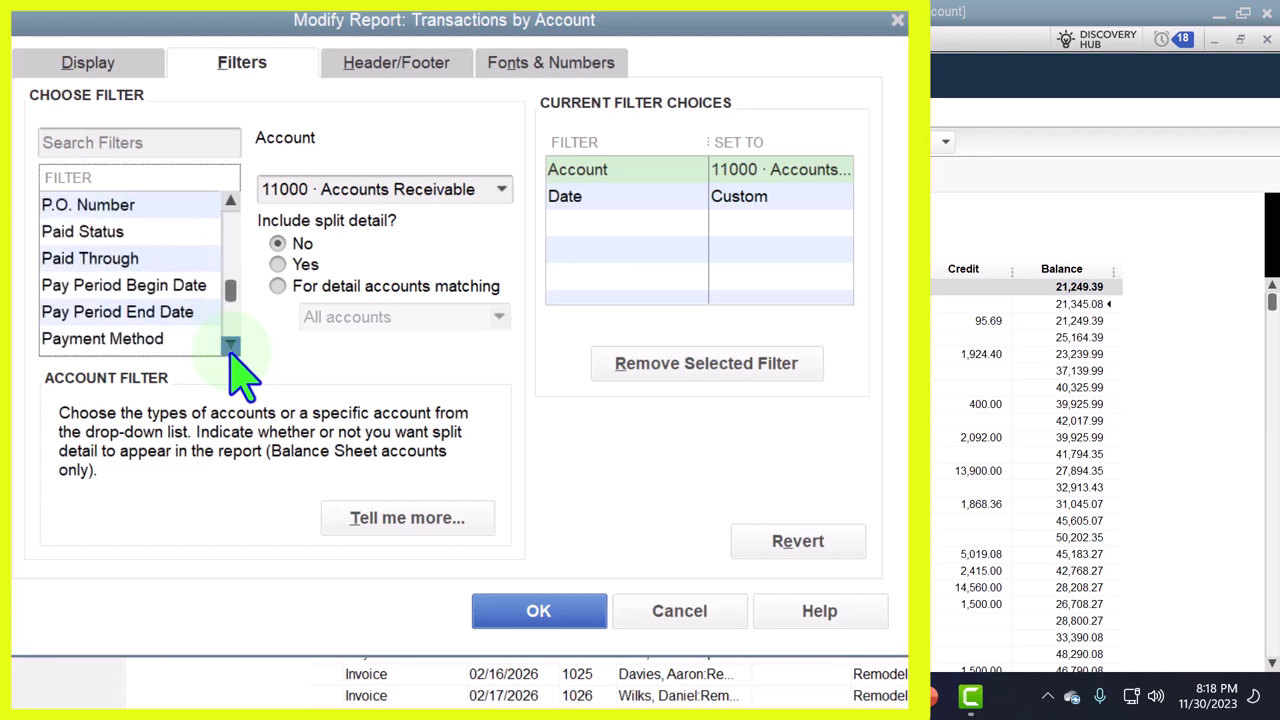
pyautogui.click(230, 345)
pyautogui.click(230, 345)
pyautogui.click(230, 345)
pyautogui.click(230, 345)
pyautogui.click(230, 345)
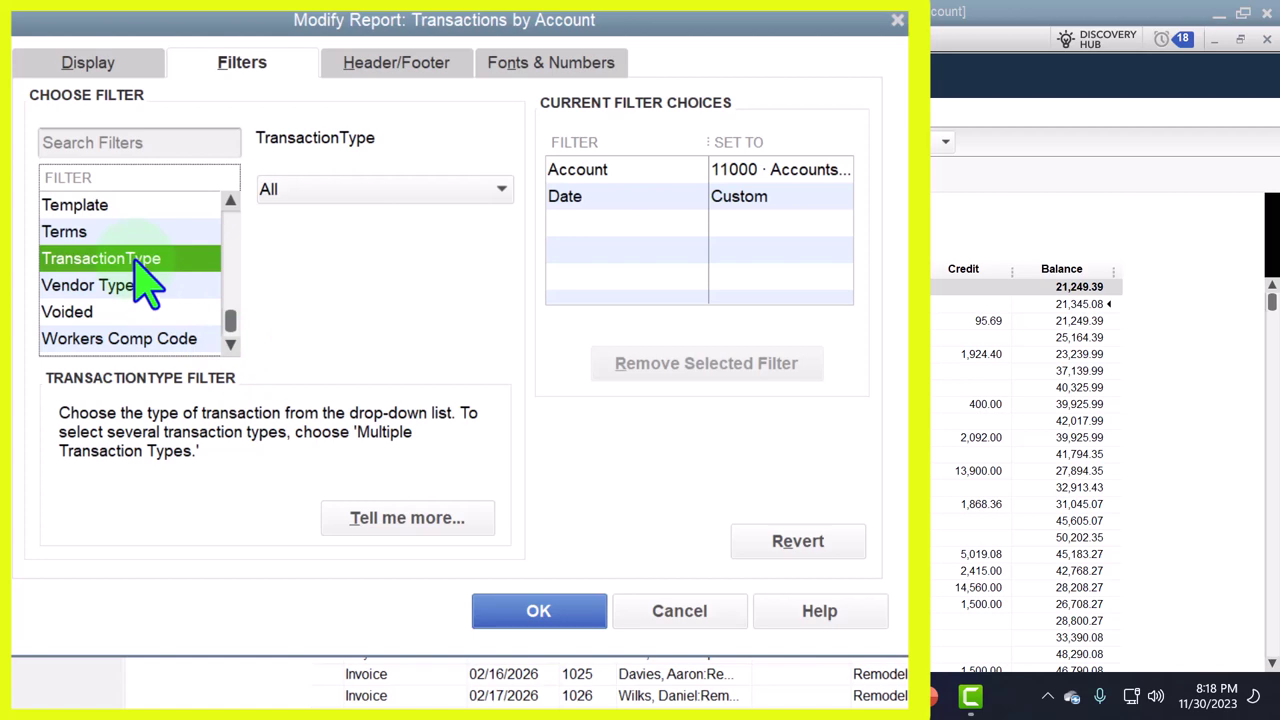
pyautogui.click(332, 192)
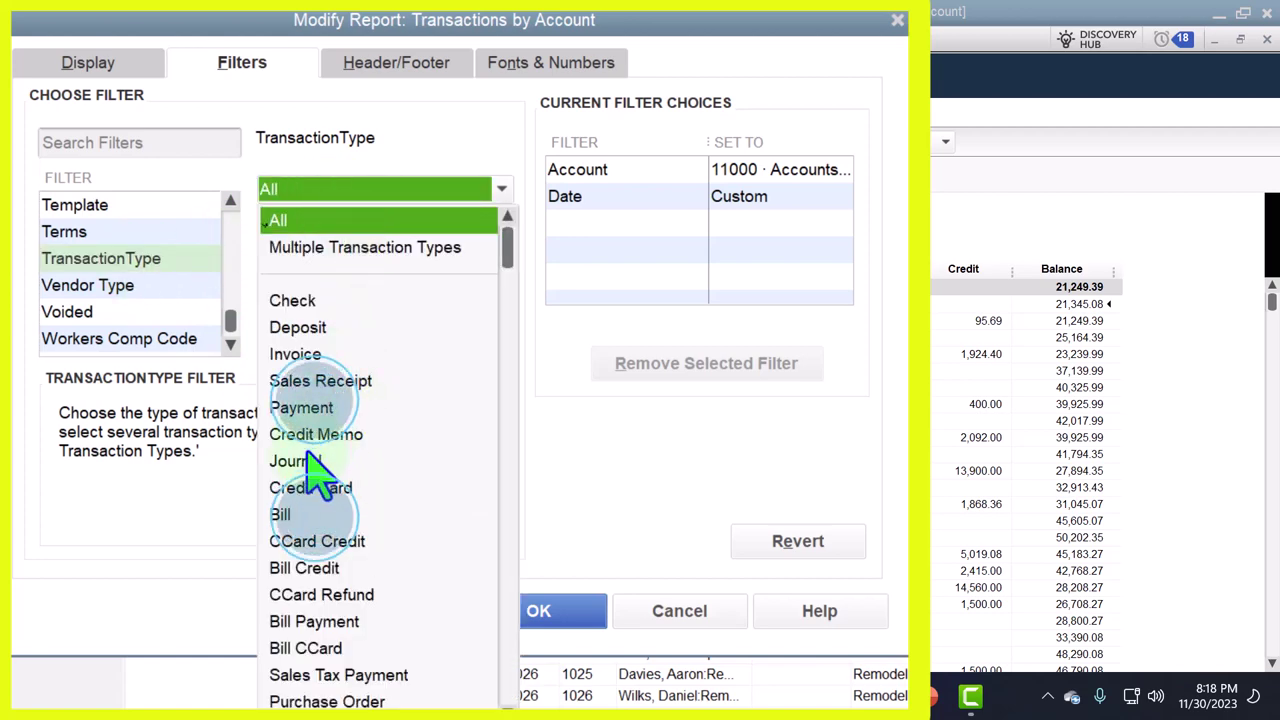
pyautogui.click(305, 461)
pyautogui.click(421, 478)
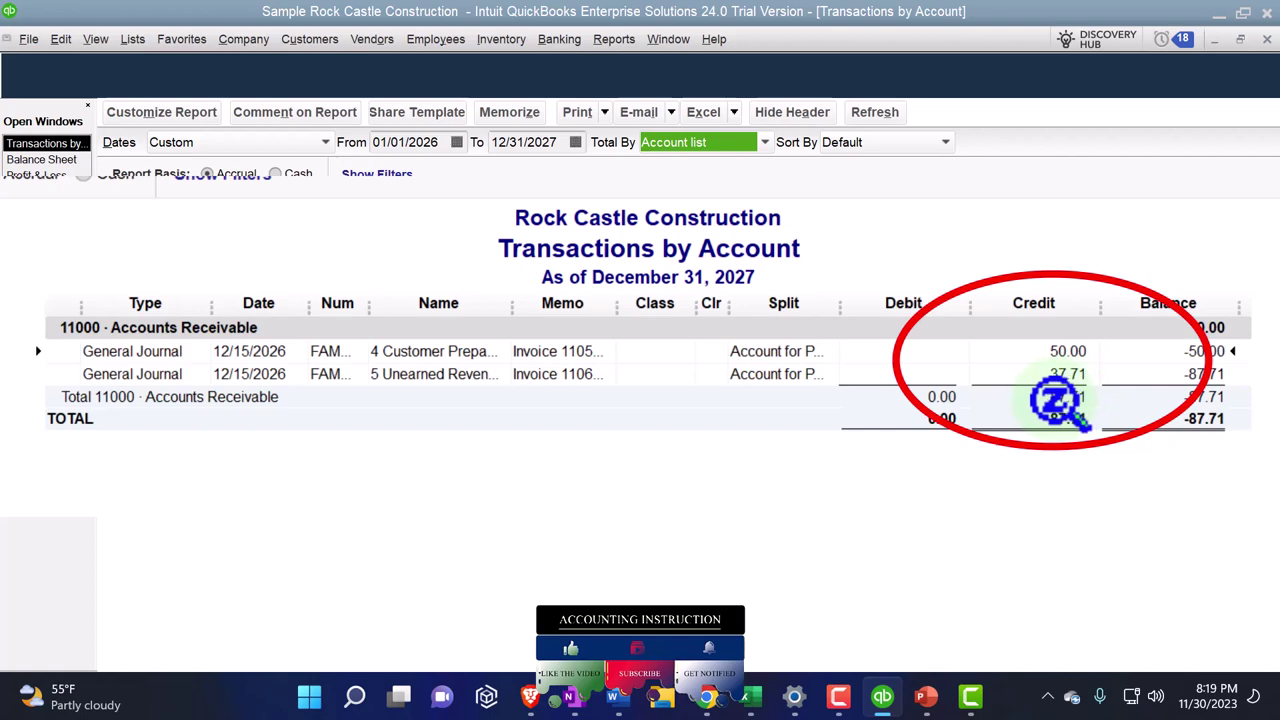
# Step: Open the 37.71 journal entry FAM2014 through the customer register, review it, and close the entry, the register and the transaction report
pyautogui.doubleClick(1057, 400)
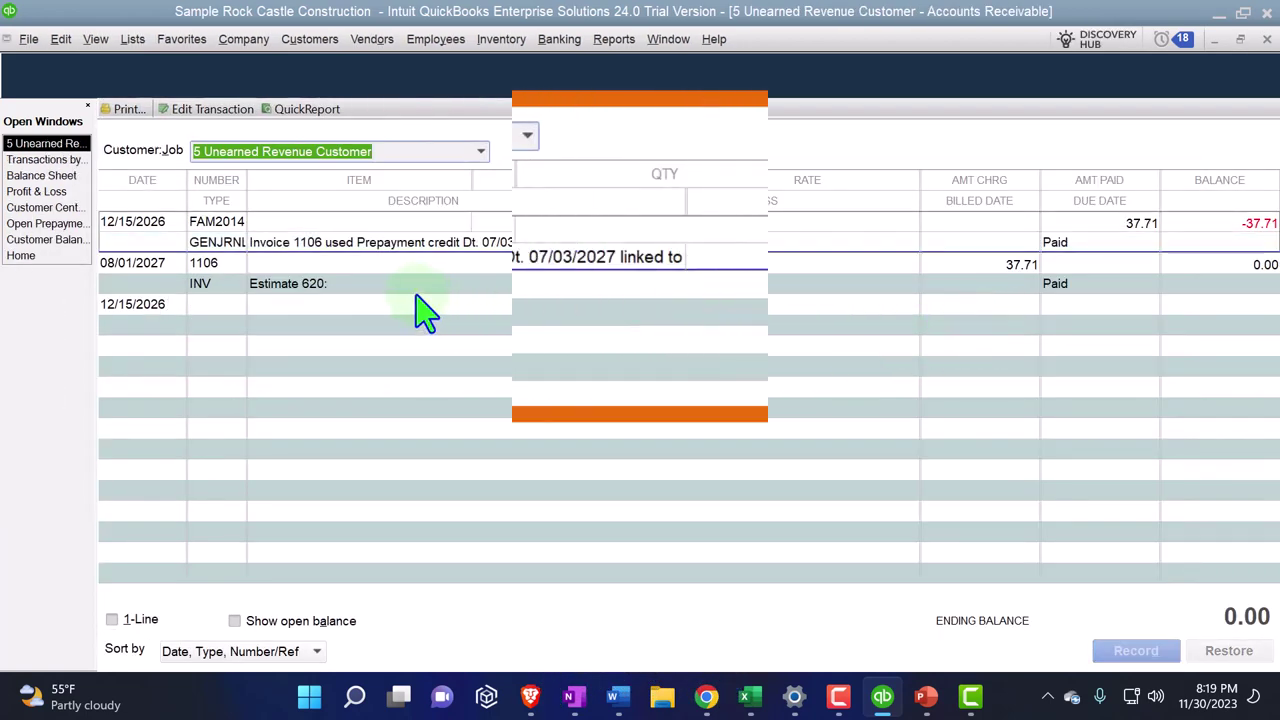
pyautogui.click(241, 297)
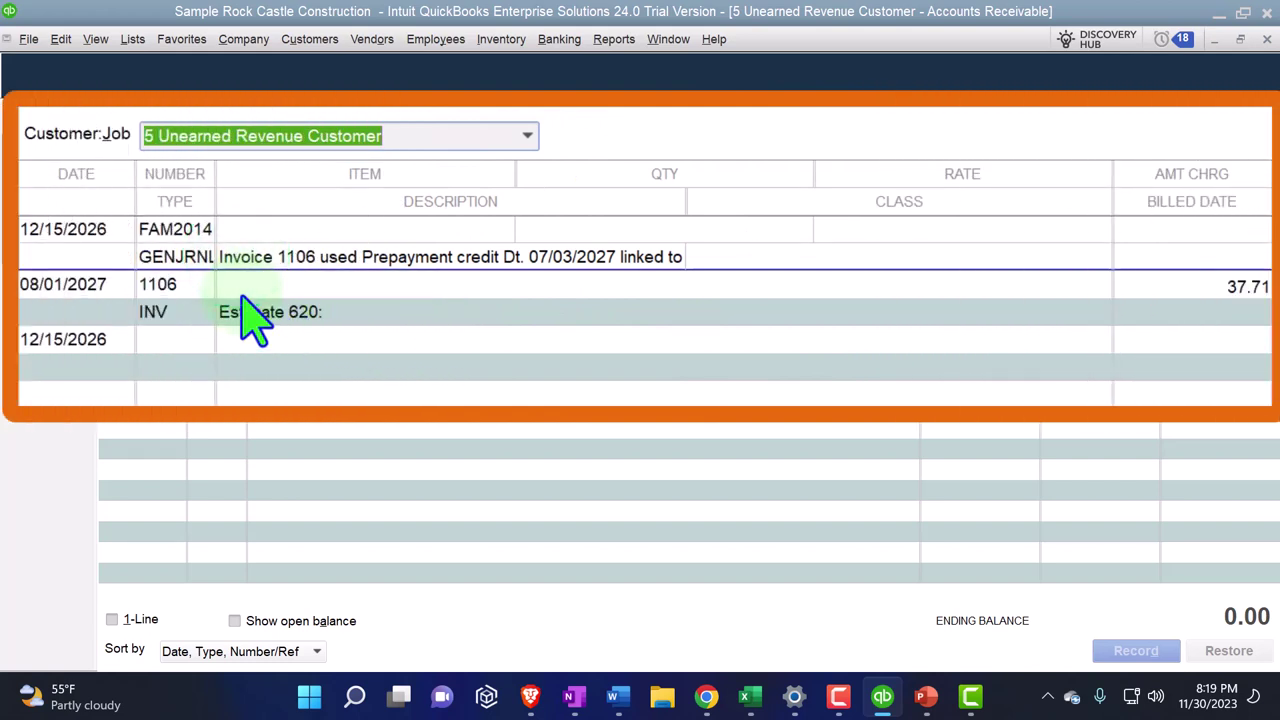
pyautogui.doubleClick(200, 255)
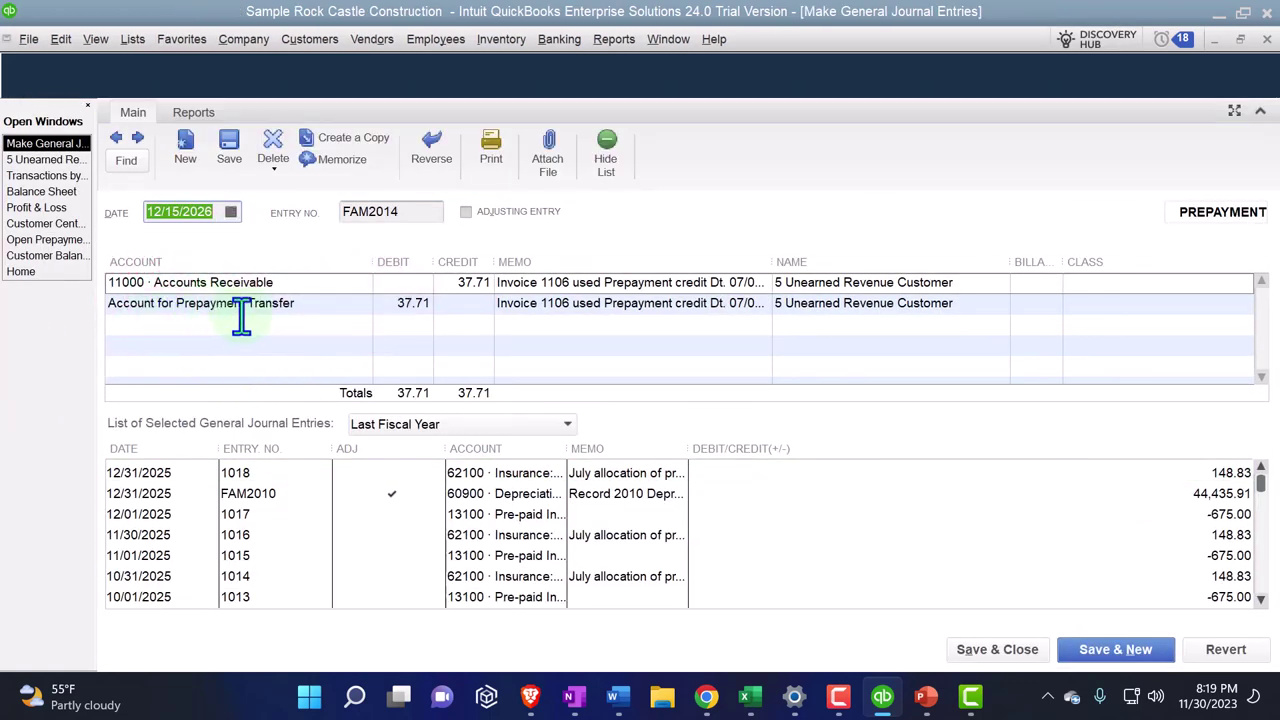
pyautogui.click(1266, 39)
pyautogui.click(1266, 39)
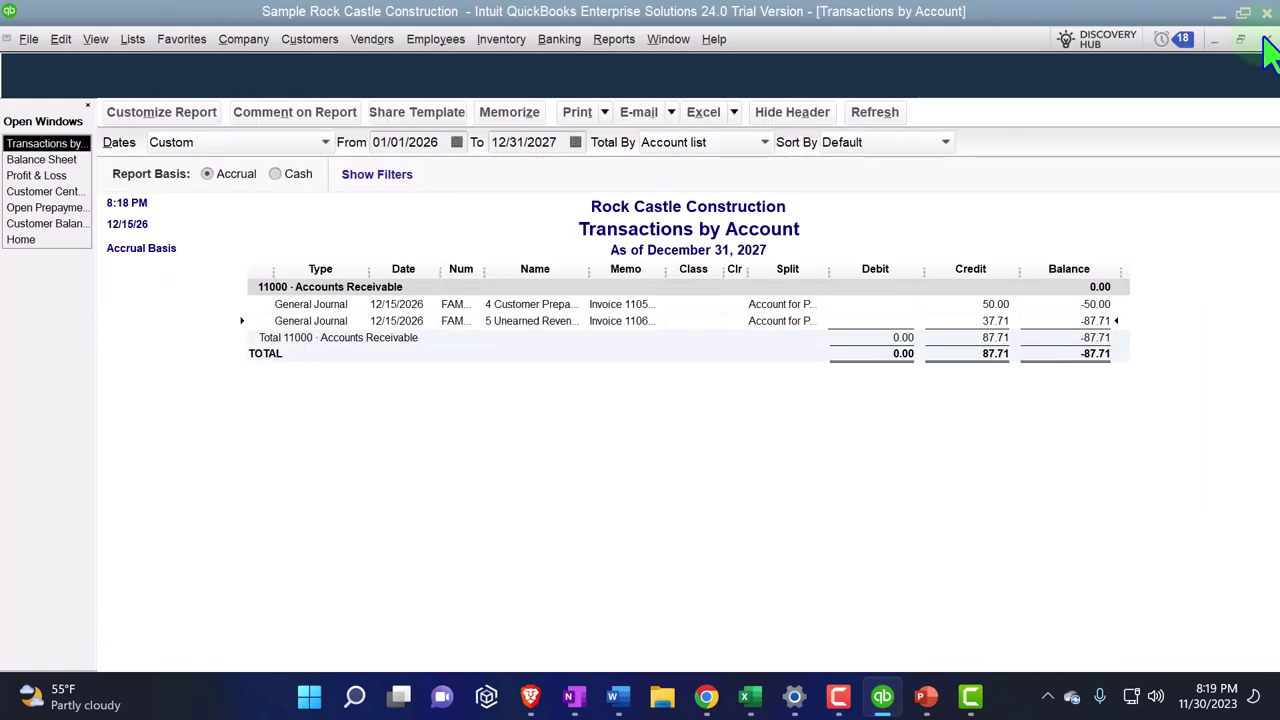
pyautogui.click(1266, 39)
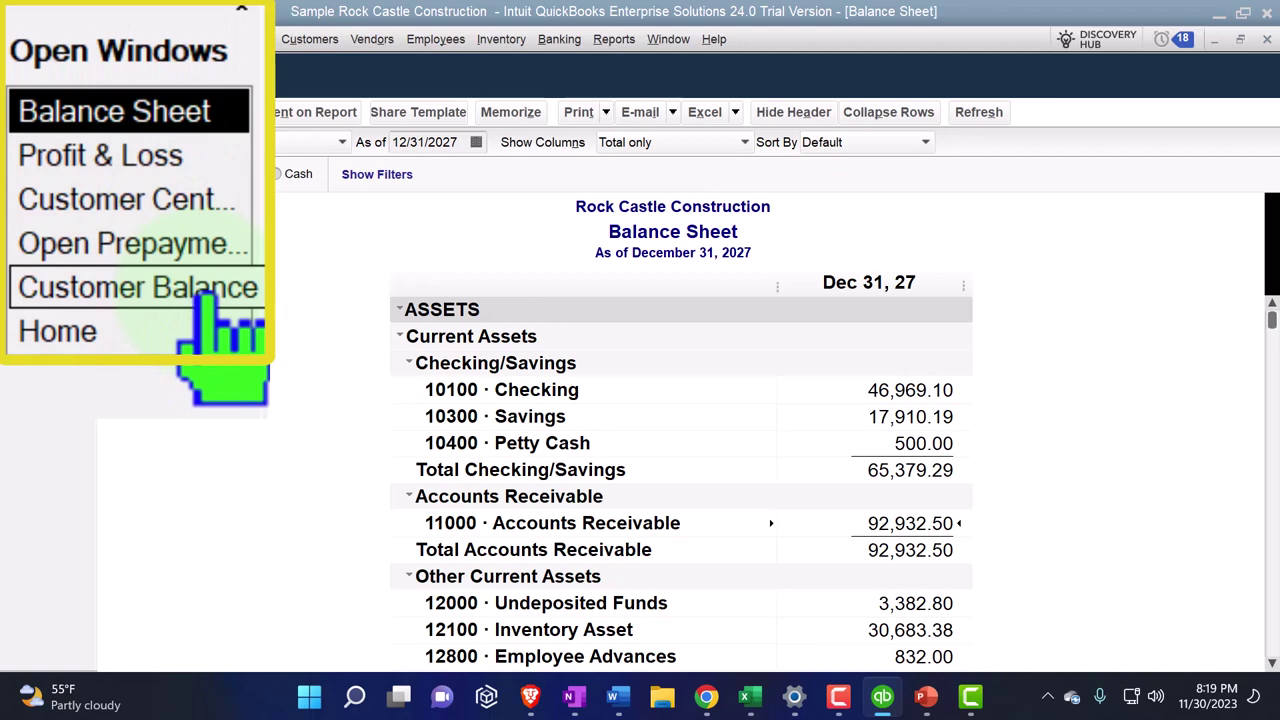
# Step: Open the Customer Balance Detail report and compare it with the invoice receivable and Unearned Revenue entries in the Excel worksheet
pyautogui.click(207, 292)
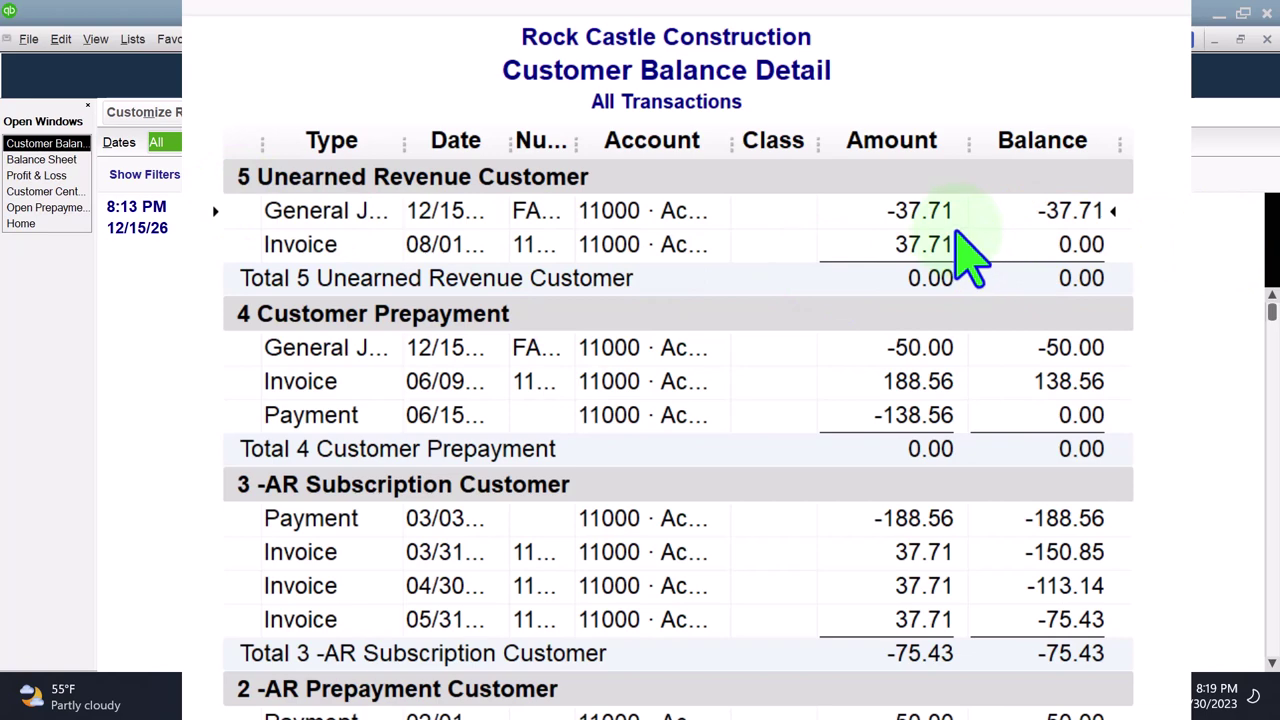
pyautogui.click(752, 698)
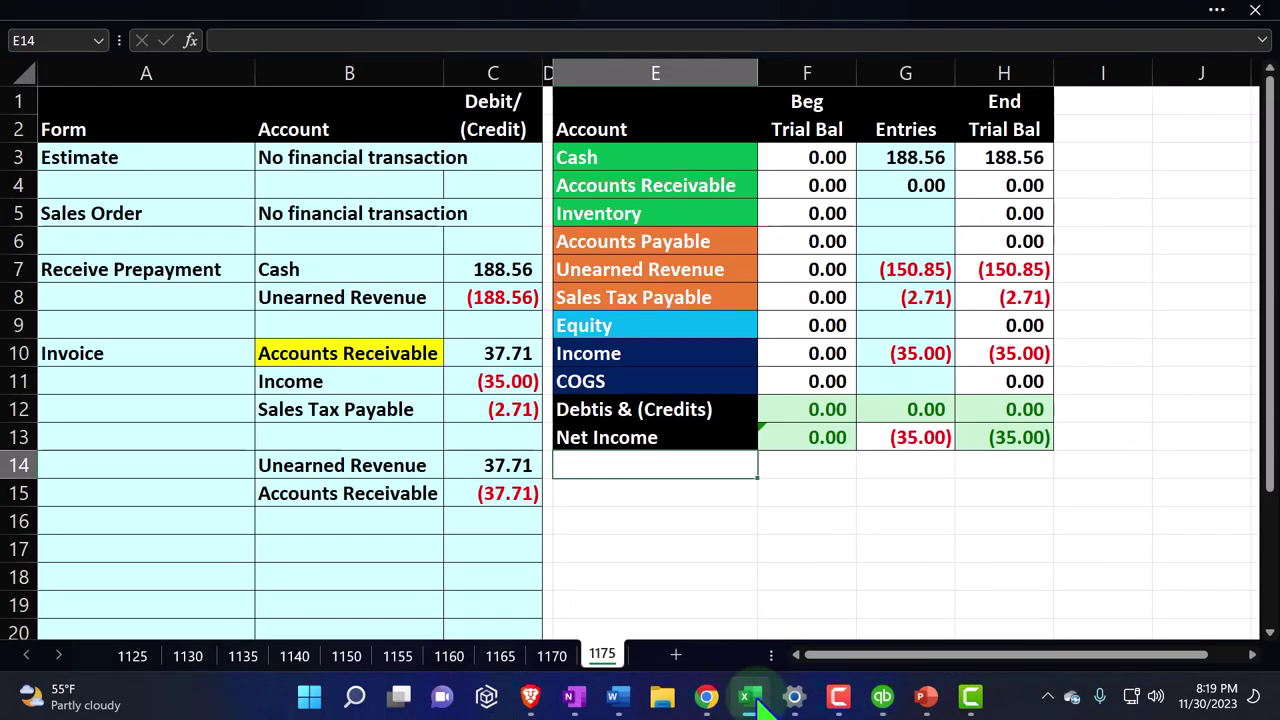
pyautogui.click(398, 472)
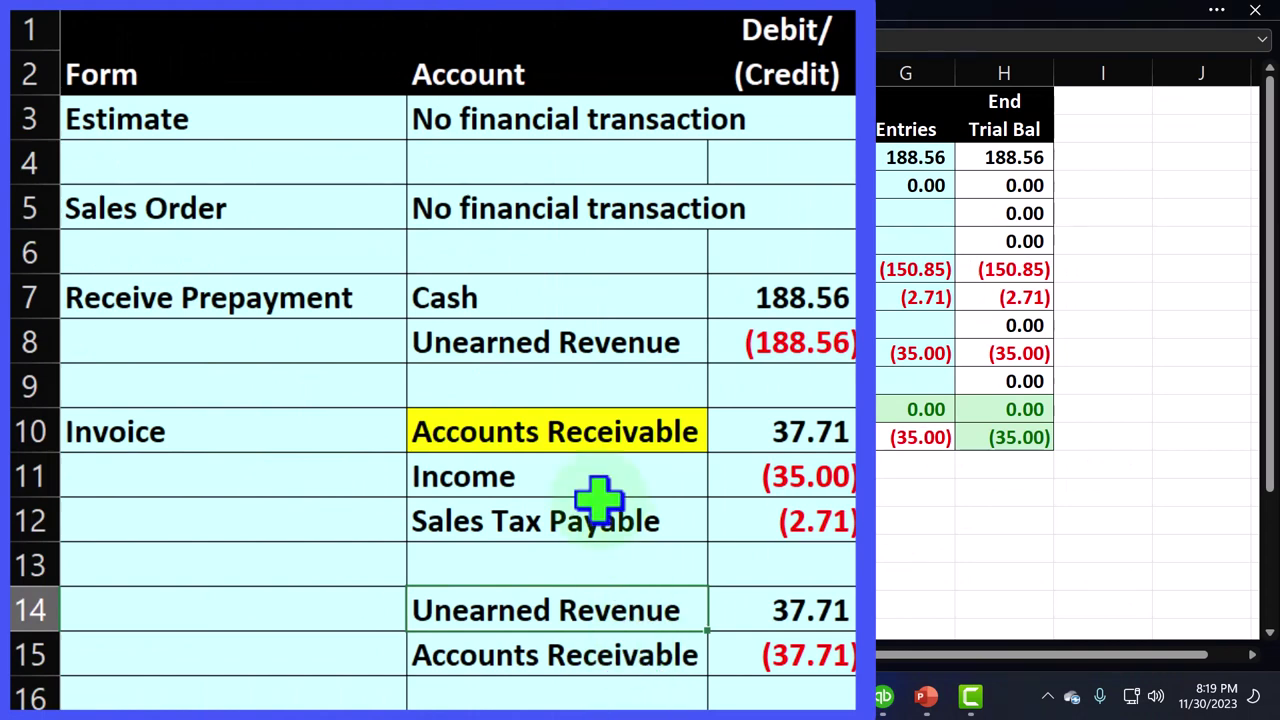
pyautogui.moveTo(571, 429); pyautogui.dragTo(793, 440)
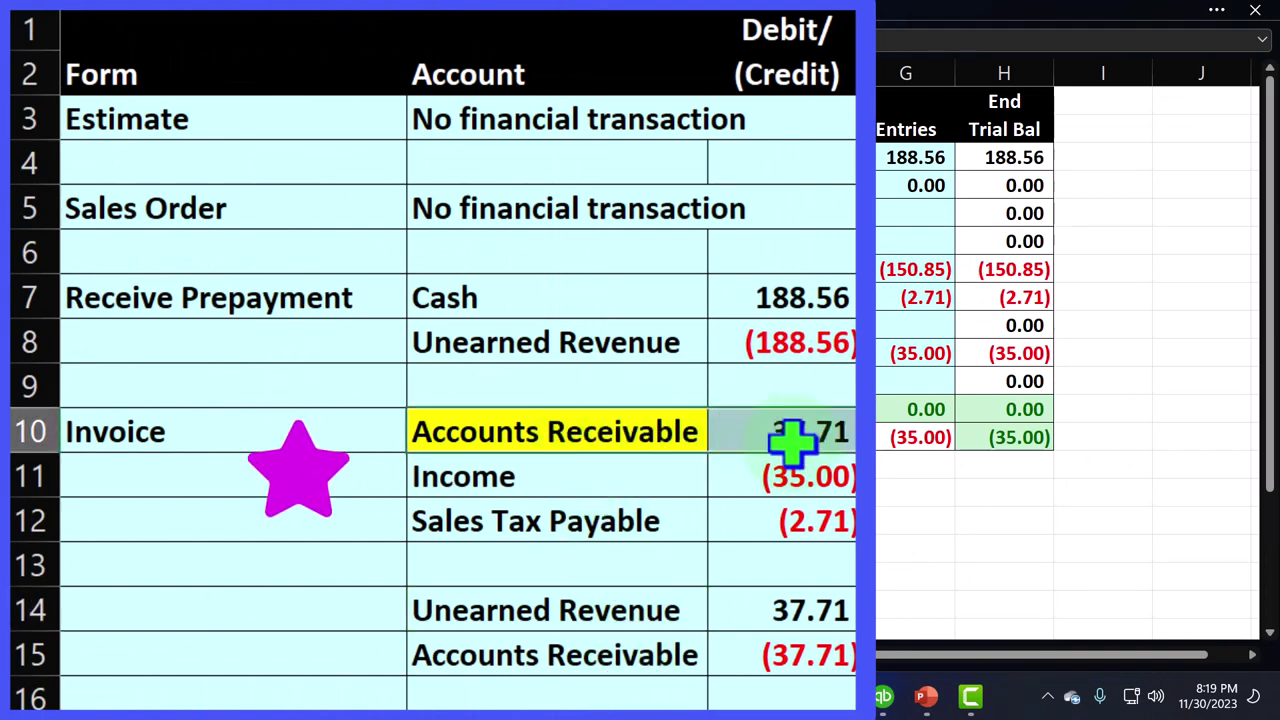
pyautogui.click(636, 601)
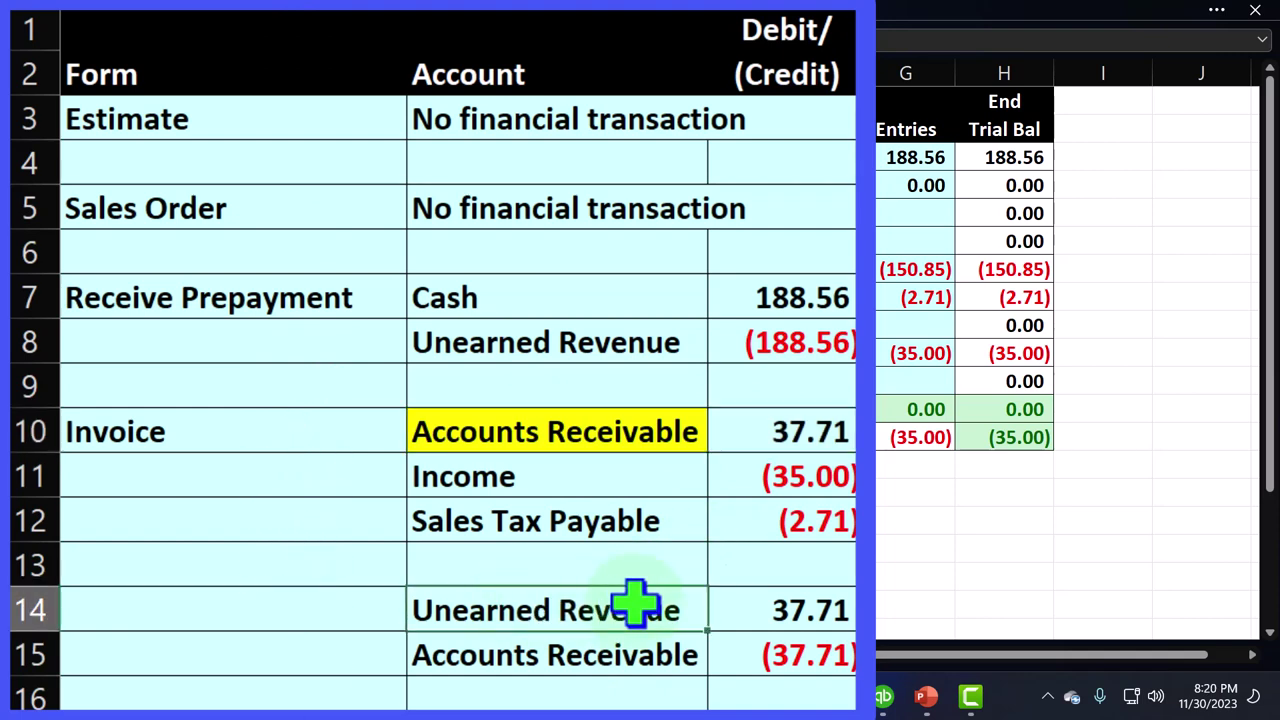
pyautogui.moveTo(636, 601); pyautogui.dragTo(757, 650)
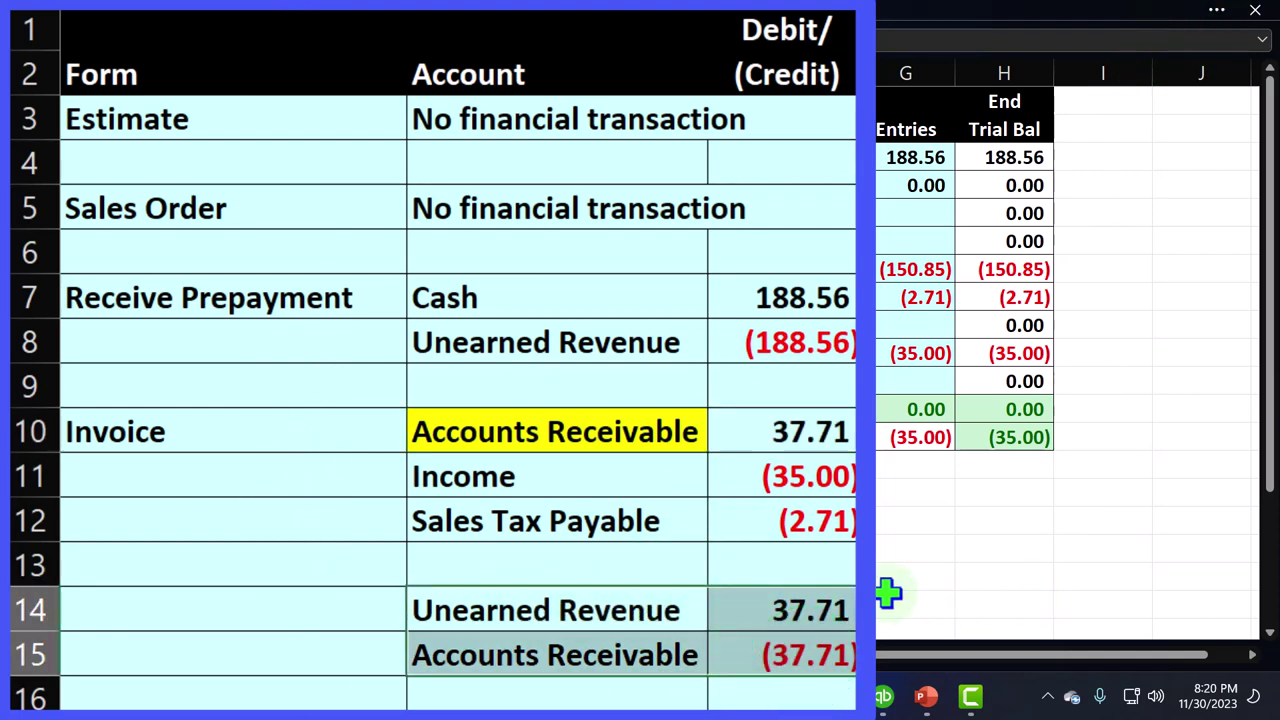
# Step: Switch back to QuickBooks and examine the 3 -AR Subscription Customer payment and invoices in the Customer Balance Detail report
pyautogui.click(884, 698)
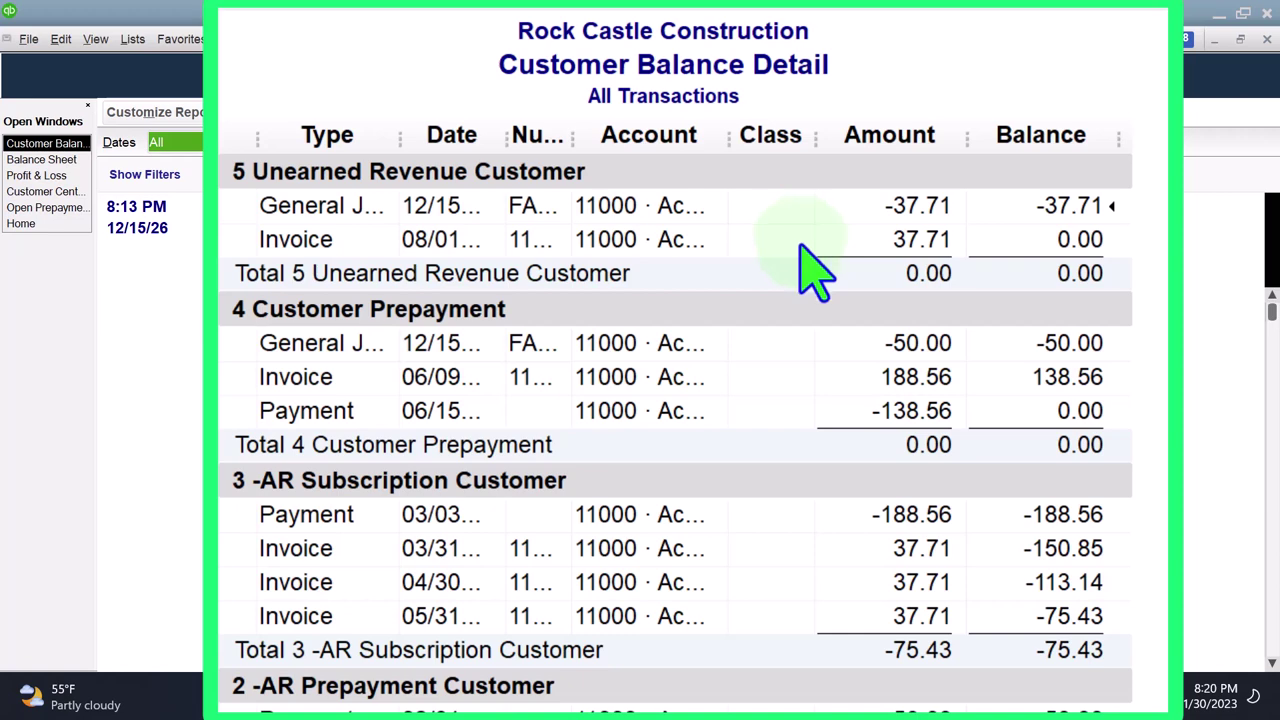
pyautogui.click(245, 510)
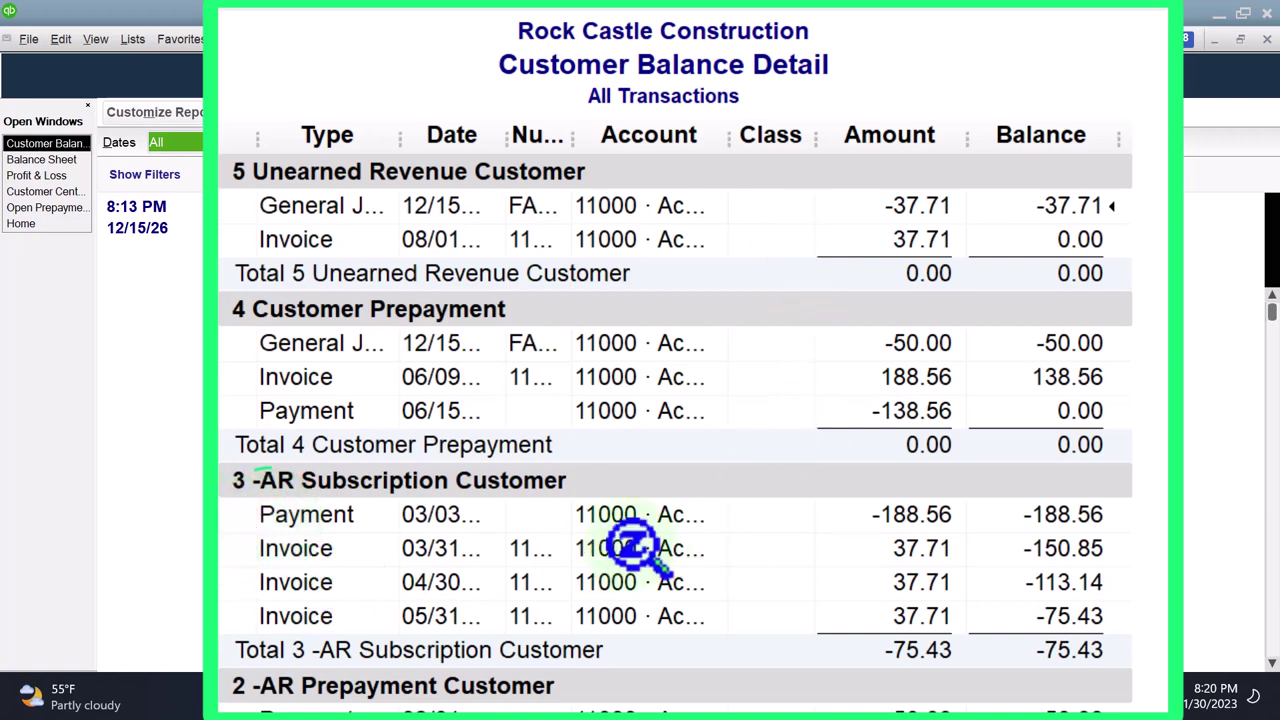
pyautogui.click(1025, 518)
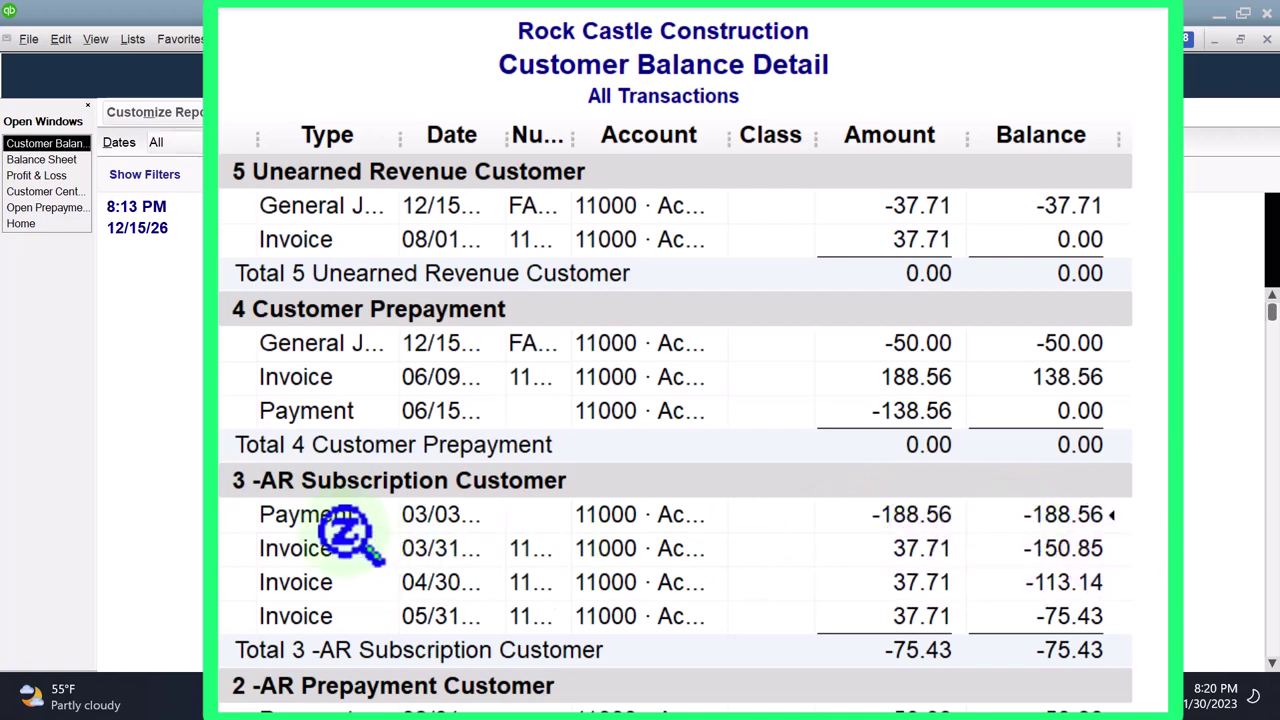
pyautogui.click(910, 655)
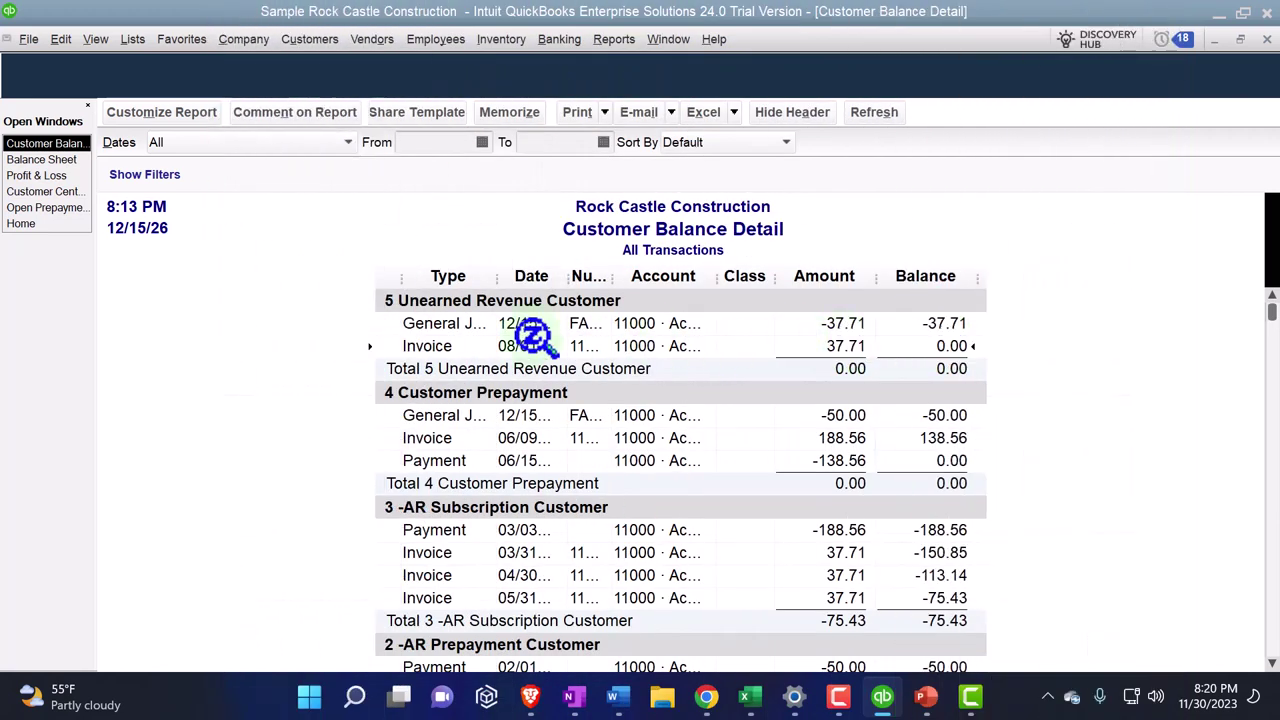
# Step: Open the Open Prepayments by Customer report, widen its Date column to review the applied prepayment's dates, and close the report
pyautogui.click(45, 207)
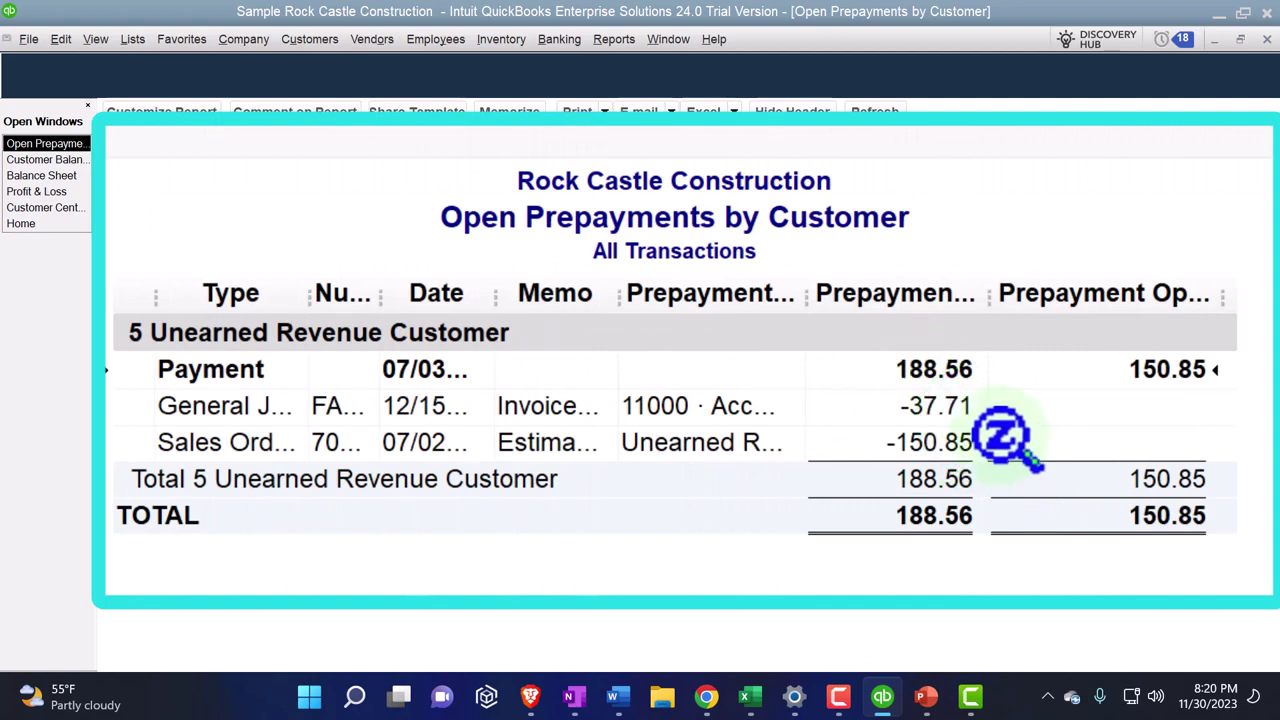
pyautogui.click(938, 406)
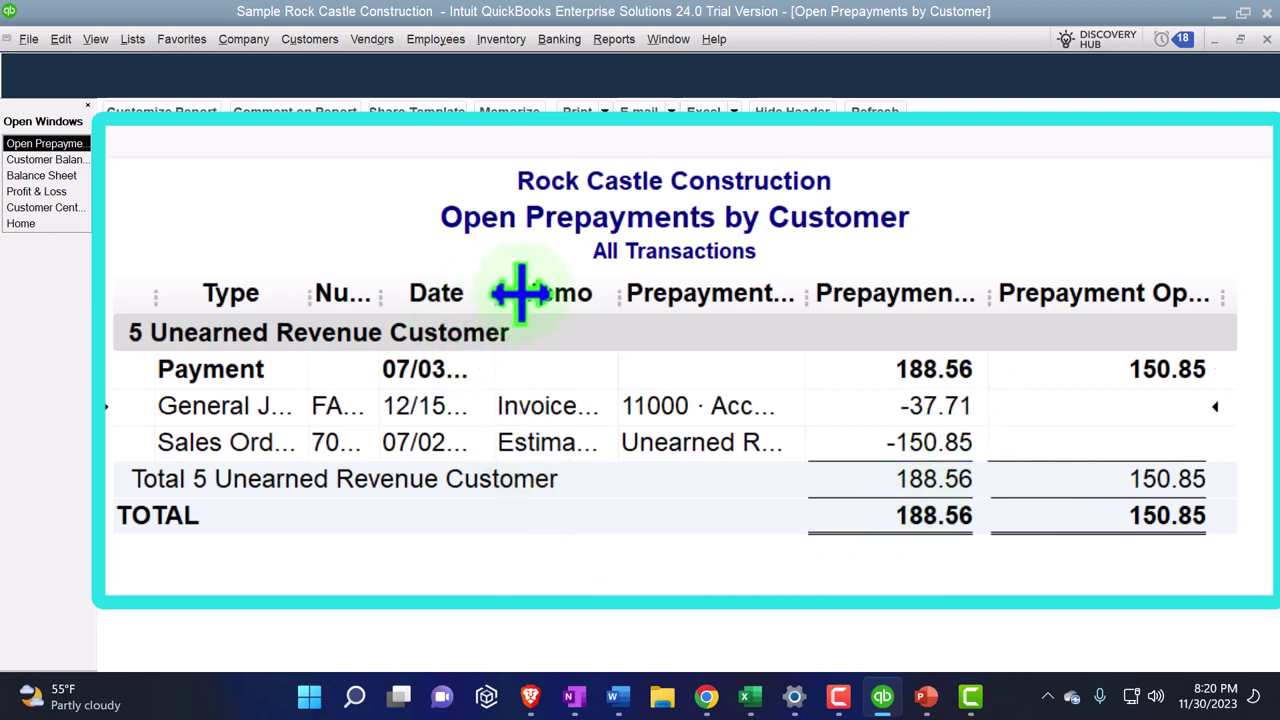
pyautogui.moveTo(520, 293); pyautogui.dragTo(329, 288)
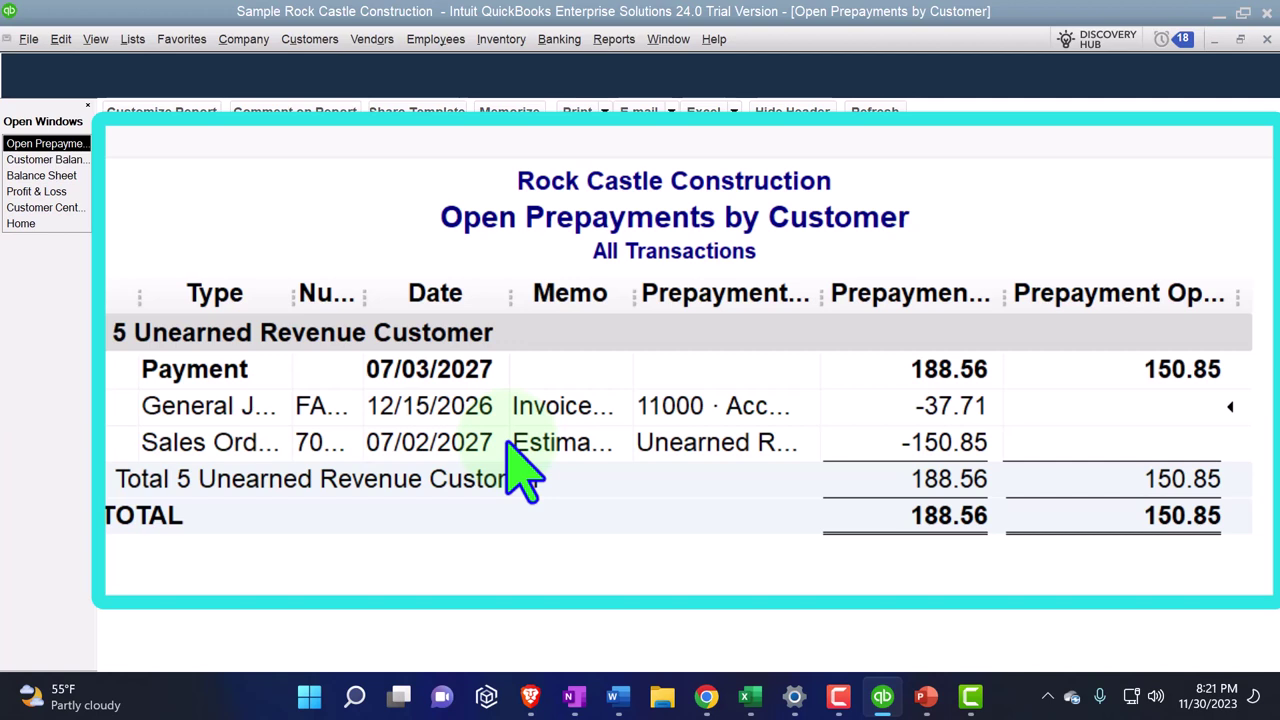
pyautogui.click(508, 442)
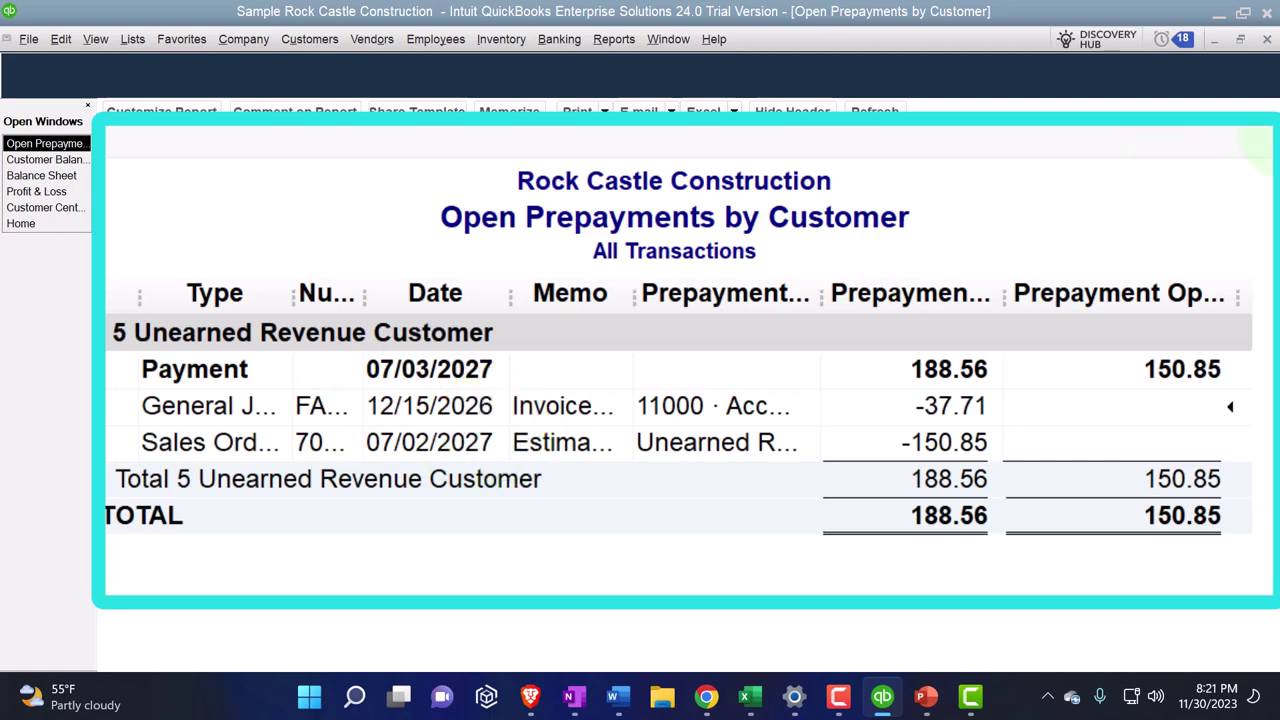
pyautogui.click(1267, 39)
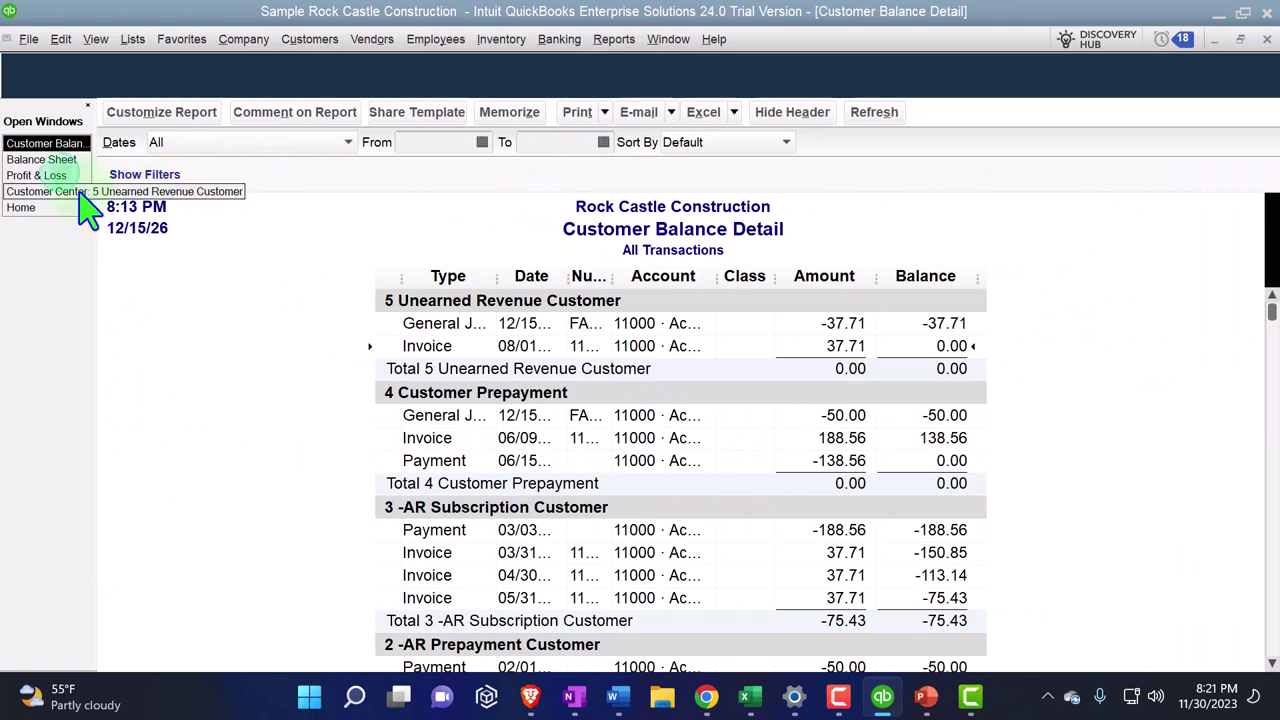
# Step: Review the 5 Unearned Revenue Customer's estimate, sales order, payment and two general journal entries in the Customer Center
pyautogui.click(40, 191)
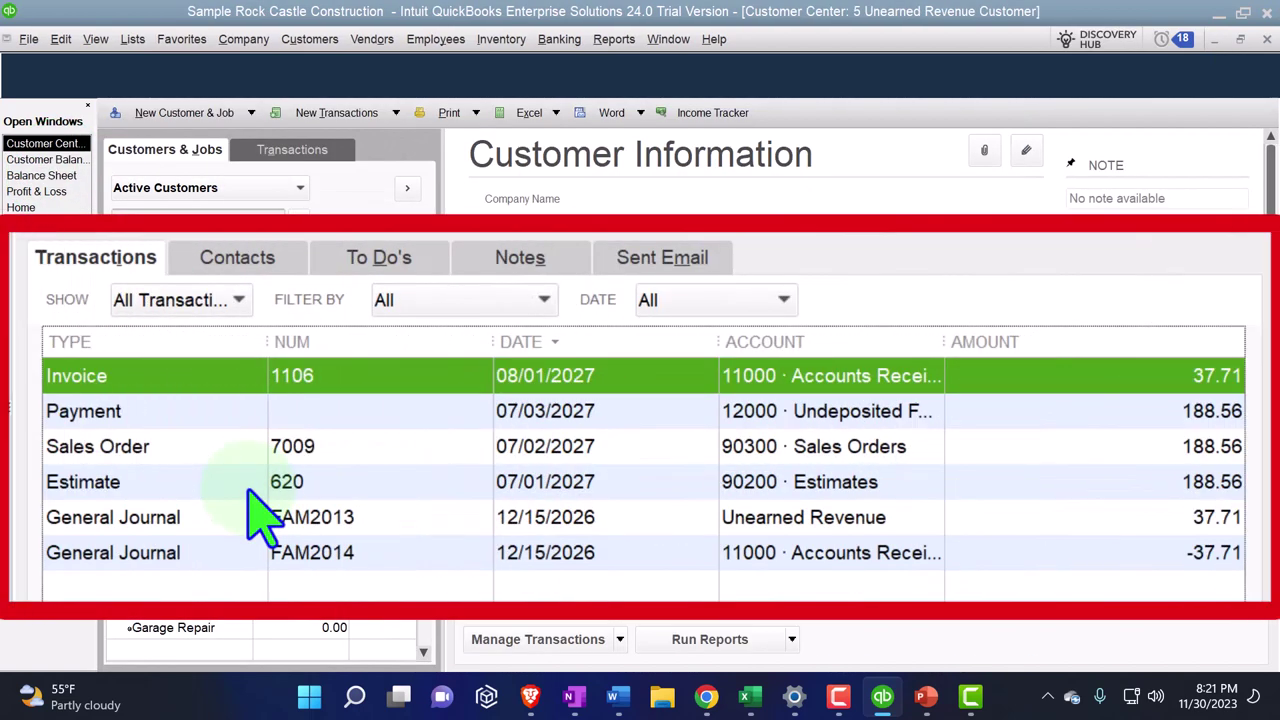
pyautogui.click(125, 484)
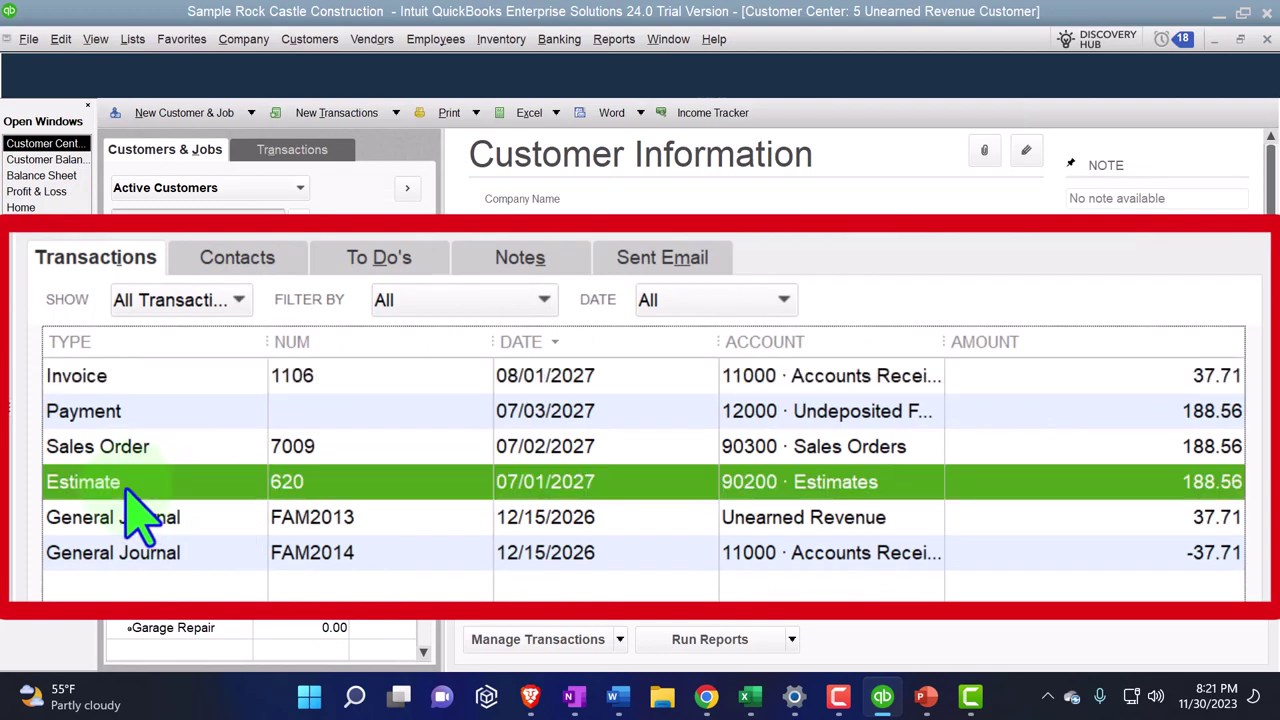
pyautogui.click(115, 448)
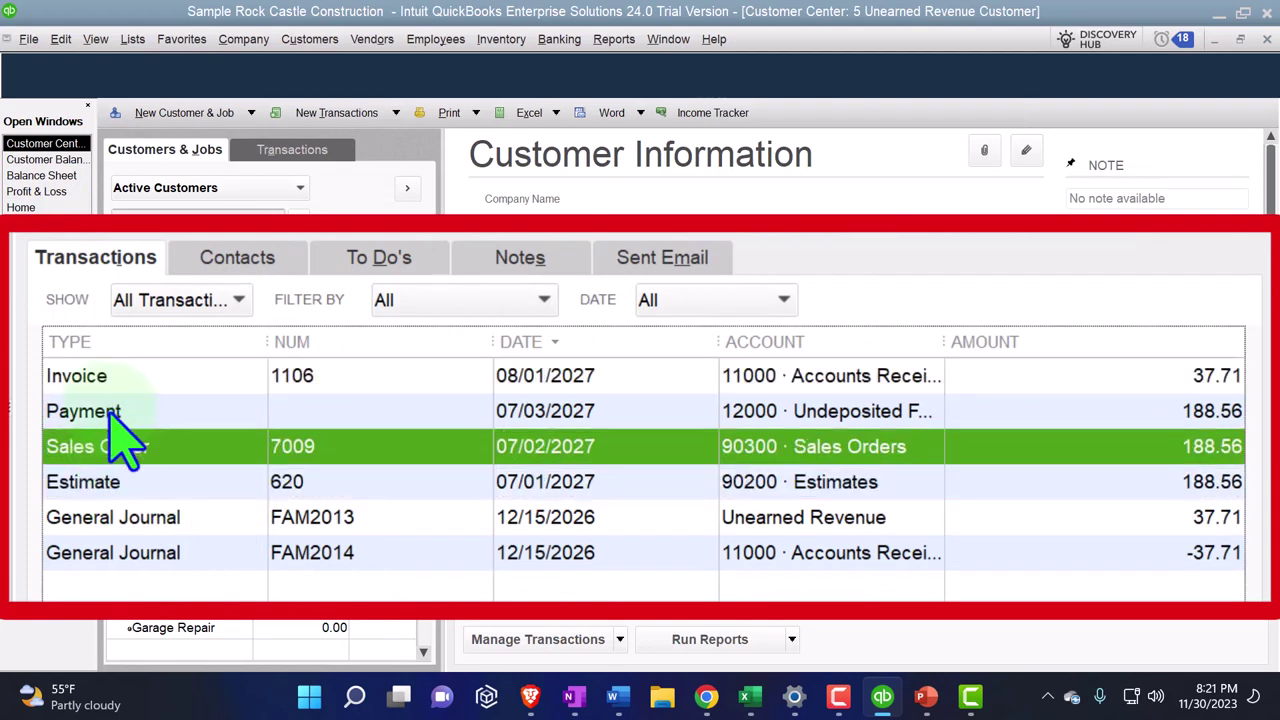
pyautogui.click(112, 418)
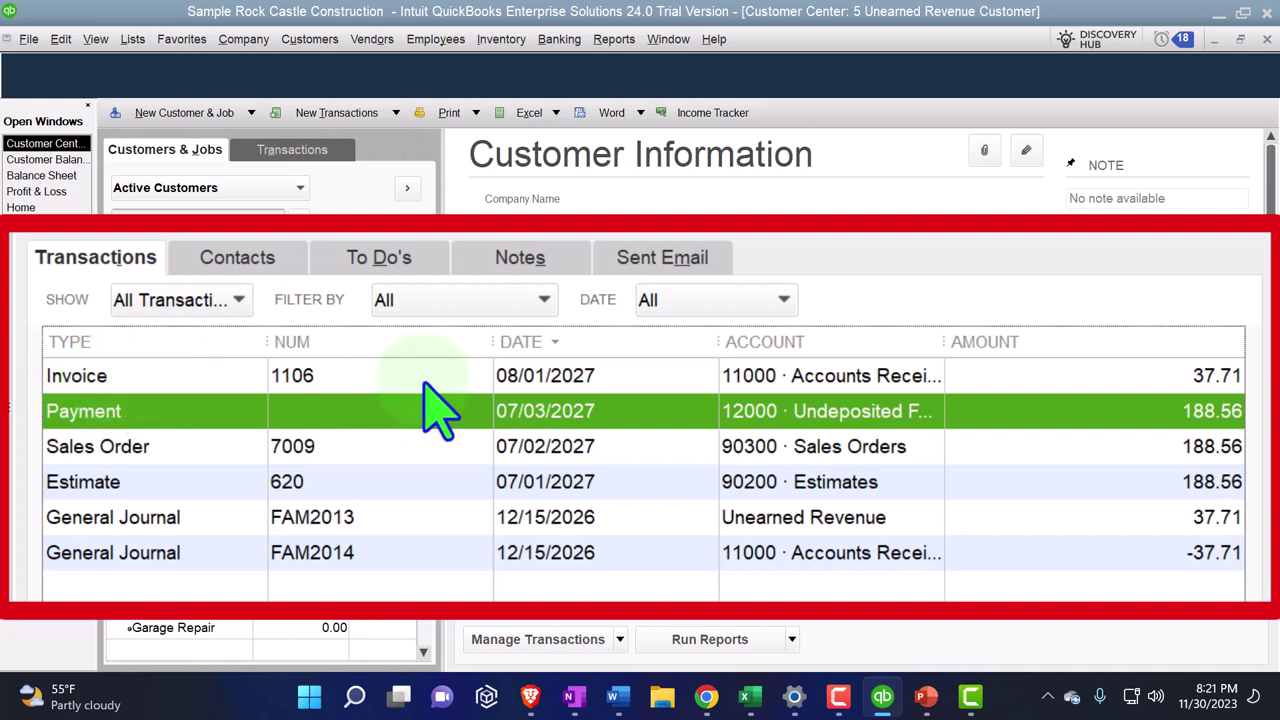
pyautogui.click(190, 517)
pyautogui.click(190, 550)
pyautogui.click(183, 520)
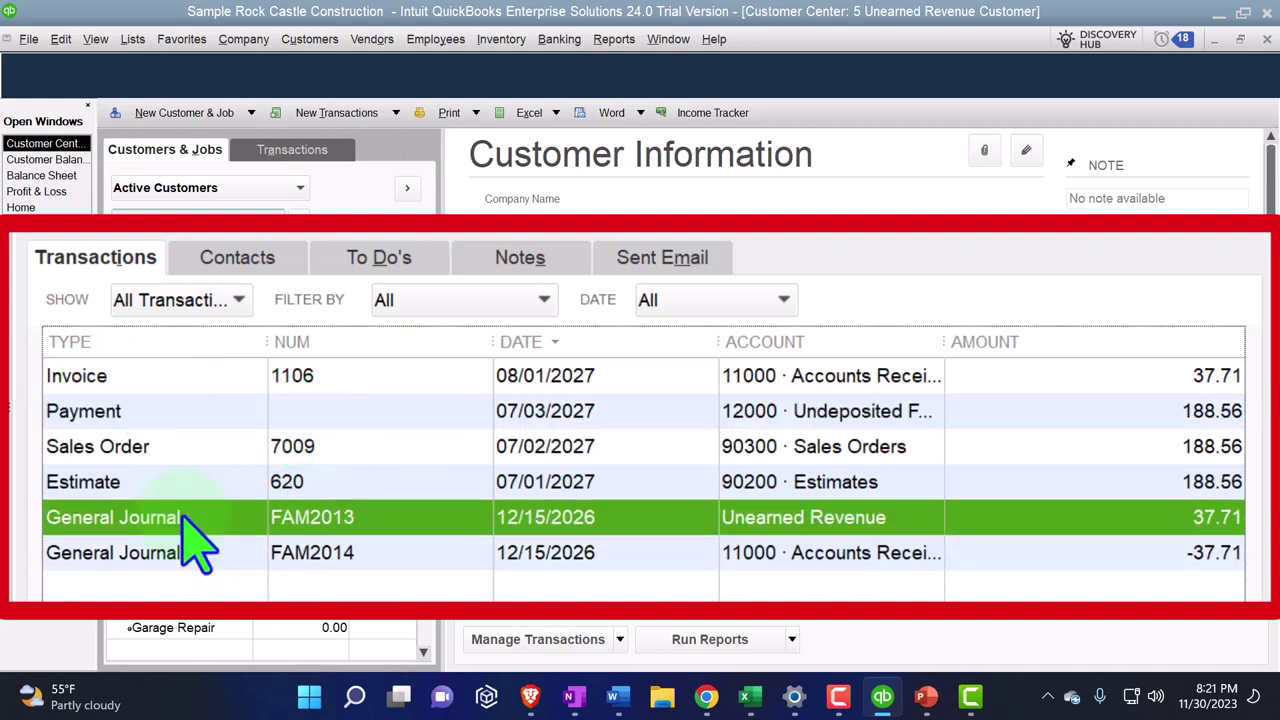
pyautogui.click(185, 550)
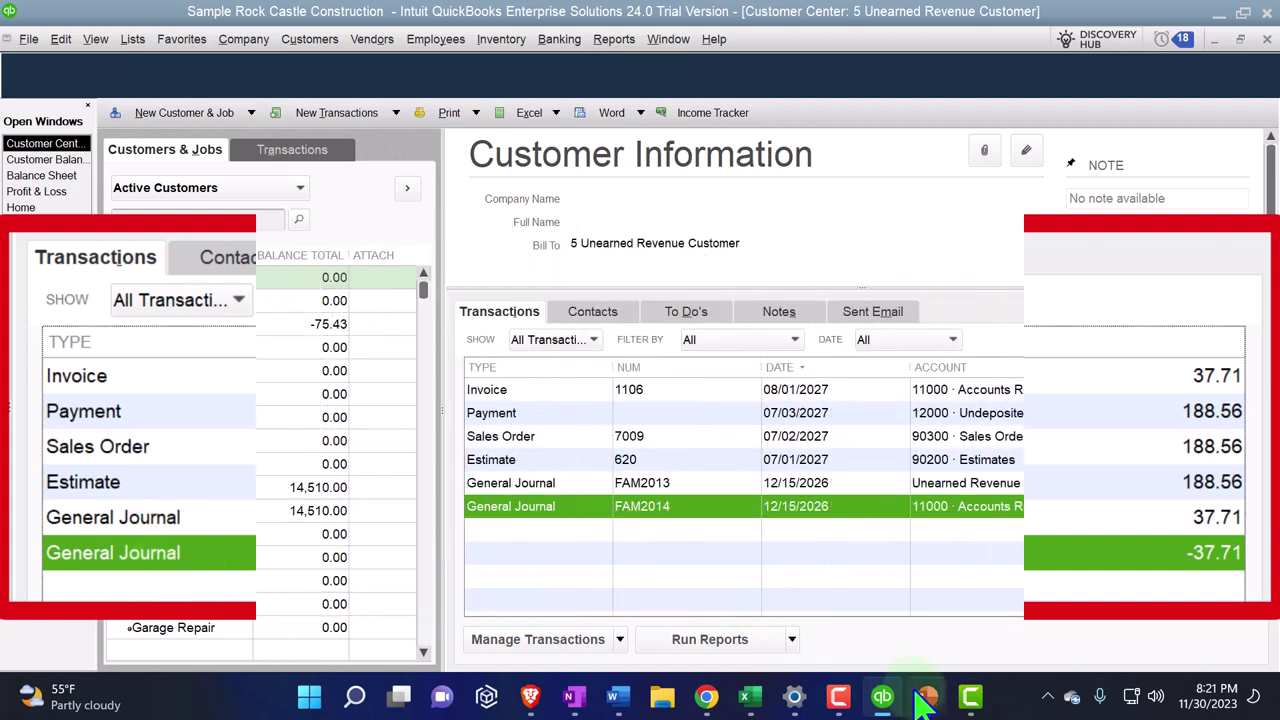
# Step: Examine the Unearned Revenue and Accounts Receivable entries in B14:C15 of the Excel worksheet, and return to QuickBooks
pyautogui.click(752, 697)
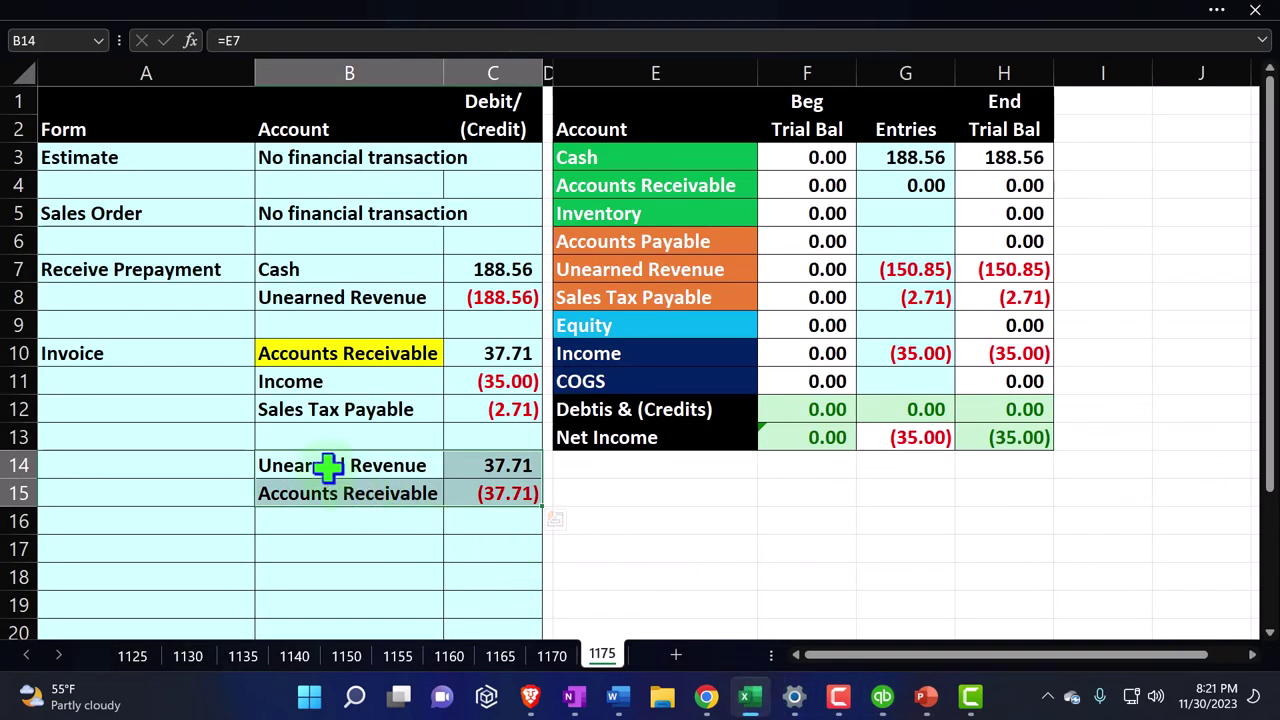
pyautogui.moveTo(331, 461); pyautogui.dragTo(532, 499)
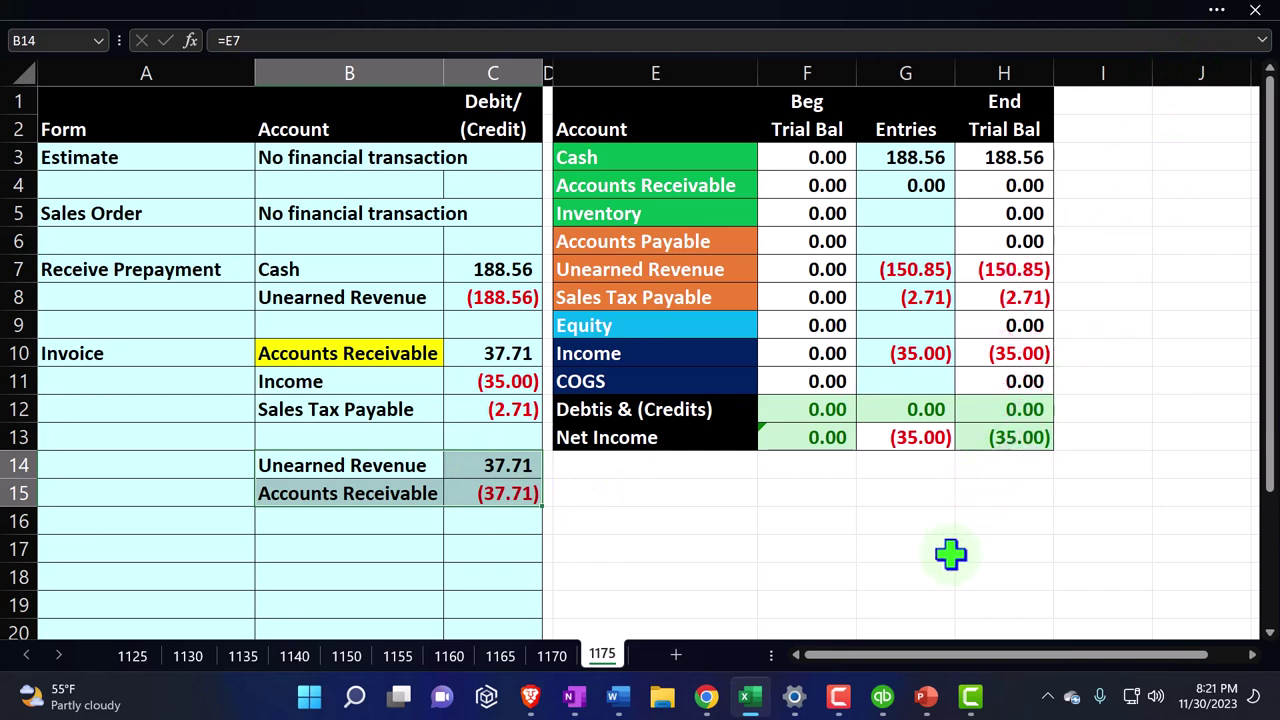
pyautogui.click(882, 697)
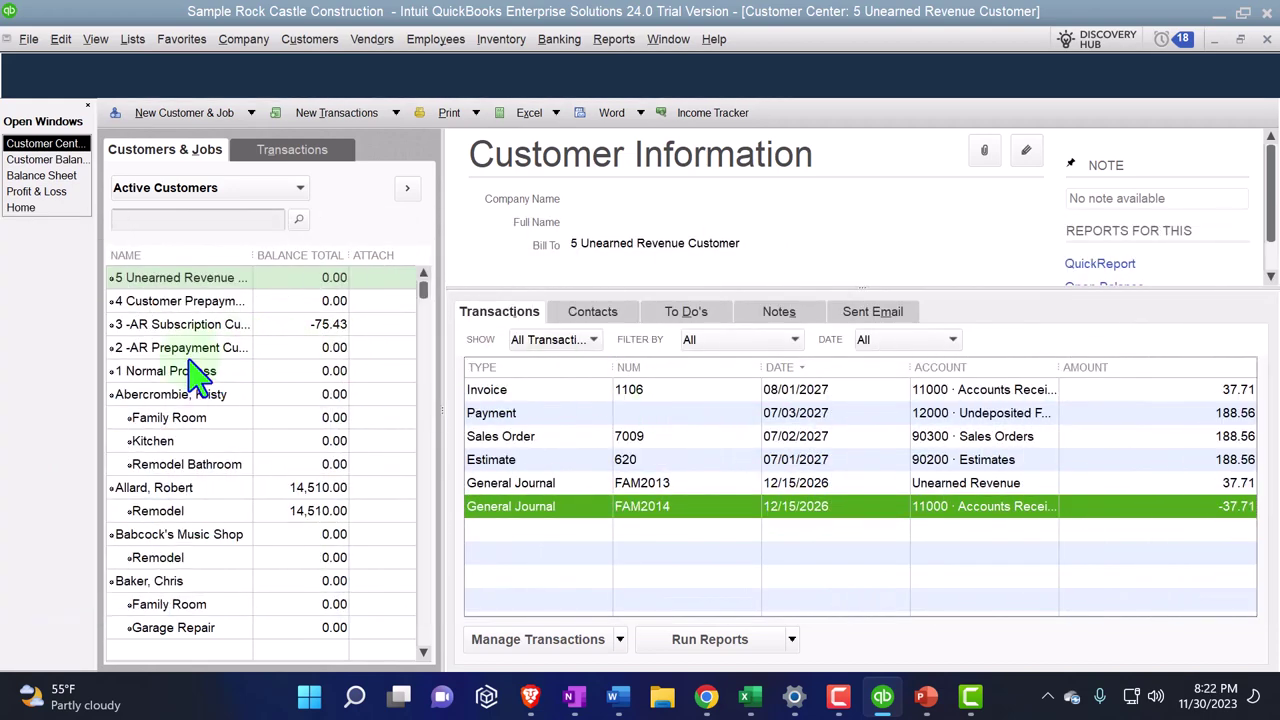
# Step: Compare the transaction histories of the 2 -AR Prepayment, 3 -AR Subscription and 5 Unearned Revenue customers in the Customer Center
pyautogui.click(185, 347)
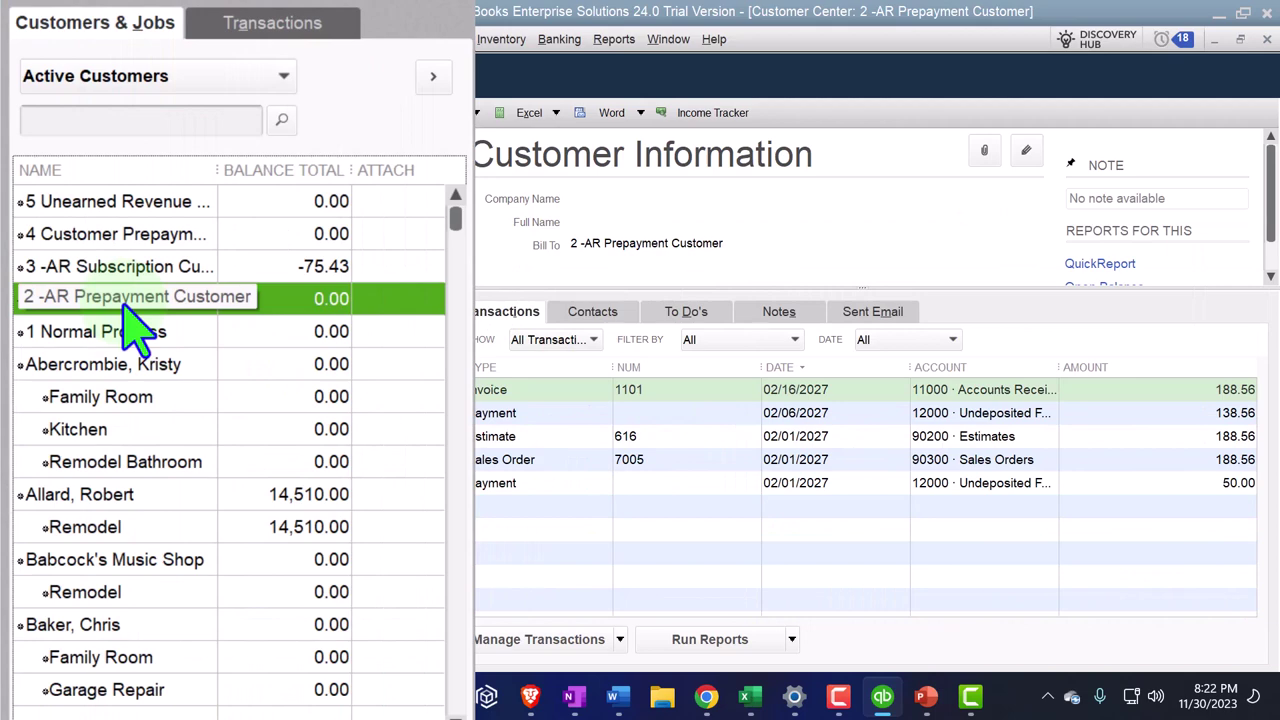
pyautogui.click(132, 270)
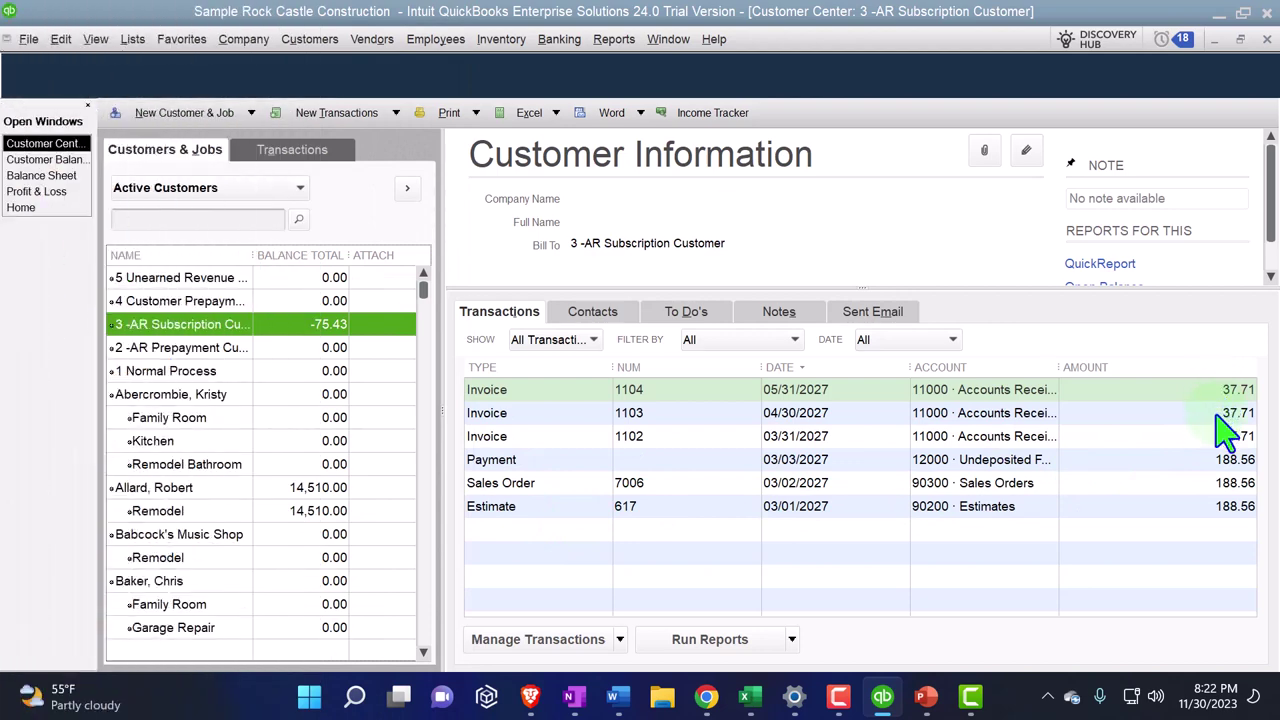
pyautogui.click(150, 278)
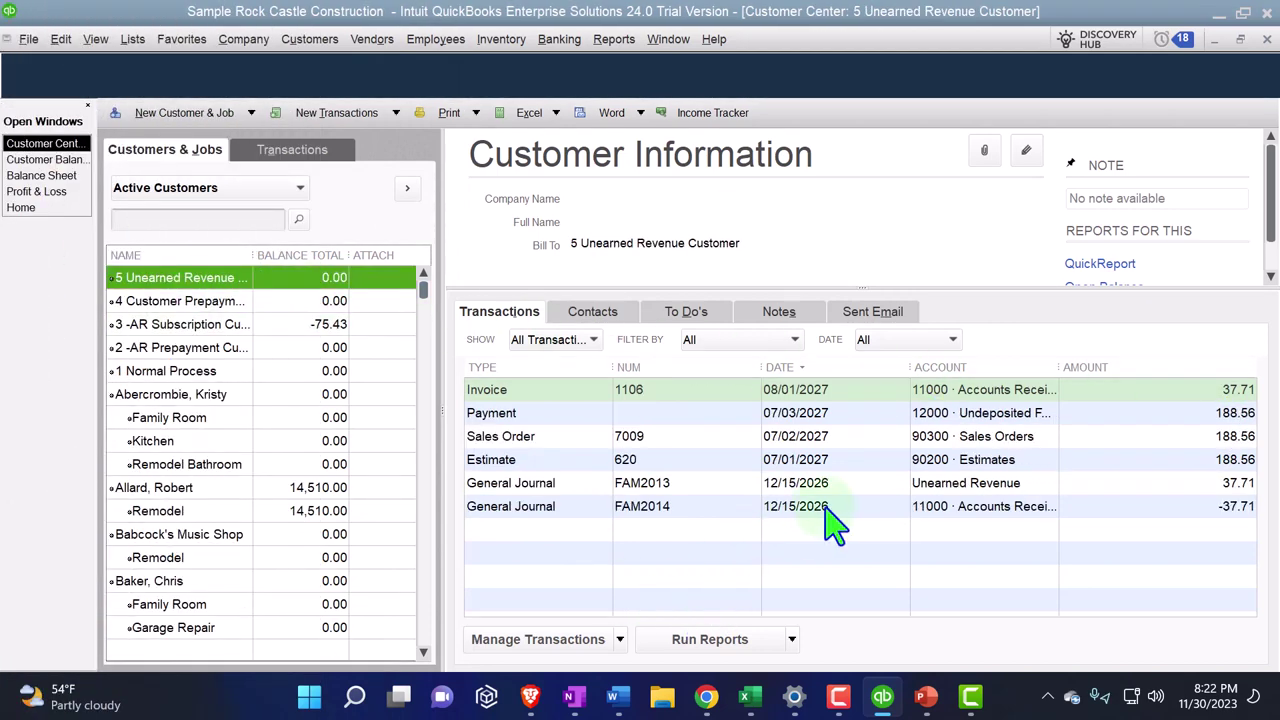
# Step: Open the Account for Prepayment Transfer register from the Chart of Accounts, review its general journal entries' dates, and close the register
pyautogui.click(133, 39)
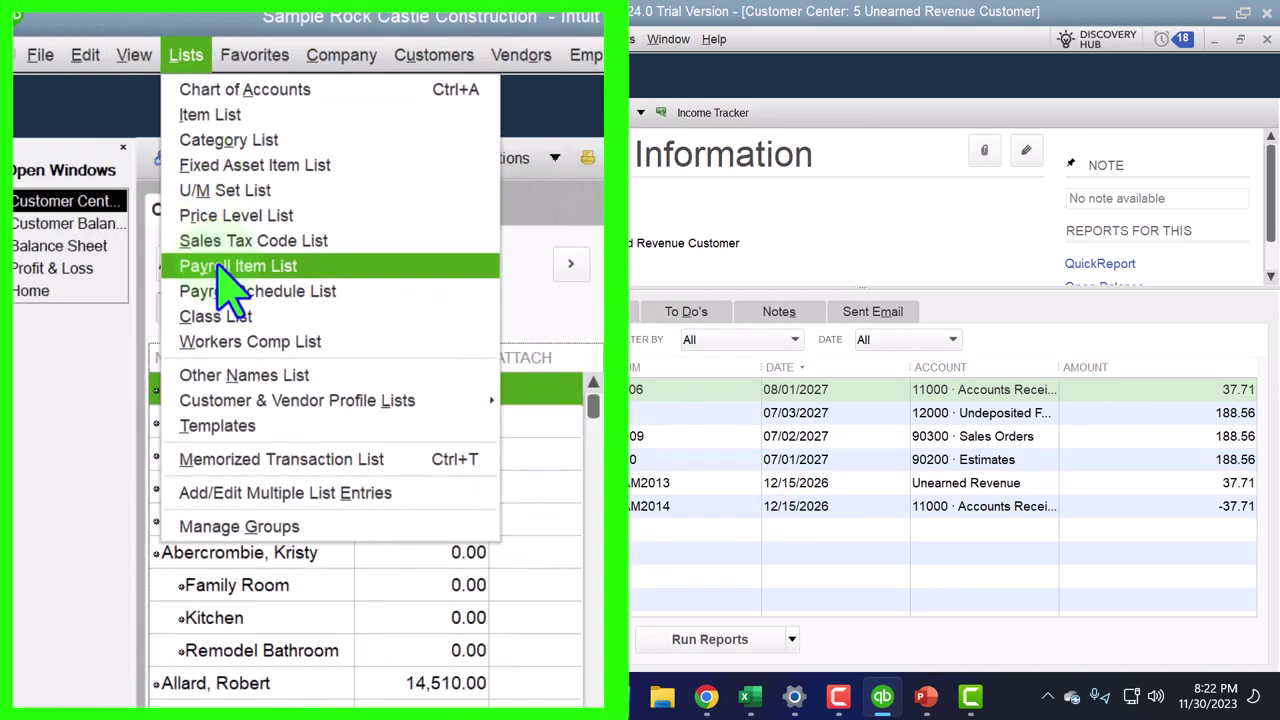
pyautogui.click(165, 62)
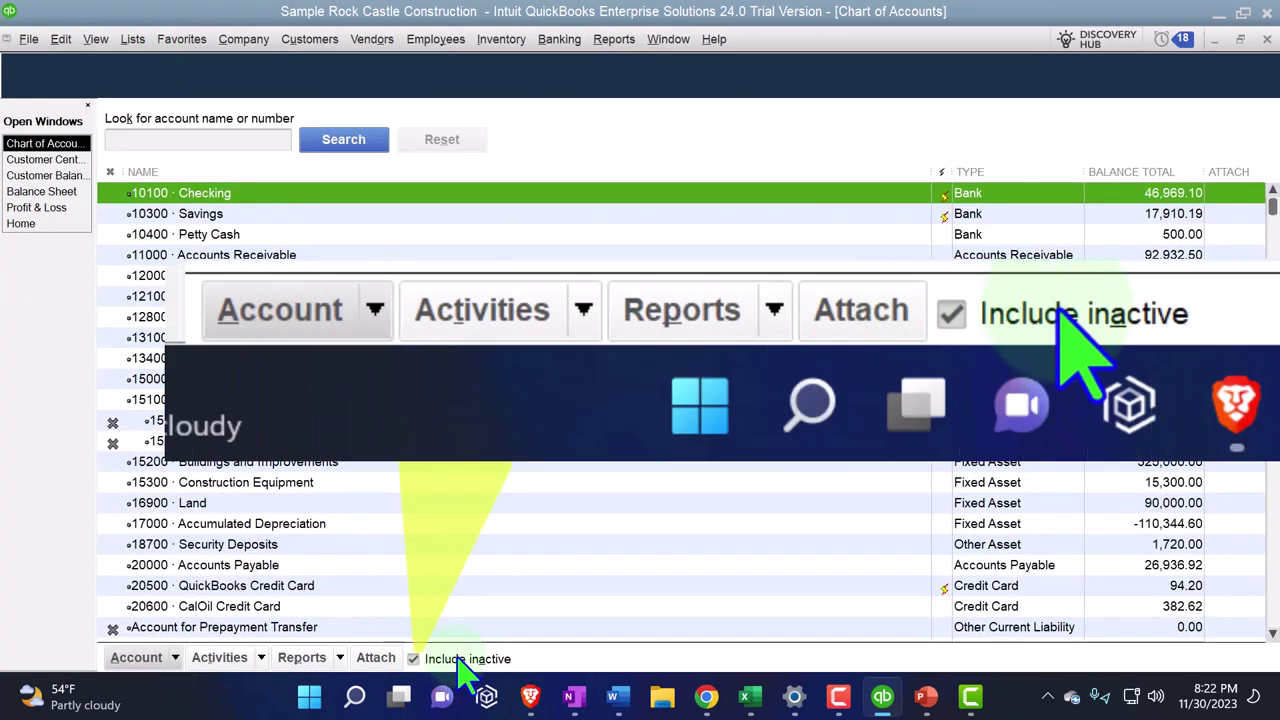
pyautogui.scroll(-3, 415, 423)
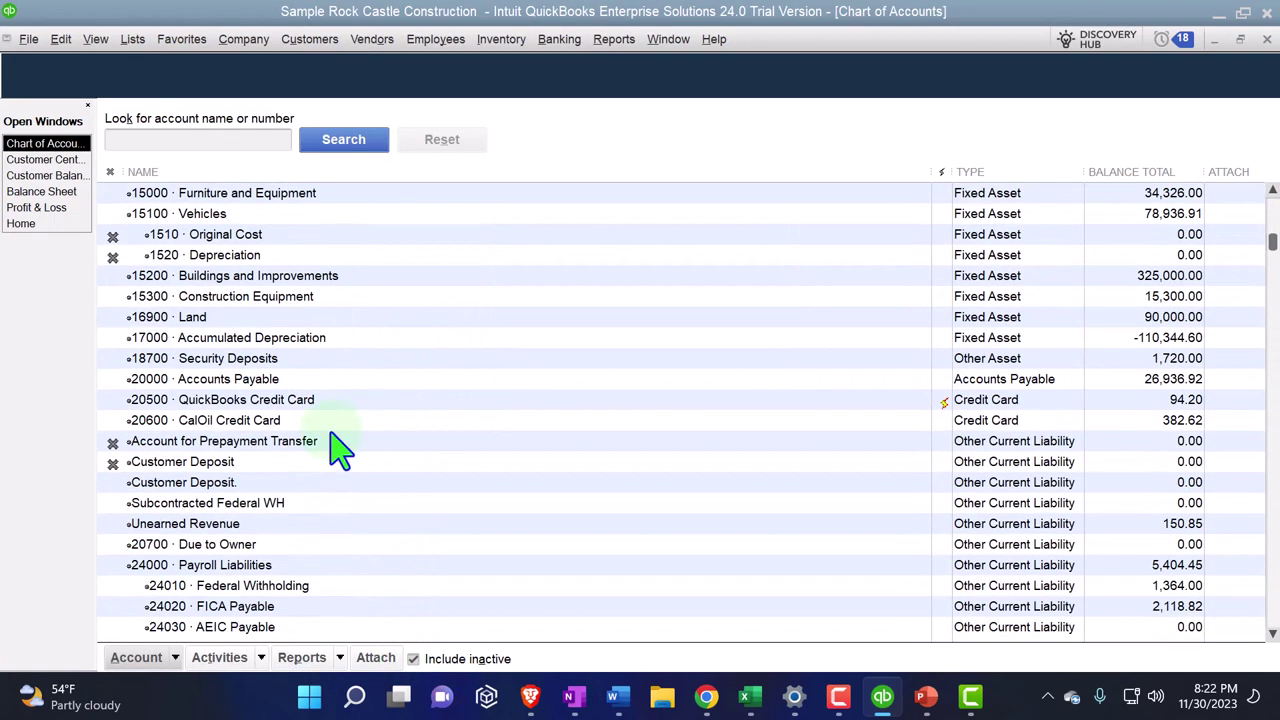
pyautogui.doubleClick(213, 443)
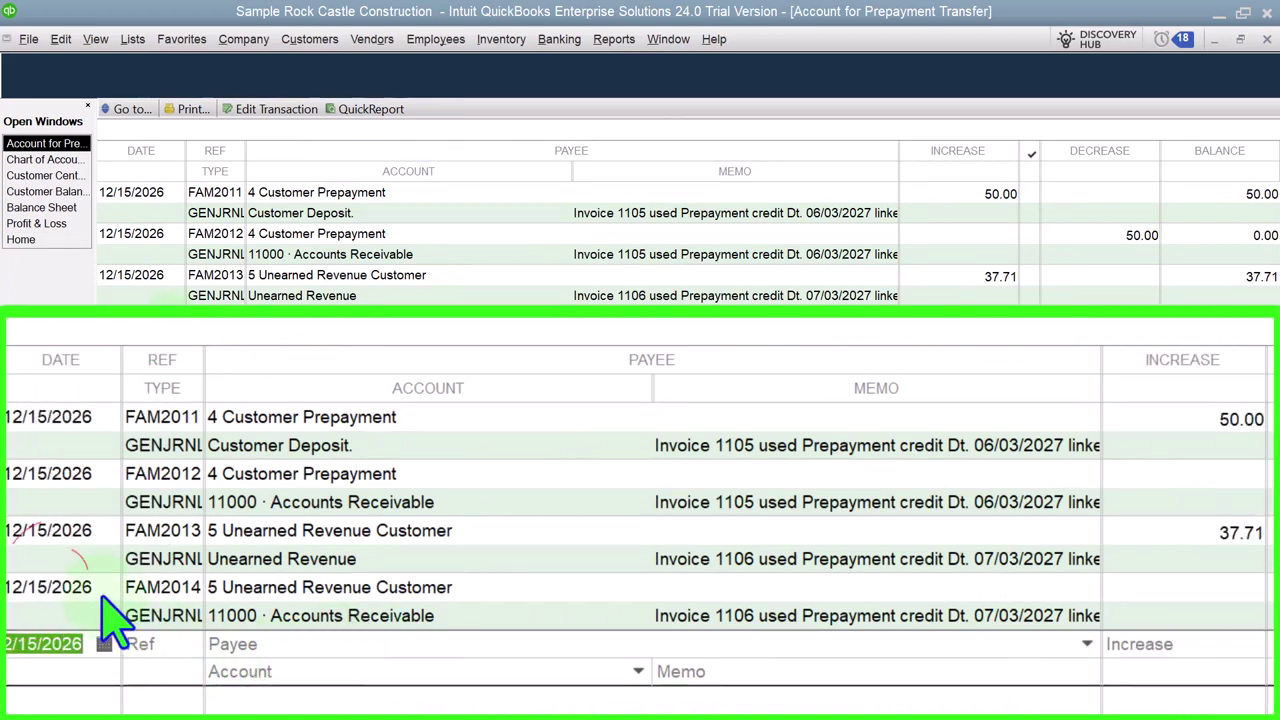
pyautogui.click(110, 612)
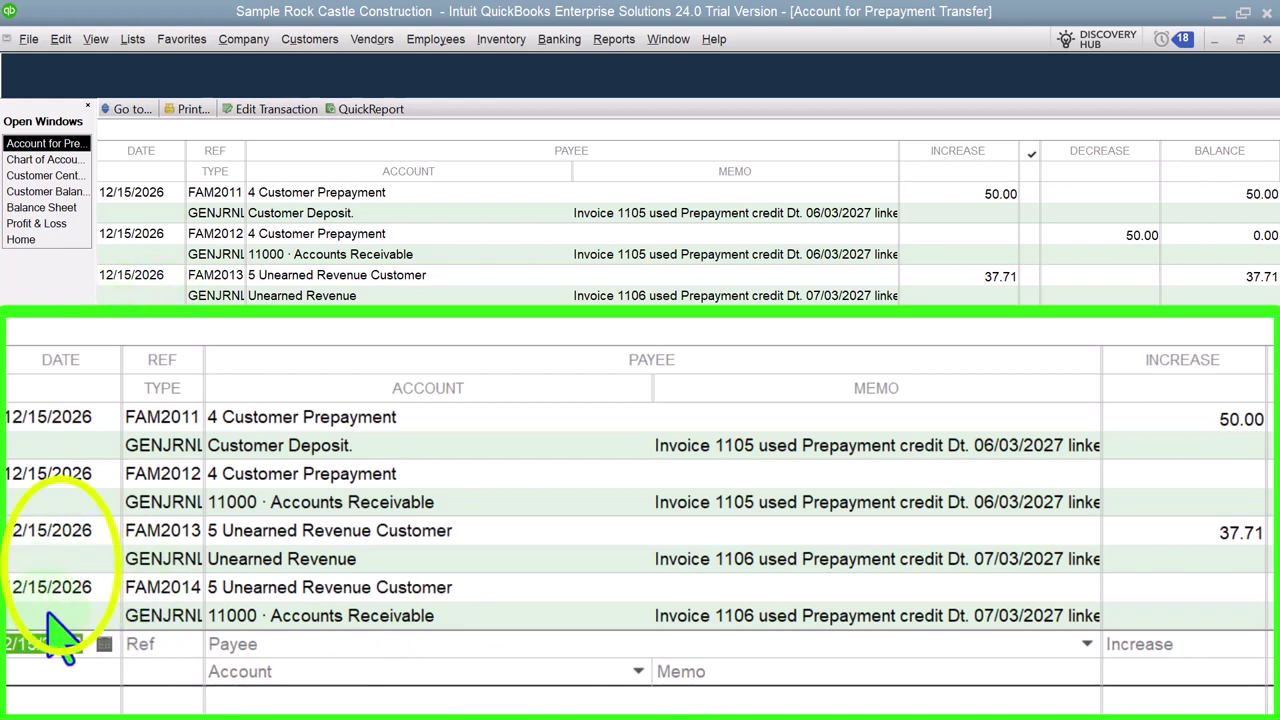
pyautogui.click(115, 190)
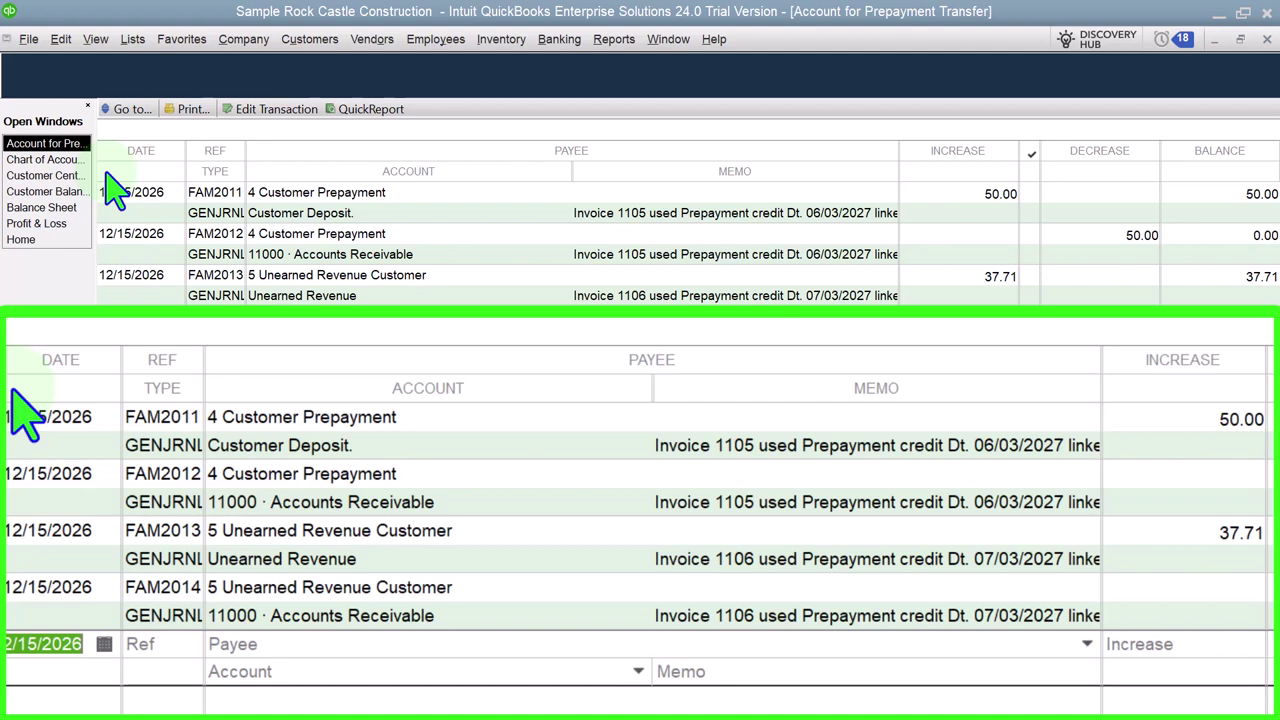
pyautogui.click(1266, 40)
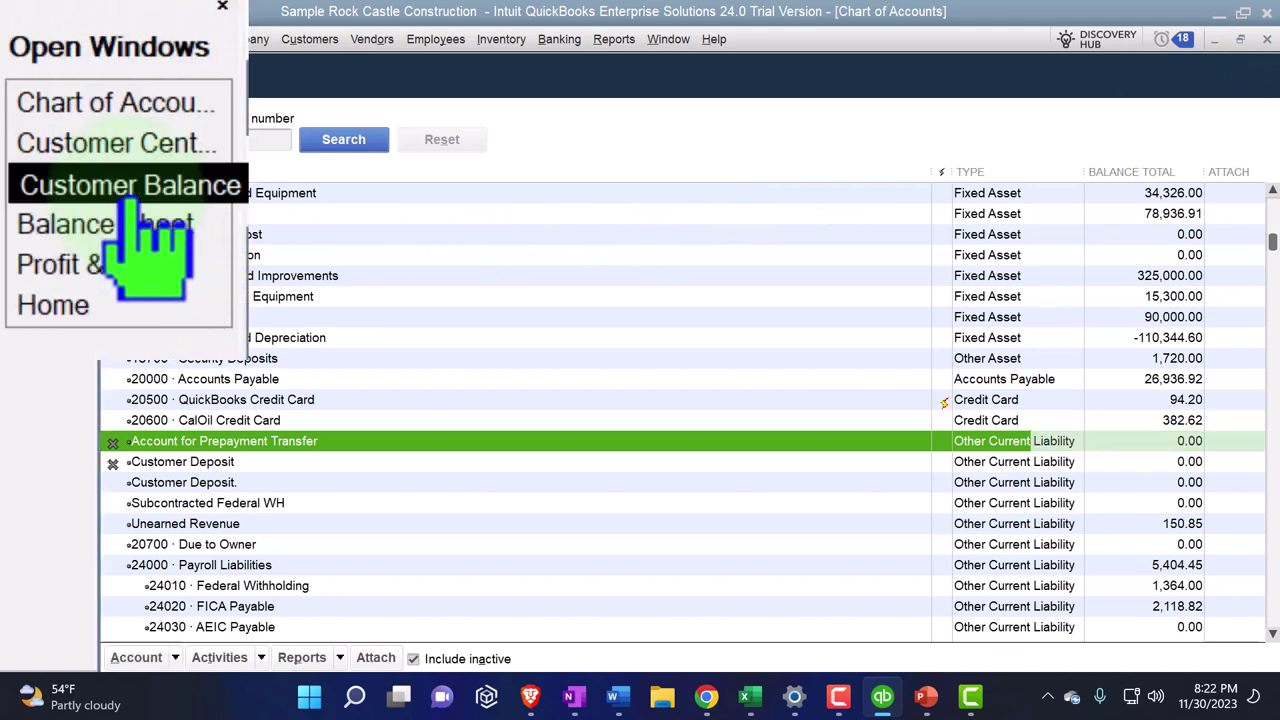
pyautogui.click(45, 175)
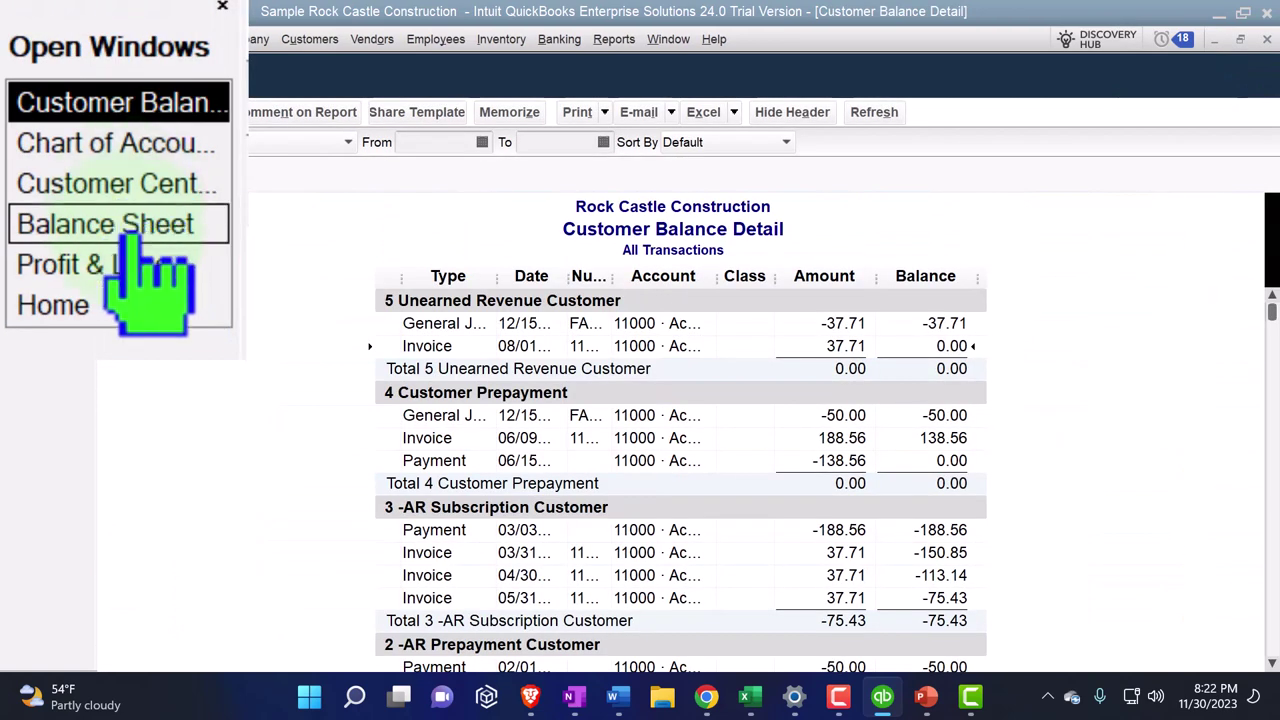
pyautogui.click(112, 302)
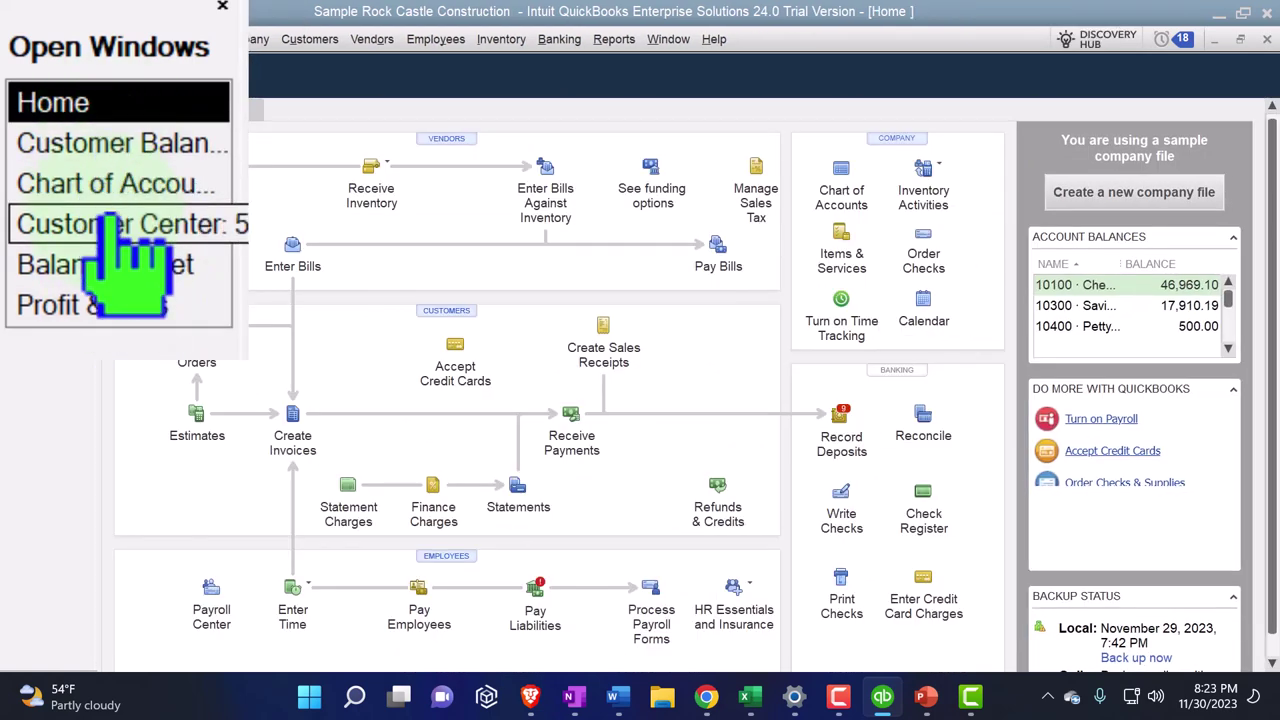
pyautogui.click(106, 148)
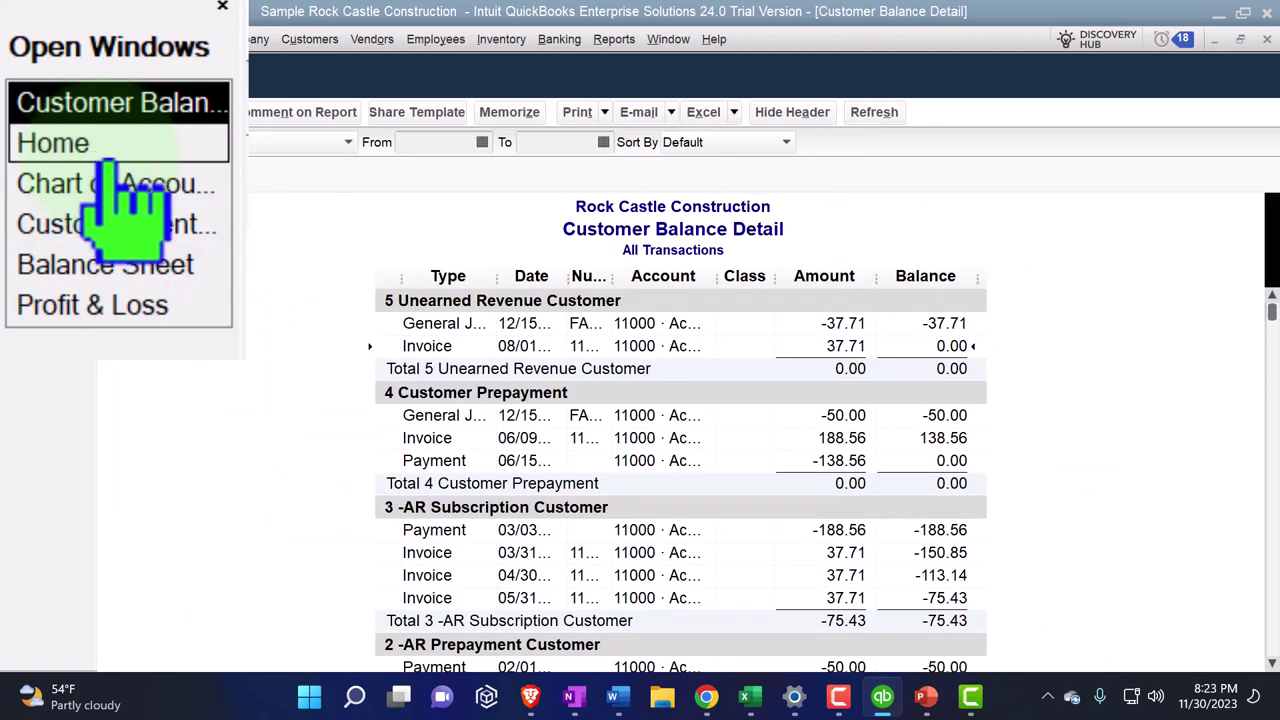
# Step: Open sales order 7009 from the 5 Unearned Revenue Customer's transactions in the Customer Center
pyautogui.click(110, 226)
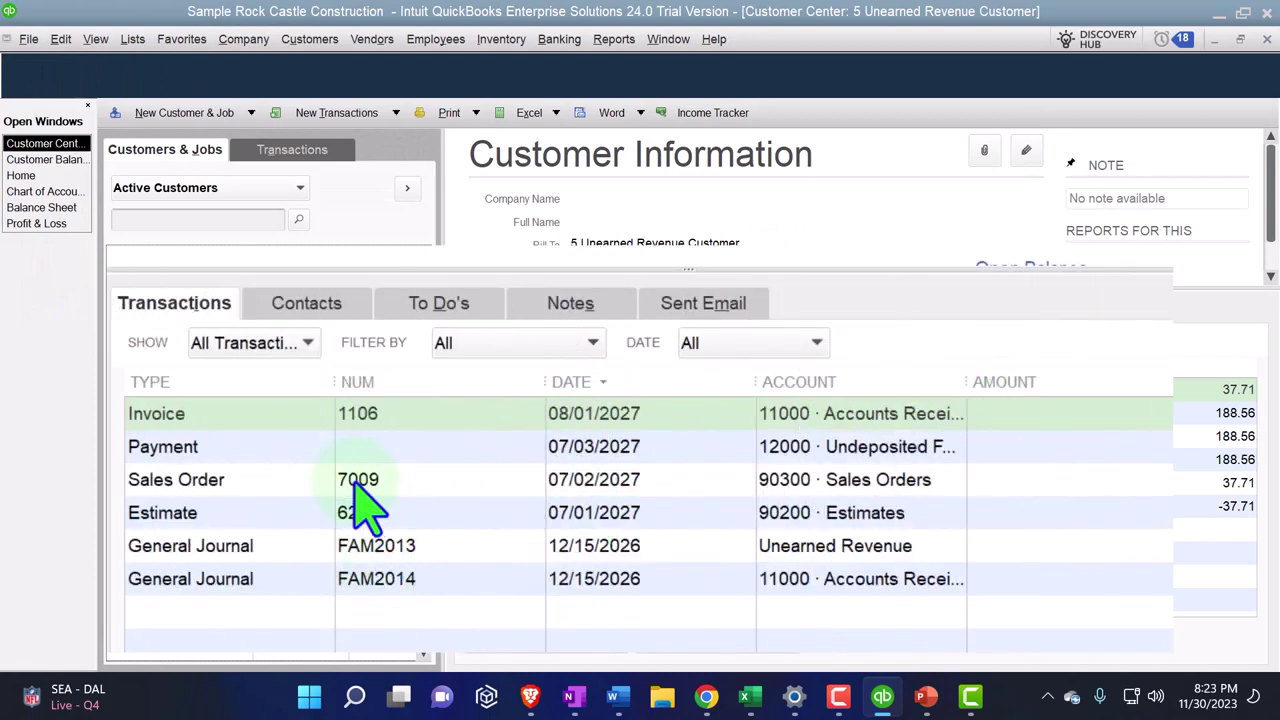
pyautogui.click(247, 418)
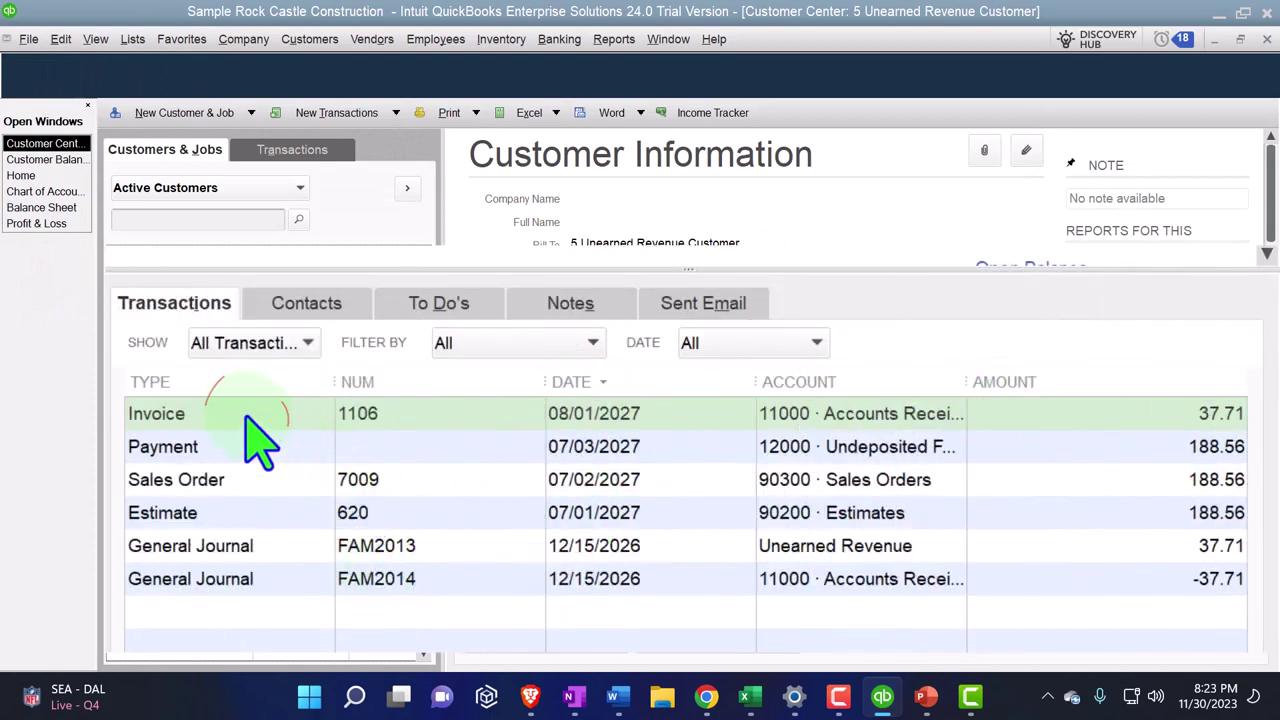
pyautogui.doubleClick(212, 478)
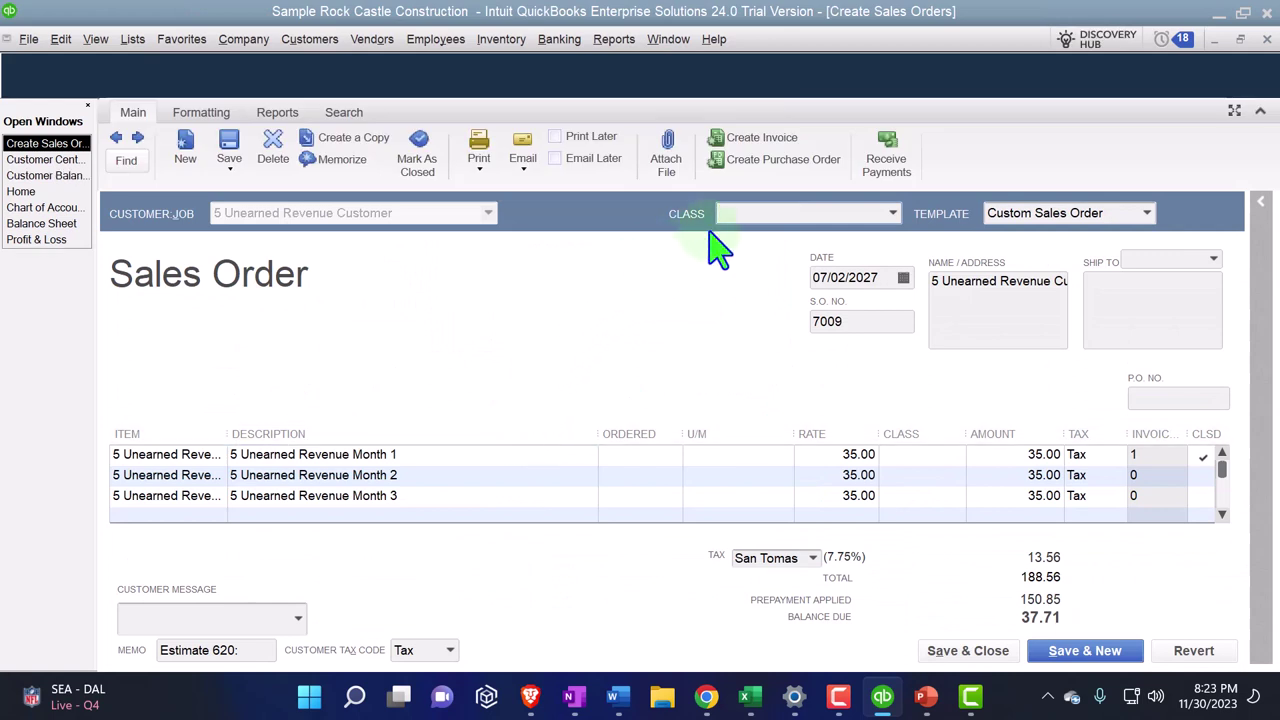
pyautogui.click(745, 215)
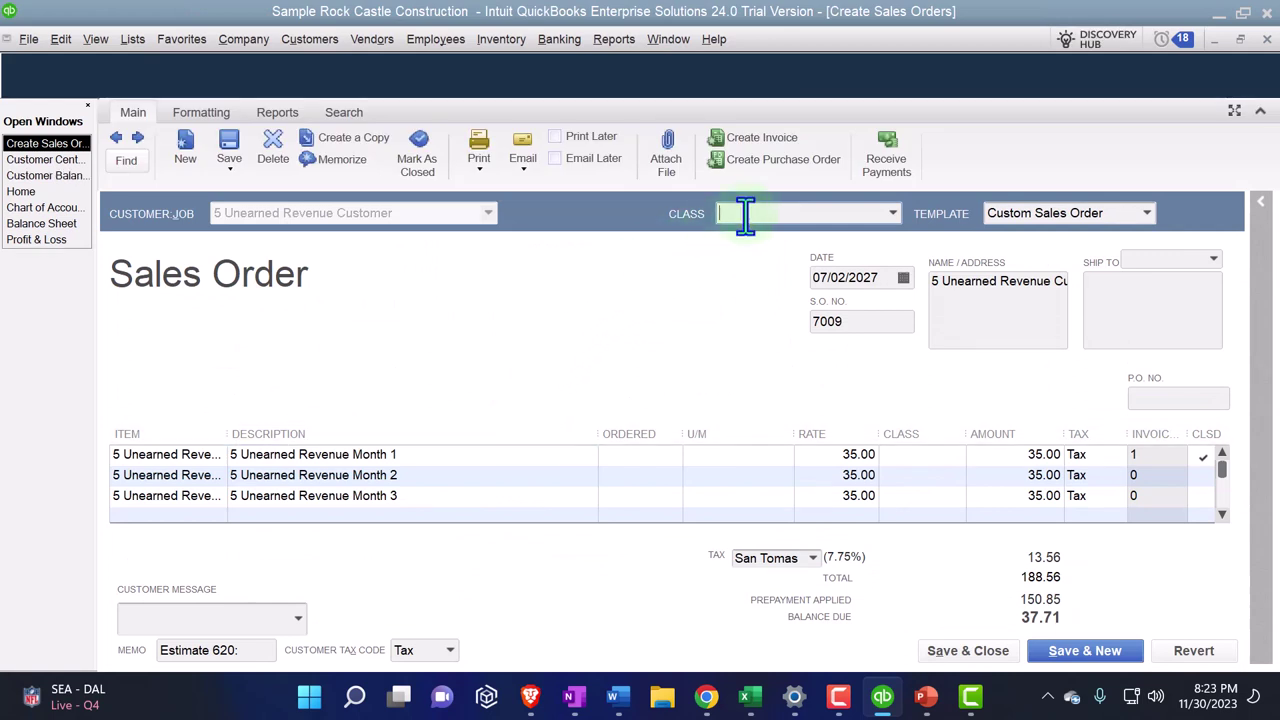
# Step: Create an invoice for selected items of the sales order, including only the 5 Unearned Revenue Month 2 line
pyautogui.click(755, 137)
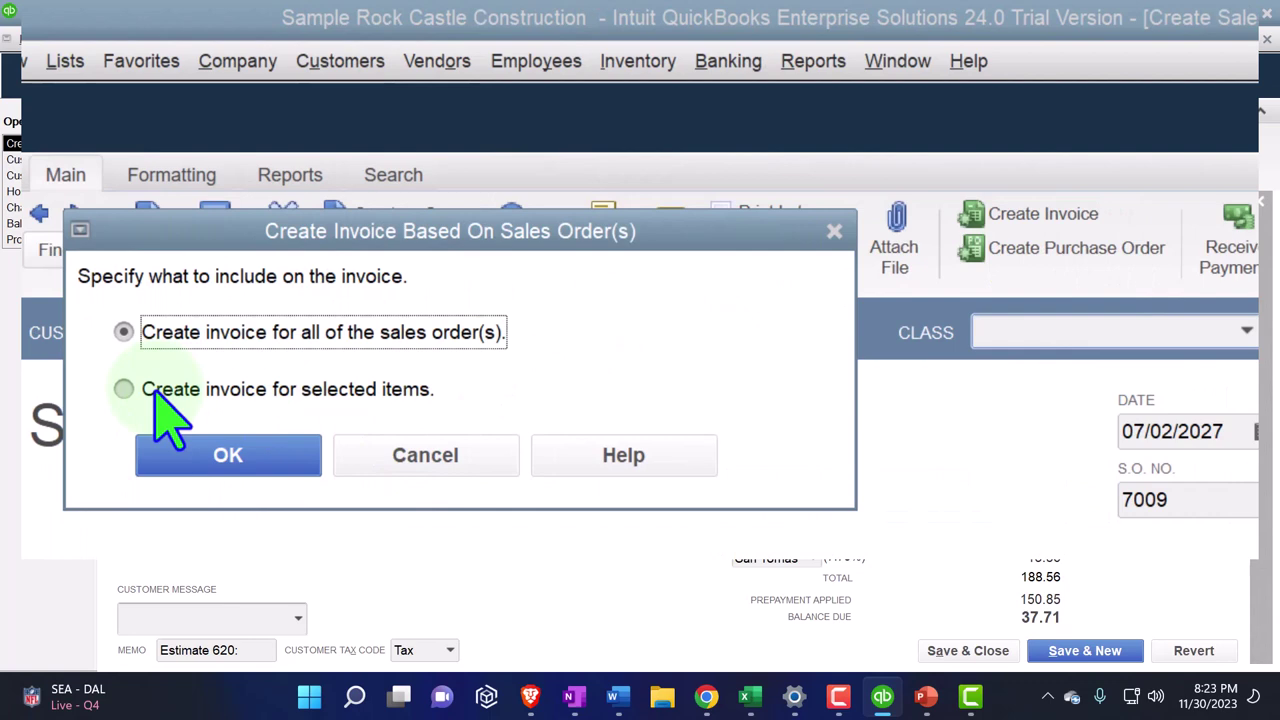
pyautogui.click(158, 392)
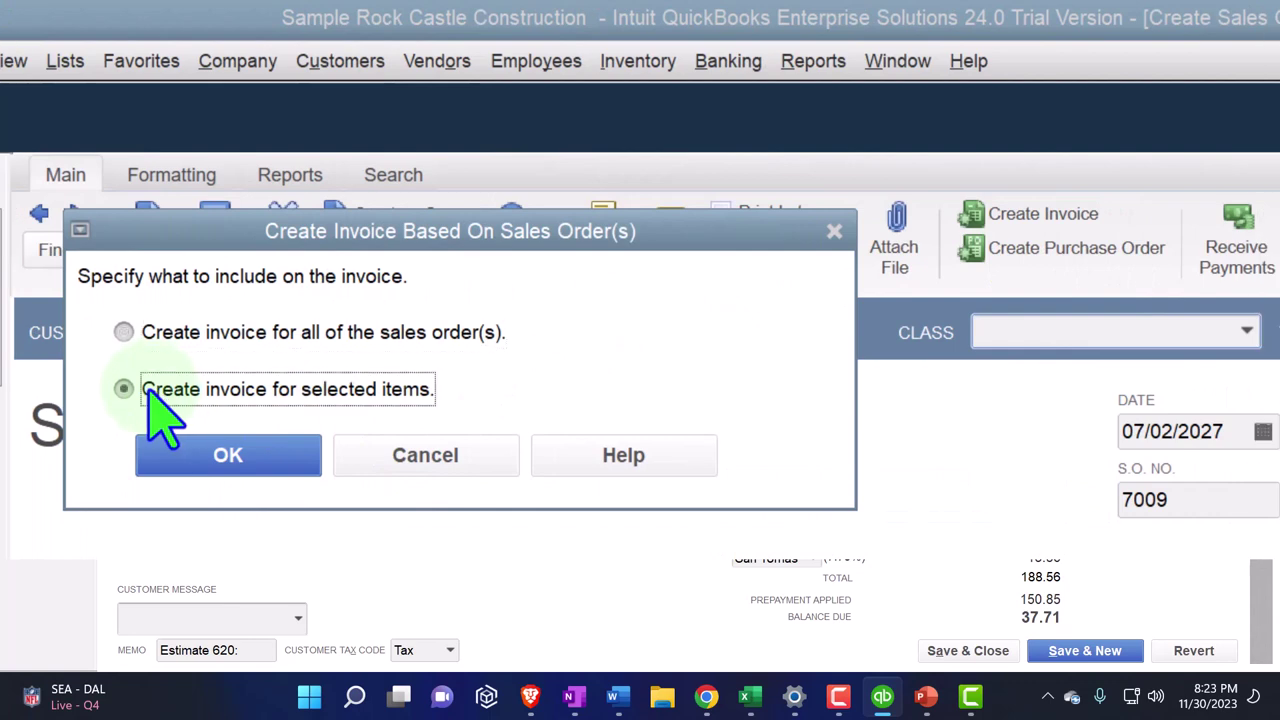
pyautogui.click(285, 452)
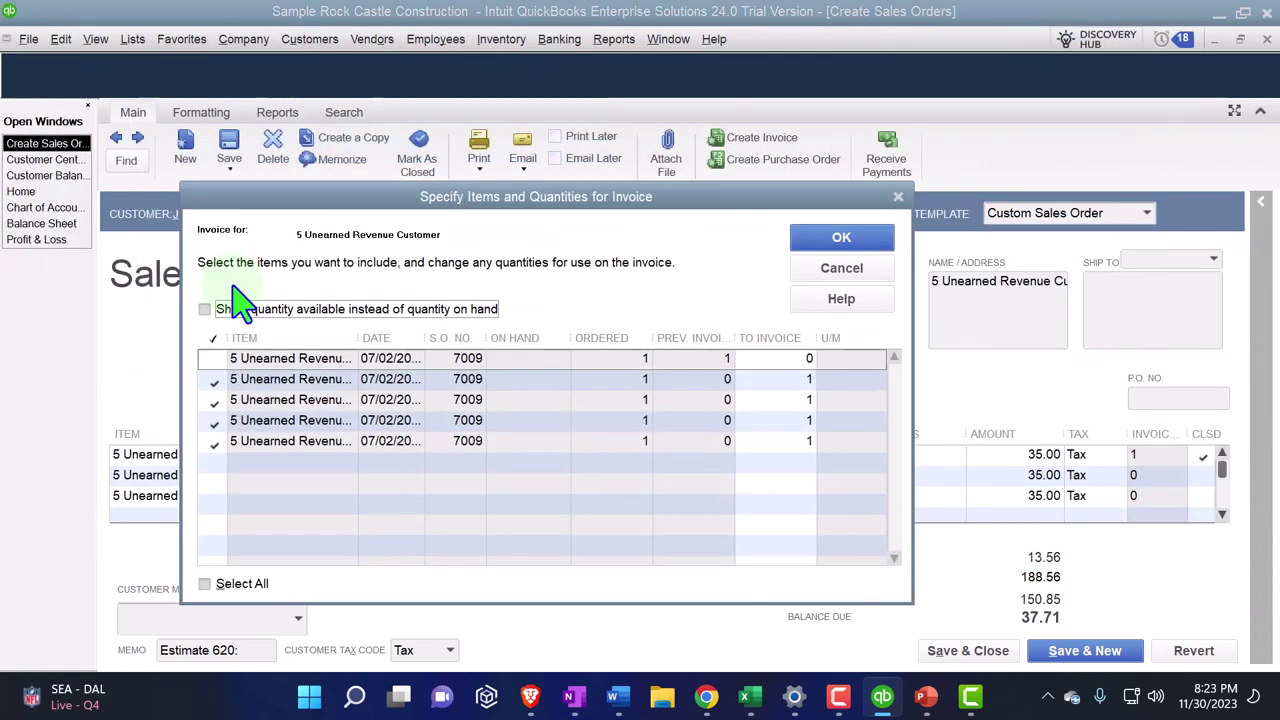
pyautogui.click(213, 358)
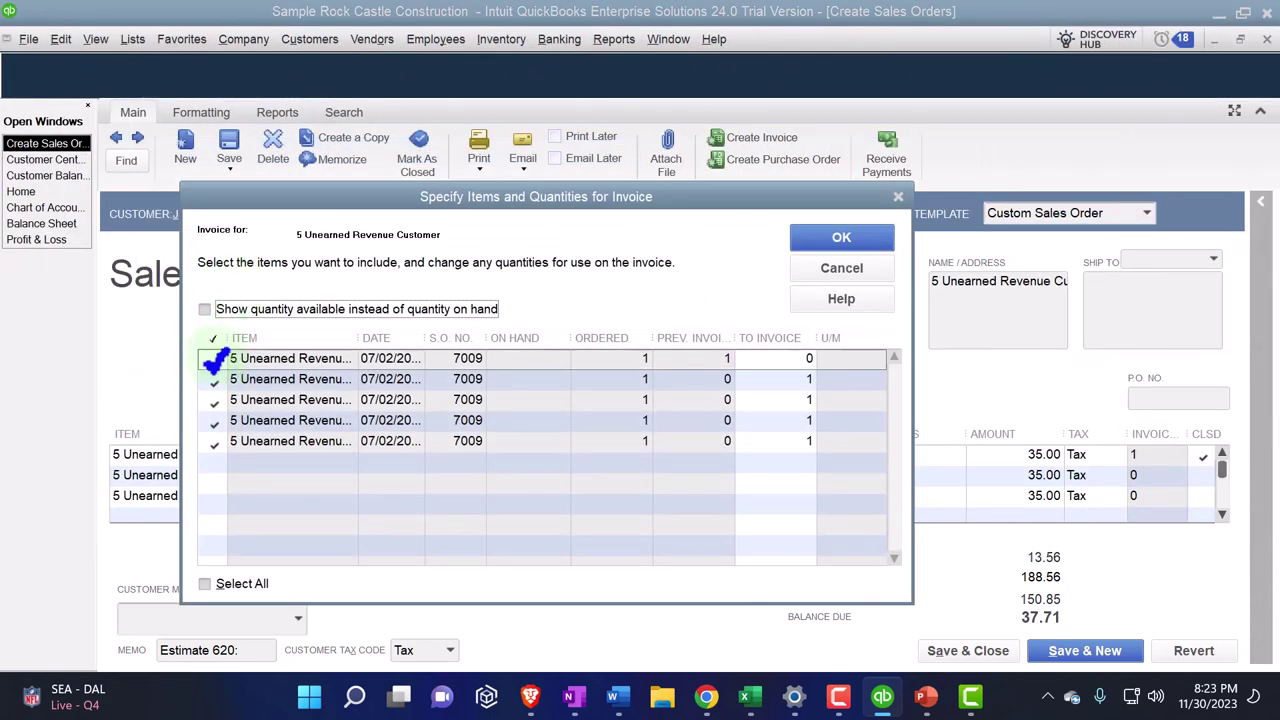
pyautogui.click(213, 399)
pyautogui.click(213, 420)
pyautogui.click(213, 441)
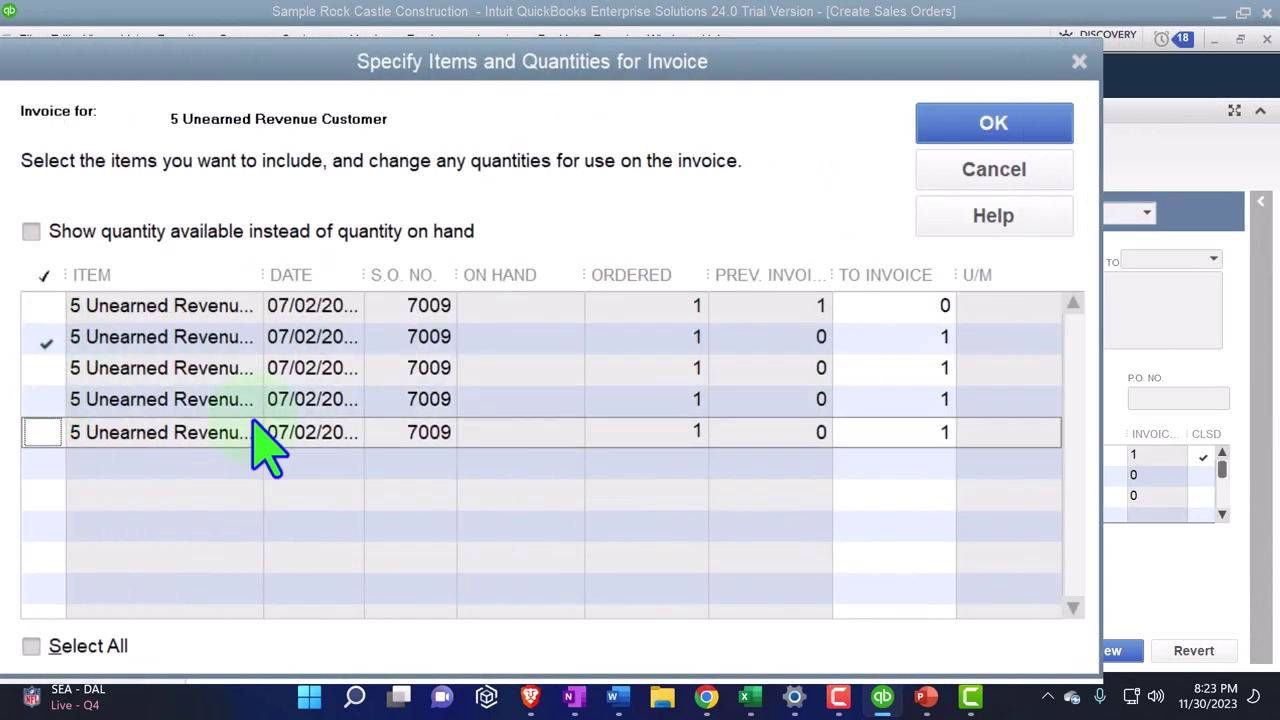
pyautogui.click(1000, 128)
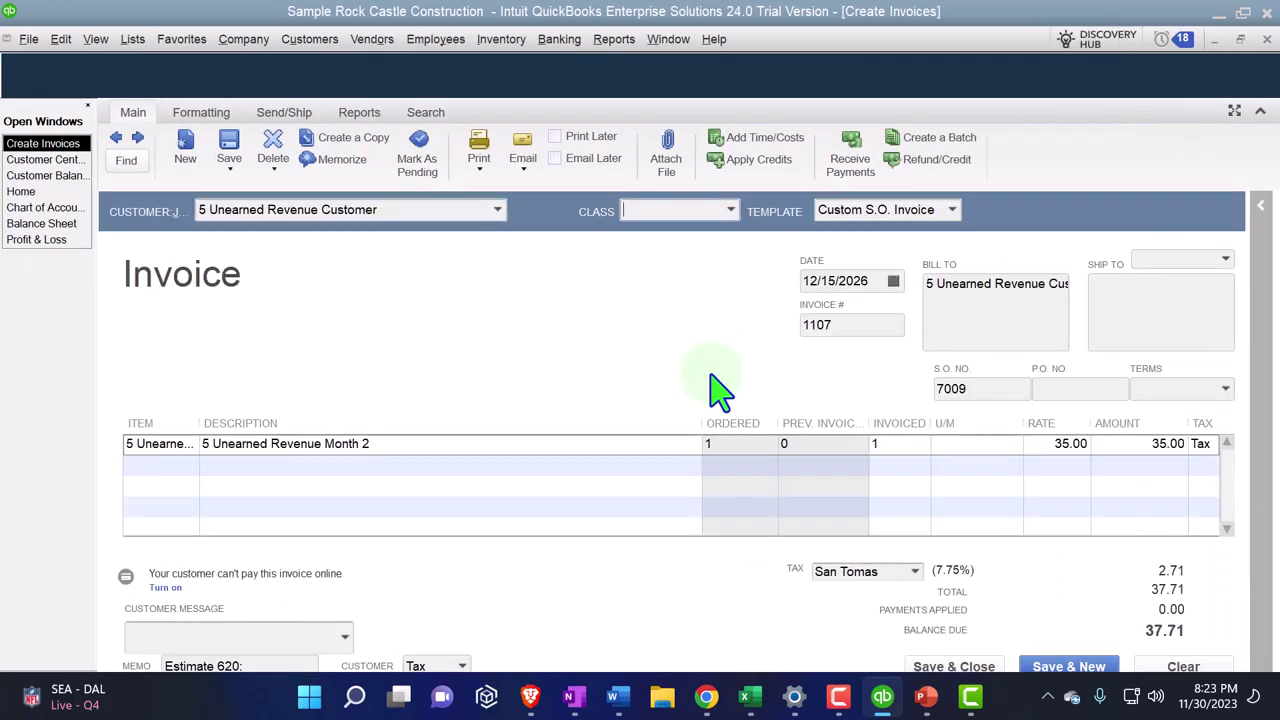
# Step: Date the Month 2 invoice 09/01/2027 and move on to the line item's rate
pyautogui.write('9')
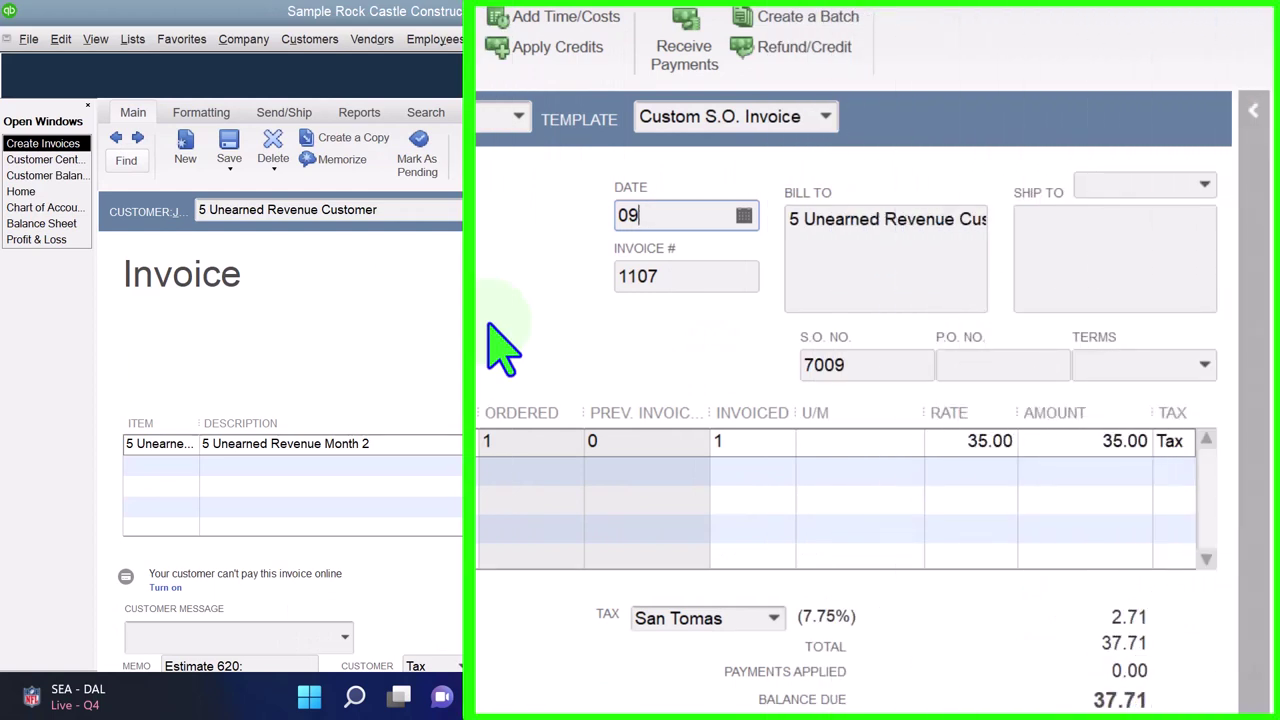
pyautogui.write('01')
pyautogui.press('Tab')
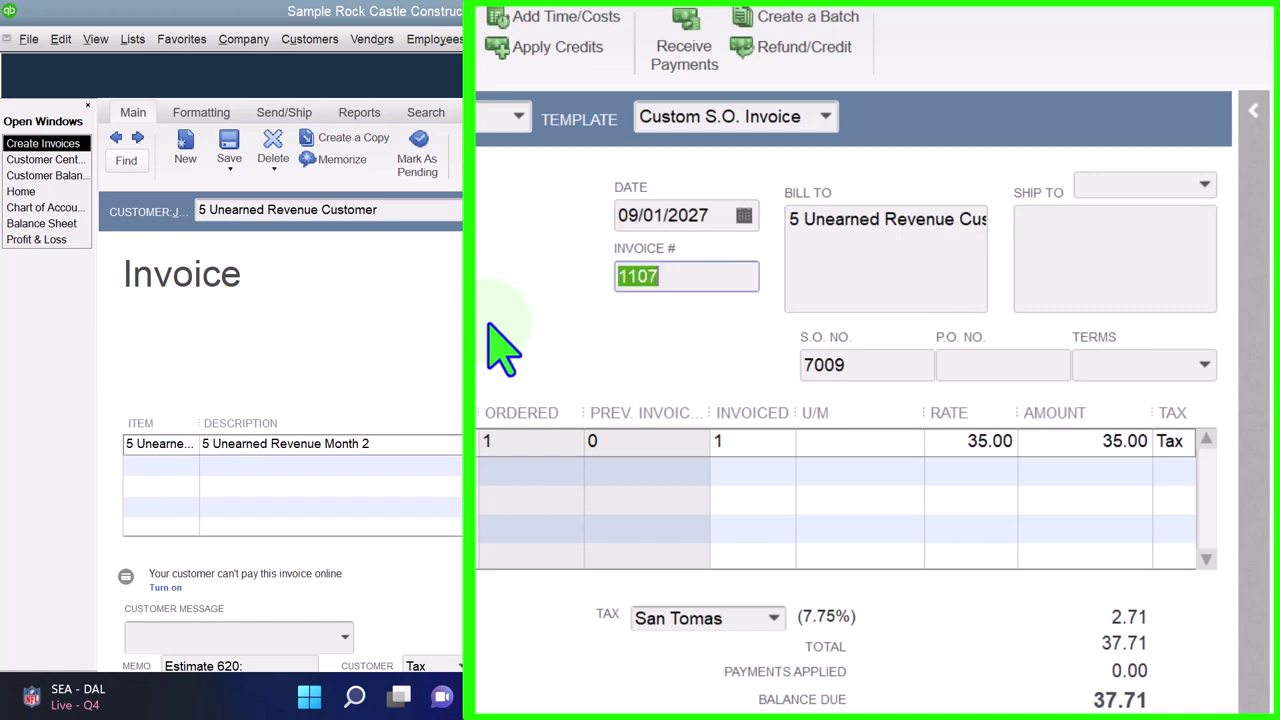
pyautogui.press('Tab')
pyautogui.press('Tab')
pyautogui.press('Tab')
pyautogui.press('Tab')
pyautogui.press('Tab')
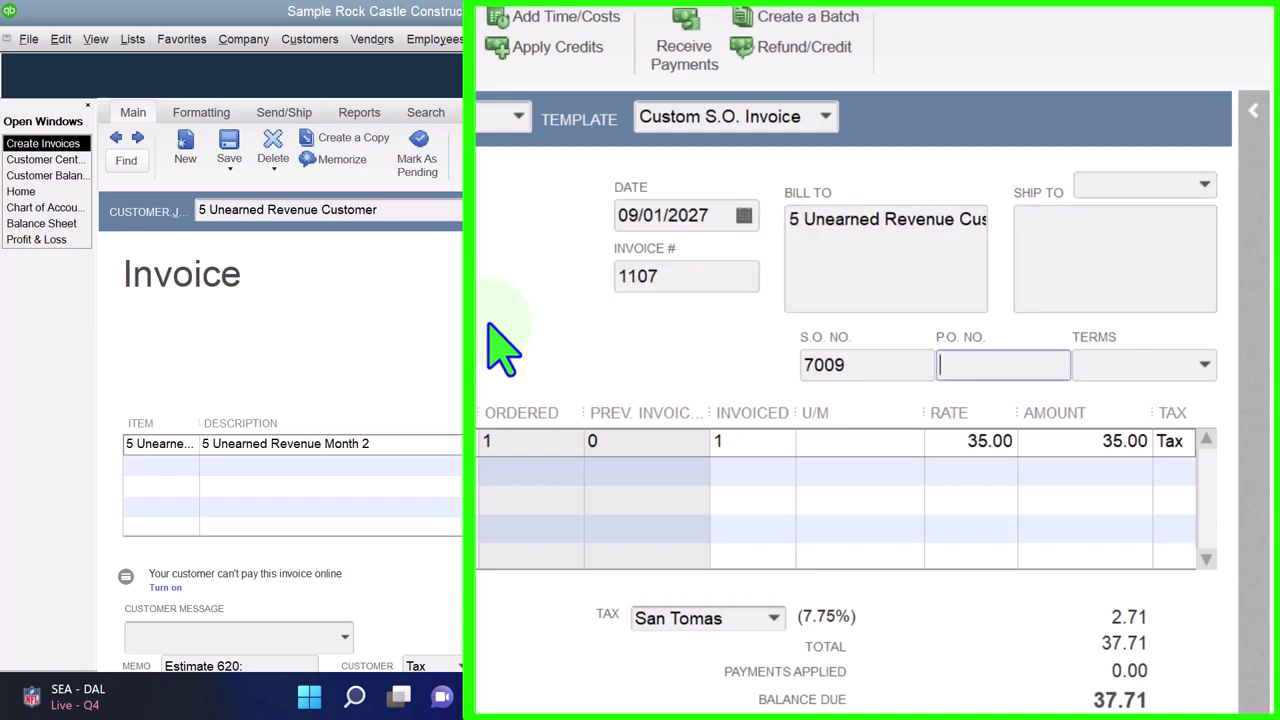
pyautogui.press('Tab')
pyautogui.press('Tab')
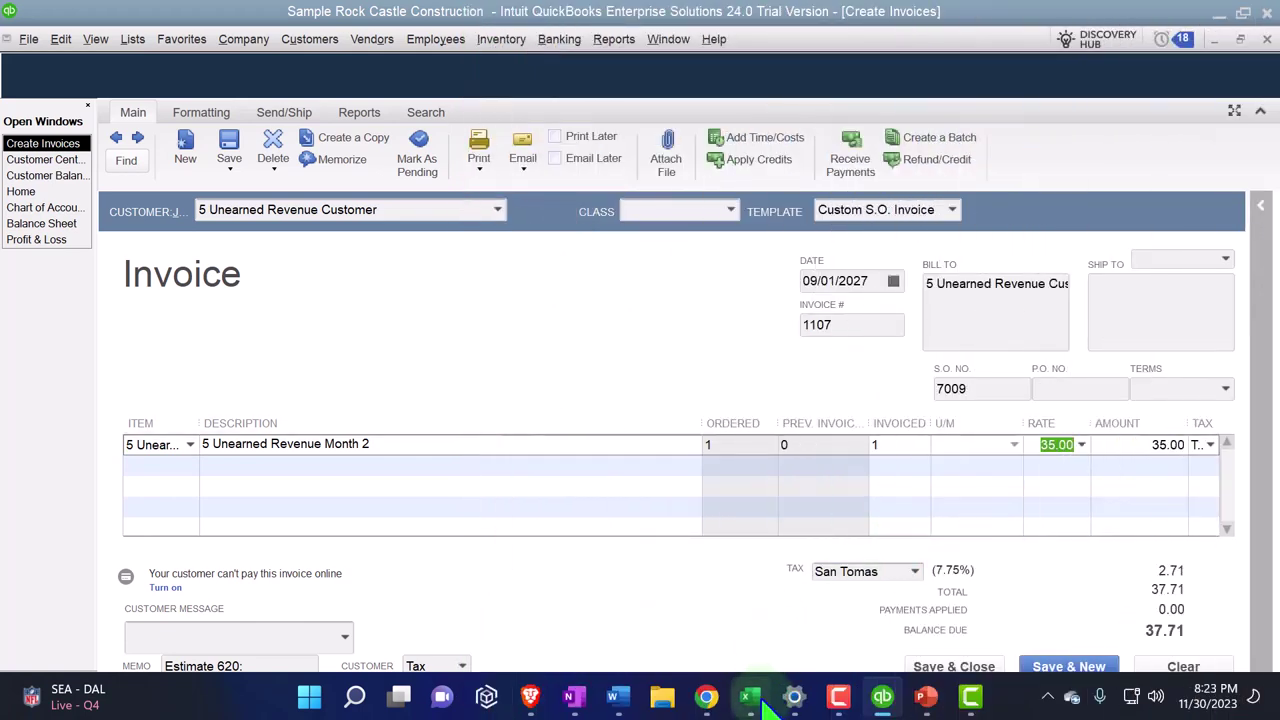
# Step: Switch to the Excel worksheet and relabel the Invoice entry in A10 as "Invoice month 1"
pyautogui.click(755, 698)
pyautogui.click(143, 545)
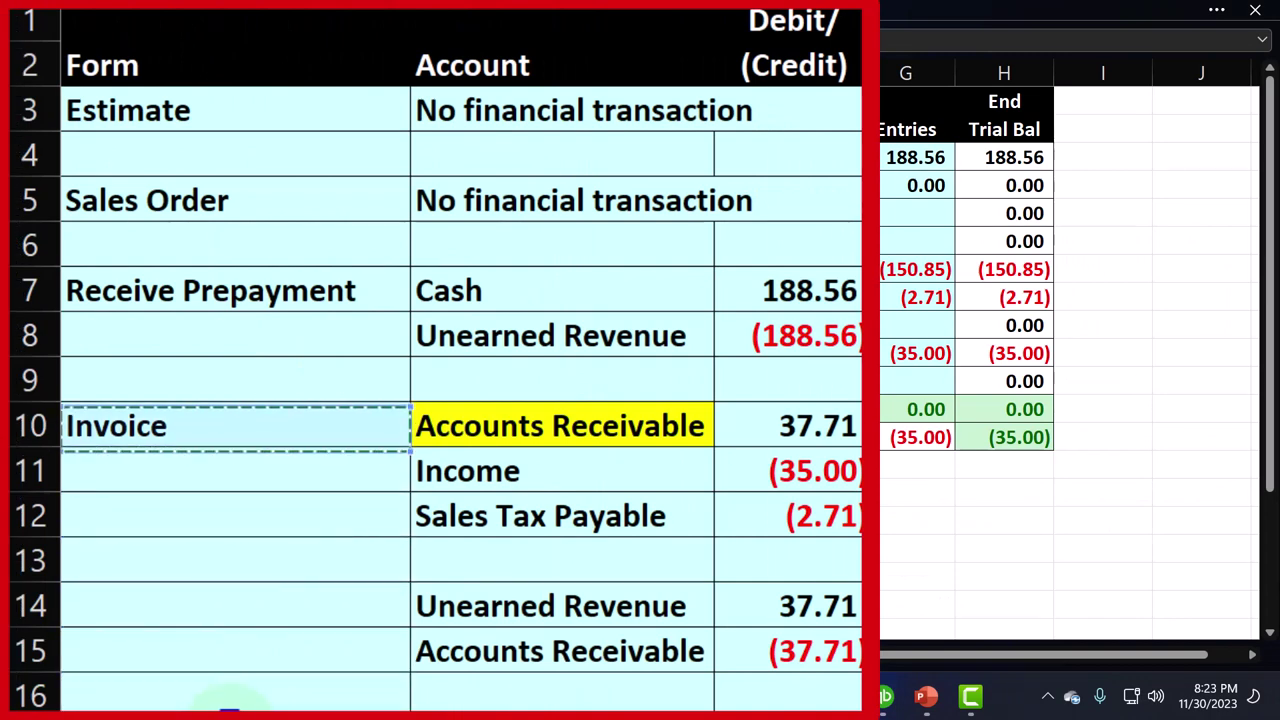
pyautogui.doubleClick(270, 425)
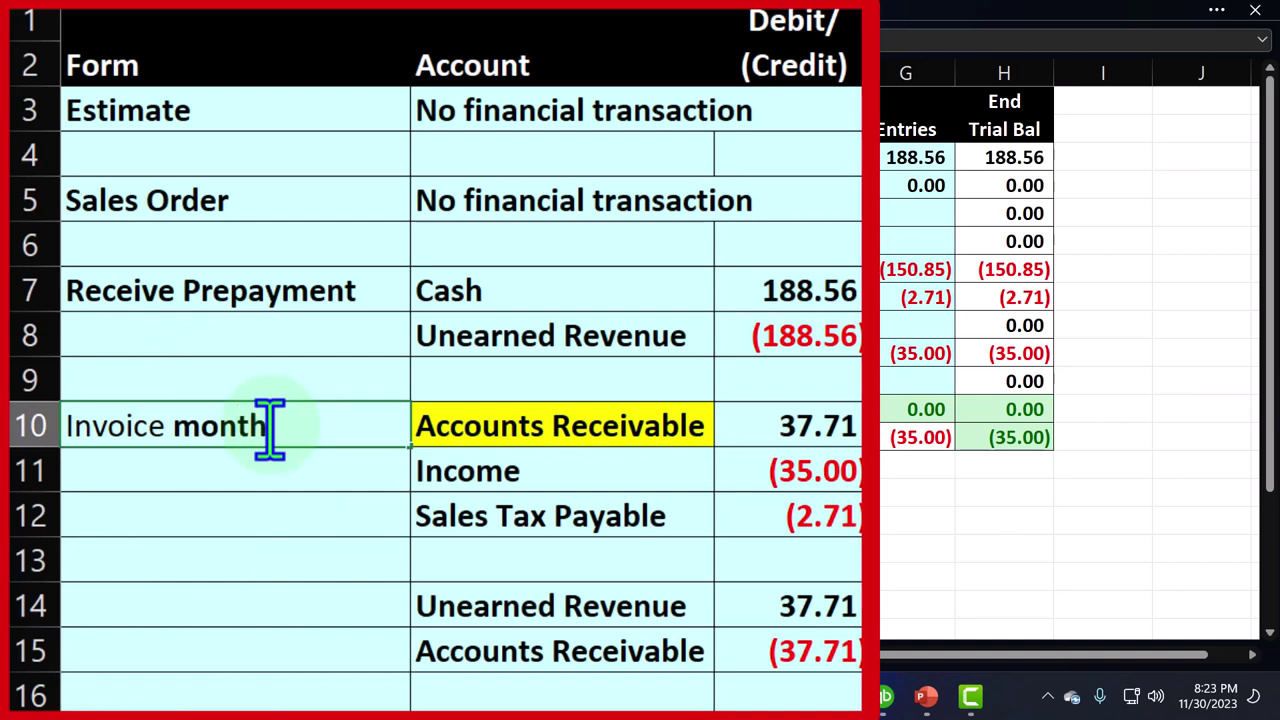
pyautogui.write('month 1')
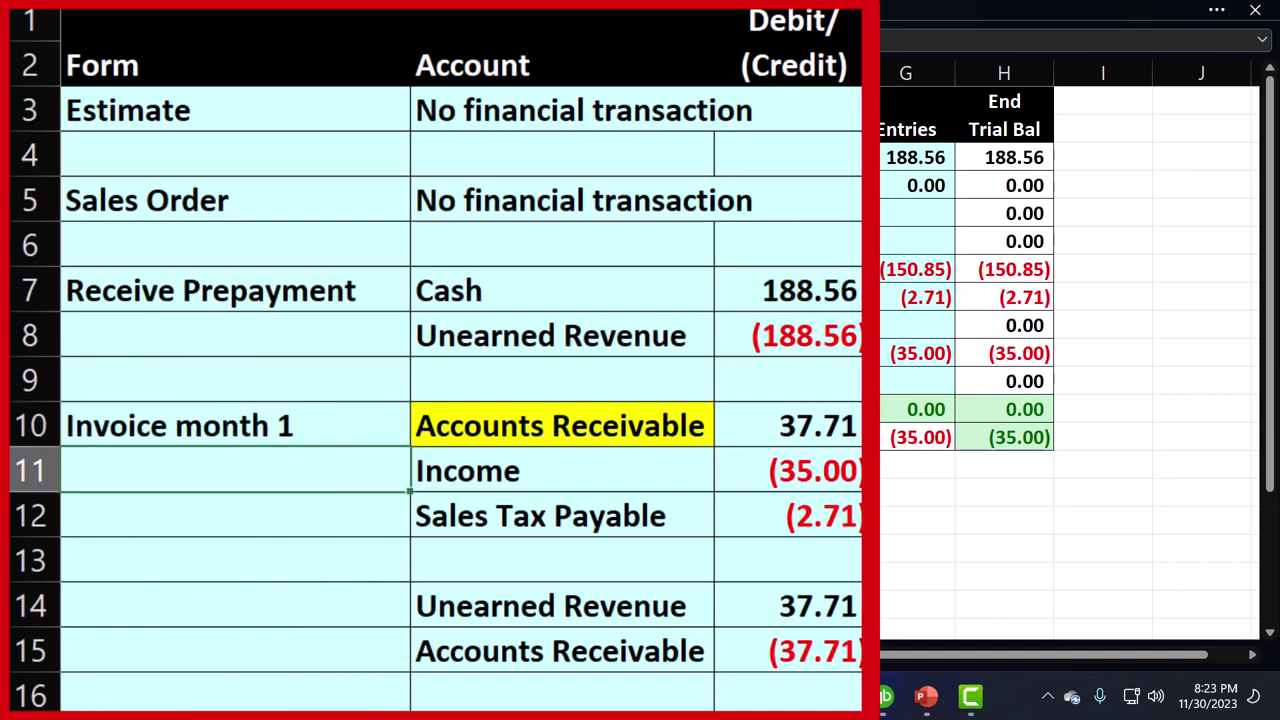
pyautogui.press('Return')
pyautogui.press('Up')
pyautogui.hotkey('ctrl', 'Home')
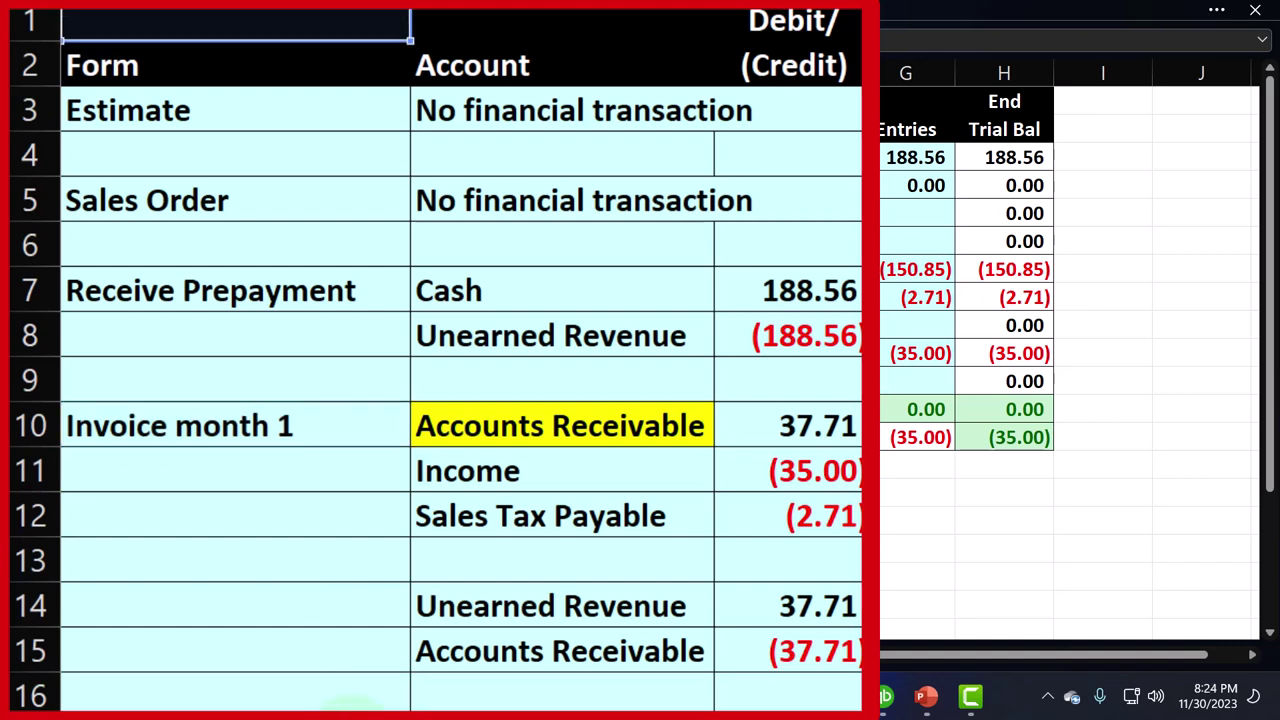
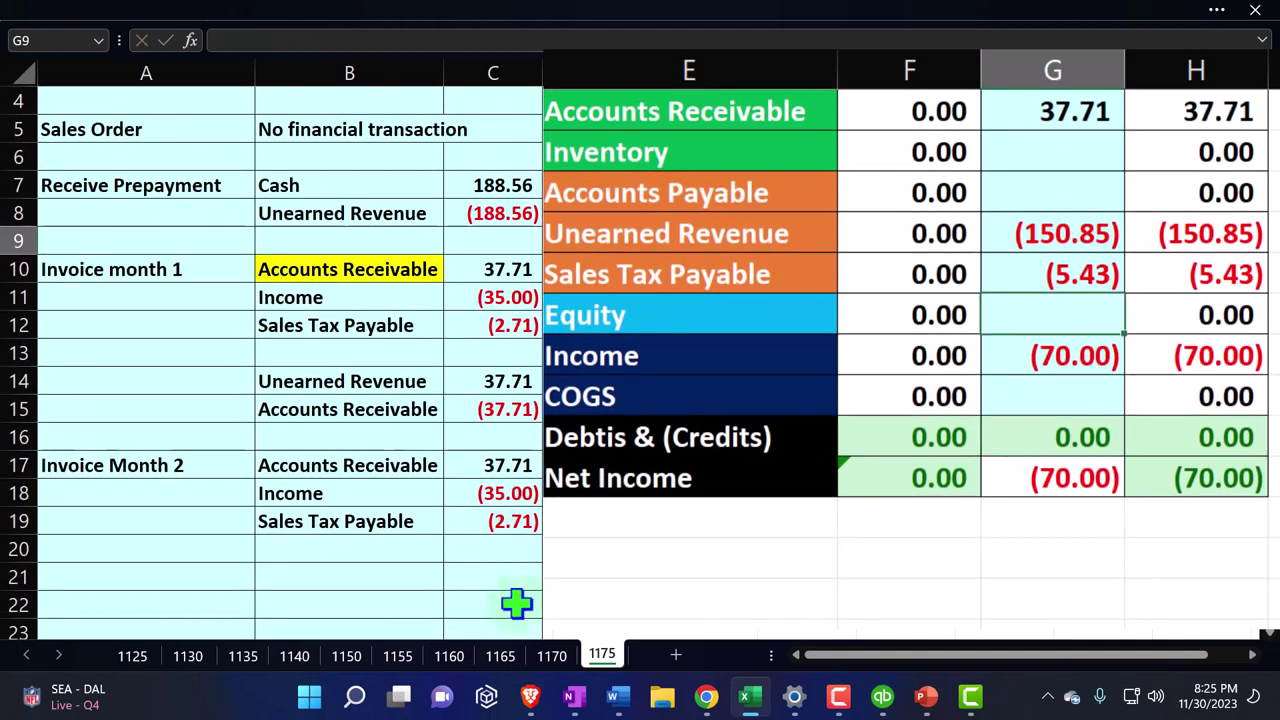
# Step: Link cell B21, below the Invoice Month 2 entry, to the Unearned Revenue account name in E7
pyautogui.click(376, 578)
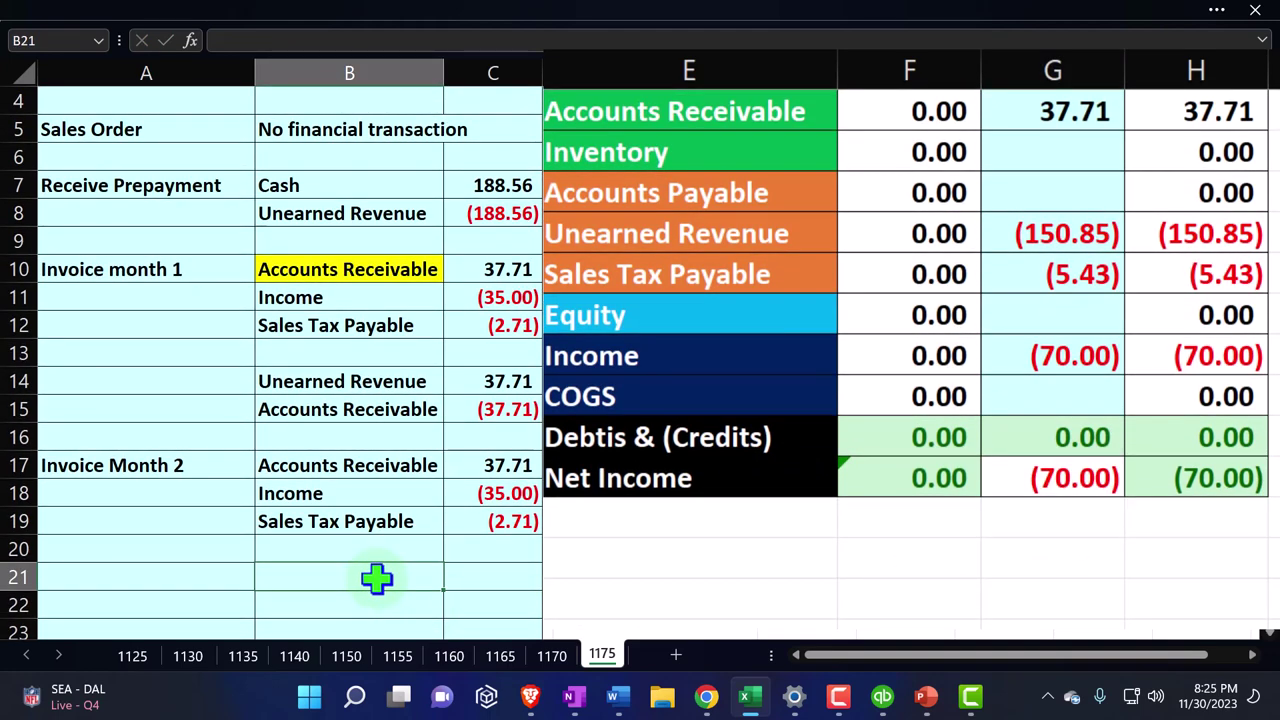
pyautogui.write('+')
pyautogui.press('Right')
pyautogui.press('Right')
pyautogui.press('Up')
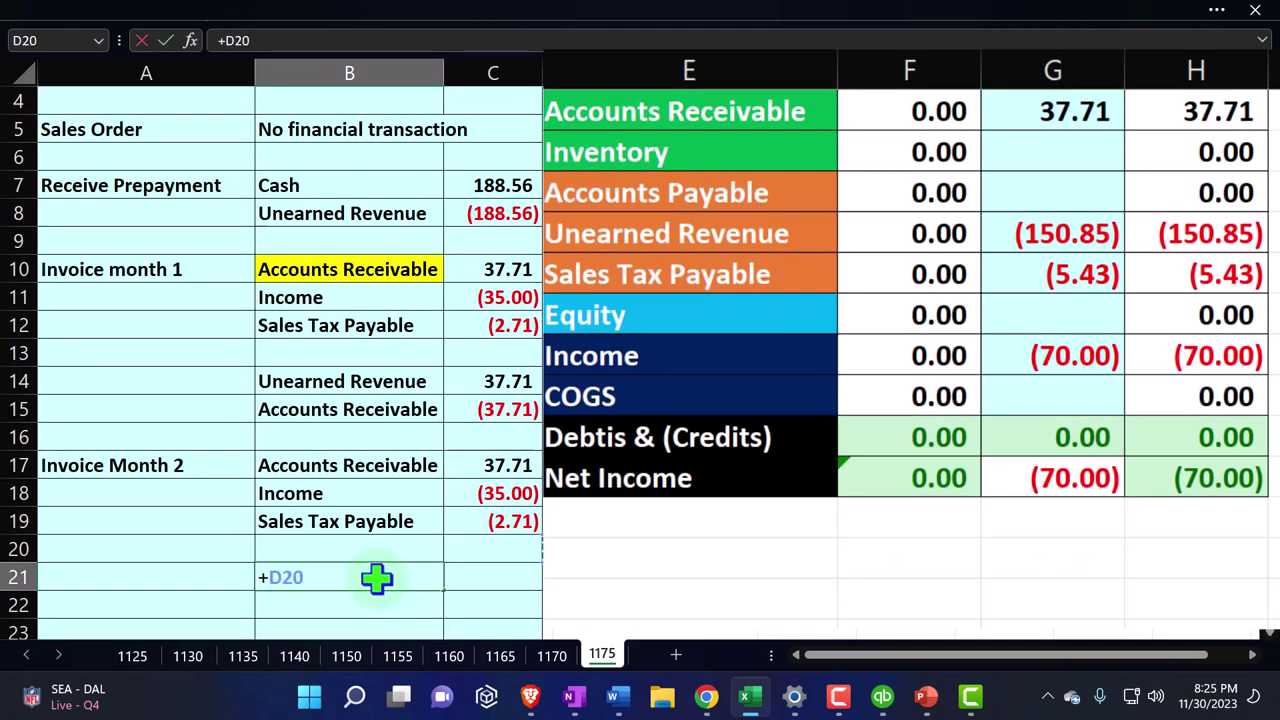
pyautogui.press('Up')
pyautogui.press('Up')
pyautogui.press('Up')
pyautogui.press('Up')
pyautogui.press('Up')
pyautogui.press('Right')
pyautogui.press('Up')
pyautogui.press('Up')
pyautogui.press('Up')
pyautogui.press('Up')
pyautogui.press('Up')
pyautogui.press('Up')
pyautogui.press('Up')
pyautogui.press('Up')
pyautogui.press('Up')
pyautogui.press('Down')
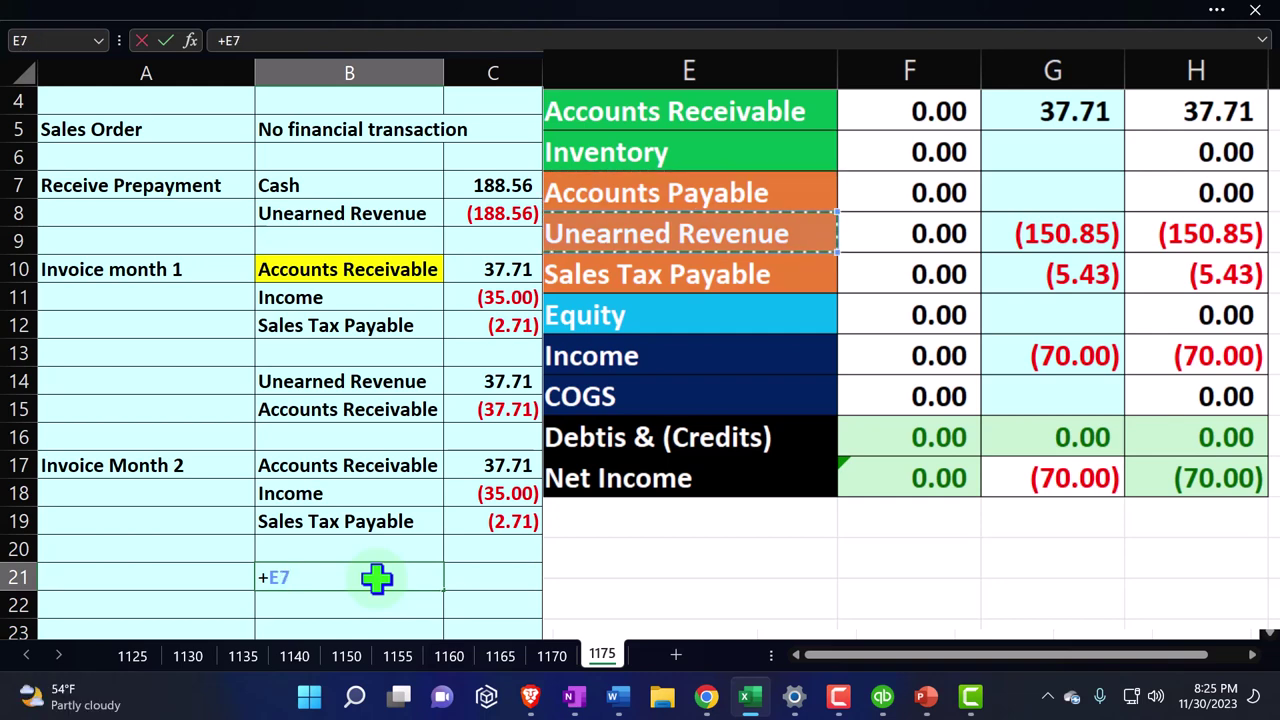
pyautogui.press('Return')
# Step: Link cell B22 to the Accounts Receivable account name in E4
pyautogui.write('+')
pyautogui.press('Up')
pyautogui.press('Up')
pyautogui.press('Up')
pyautogui.press('Up')
pyautogui.press('Up')
pyautogui.press('Up')
pyautogui.press('Up')
pyautogui.press('Up')
pyautogui.press('Up')
pyautogui.press('Up')
pyautogui.press('Up')
pyautogui.press('Up')
pyautogui.press('Up')
pyautogui.press('Up')
pyautogui.press('Up')
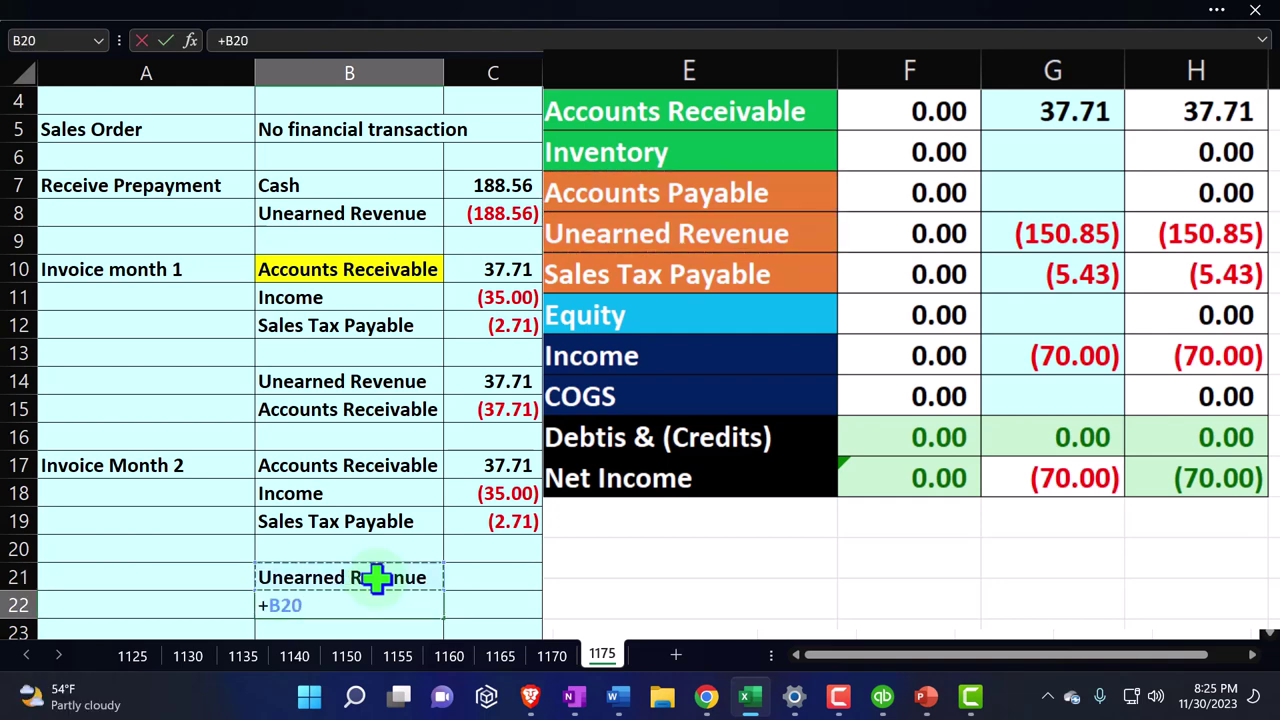
pyautogui.press('Right')
pyautogui.press('Right')
pyautogui.press('Up')
pyautogui.press('Up')
pyautogui.press('Right')
pyautogui.press('Return')
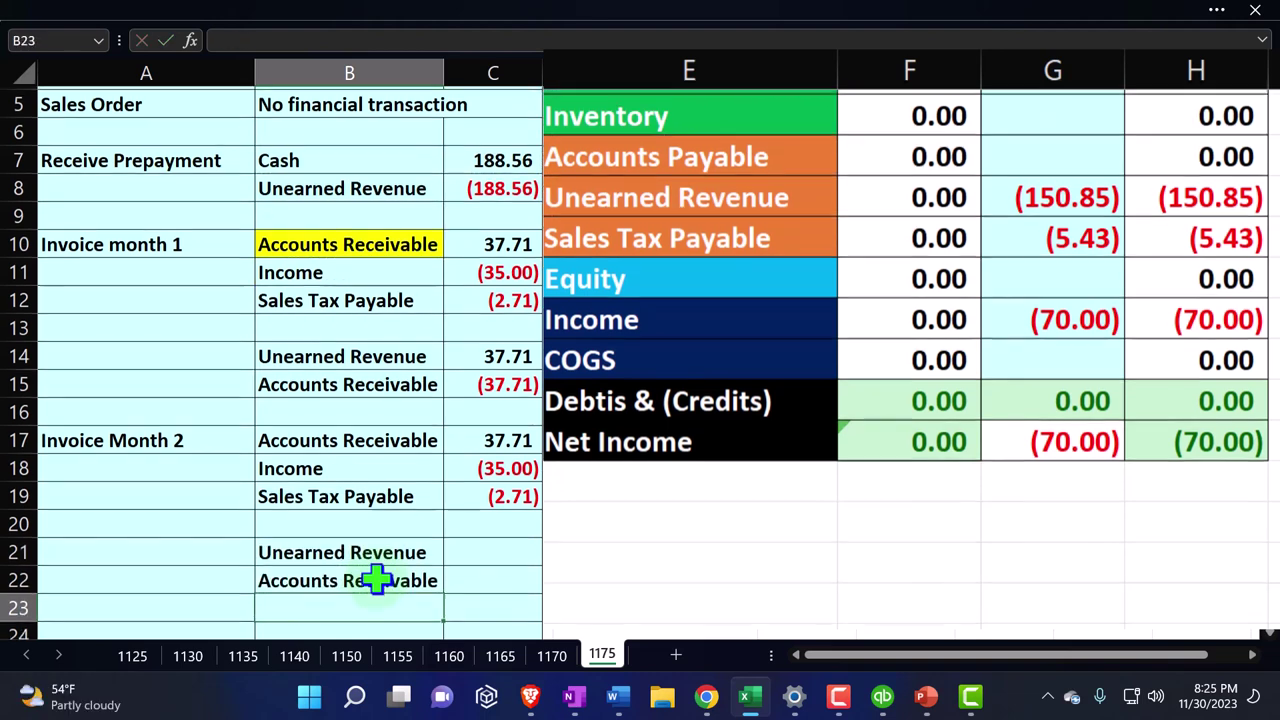
# Step: Set the Unearned Revenue amount in C21 equal to C17 and the Accounts Receivable amount in C22 to negative C21
pyautogui.press('Right')
pyautogui.press('Up')
pyautogui.press('Up')
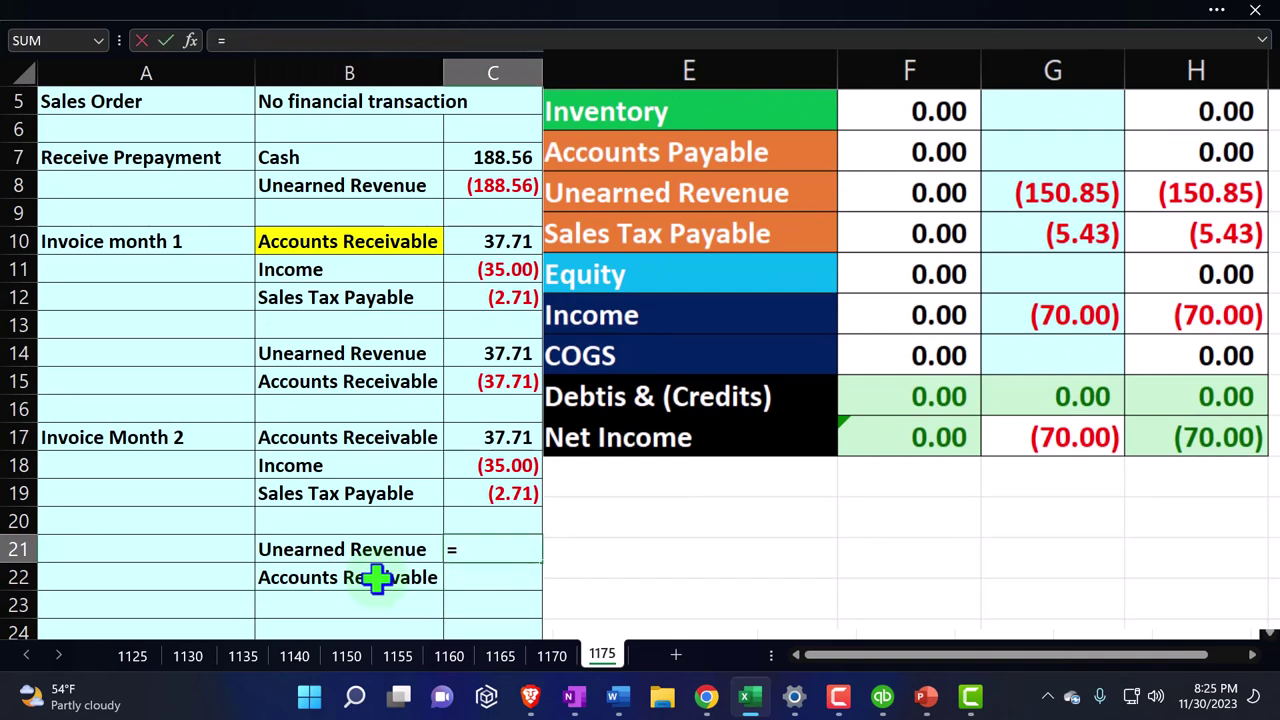
pyautogui.write('=')
pyautogui.press('Up')
pyautogui.press('Up')
pyautogui.press('Up')
pyautogui.press('Up')
pyautogui.press('Return')
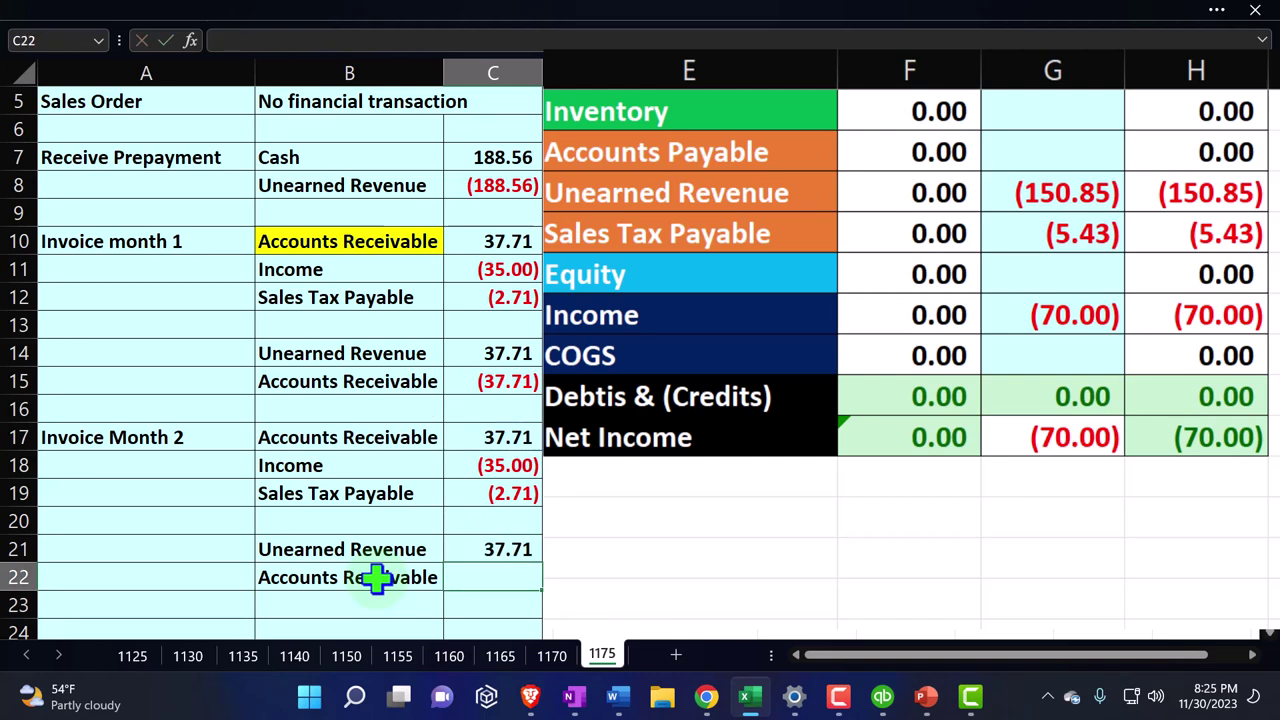
pyautogui.write('-')
pyautogui.press('Up')
pyautogui.press('Return')
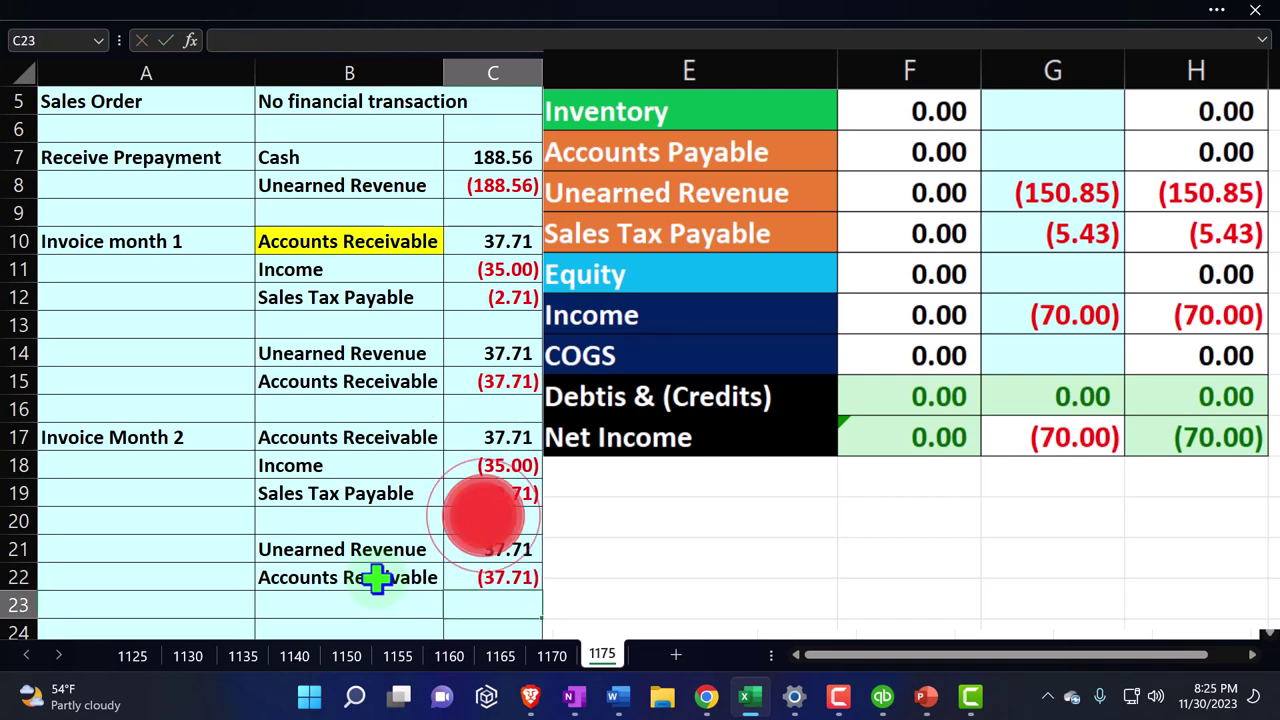
# Step: Extend the Unearned Revenue formula in the Entries column to =C8+C14+C21
pyautogui.click(1066, 194)
pyautogui.doubleClick(1077, 194)
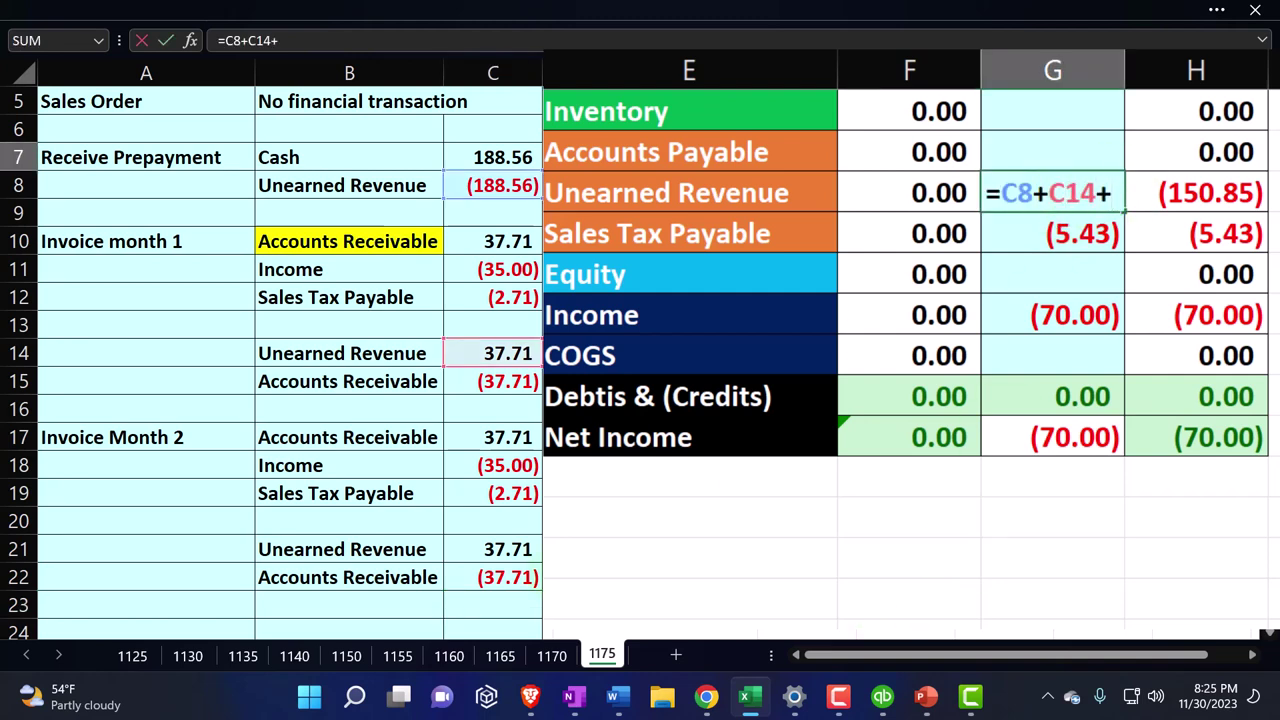
pyautogui.click(522, 552)
pyautogui.press('Return')
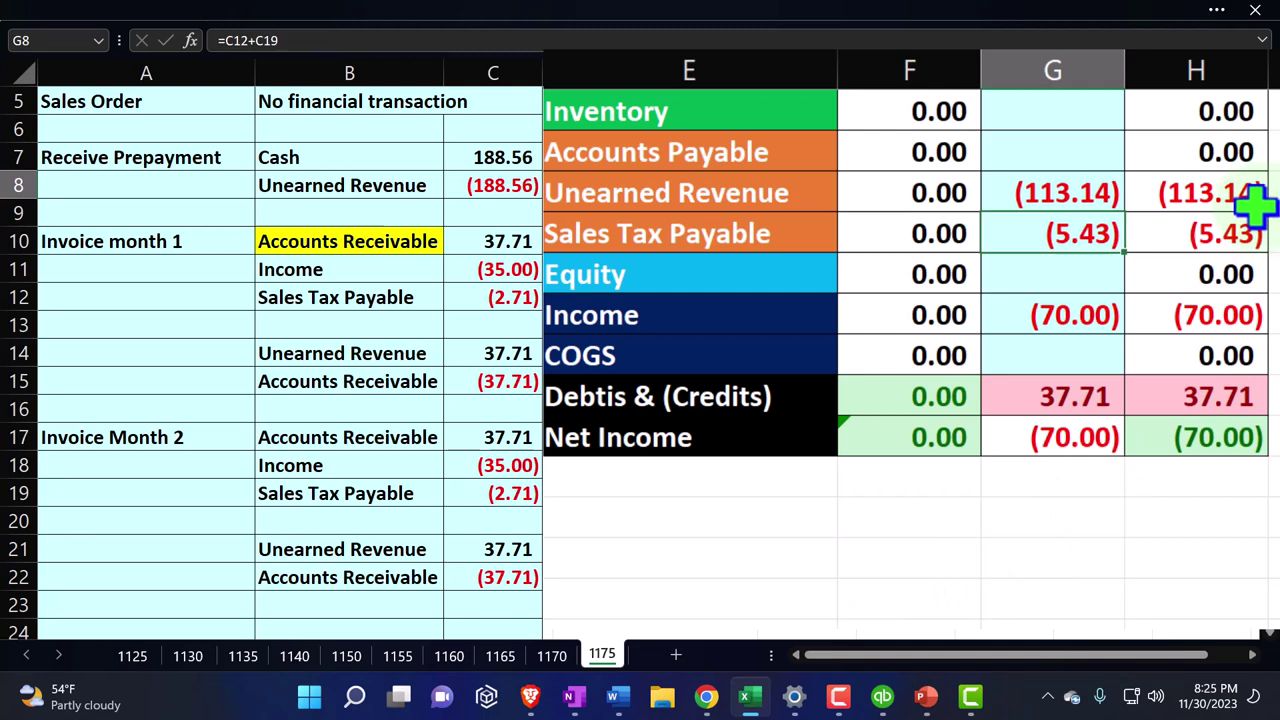
# Step: Extend the Accounts Receivable formula in the Entries column to =C10+C15+C17+C22
pyautogui.scroll(2, 1255, 205)
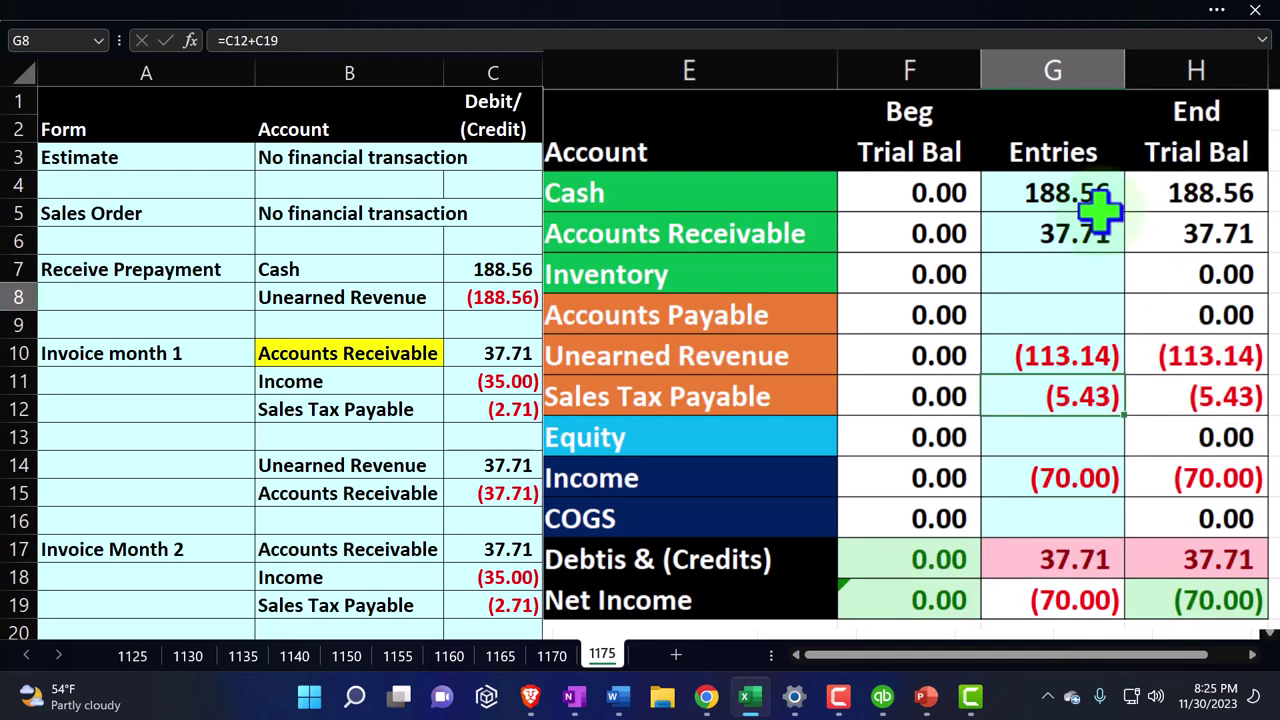
pyautogui.doubleClick(1080, 238)
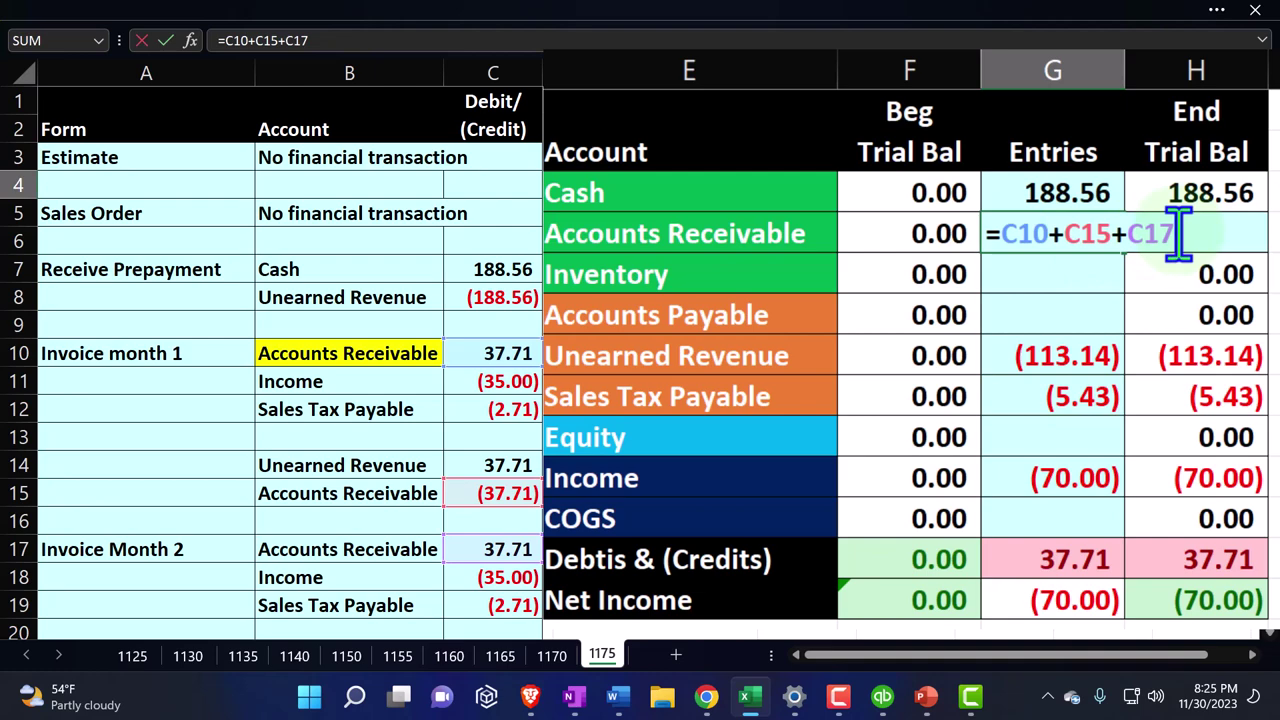
pyautogui.write('+')
pyautogui.scroll(-2, 848, 486)
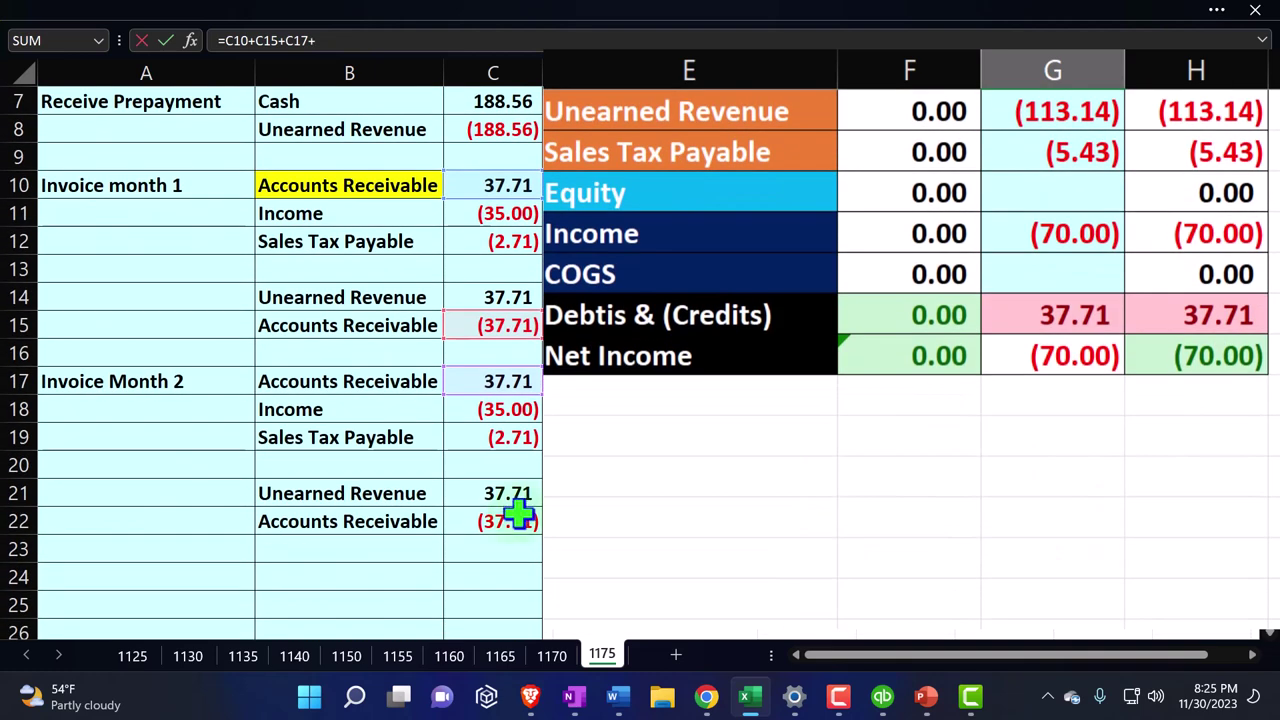
pyautogui.click(508, 520)
pyautogui.press('Return')
pyautogui.scroll(2, 505, 515)
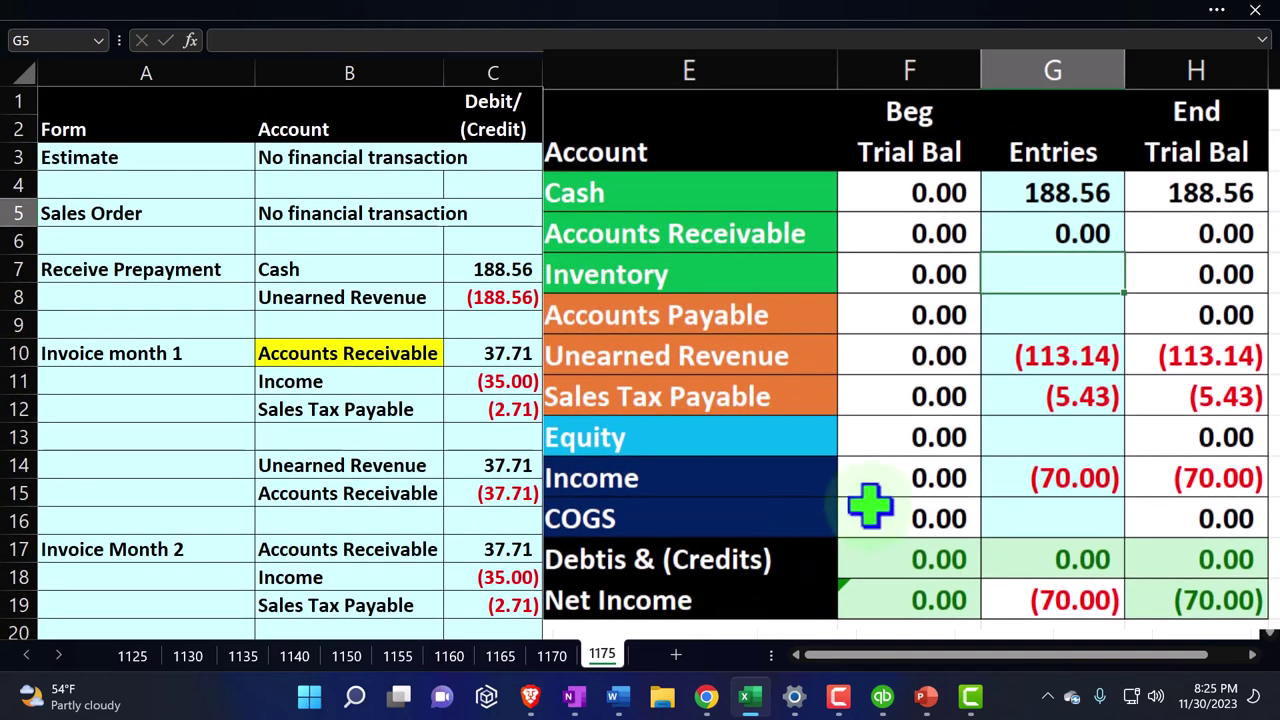
pyautogui.click(760, 231)
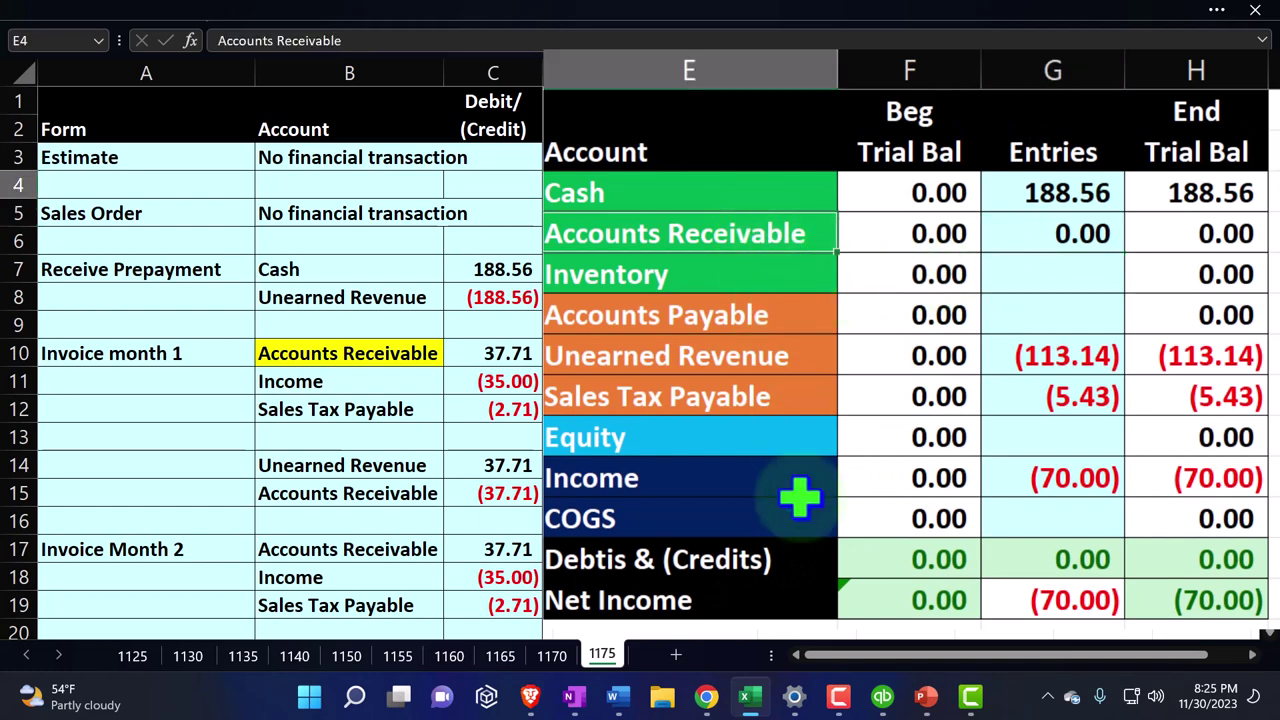
pyautogui.scroll(-1, 800, 495)
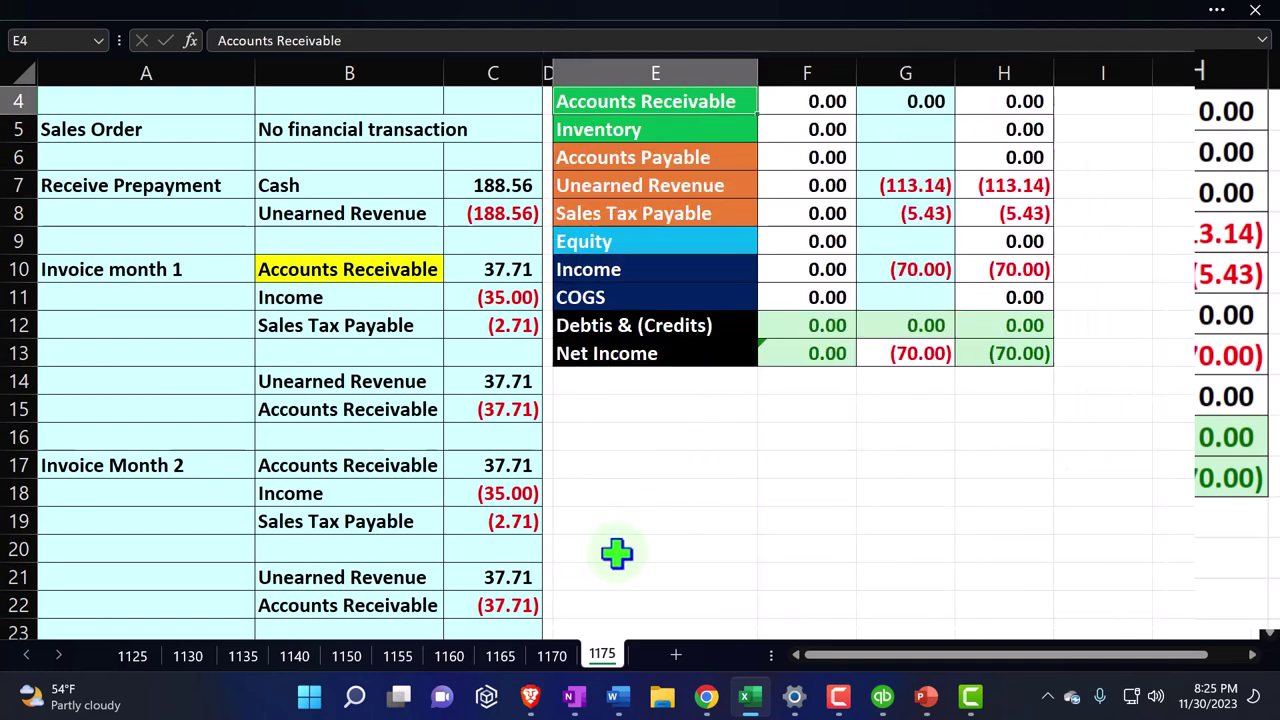
# Step: Switch to QuickBooks, save and close the Month 2 invoice, and apply 37.71 of the available prepayment credit to it
pyautogui.click(882, 697)
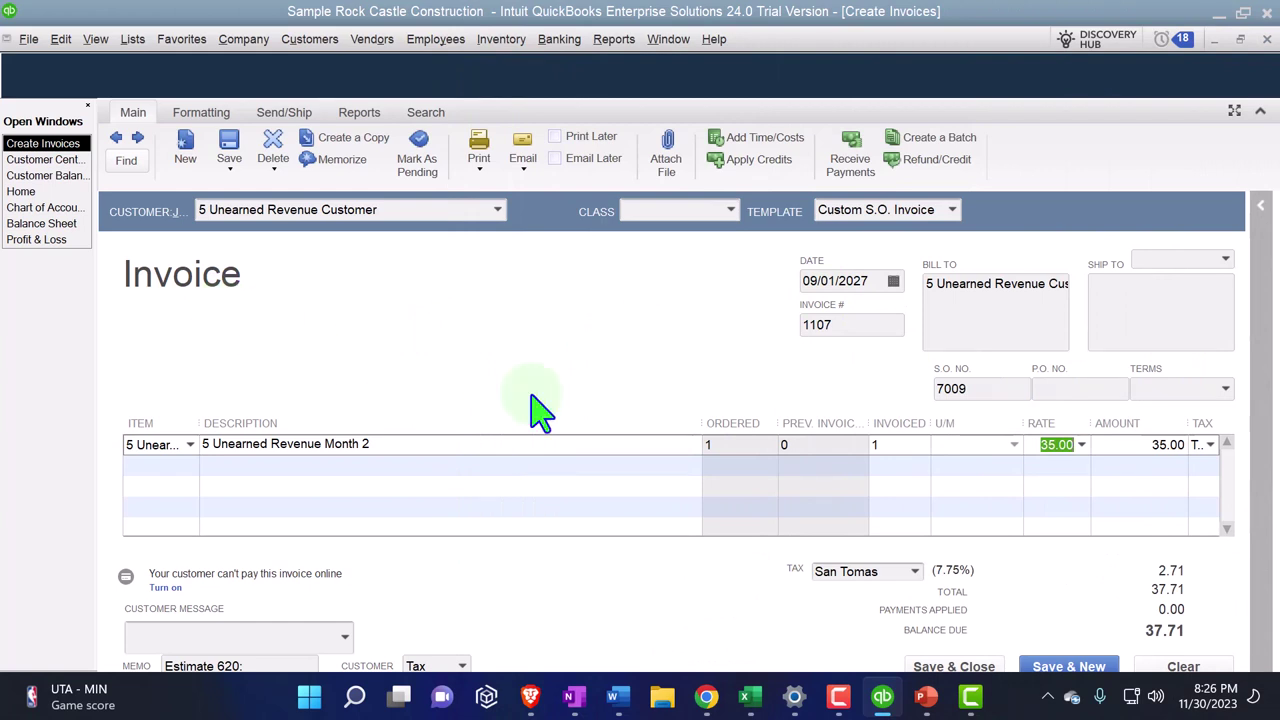
pyautogui.click(990, 668)
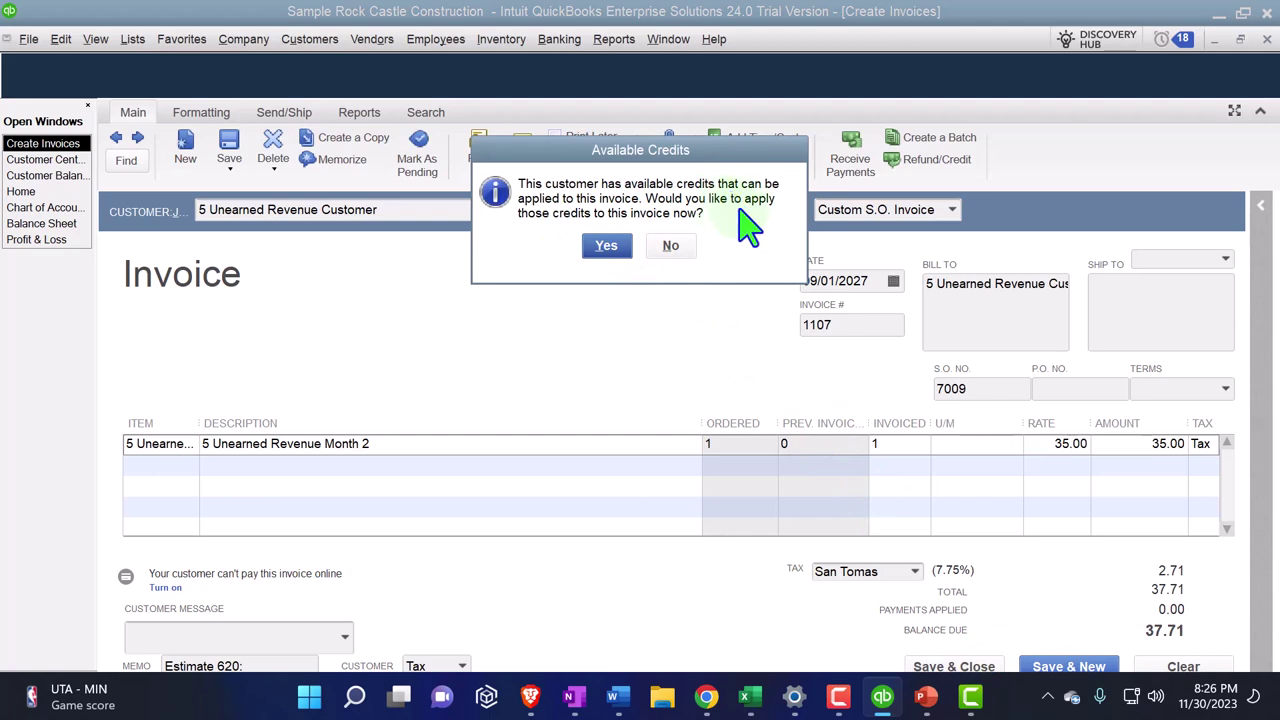
pyautogui.click(607, 246)
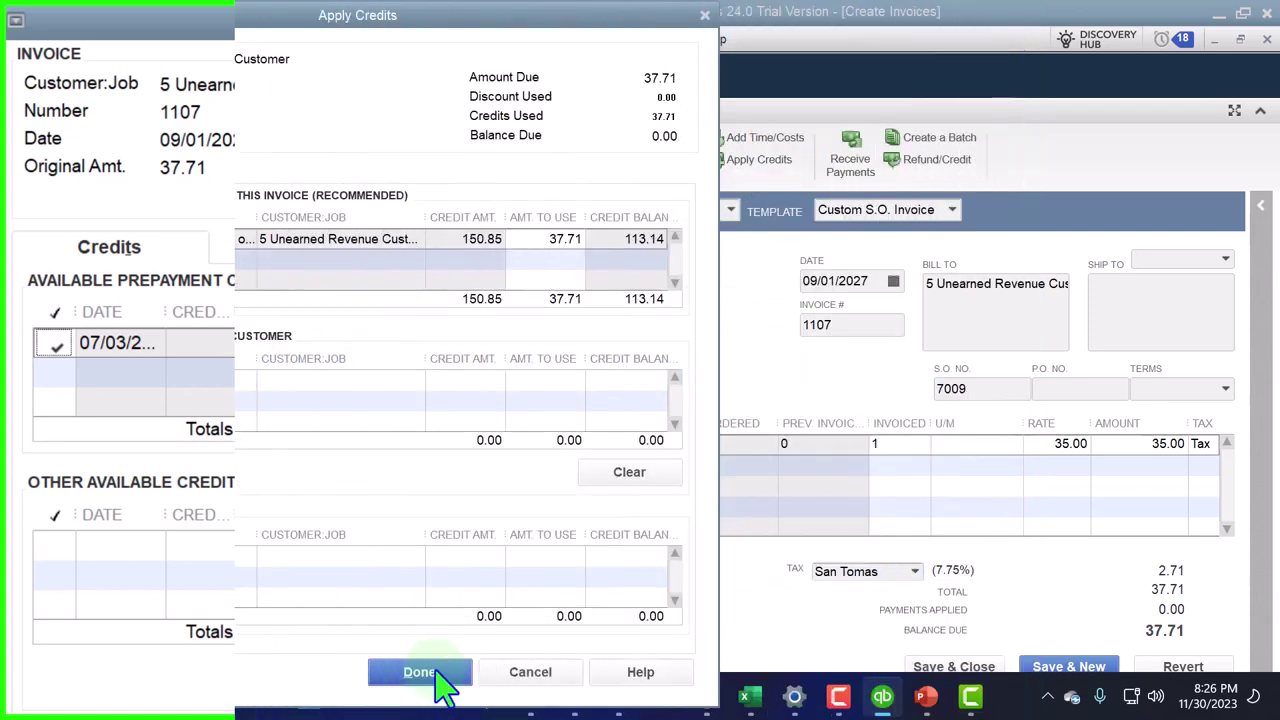
pyautogui.click(424, 675)
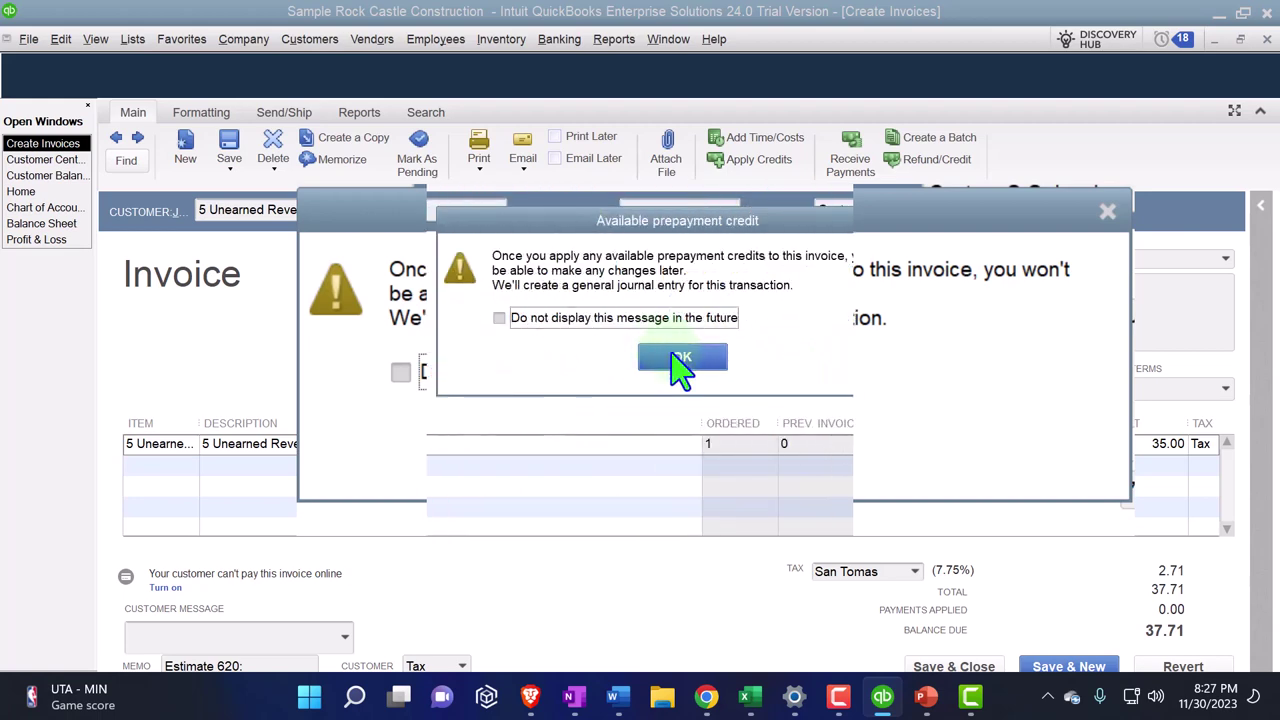
pyautogui.click(682, 358)
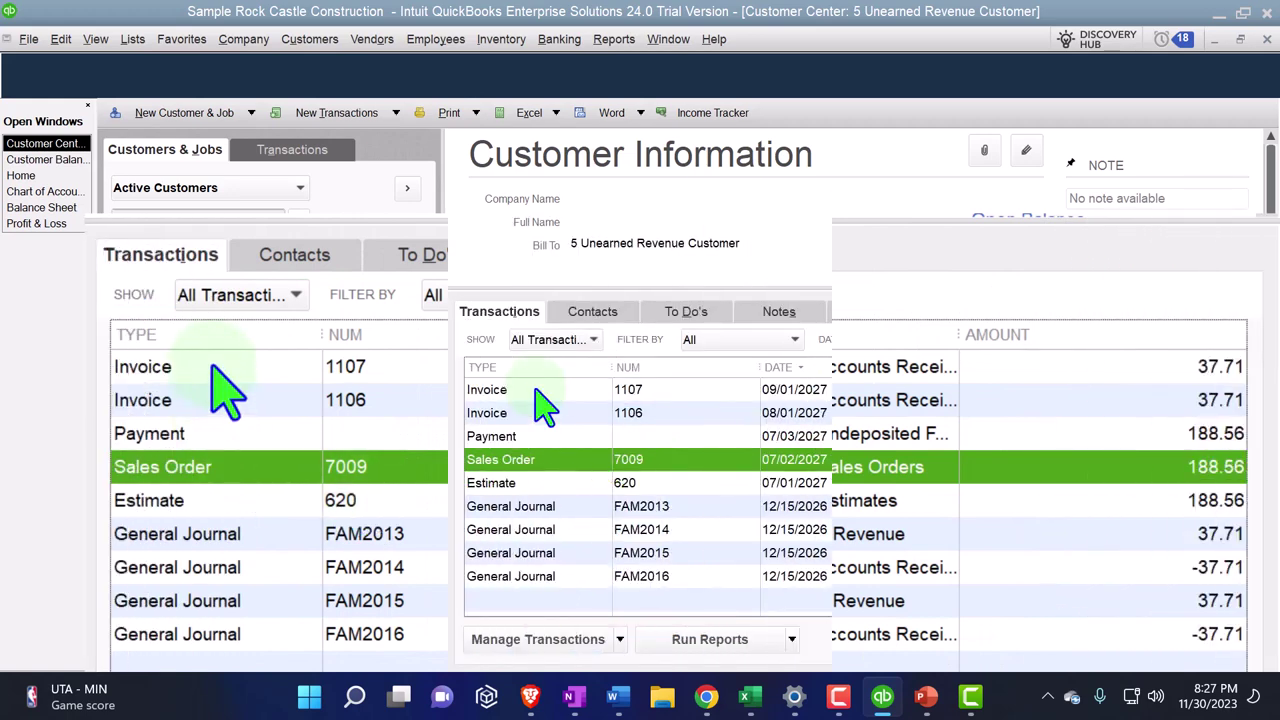
# Step: Reopen the 09/01/2027 invoice to check its payment status and balance due, and close it to review the customer's transaction list
pyautogui.click(540, 395)
pyautogui.doubleClick(540, 400)
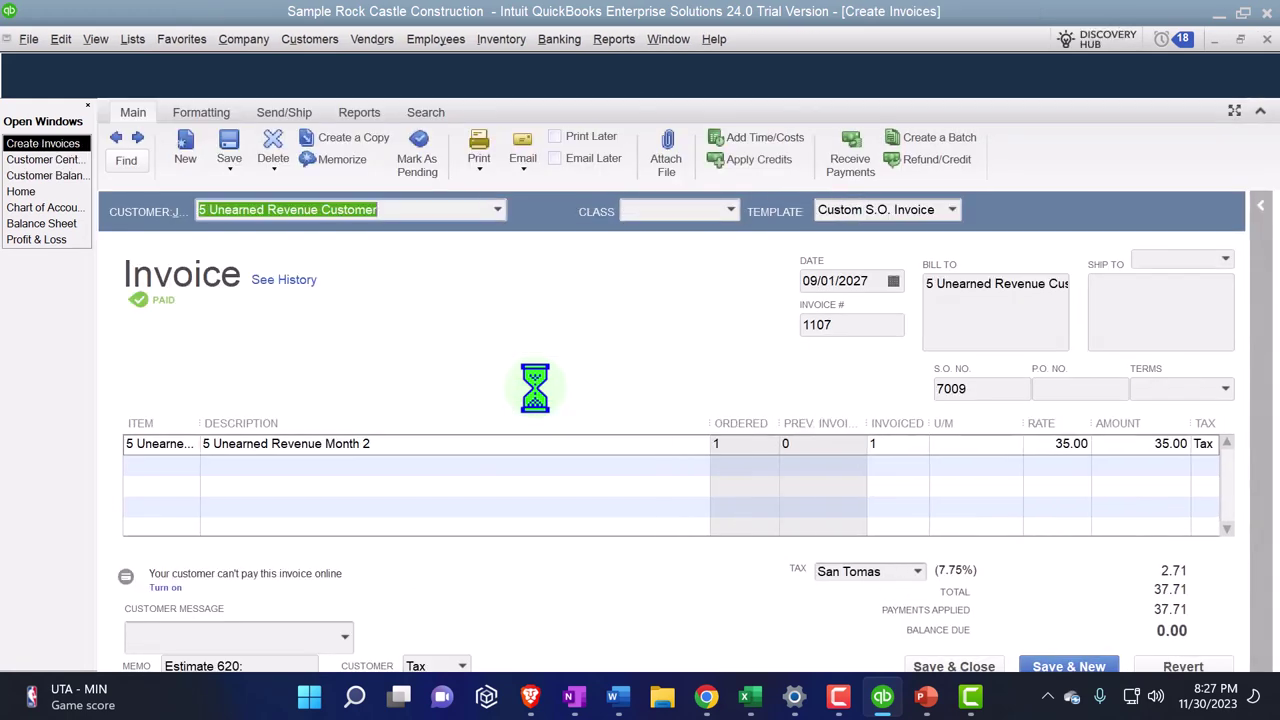
pyautogui.click(1192, 624)
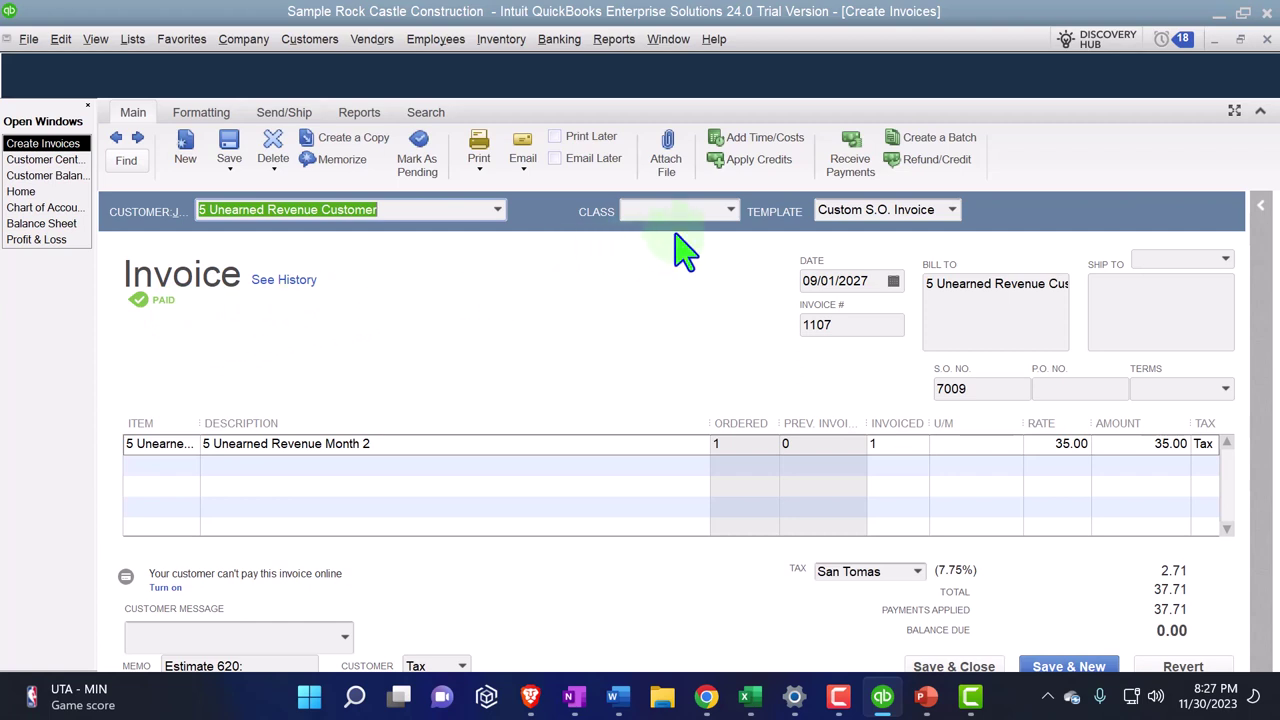
pyautogui.click(748, 162)
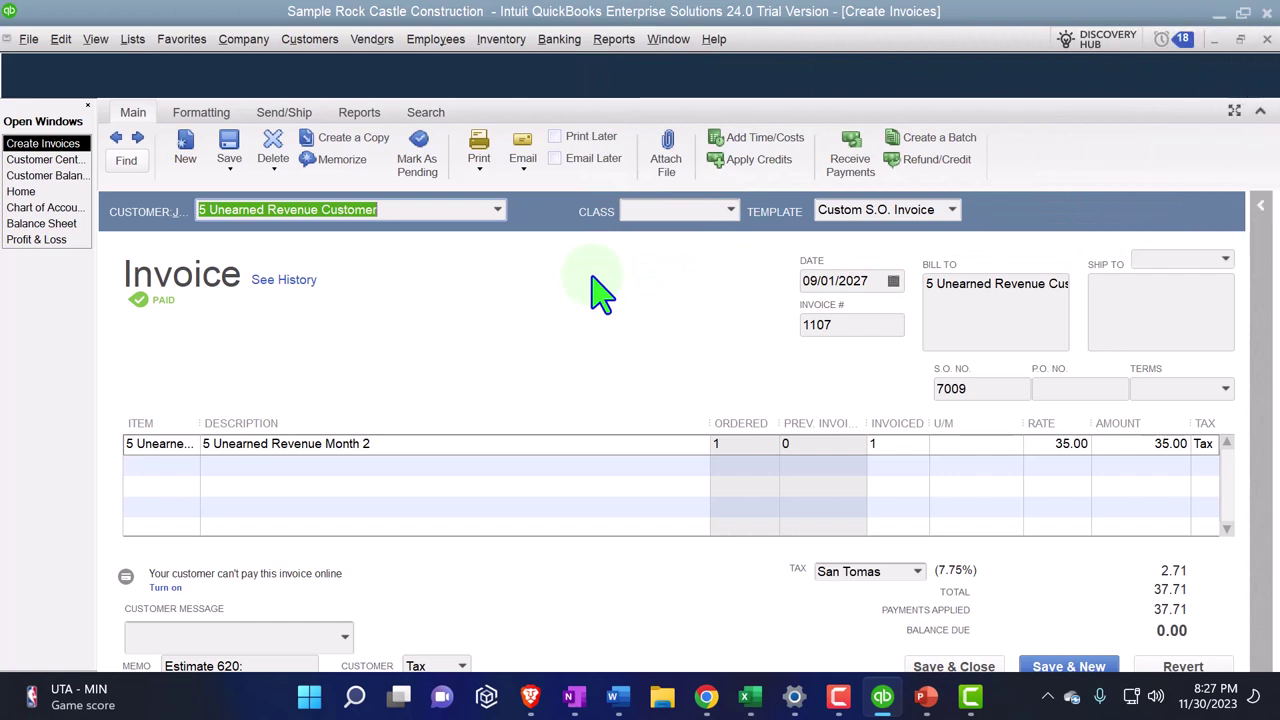
pyautogui.click(1265, 40)
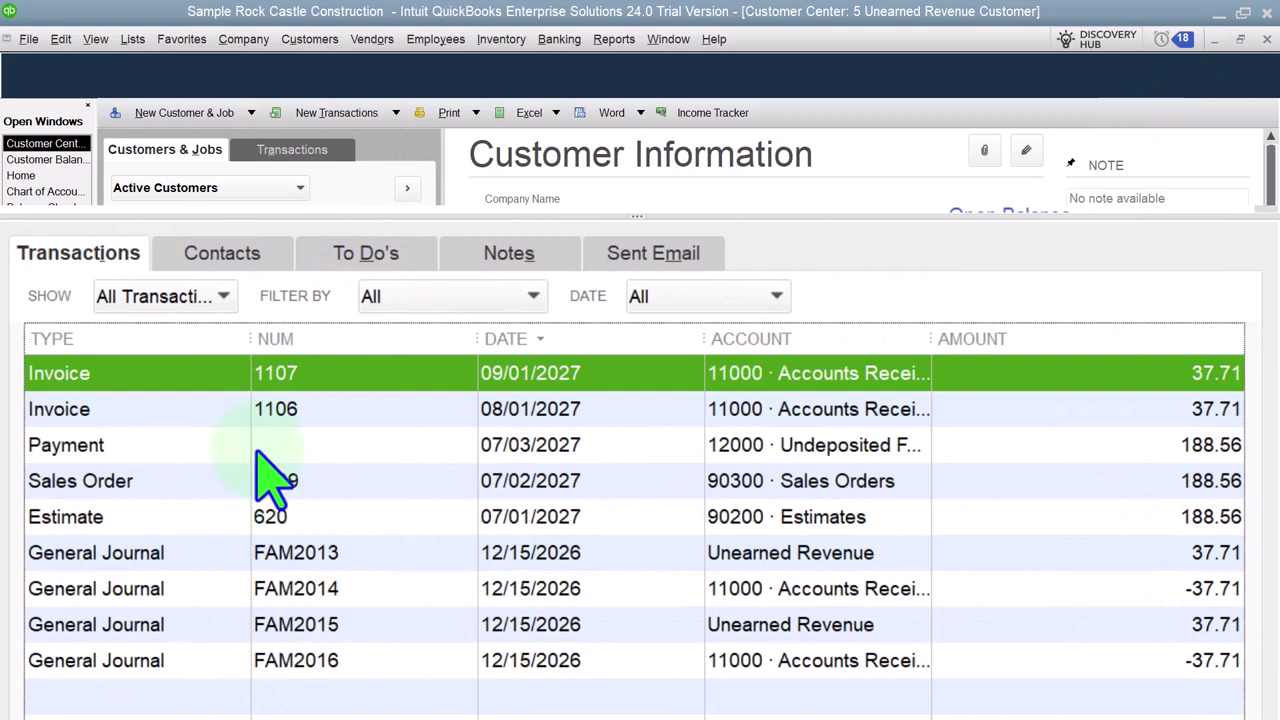
pyautogui.click(258, 452)
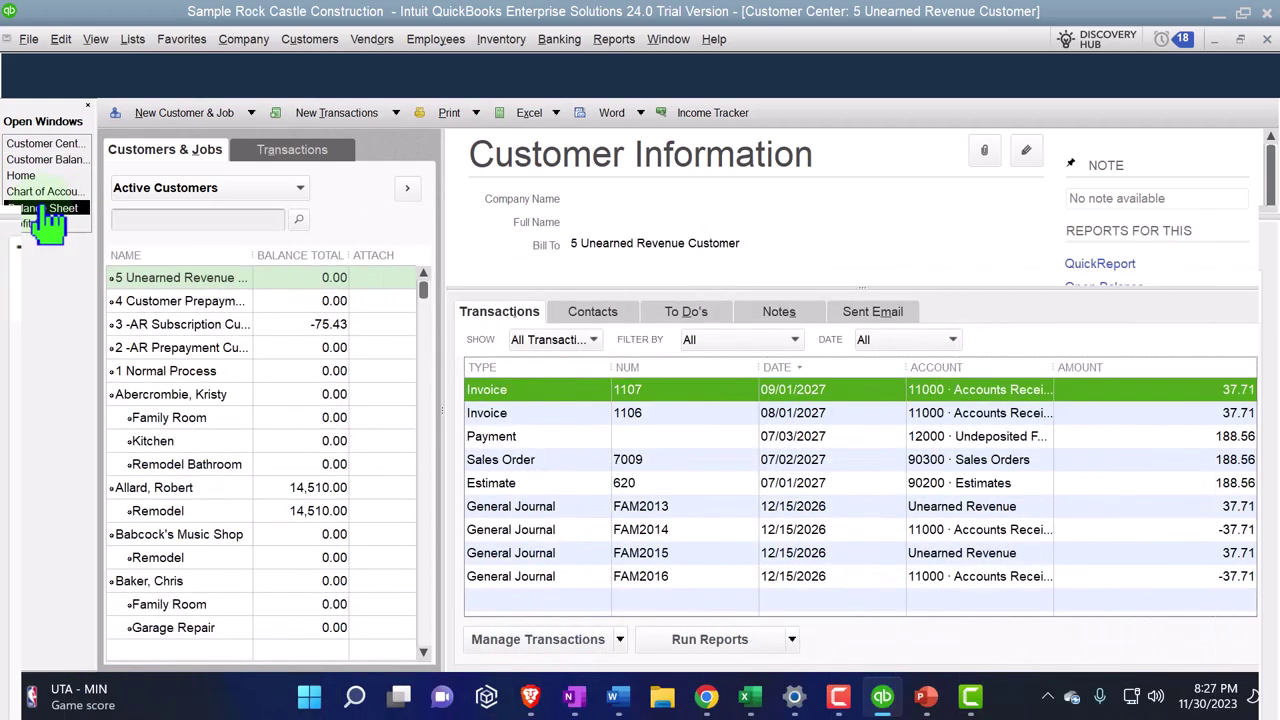
# Step: Review the Accounts Receivable transactions behind the Balance Sheet, and check the monthly income in the Profit & Loss report
pyautogui.click(48, 209)
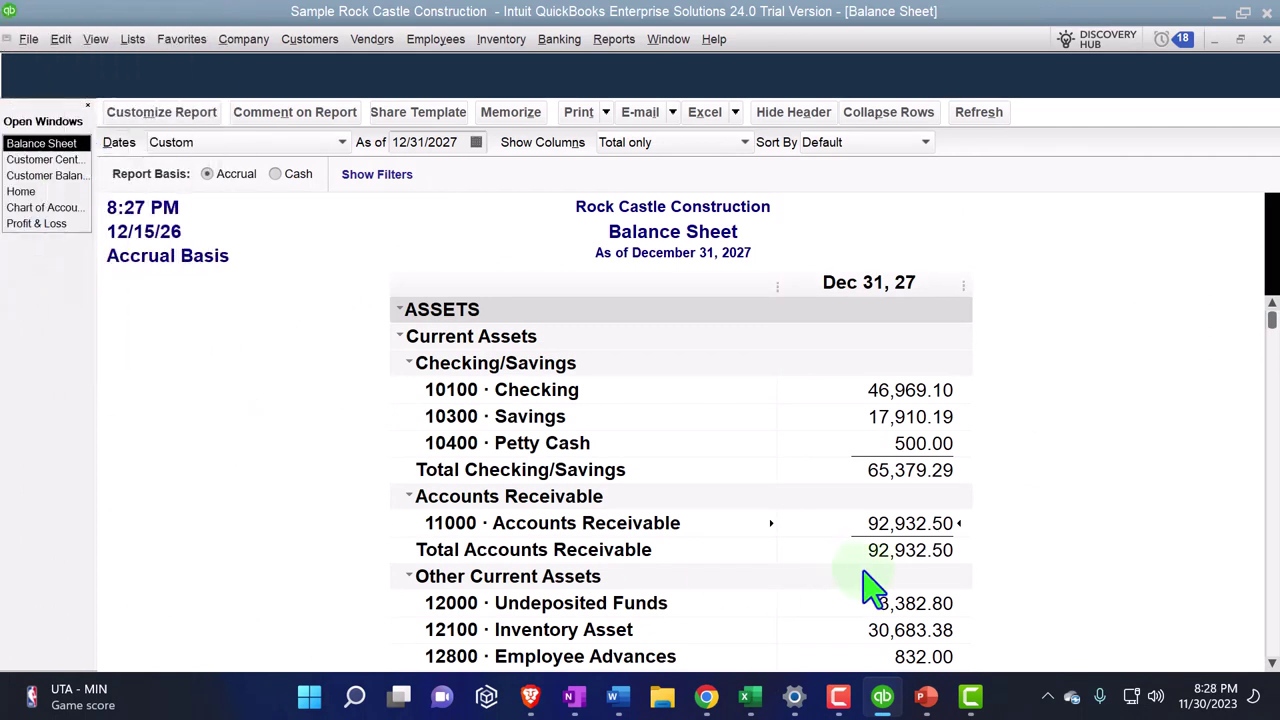
pyautogui.doubleClick(912, 523)
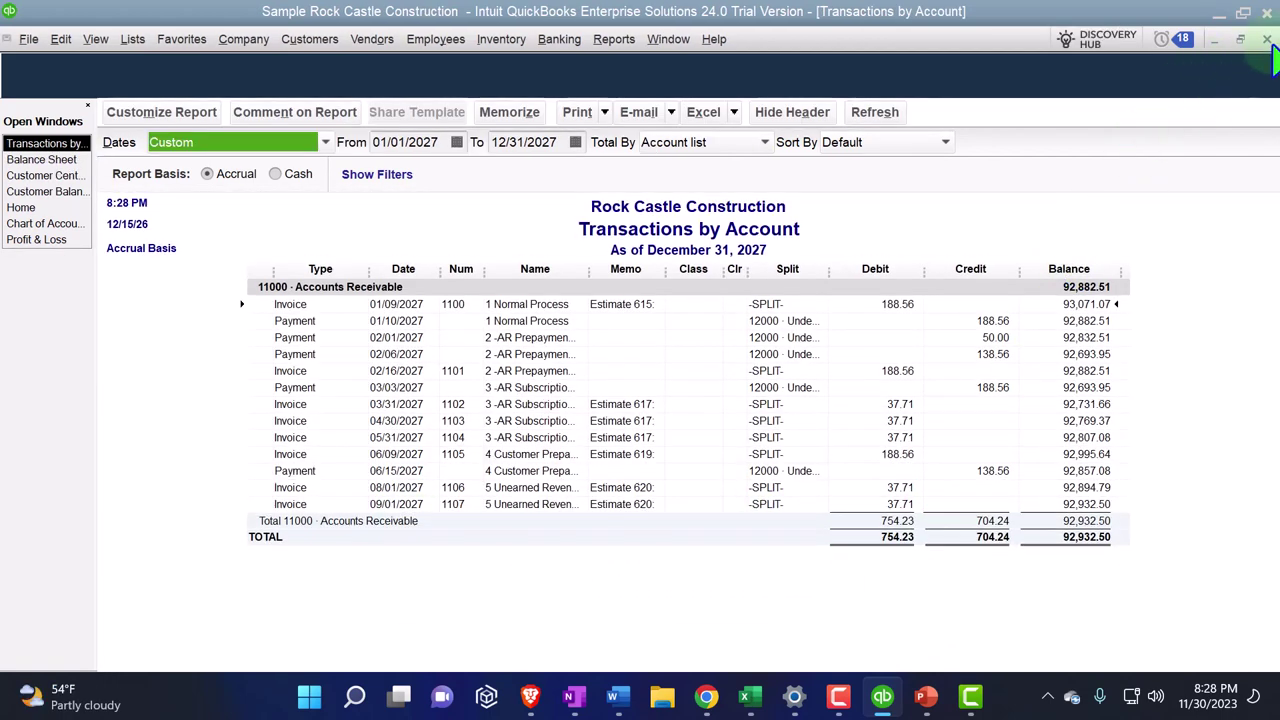
pyautogui.click(1267, 39)
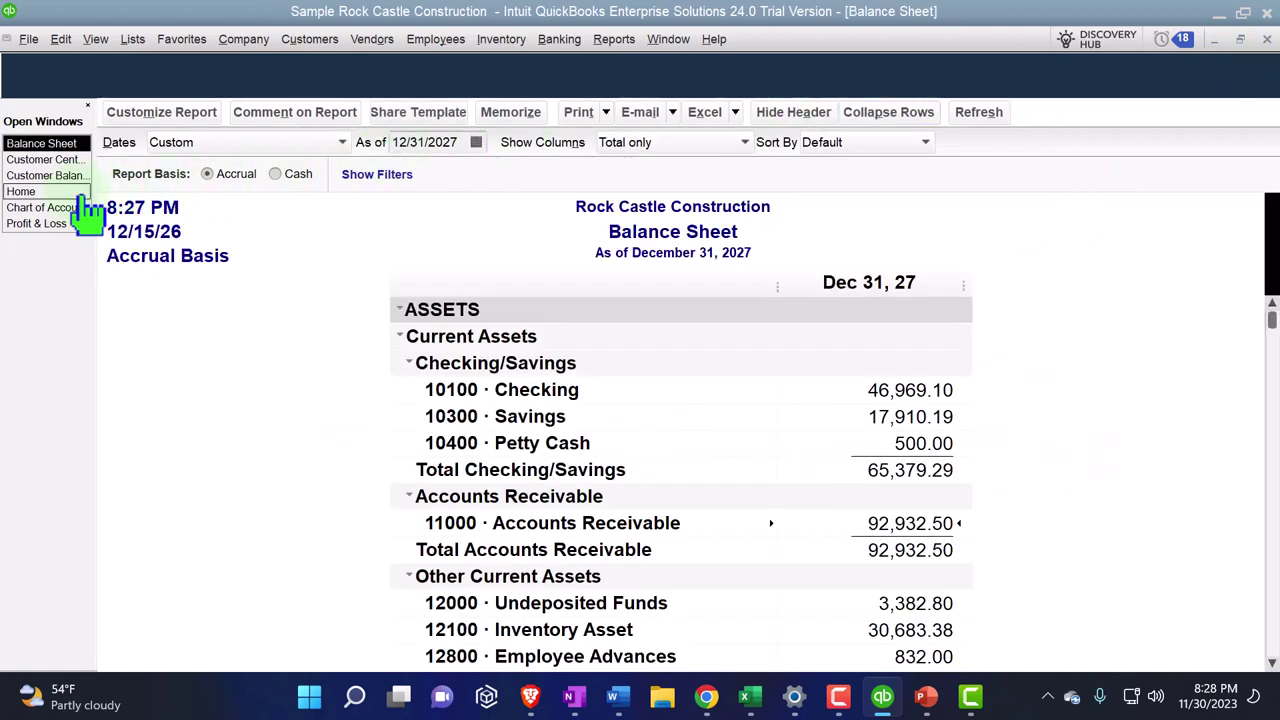
pyautogui.click(45, 223)
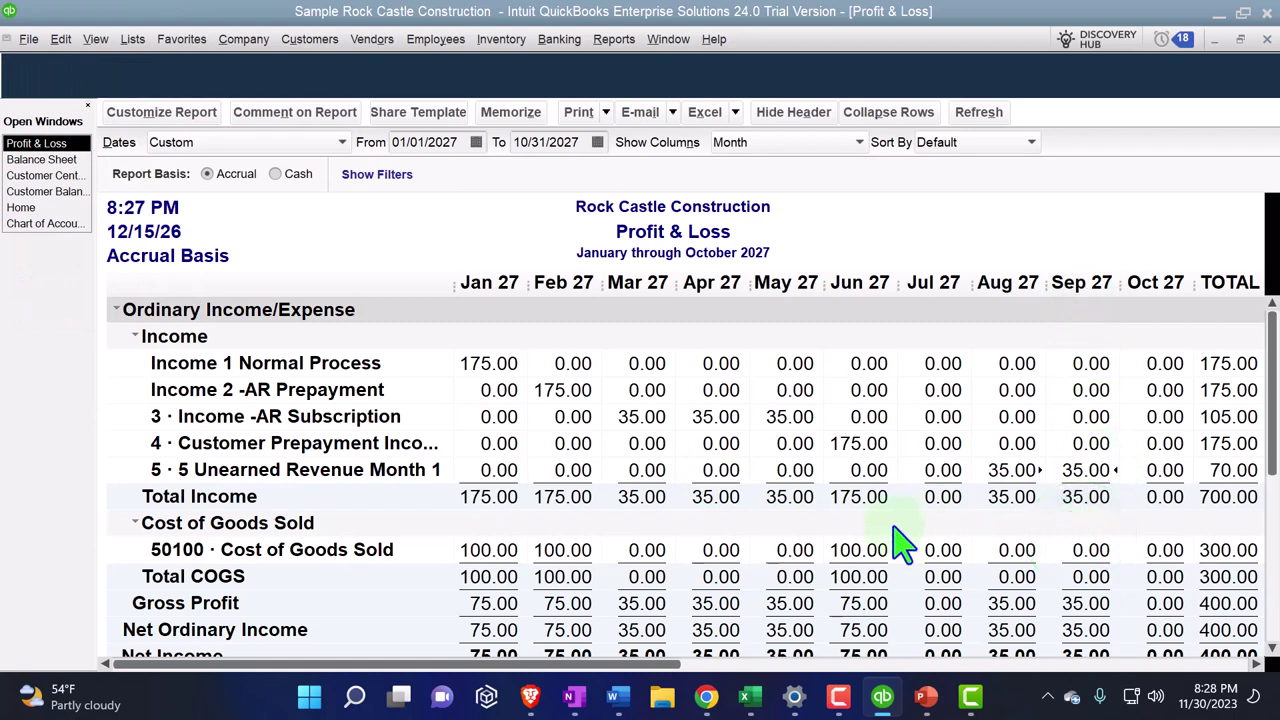
# Step: Review the Sales Tax Payable transactions behind the Balance Sheet, and go on to the report's Equity section
pyautogui.click(41, 159)
pyautogui.scroll(-7, 600, 480)
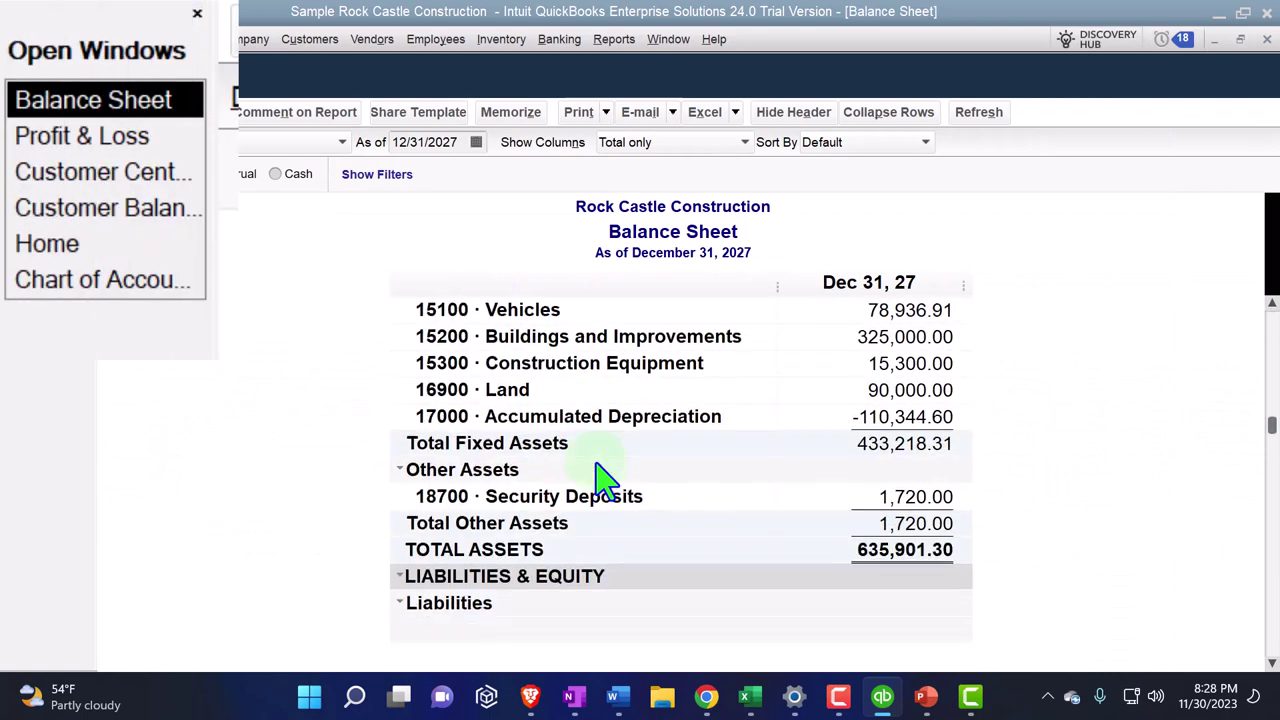
pyautogui.scroll(-2, 600, 480)
pyautogui.scroll(-3, 600, 480)
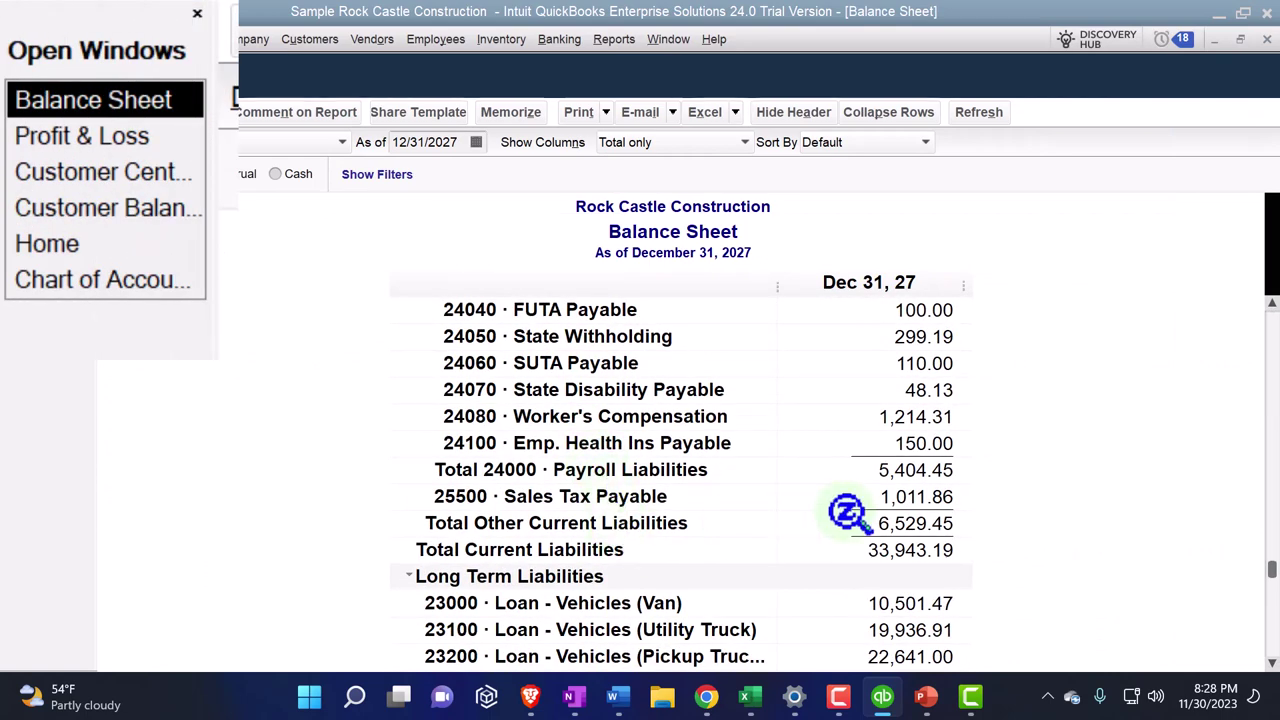
pyautogui.doubleClick(896, 500)
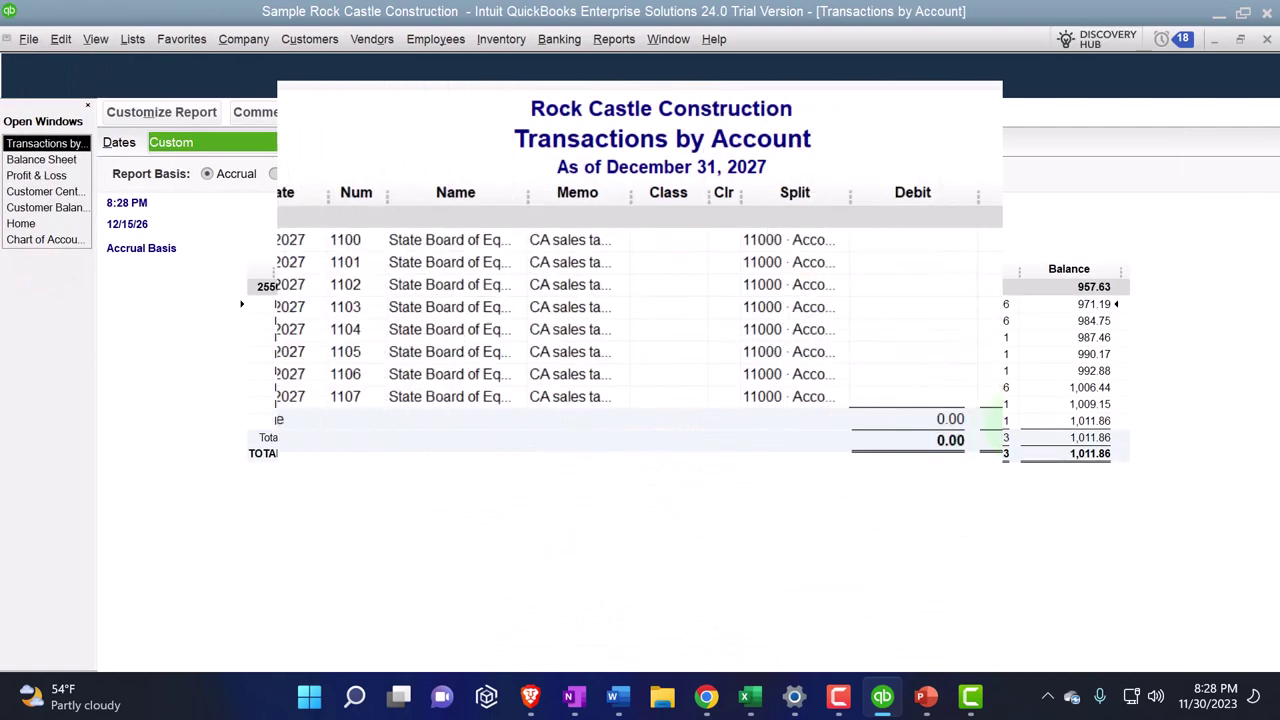
pyautogui.click(1266, 39)
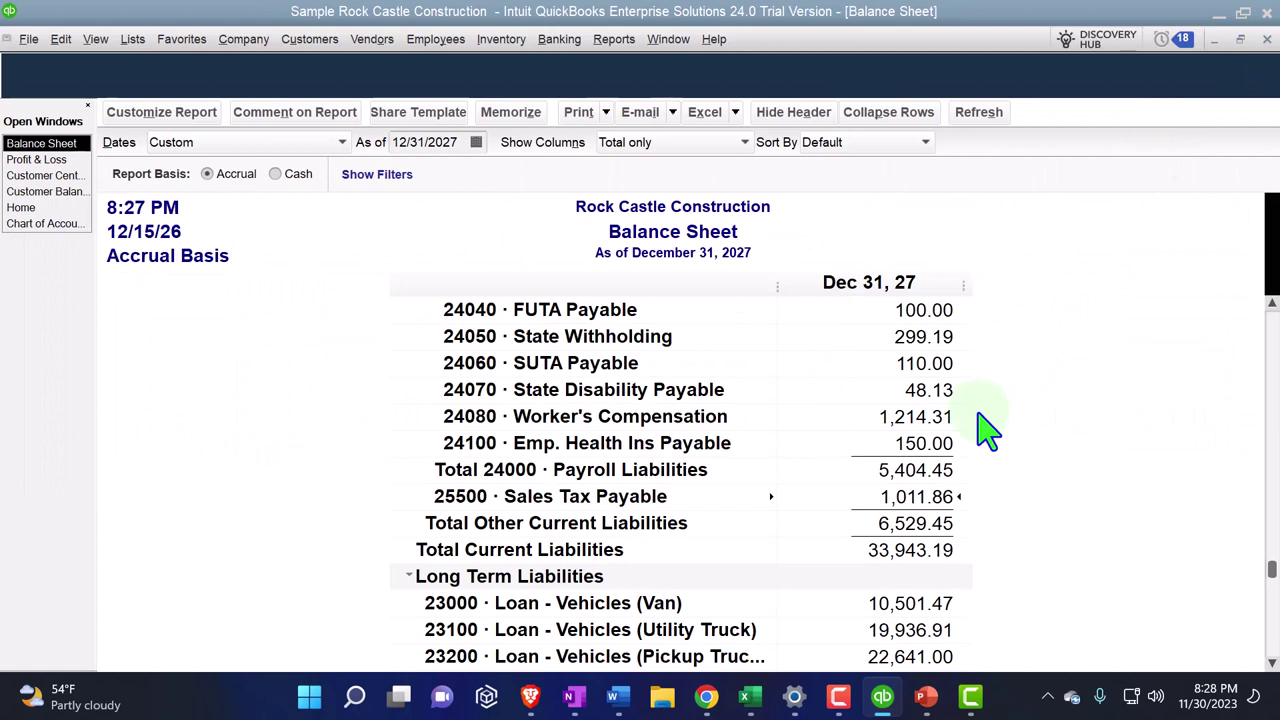
pyautogui.scroll(-4, 985, 445)
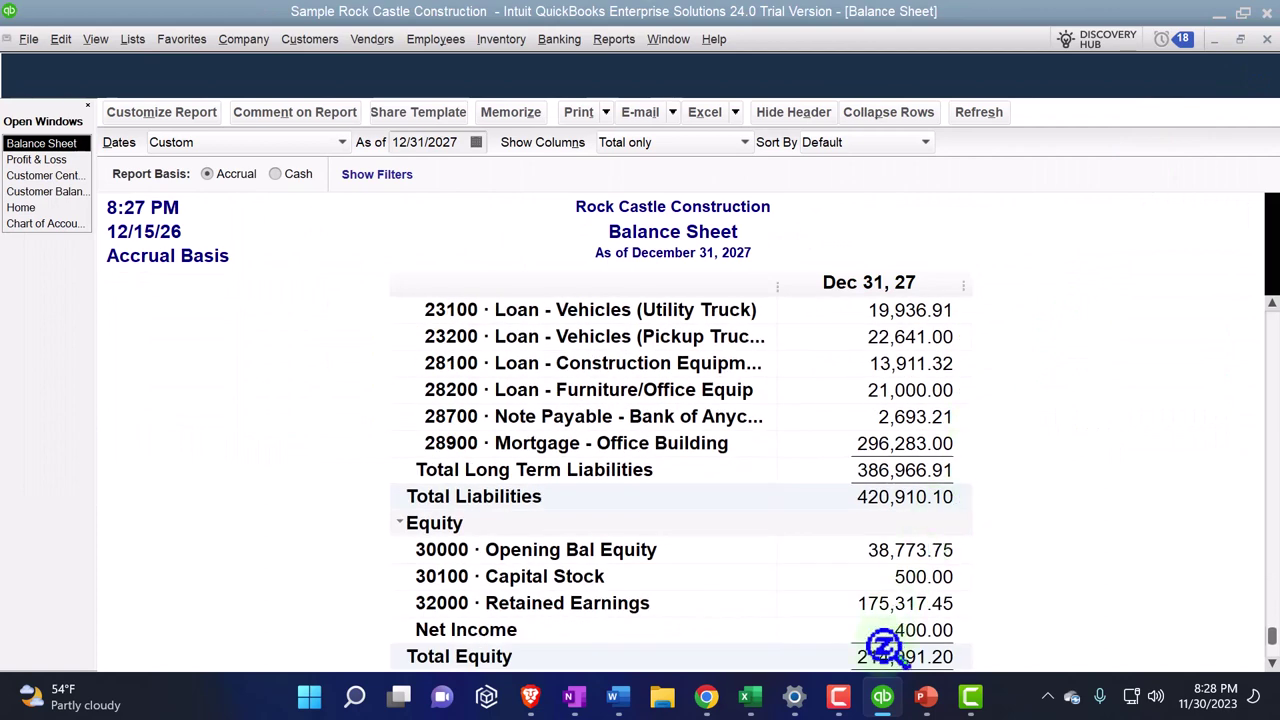
# Step: Check the account balances in the Excel worksheet, and return to the Unearned Revenue line of the QuickBooks Balance Sheet
pyautogui.click(750, 700)
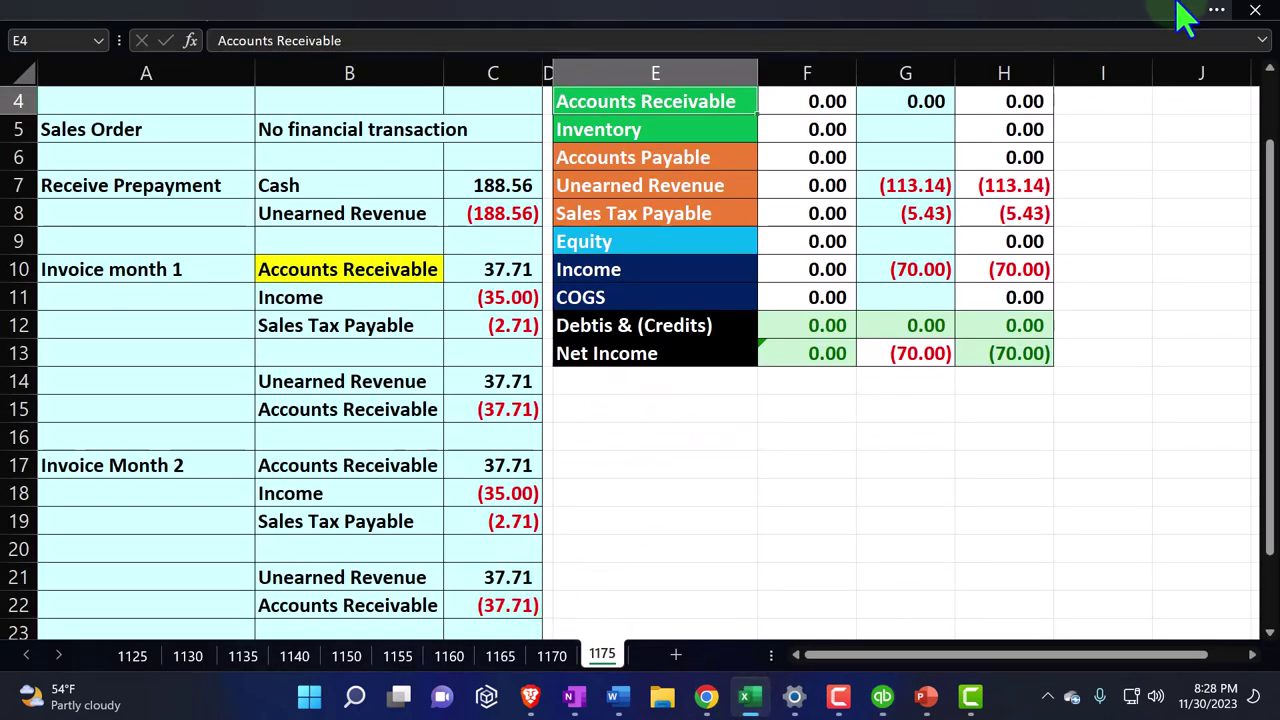
pyautogui.click(750, 697)
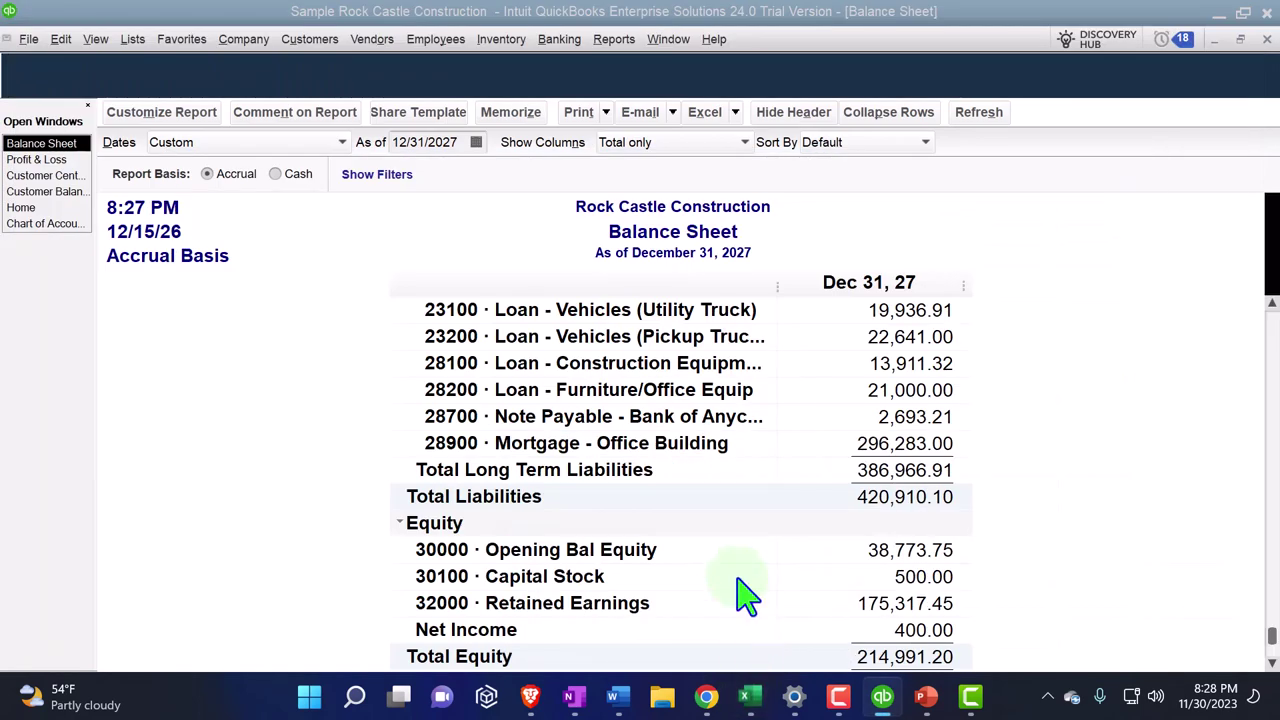
pyautogui.scroll(-1, 738, 580)
pyautogui.scroll(6, 738, 580)
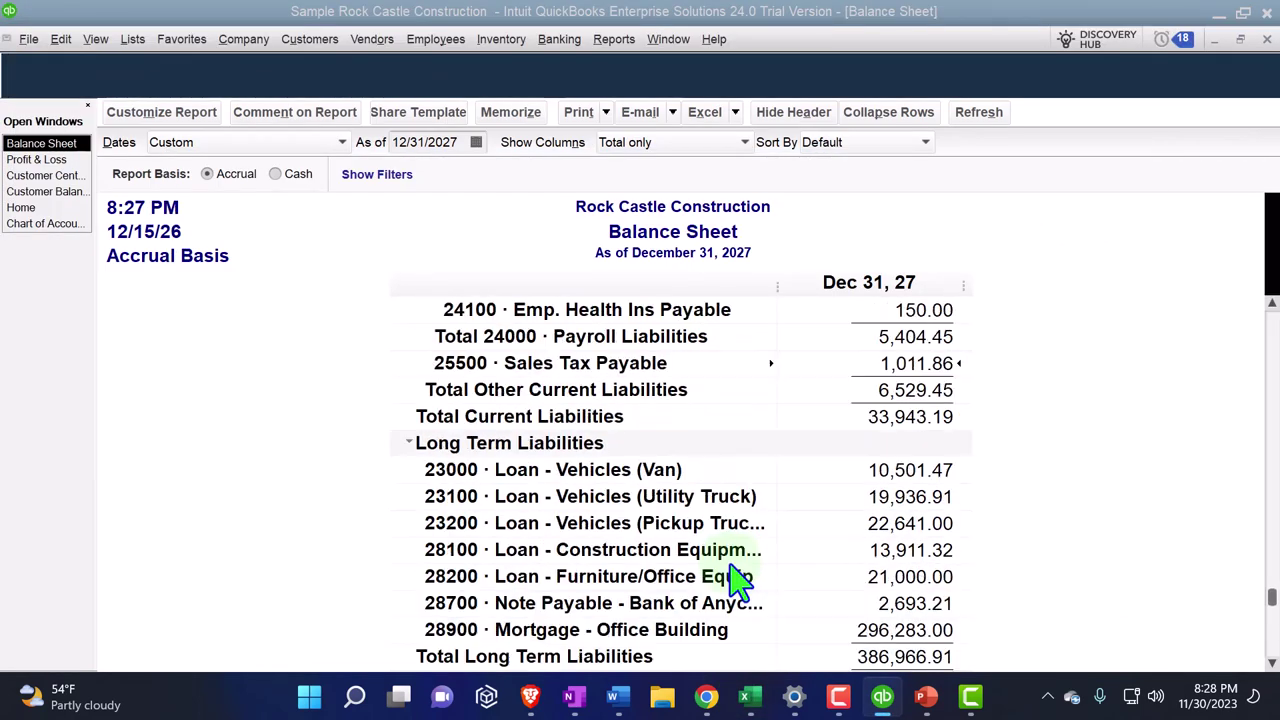
pyautogui.scroll(2, 755, 595)
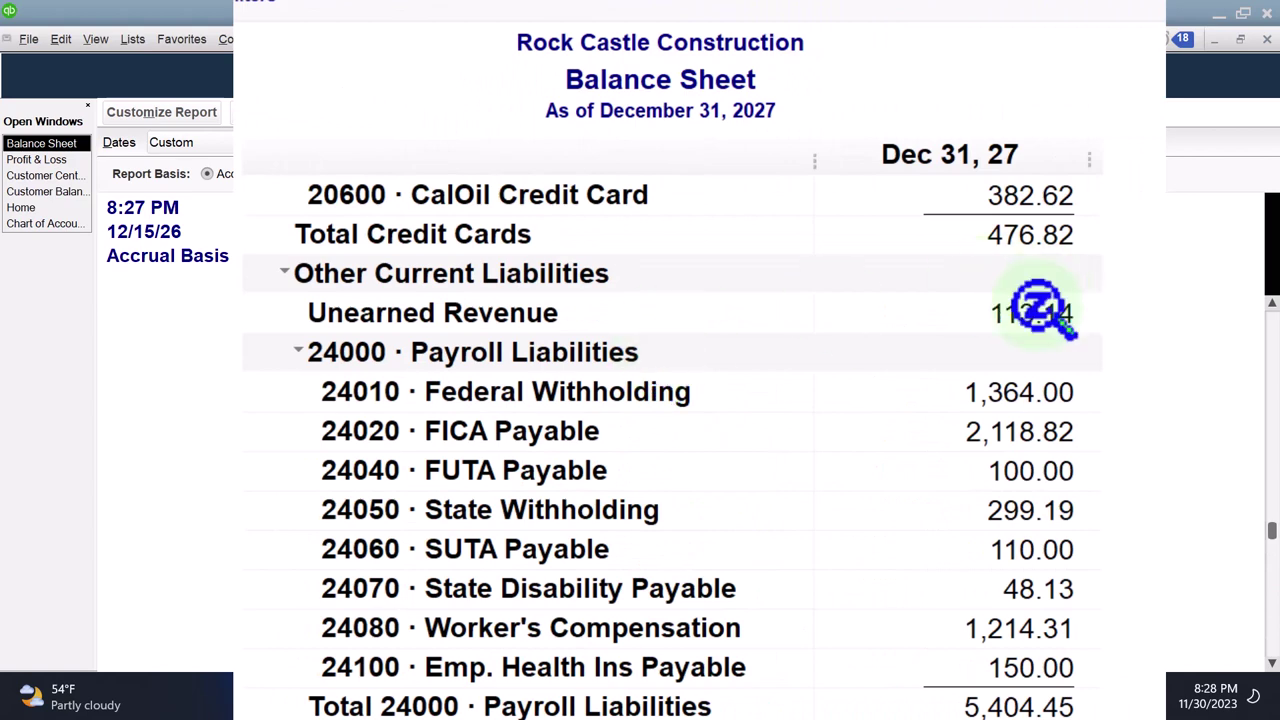
# Step: List the Unearned Revenue transactions behind the Balance Sheet, with the report starting from 01/01/2026
pyautogui.doubleClick(928, 386)
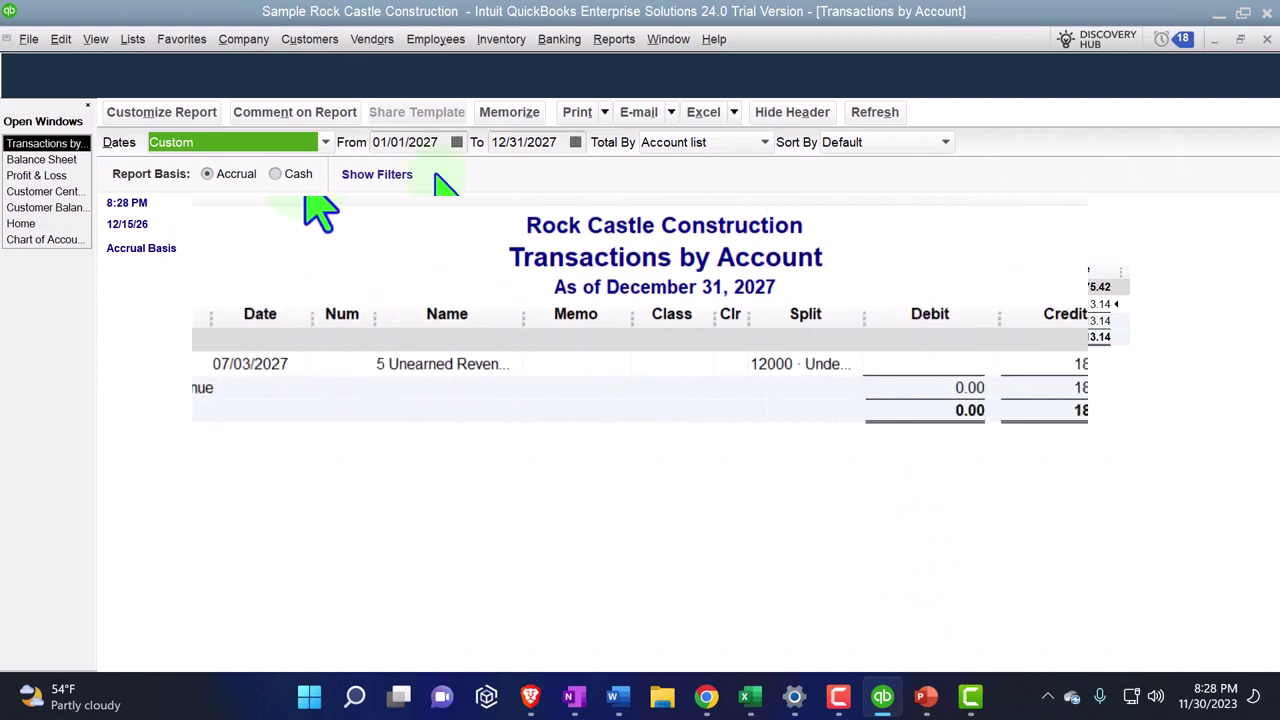
pyautogui.click(440, 142)
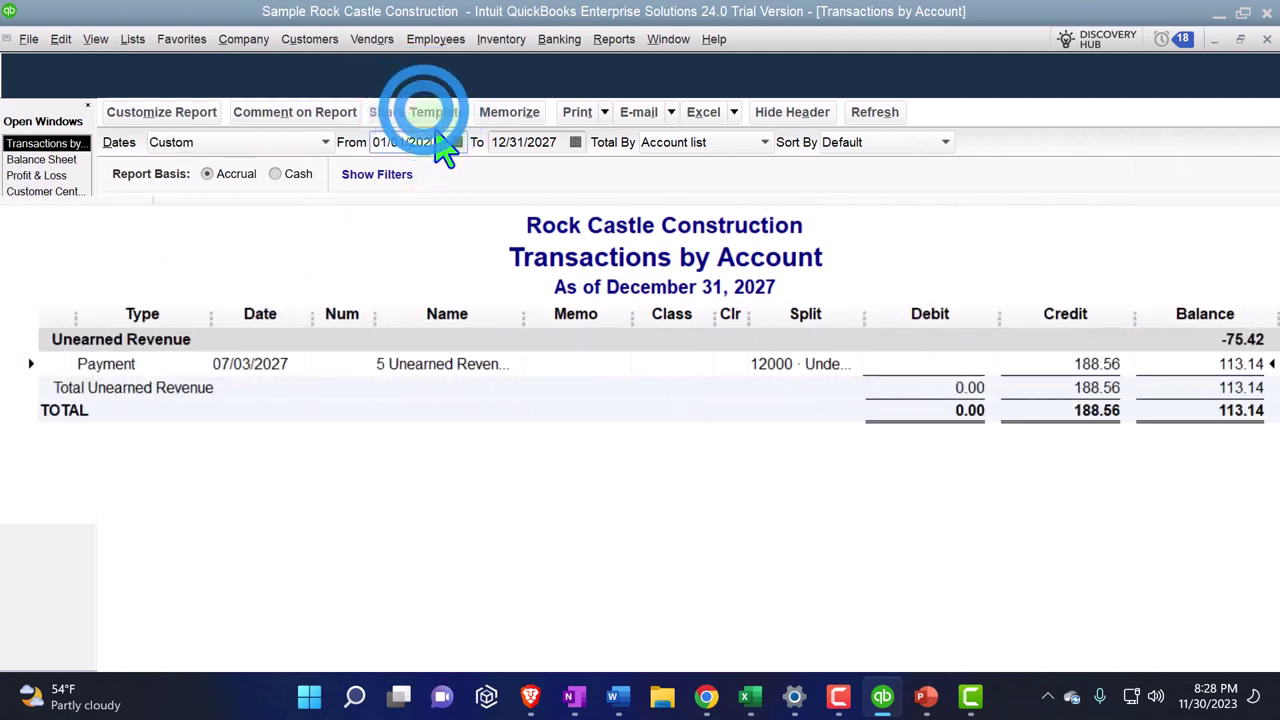
pyautogui.press('Tab')
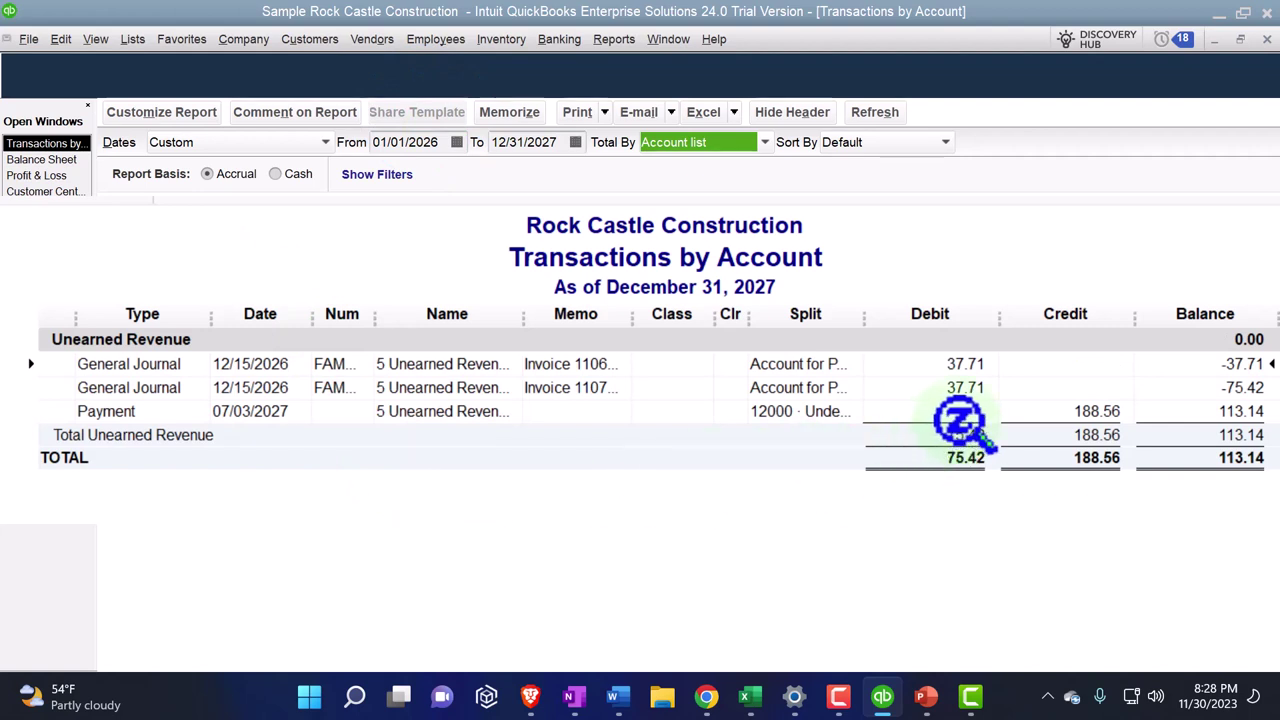
pyautogui.click(990, 368)
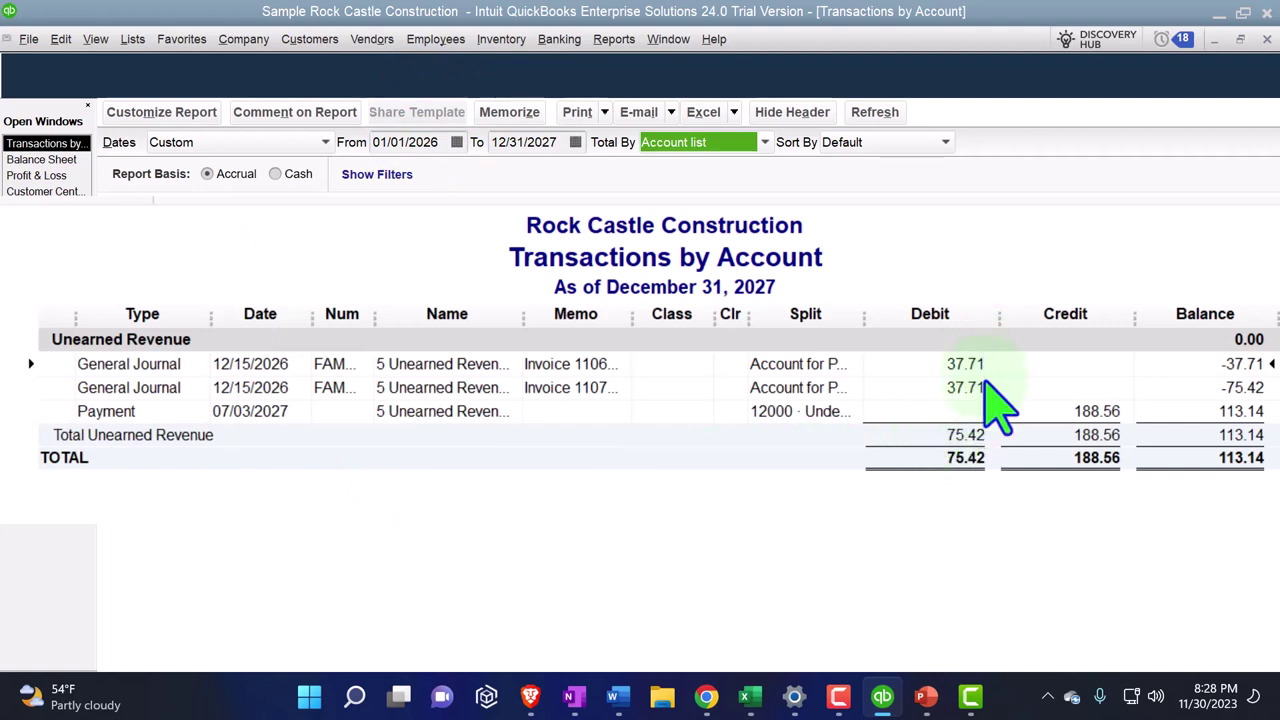
# Step: Try to change the date of journal entry FAM2015 to 09/01/2027 in the Unearned Revenue register and record it
pyautogui.doubleClick(300, 388)
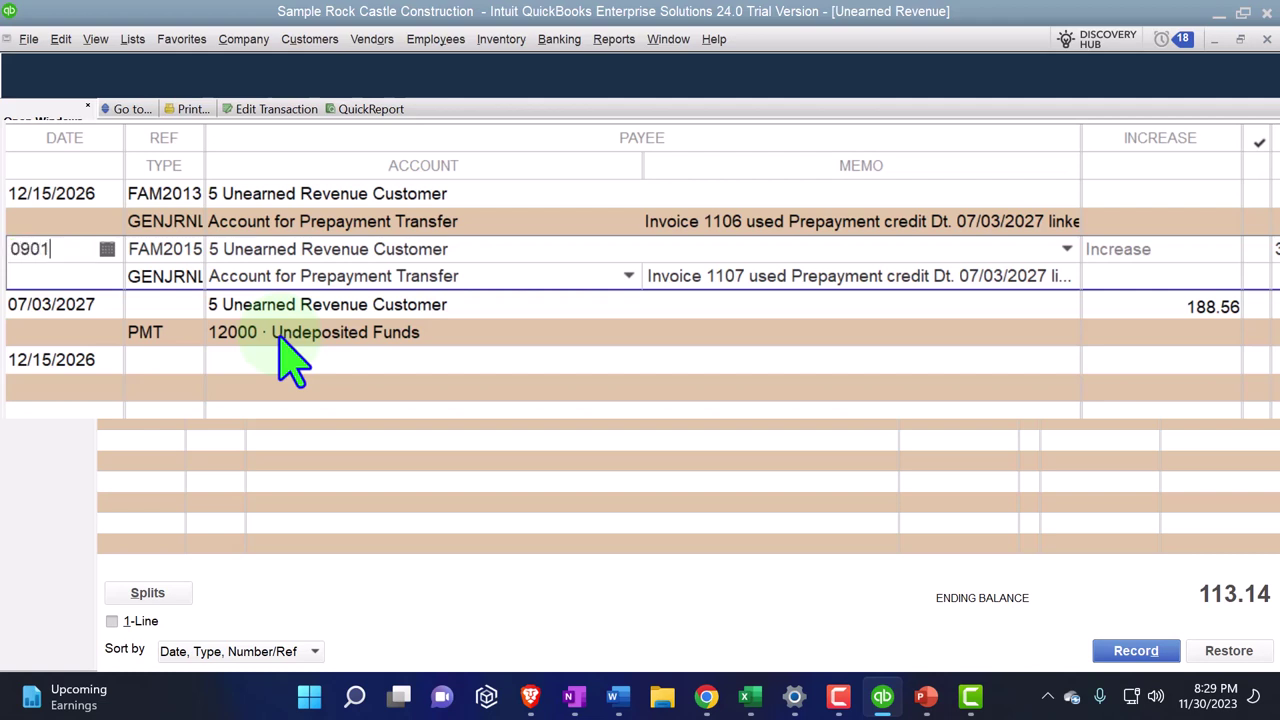
pyautogui.press('Tab')
pyautogui.click(1136, 651)
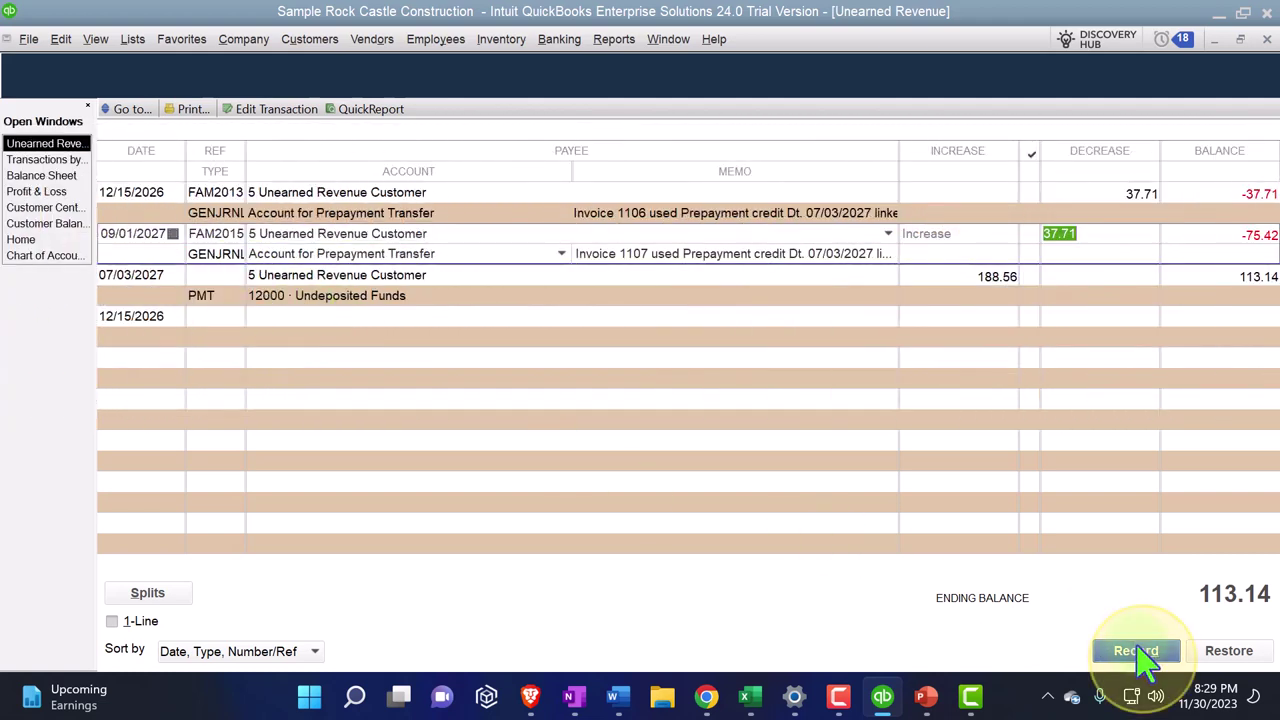
# Step: Open journal entry FAM2015 from the register, try to save it with the 09/01/2027 date, and close the entry
pyautogui.doubleClick(218, 253)
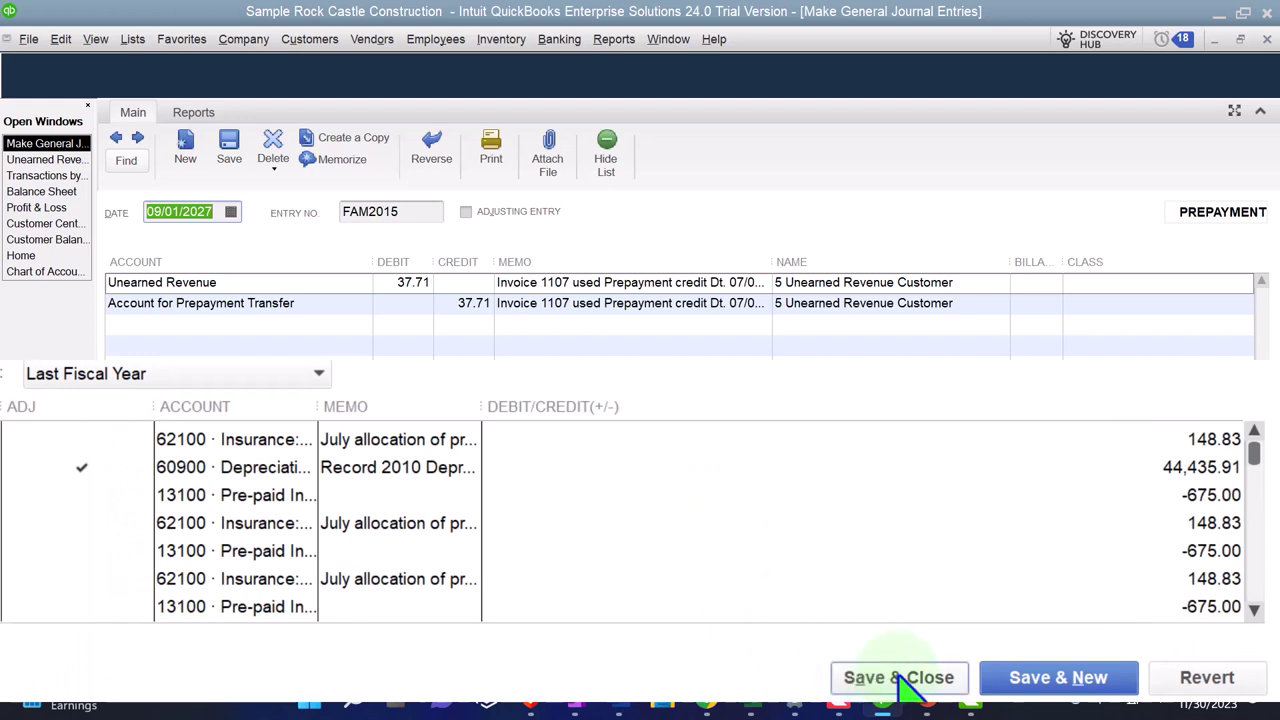
pyautogui.click(899, 680)
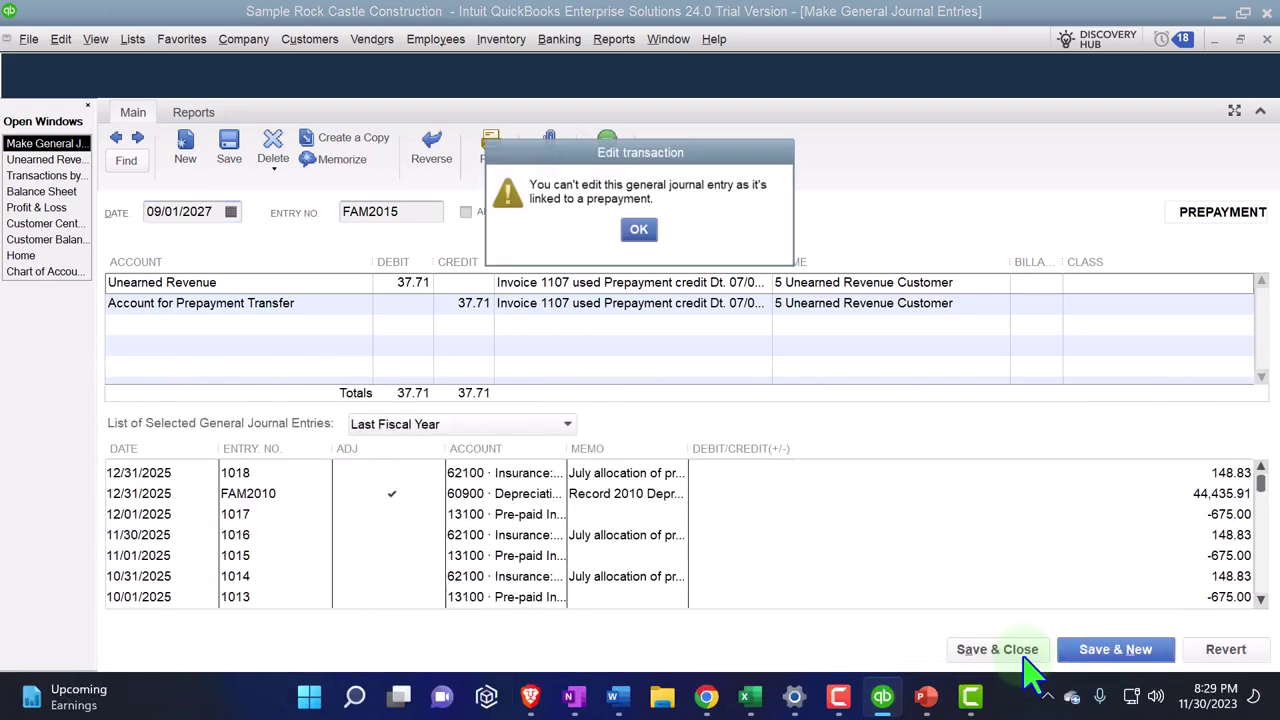
pyautogui.click(651, 240)
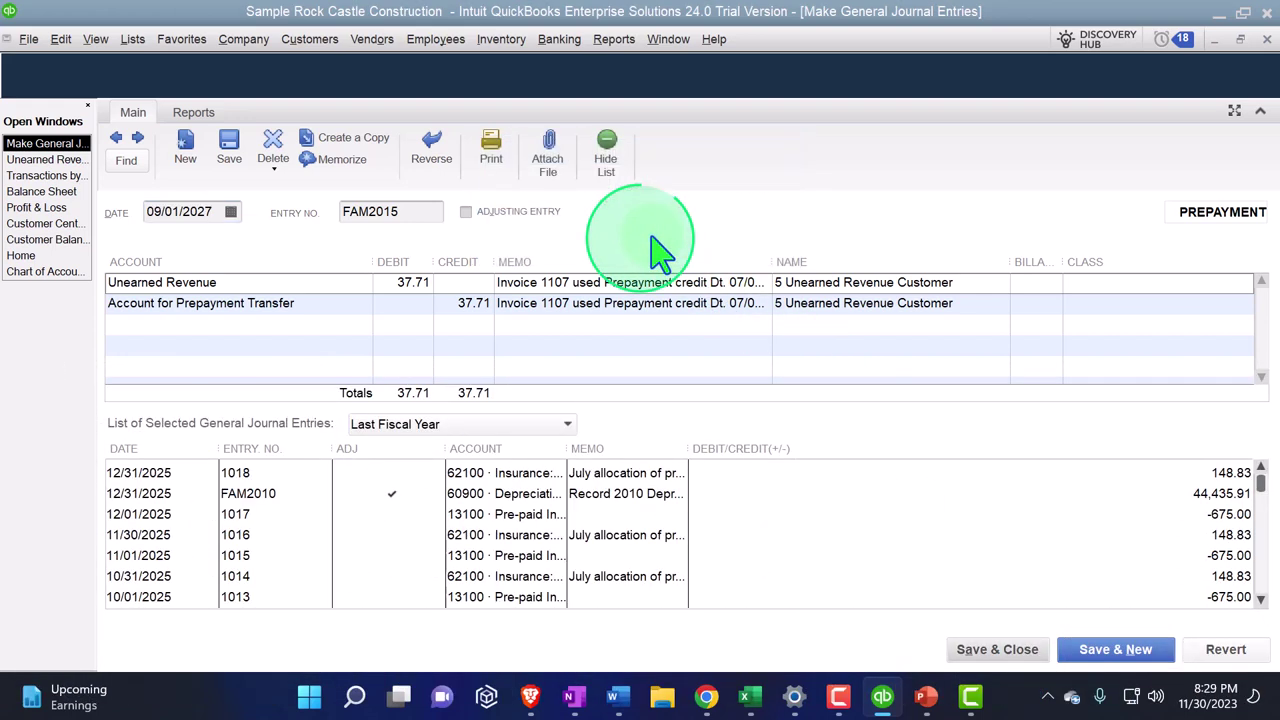
pyautogui.click(1266, 40)
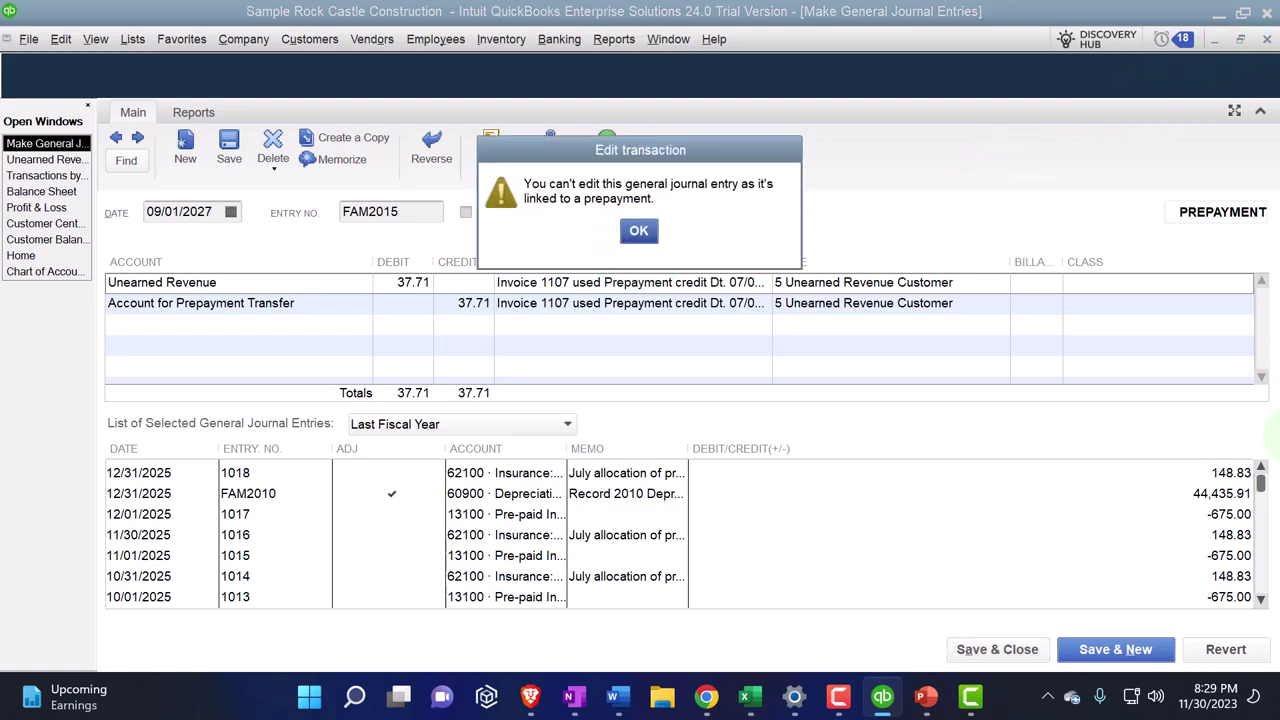
pyautogui.click(641, 232)
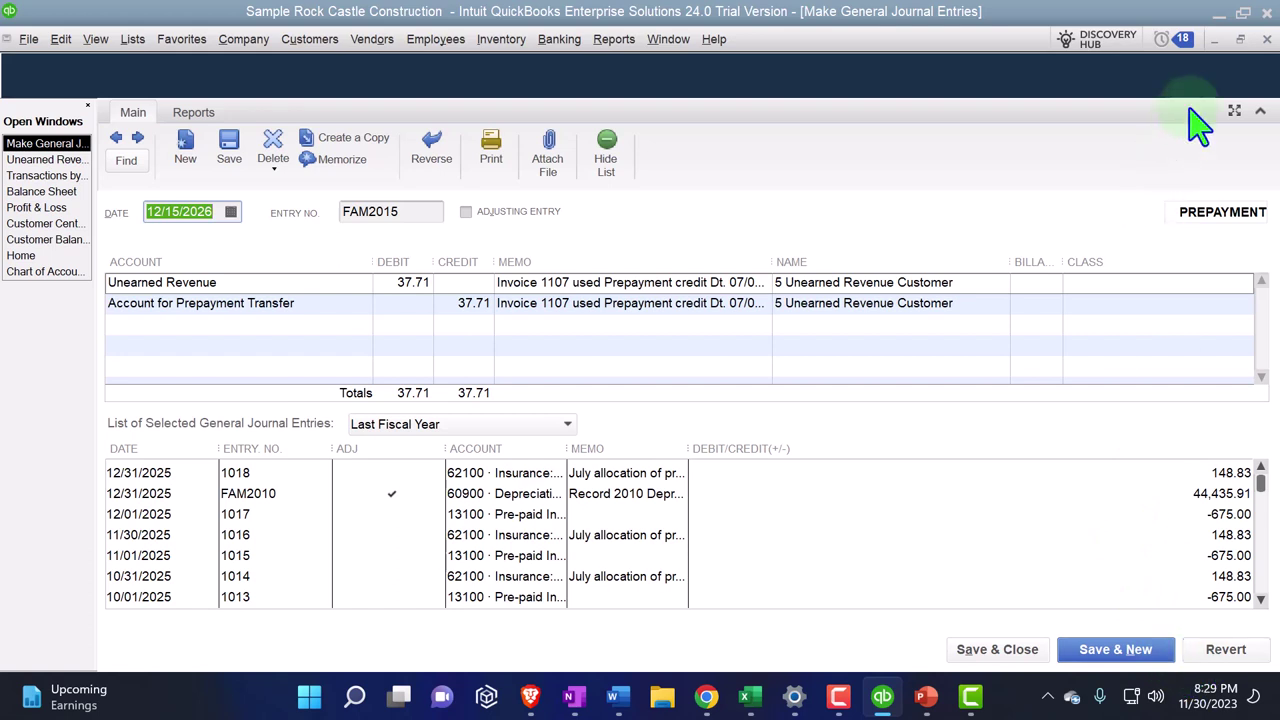
pyautogui.click(1267, 42)
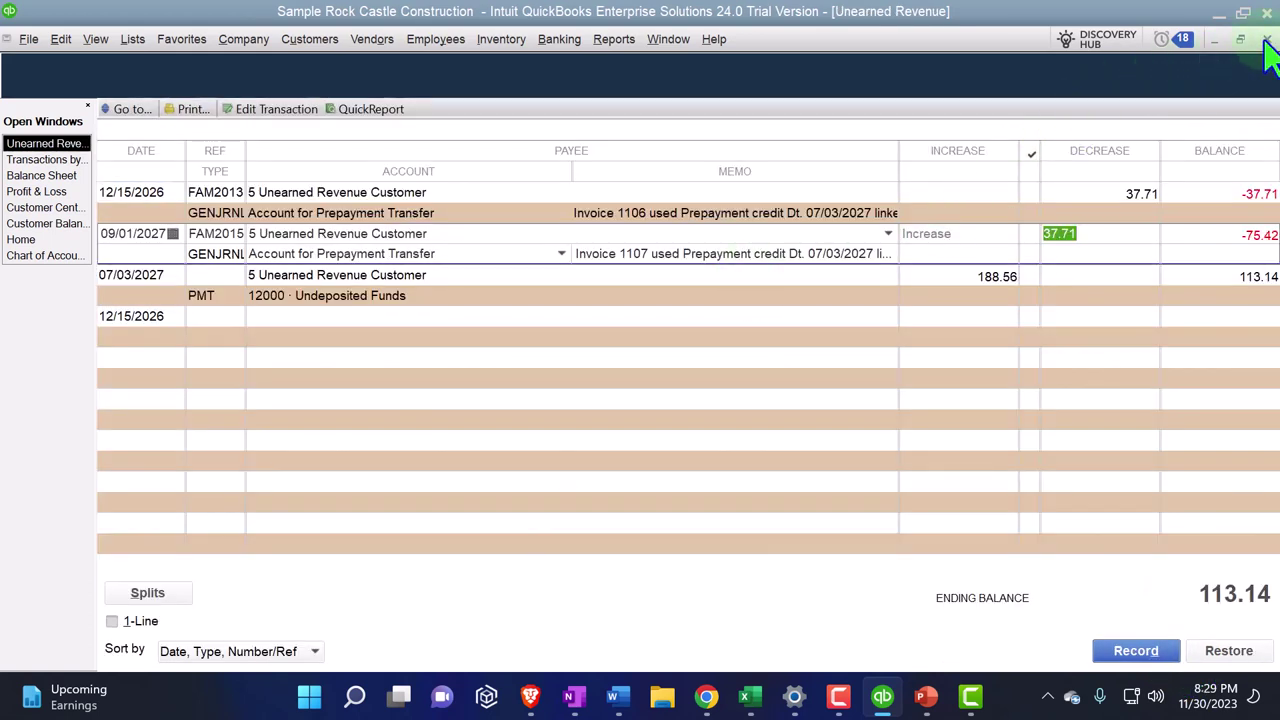
# Step: Restore the FAM2015 line in the Unearned Revenue register to its saved values and close the register
pyautogui.click(1265, 42)
pyautogui.click(653, 230)
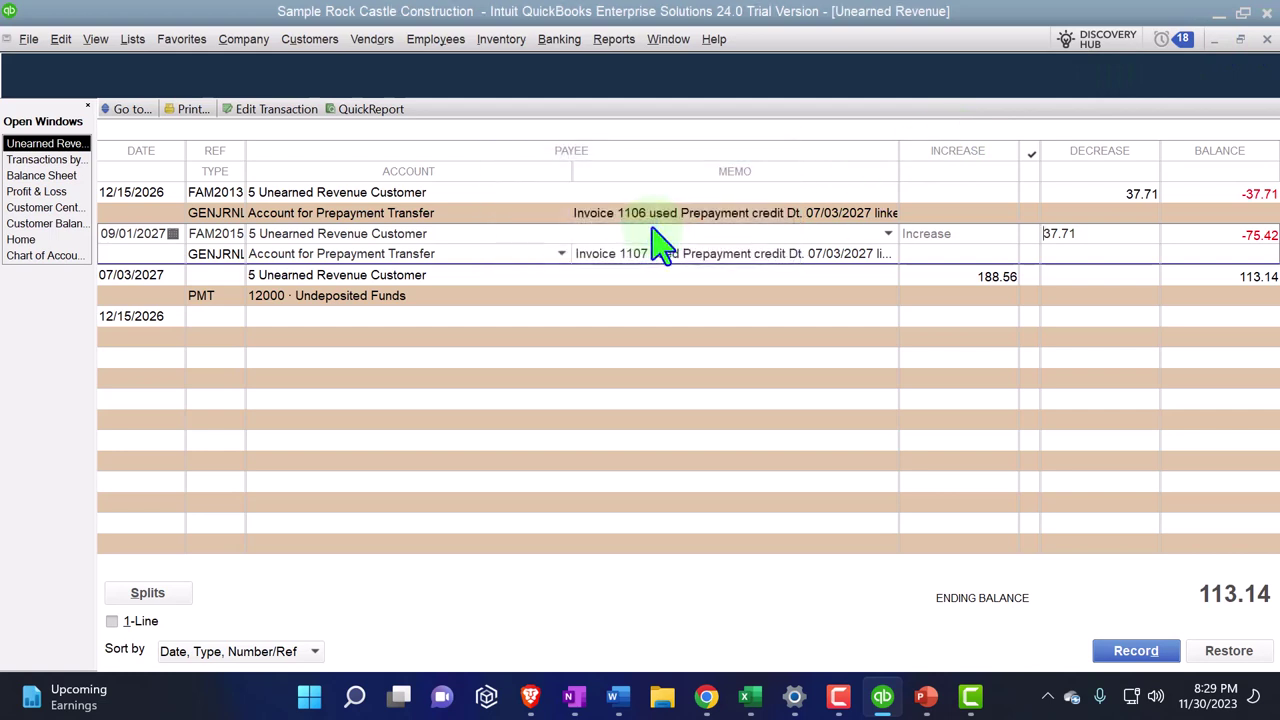
pyautogui.click(1265, 42)
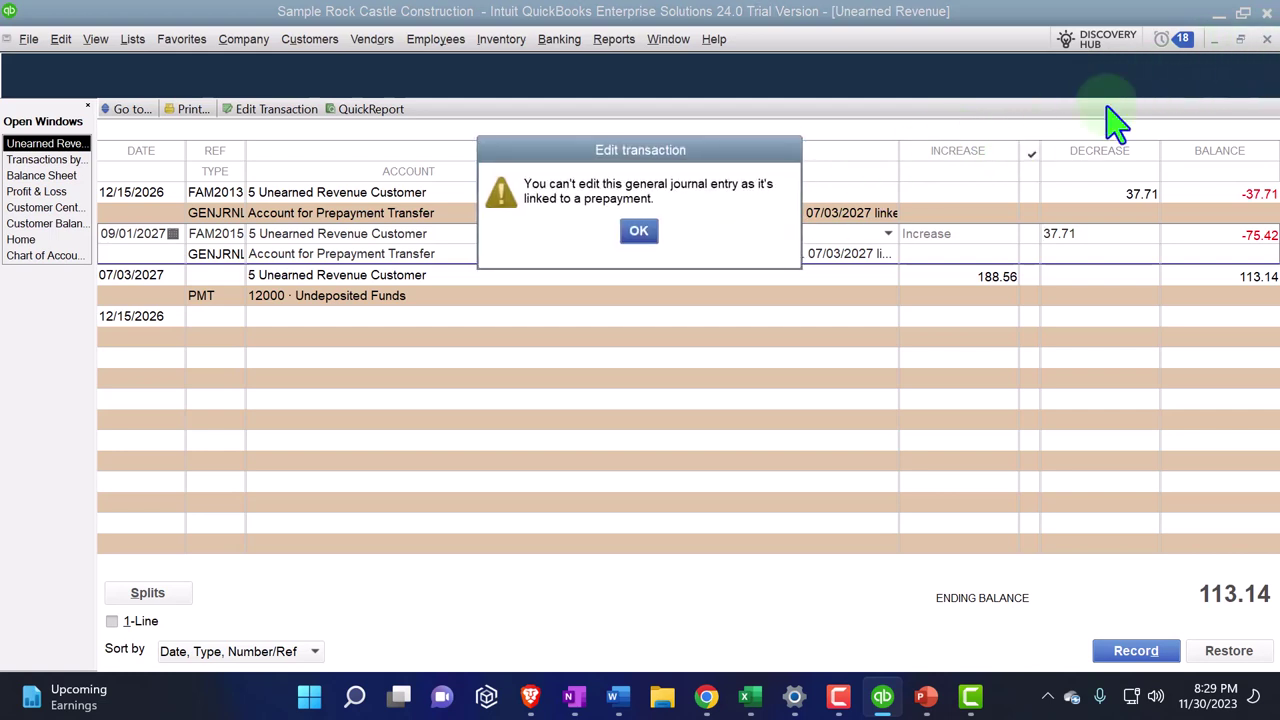
pyautogui.click(645, 230)
pyautogui.click(440, 315)
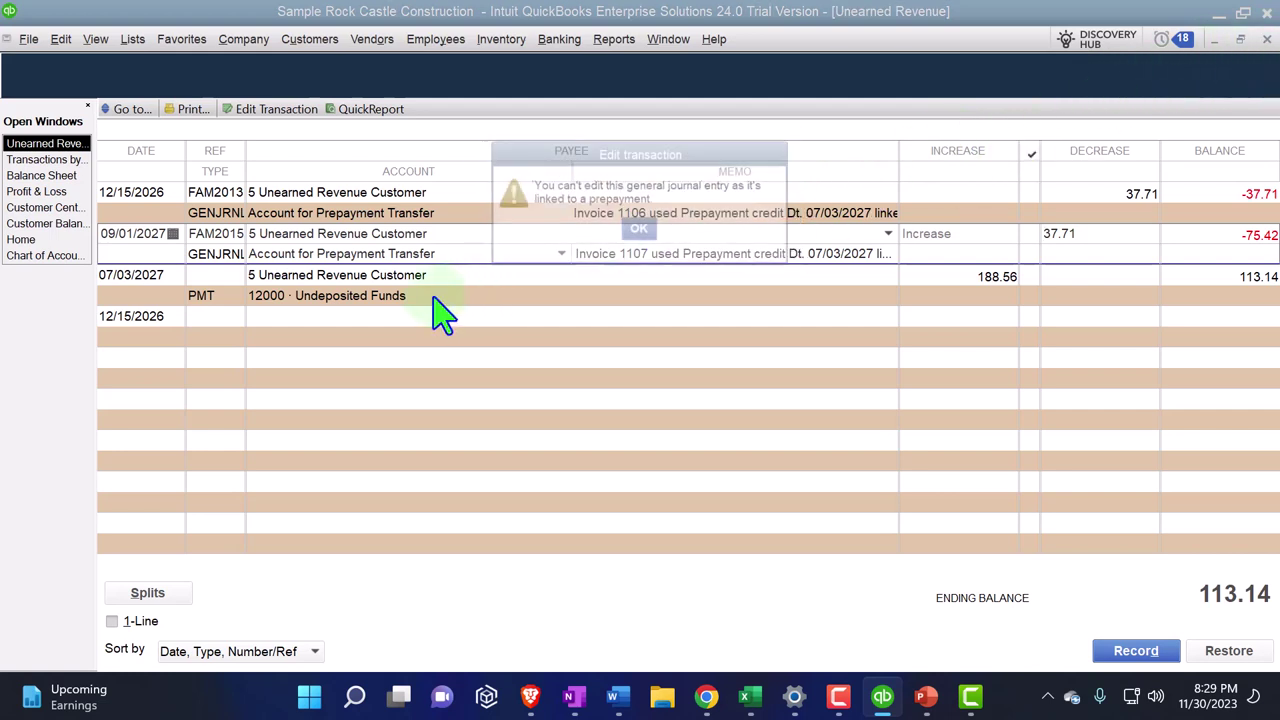
pyautogui.click(640, 232)
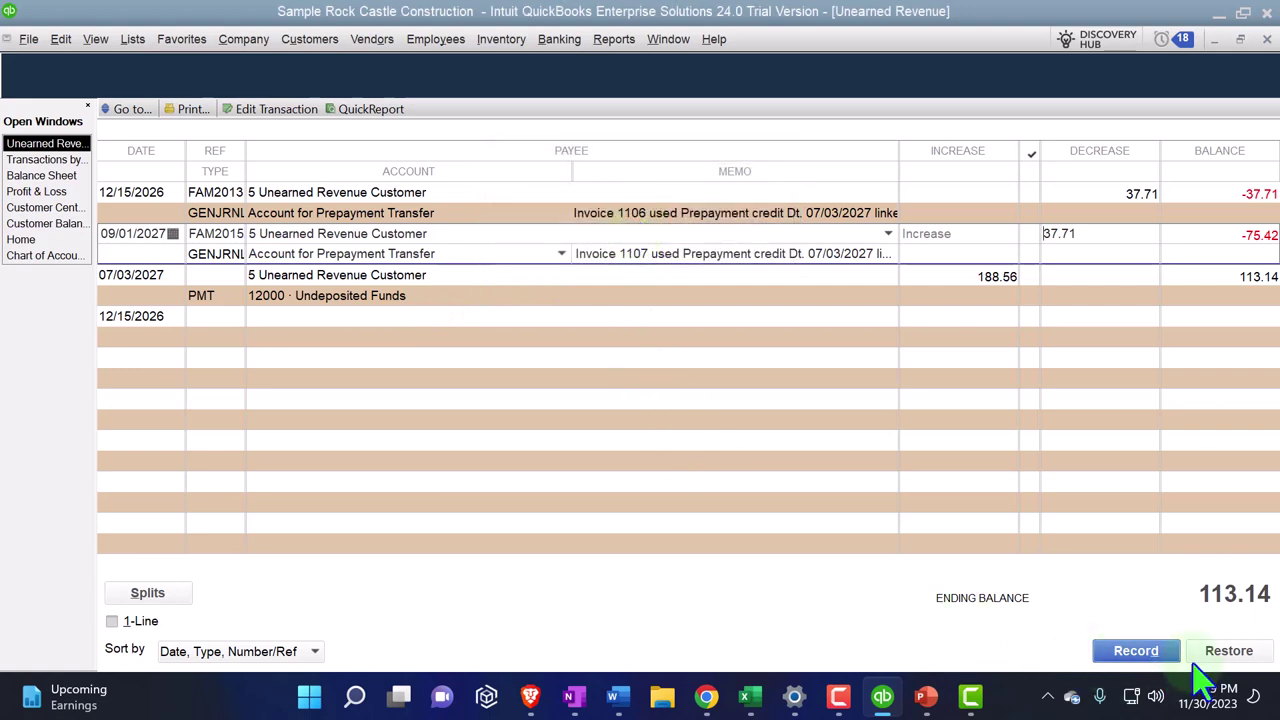
pyautogui.click(1227, 652)
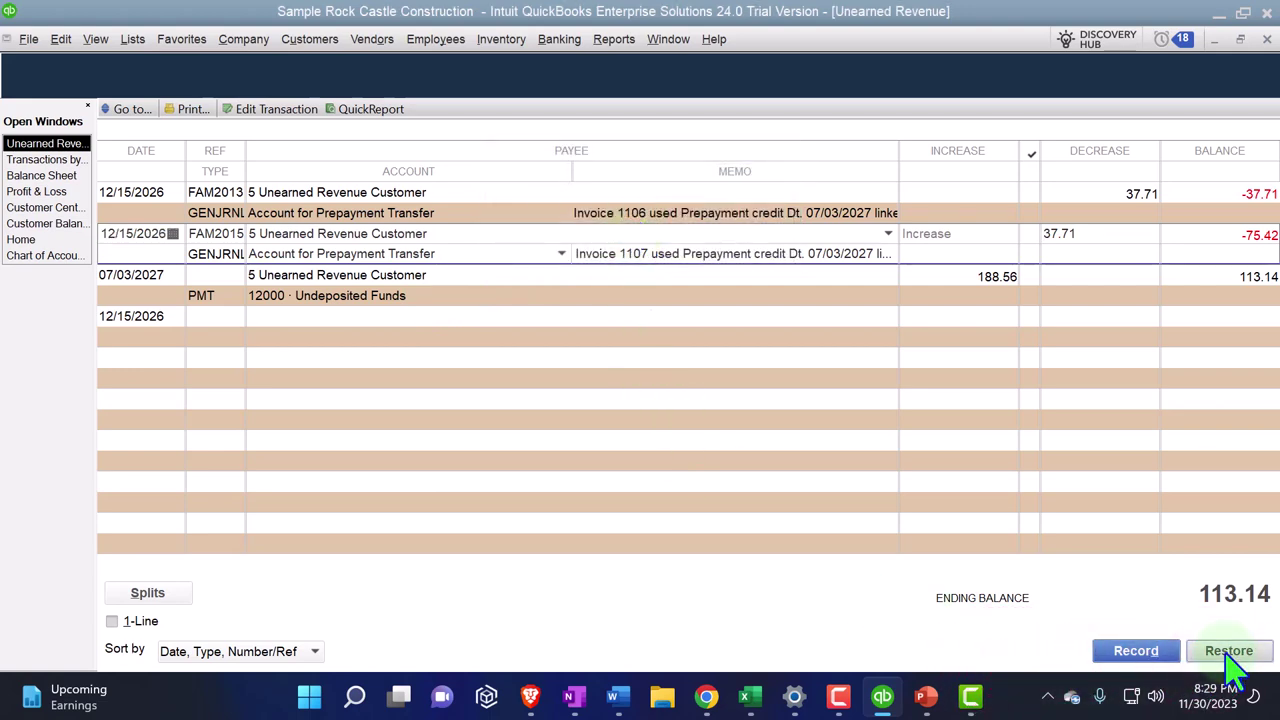
pyautogui.click(1229, 652)
pyautogui.click(1265, 40)
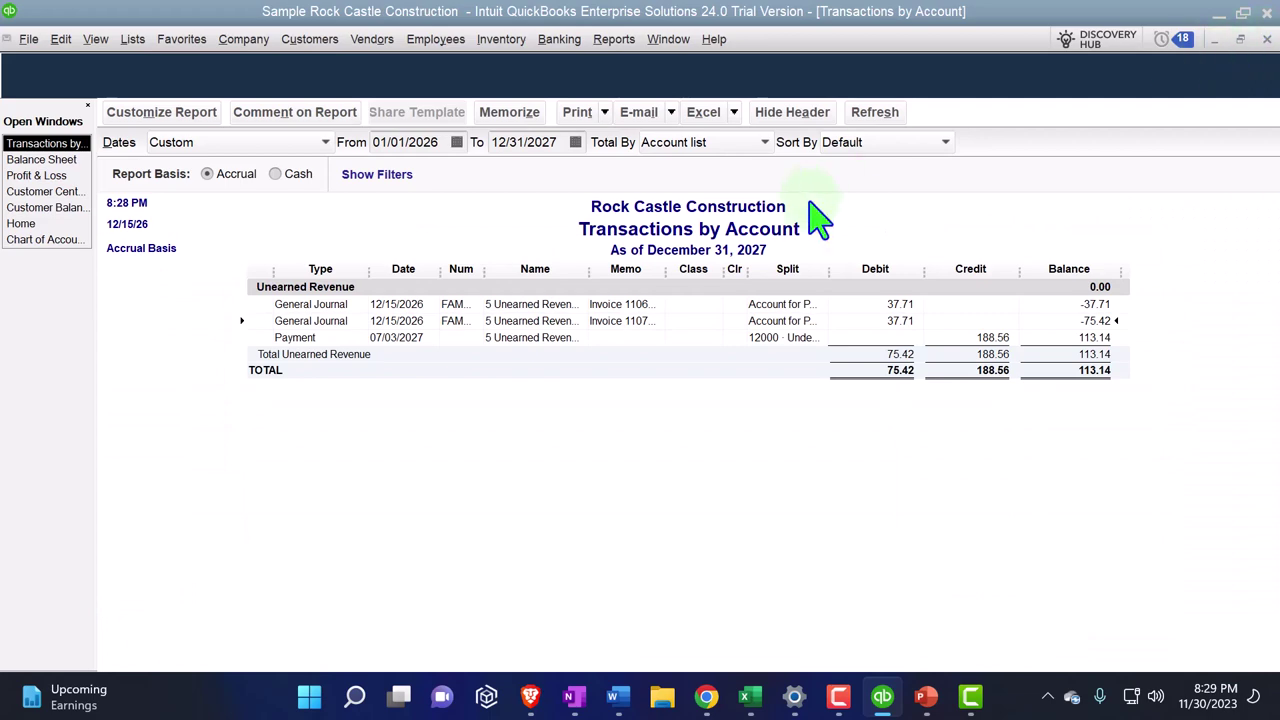
# Step: Close the Unearned Revenue transactions report and review the transactions behind Accounts Receivable on the Balance Sheet
pyautogui.click(1267, 41)
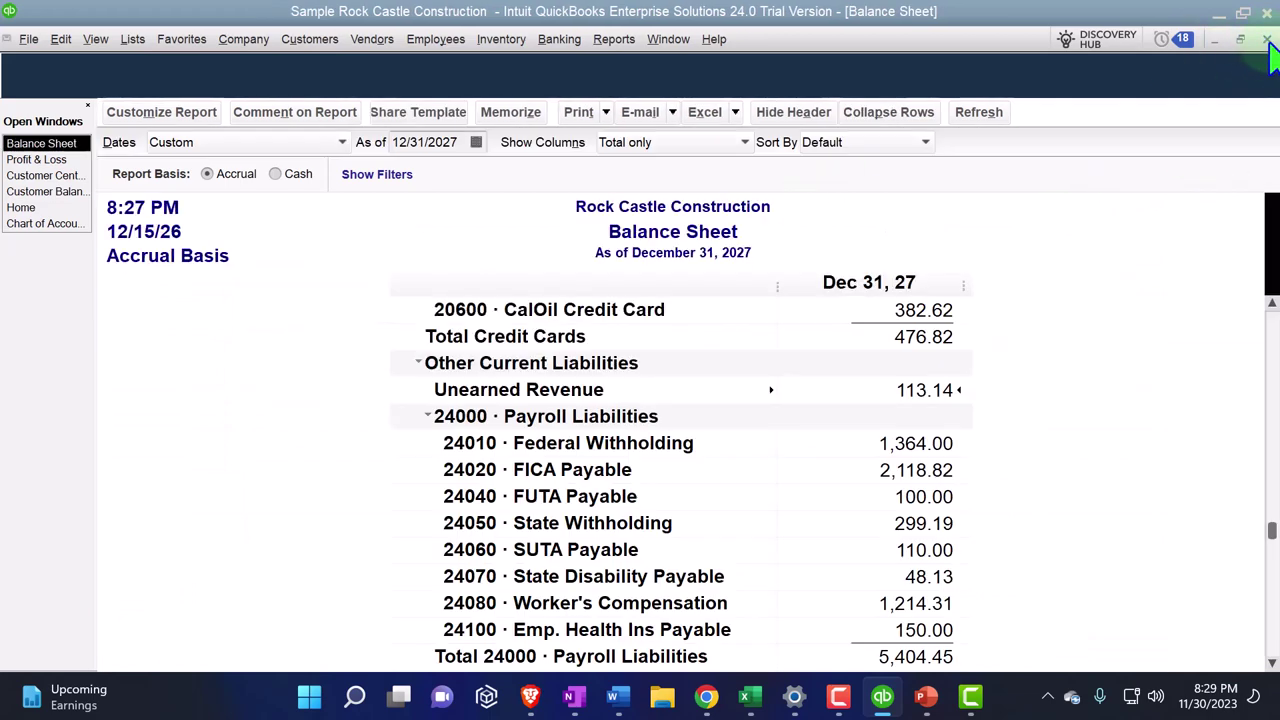
pyautogui.scroll(15, 1080, 505)
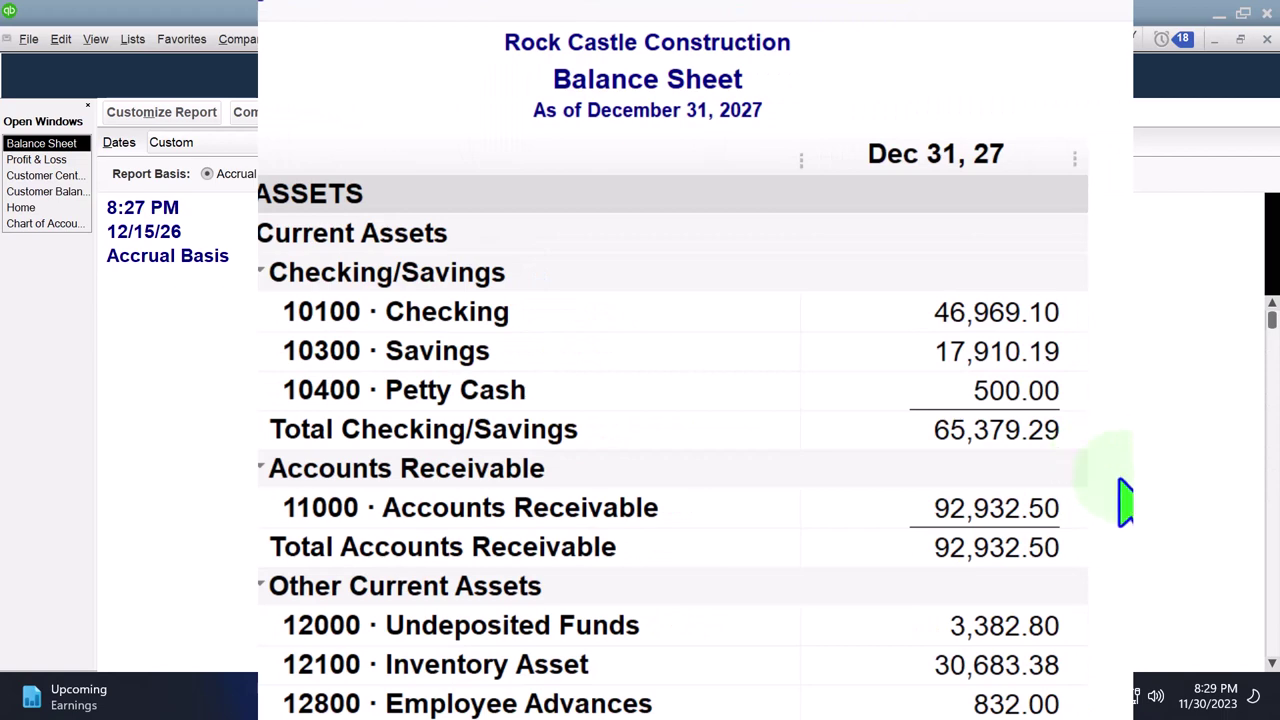
pyautogui.doubleClick(903, 523)
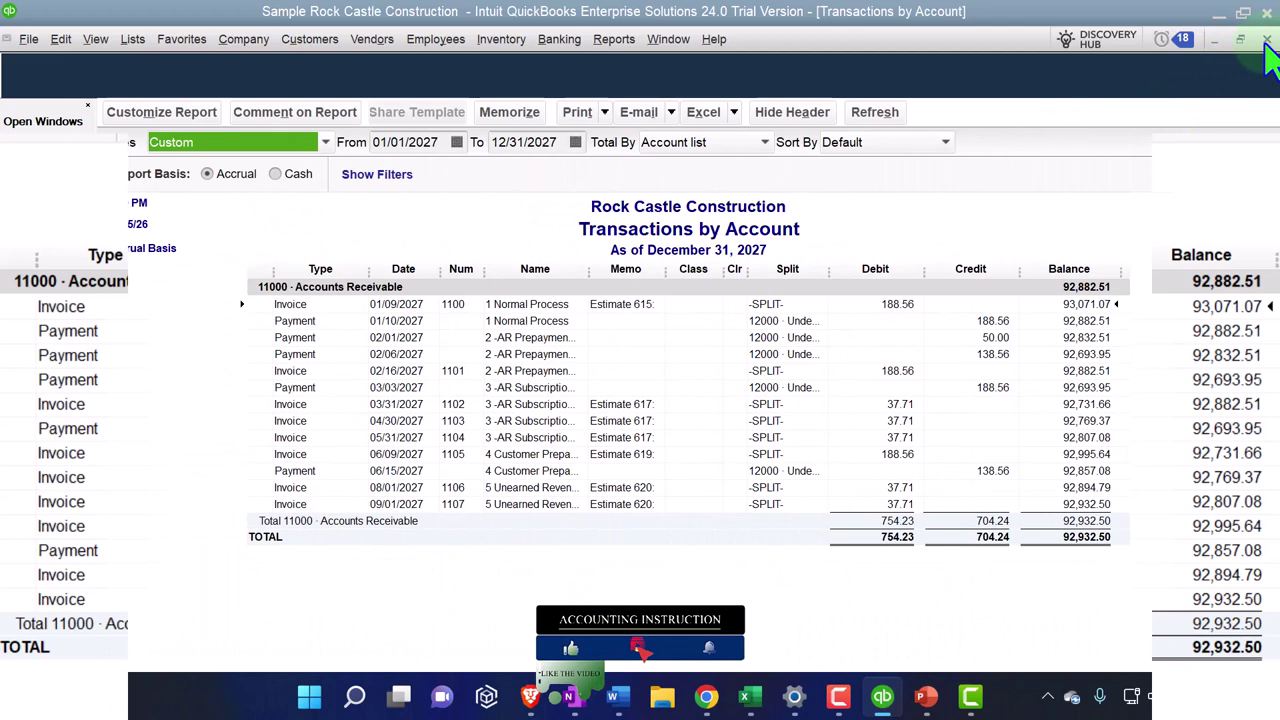
pyautogui.click(1266, 39)
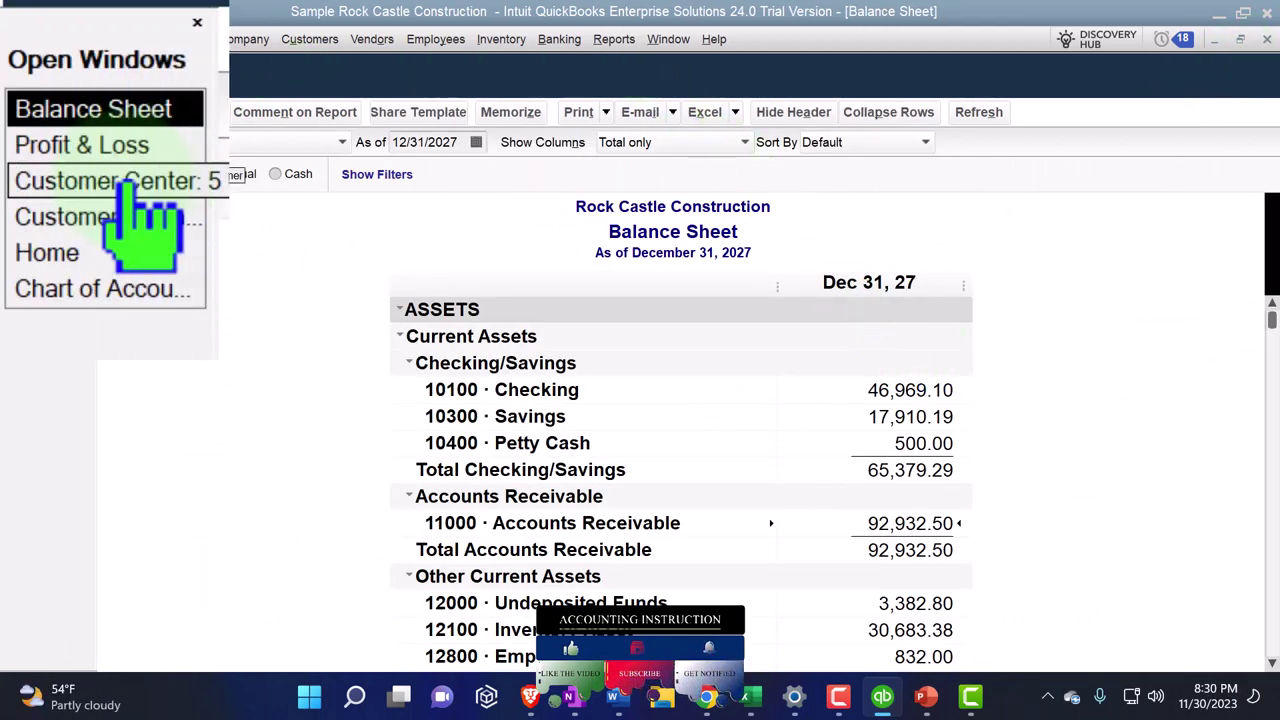
# Step: Compare the Customer Balance Detail report with the Excel worksheet, and review the 5 Unearned Revenue Customer transactions in the Customer Center
pyautogui.click(55, 193)
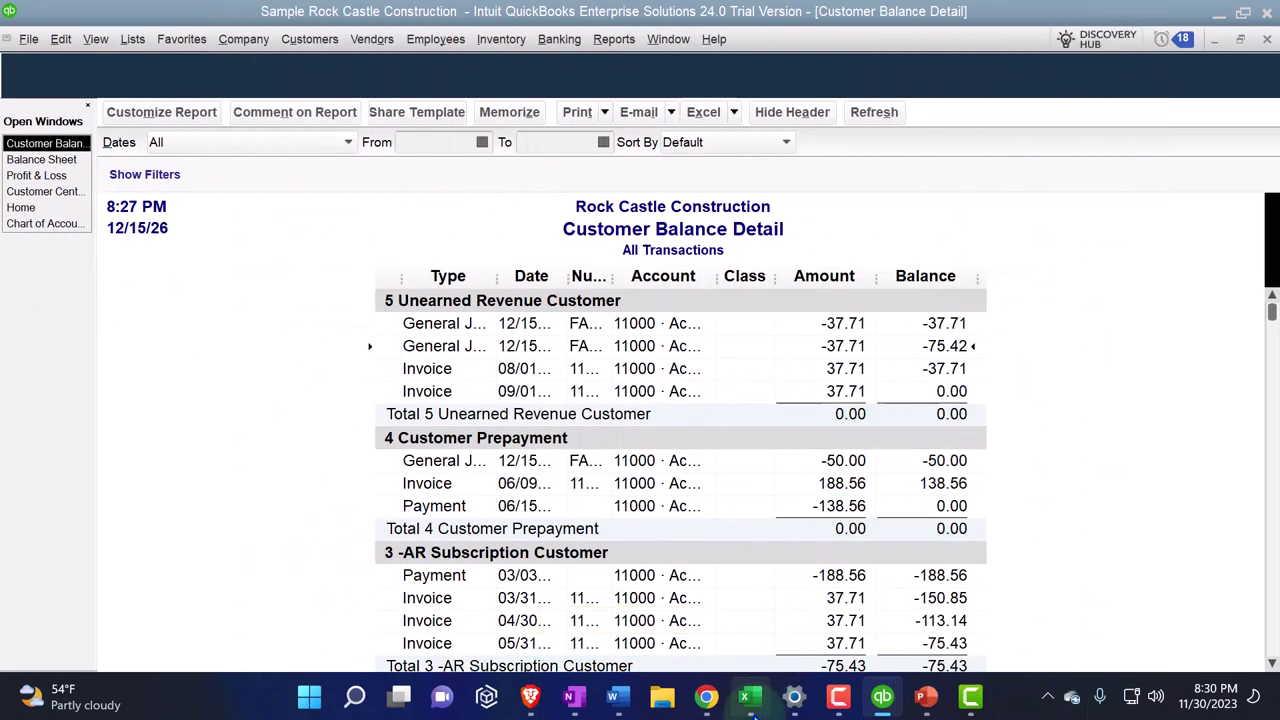
pyautogui.hotkey('alt', 'Tab')
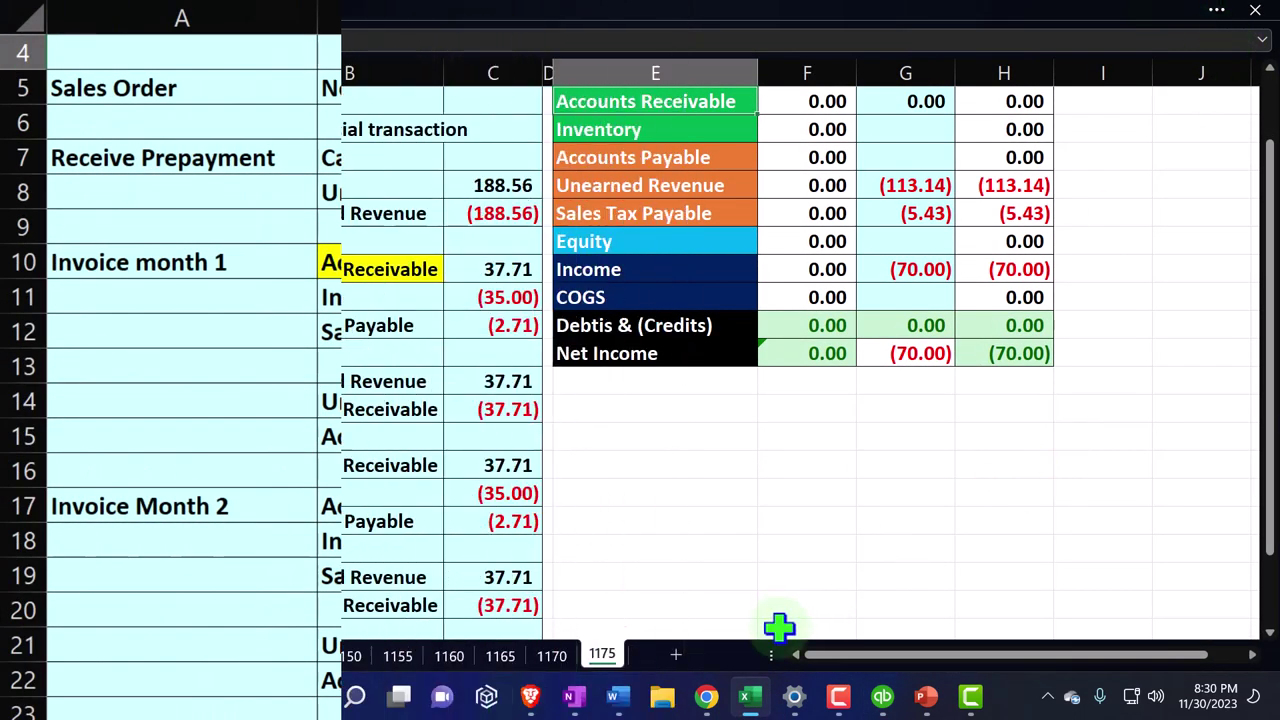
pyautogui.click(750, 697)
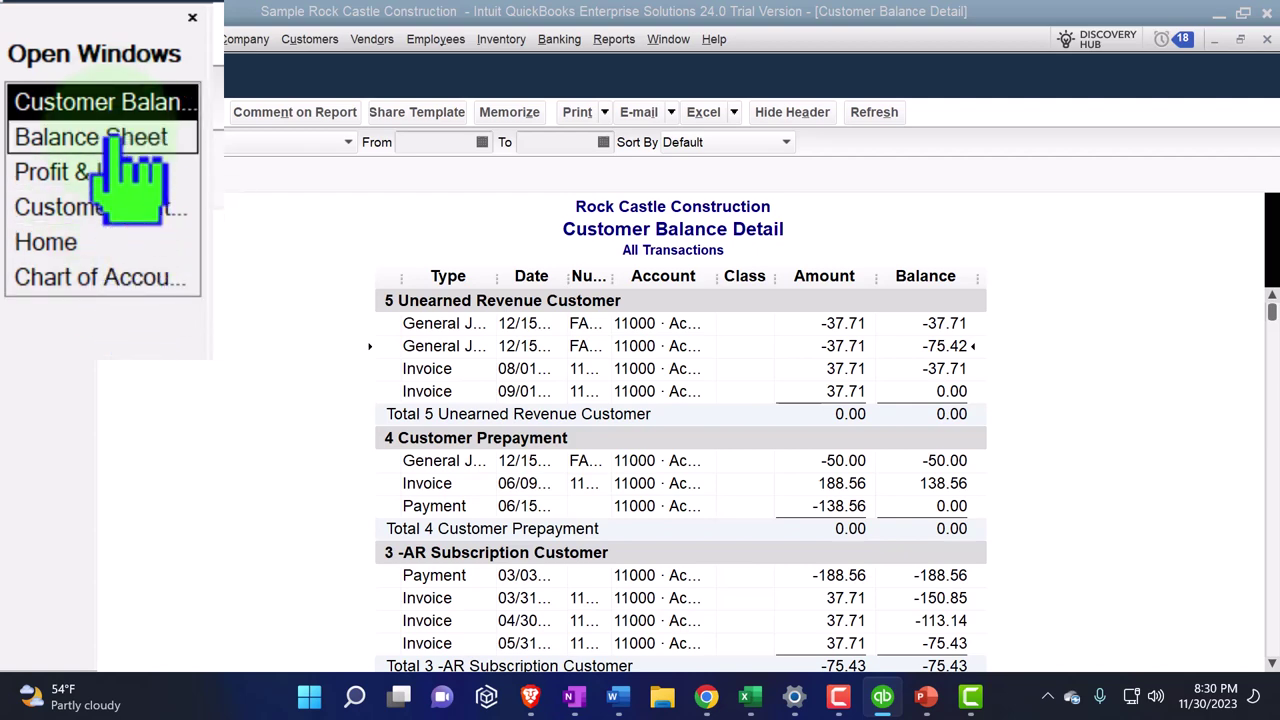
pyautogui.click(120, 212)
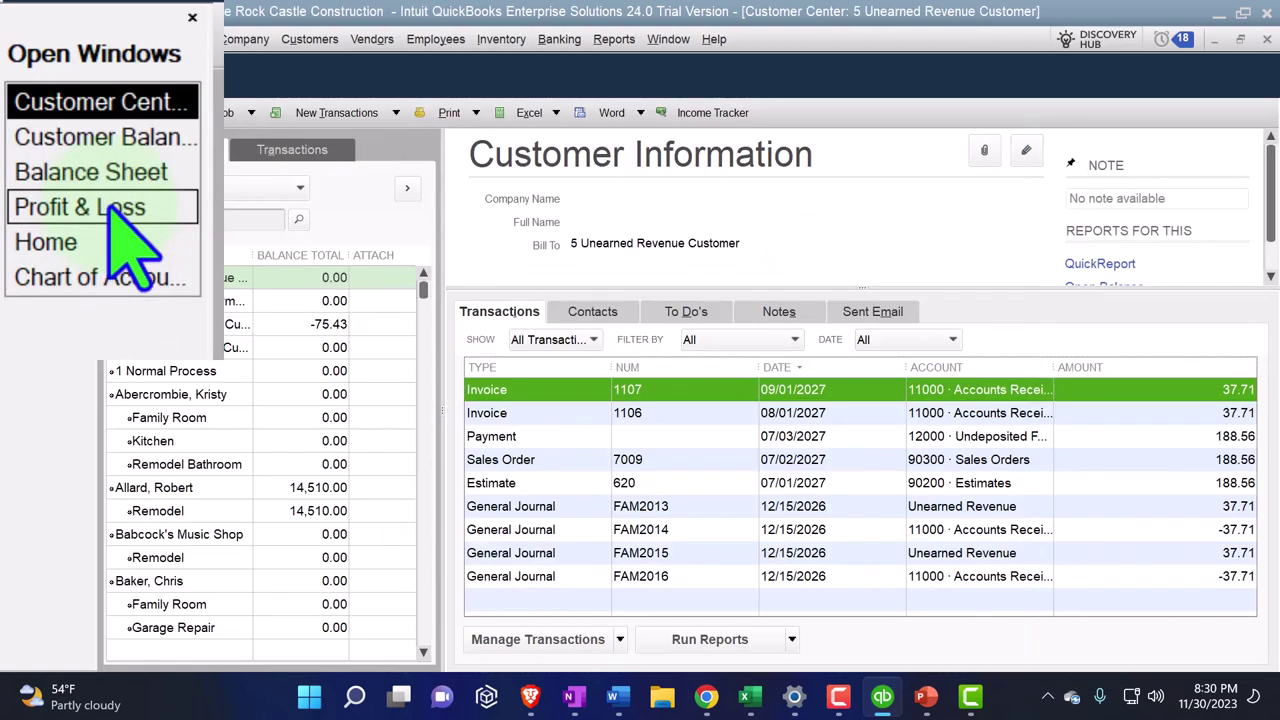
# Step: Check the Chart of Accounts, and run the Open Prepayments by Customer report to review the customer's prepayment
pyautogui.click(115, 277)
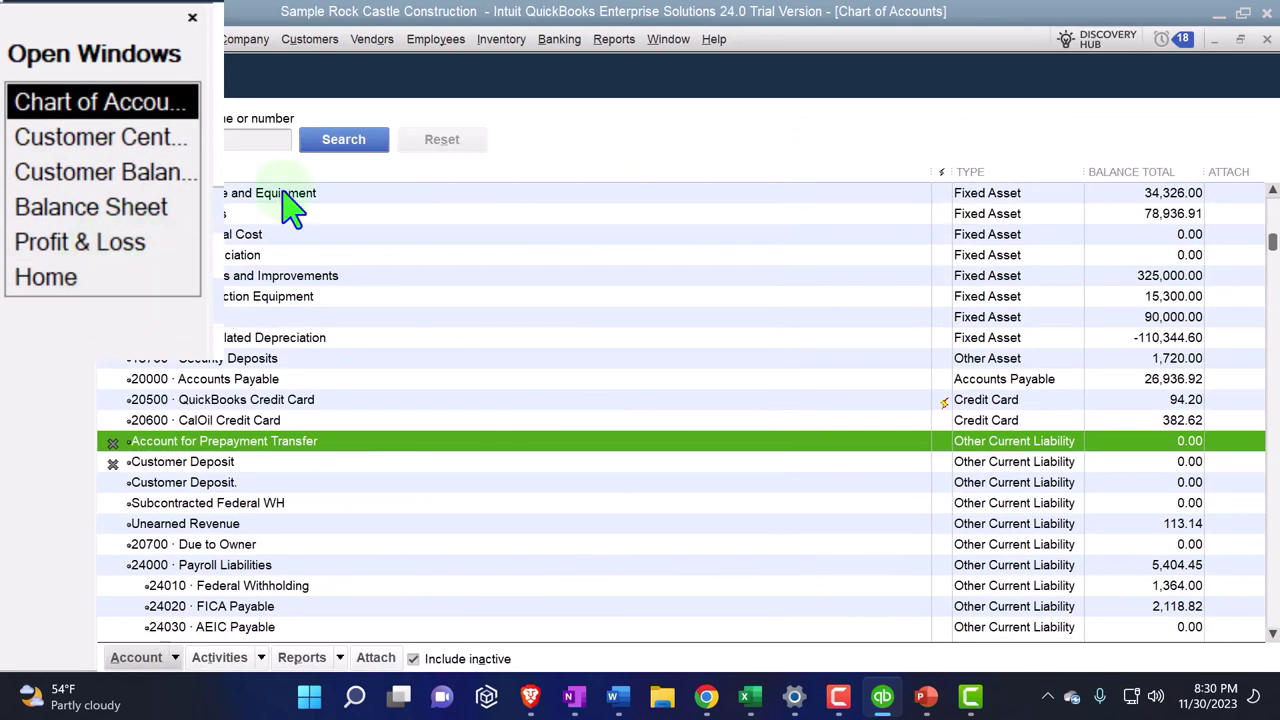
pyautogui.click(613, 39)
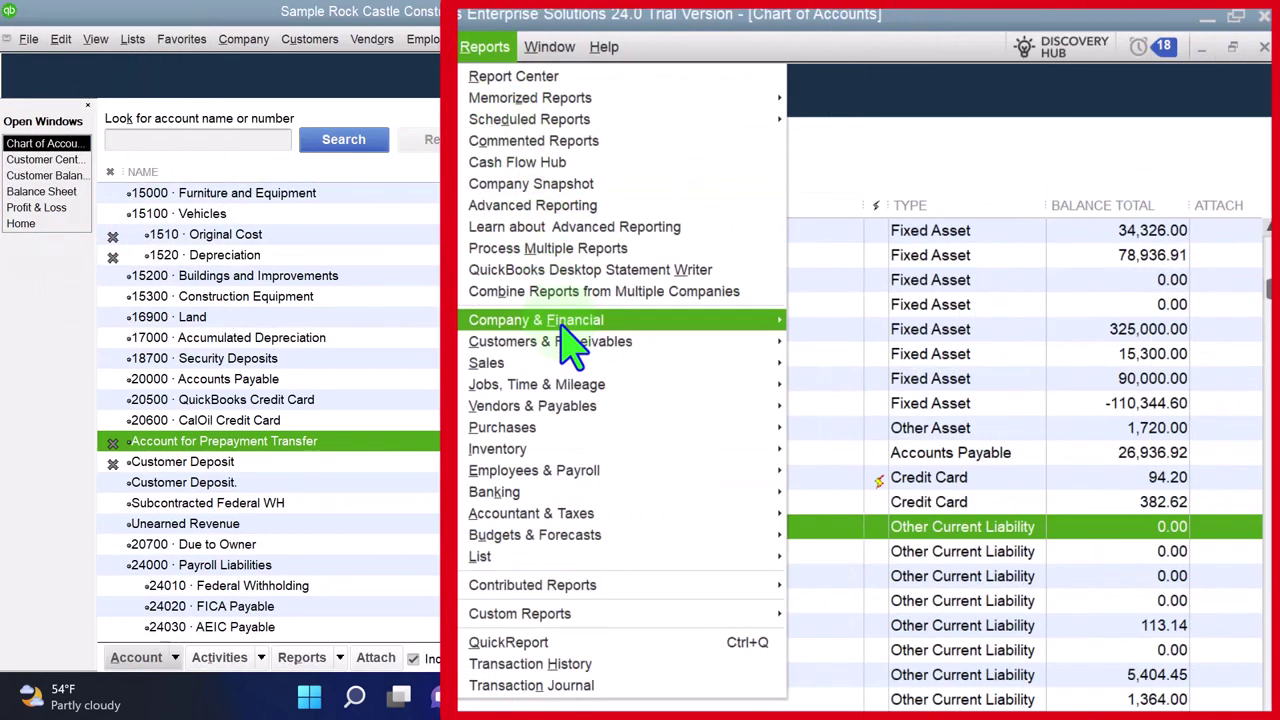
pyautogui.moveTo(570, 345)
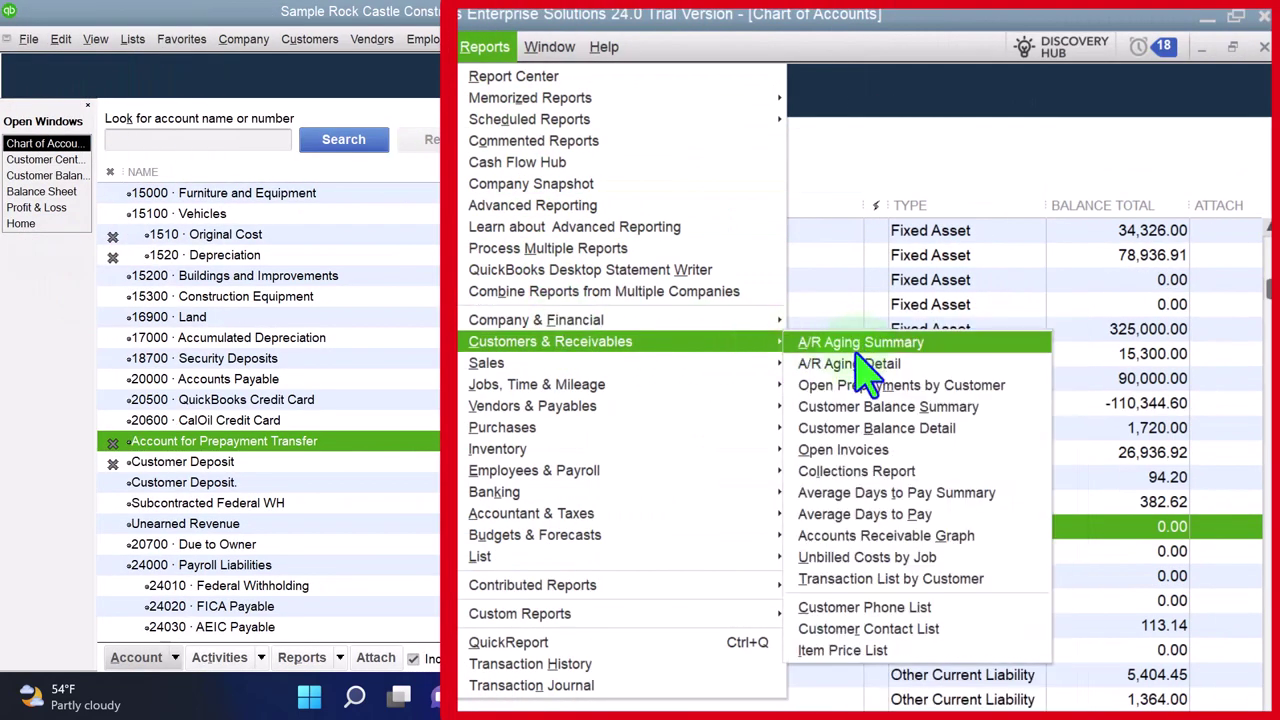
pyautogui.click(1000, 335)
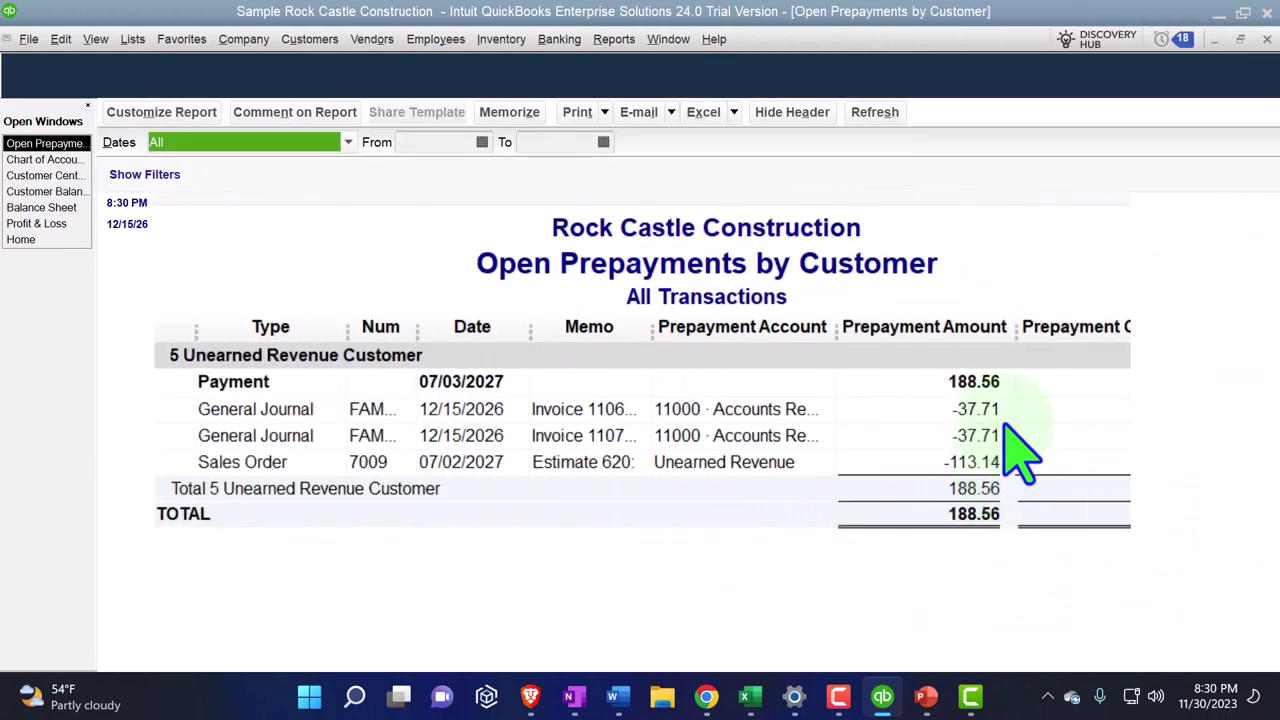
pyautogui.click(995, 385)
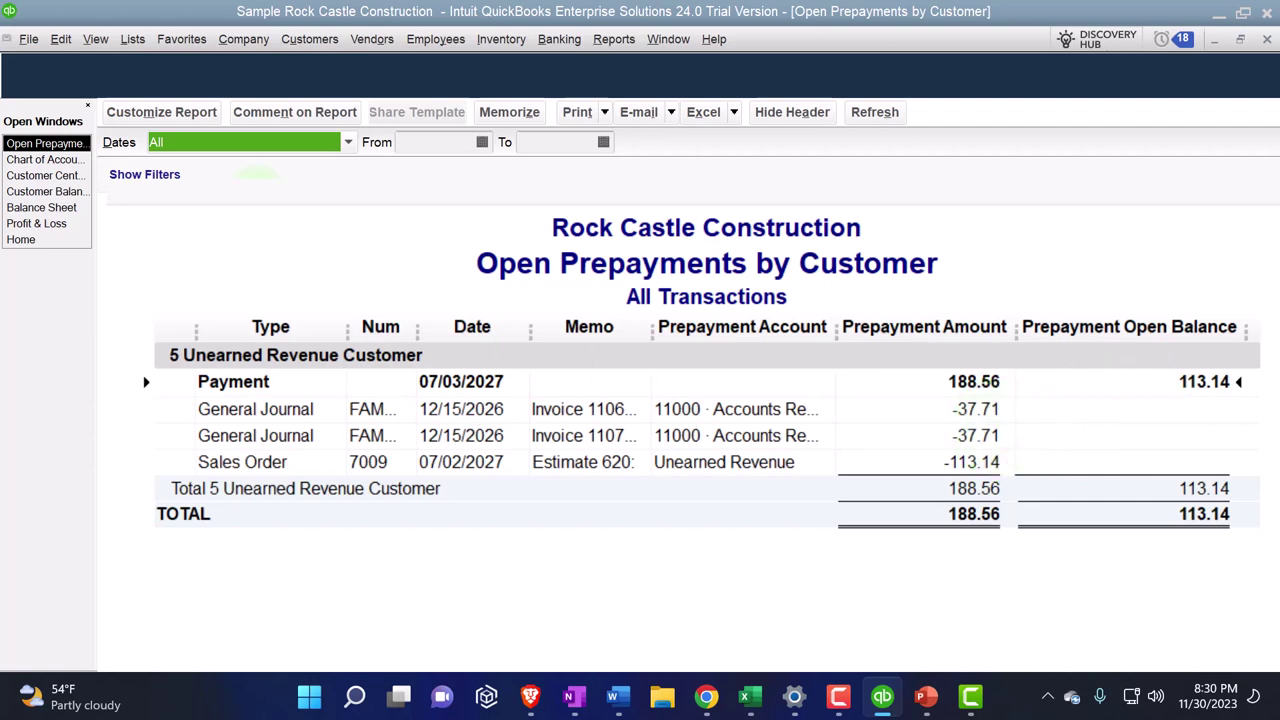
# Step: Compare the 5 Unearned Revenue Customer entries in the Customer Balance Detail report with the transactions in the Customer Center
pyautogui.click(55, 192)
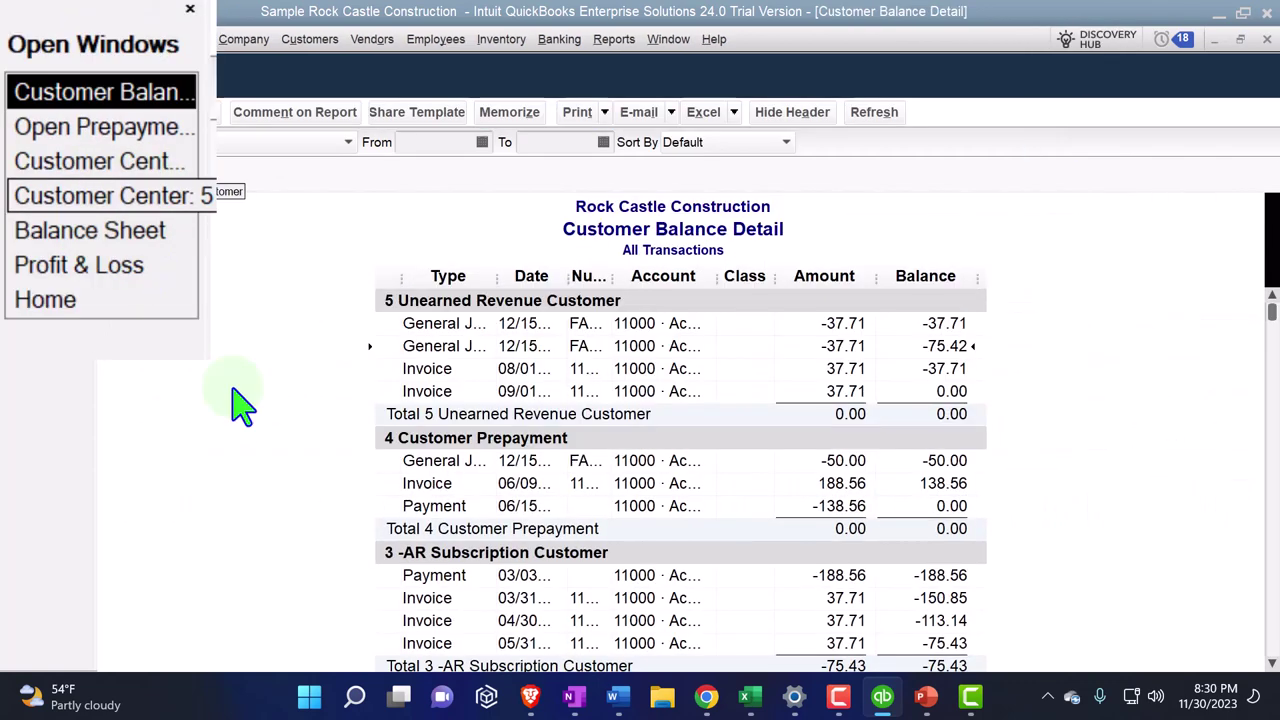
pyautogui.click(841, 375)
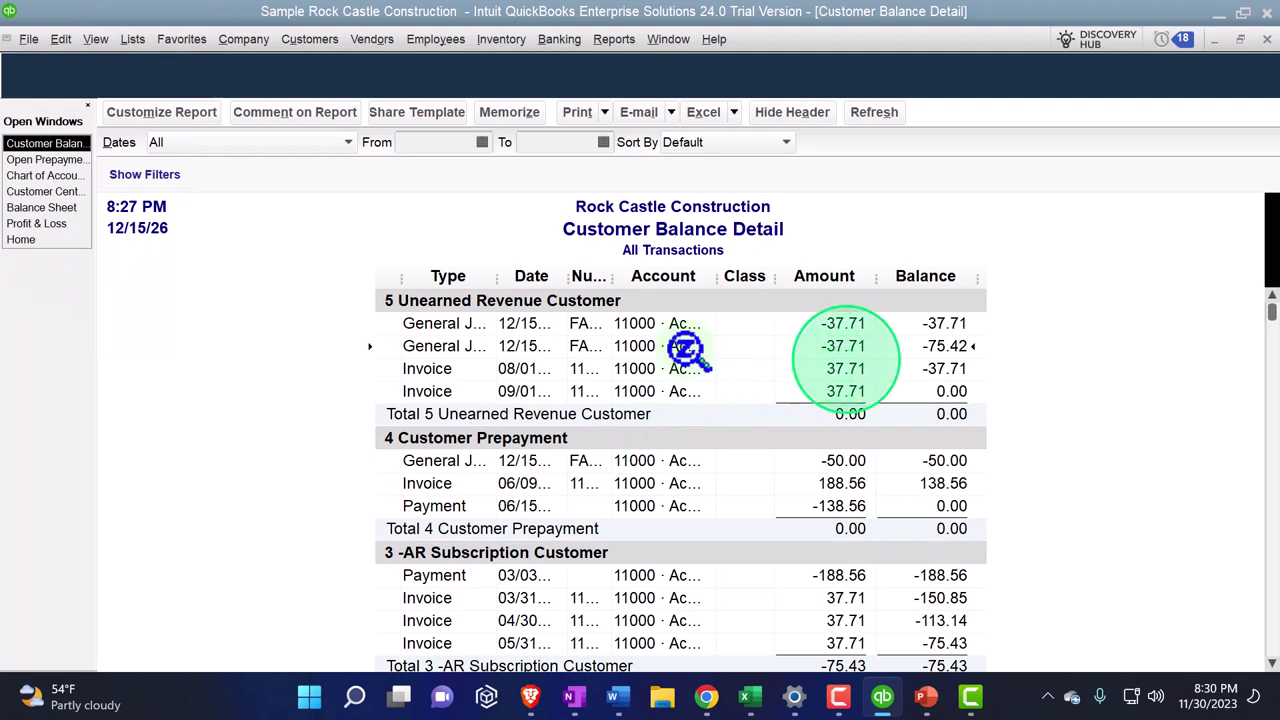
pyautogui.click(58, 191)
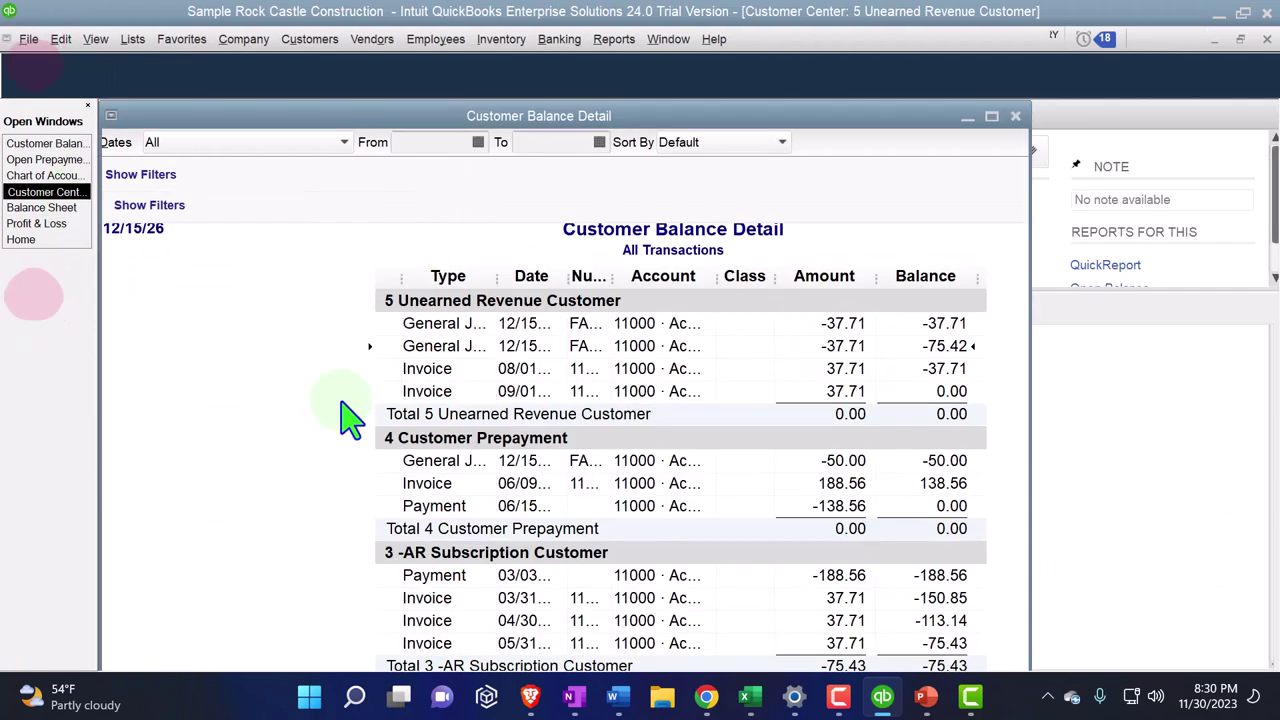
pyautogui.click(552, 394)
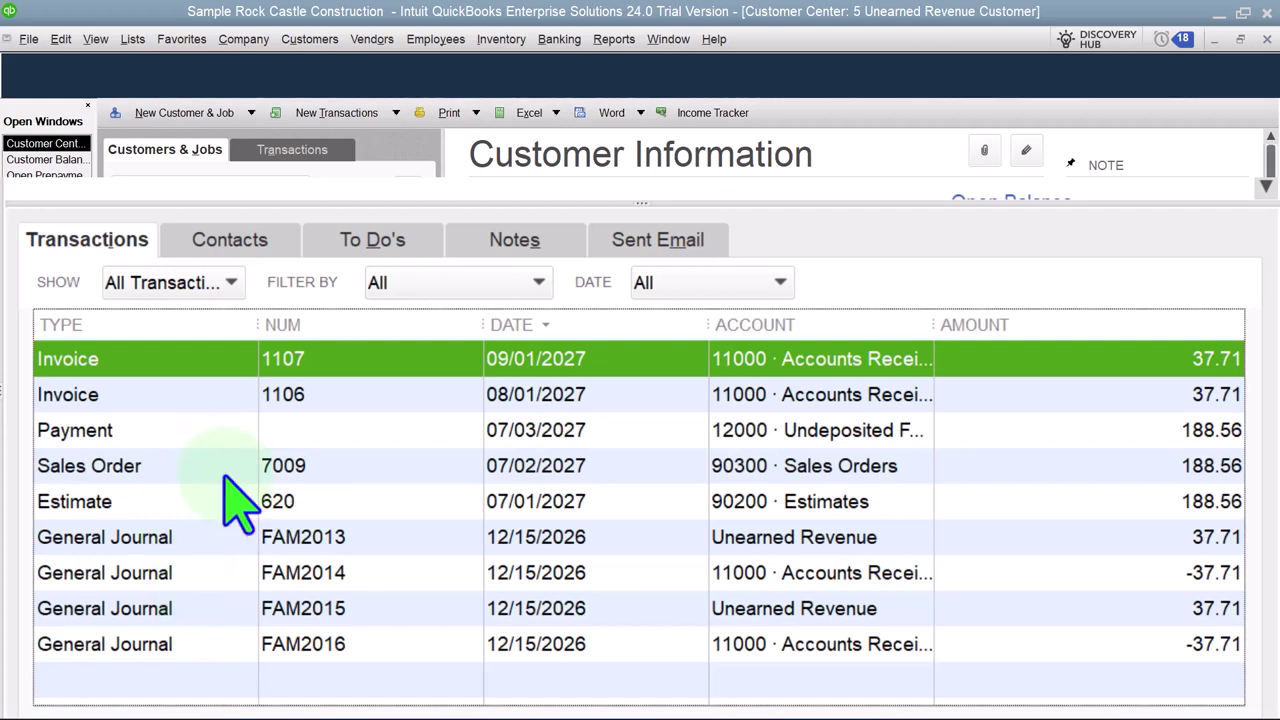
# Step: Create an invoice from sales order 7009 for selected items, including only the month 3 line
pyautogui.doubleClick(145, 466)
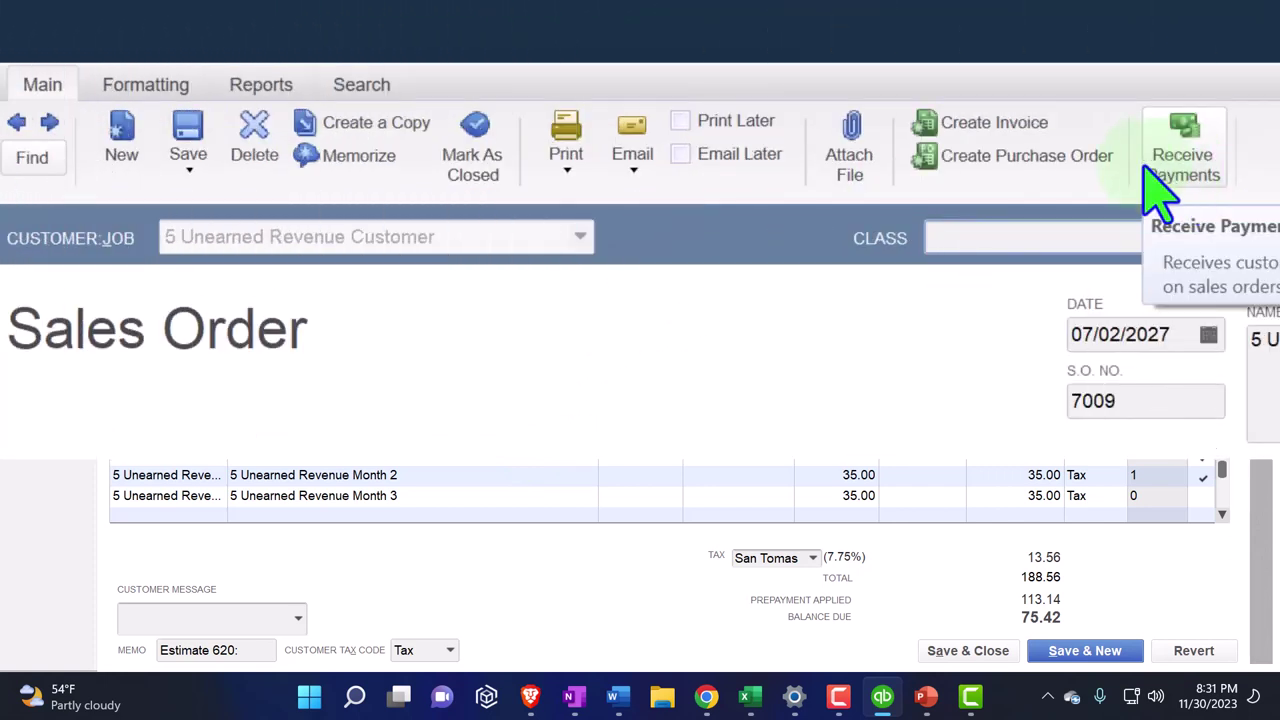
pyautogui.click(995, 124)
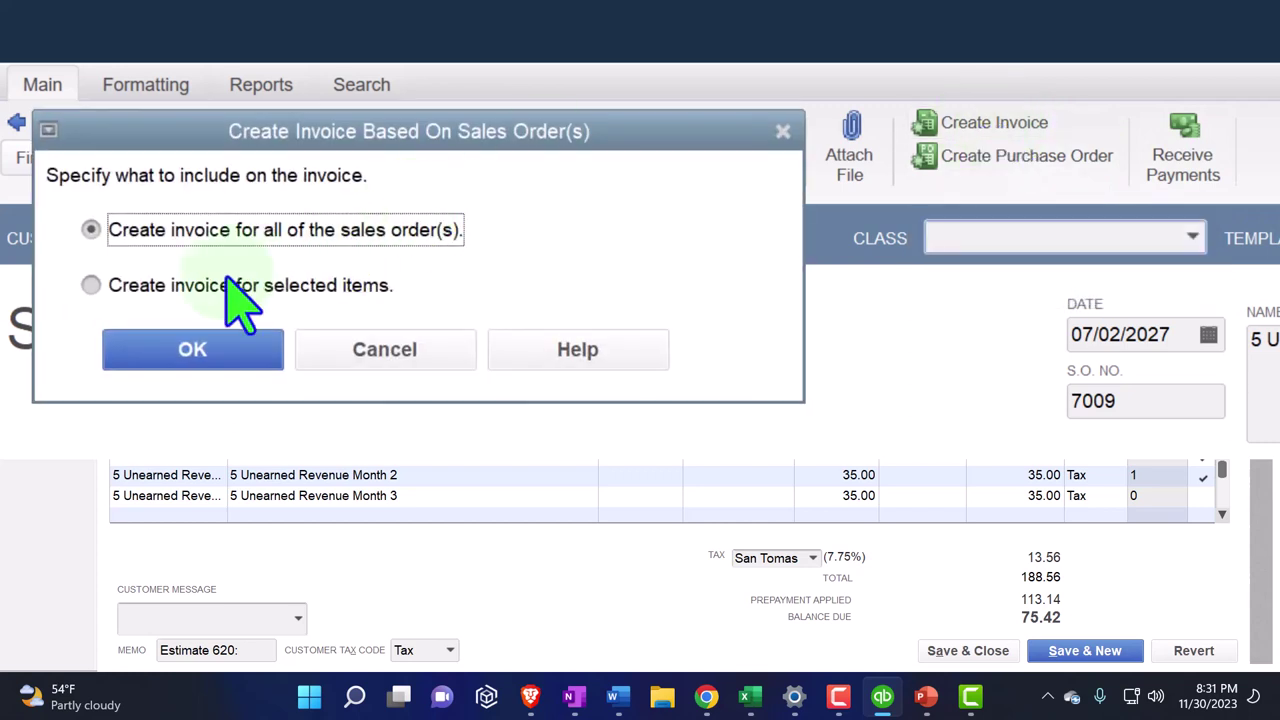
pyautogui.click(156, 285)
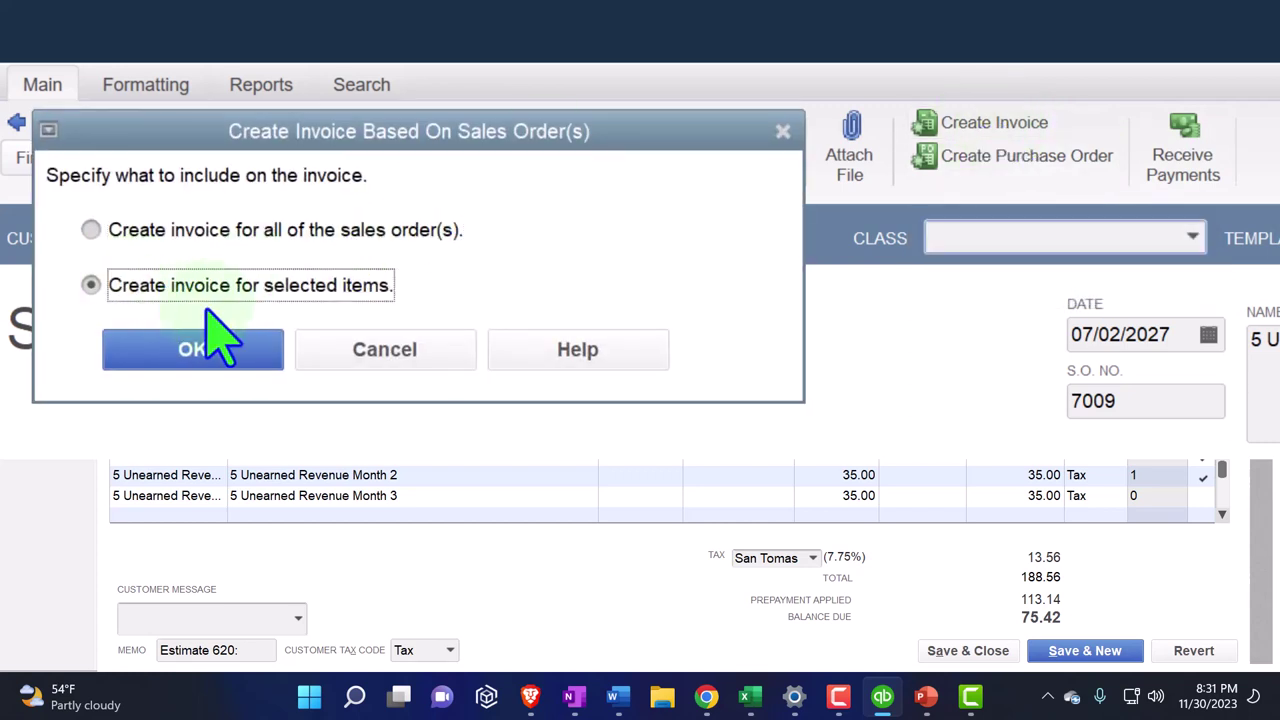
pyautogui.click(250, 345)
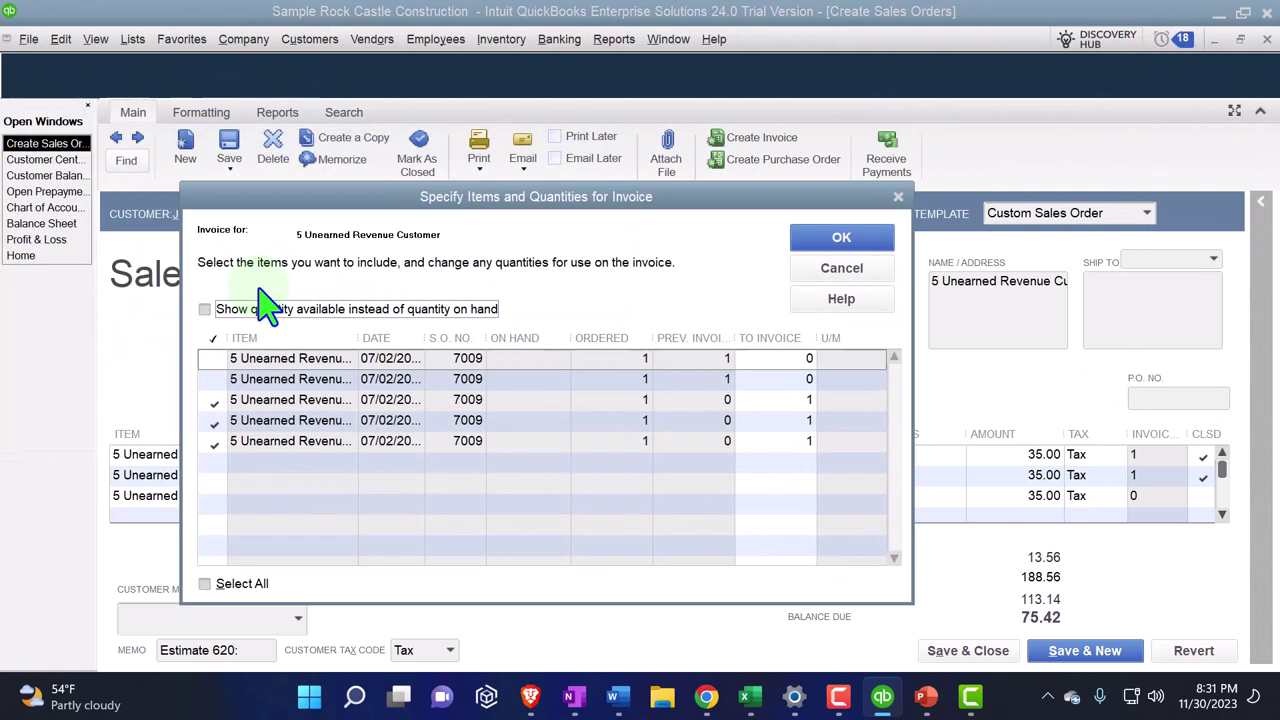
pyautogui.click(214, 399)
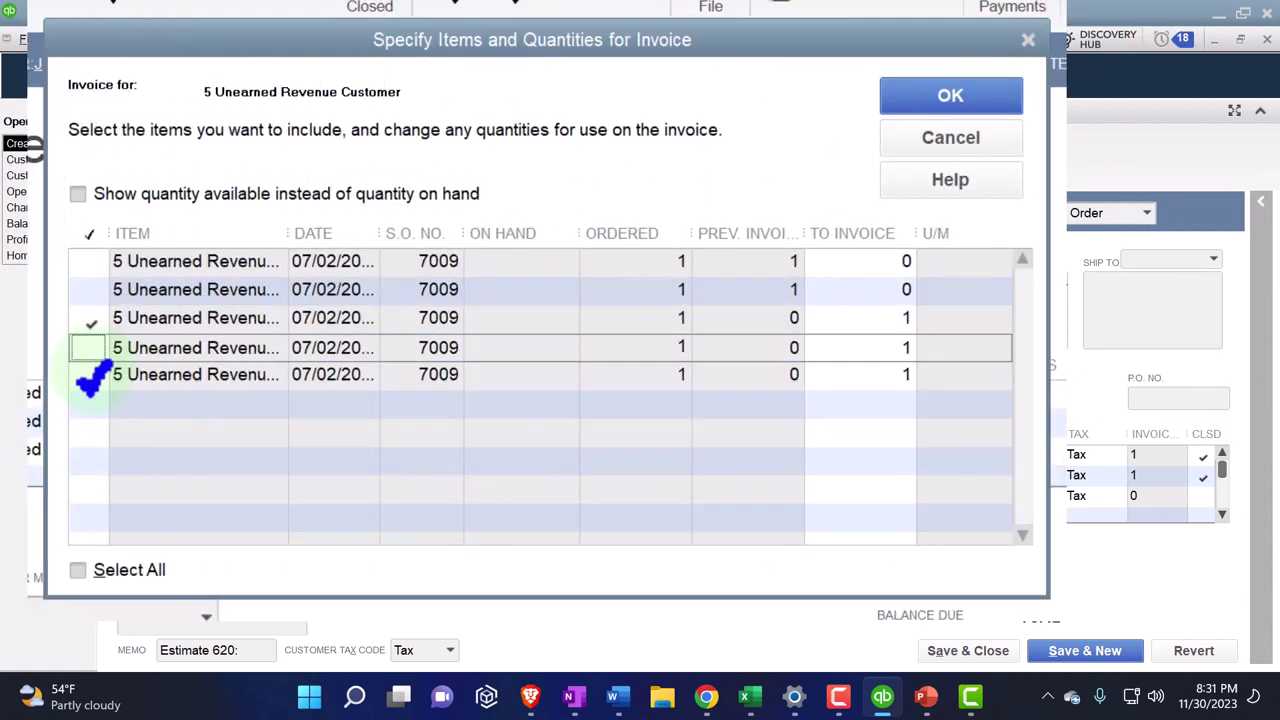
pyautogui.click(214, 441)
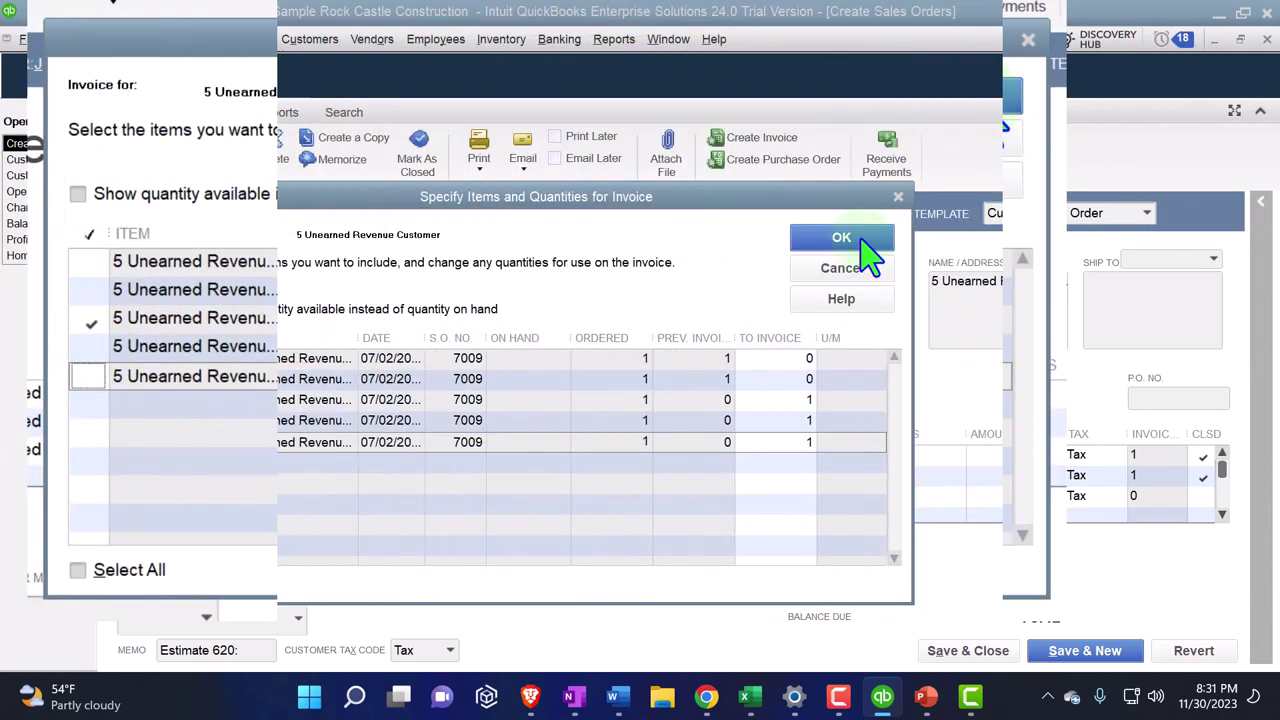
pyautogui.click(950, 95)
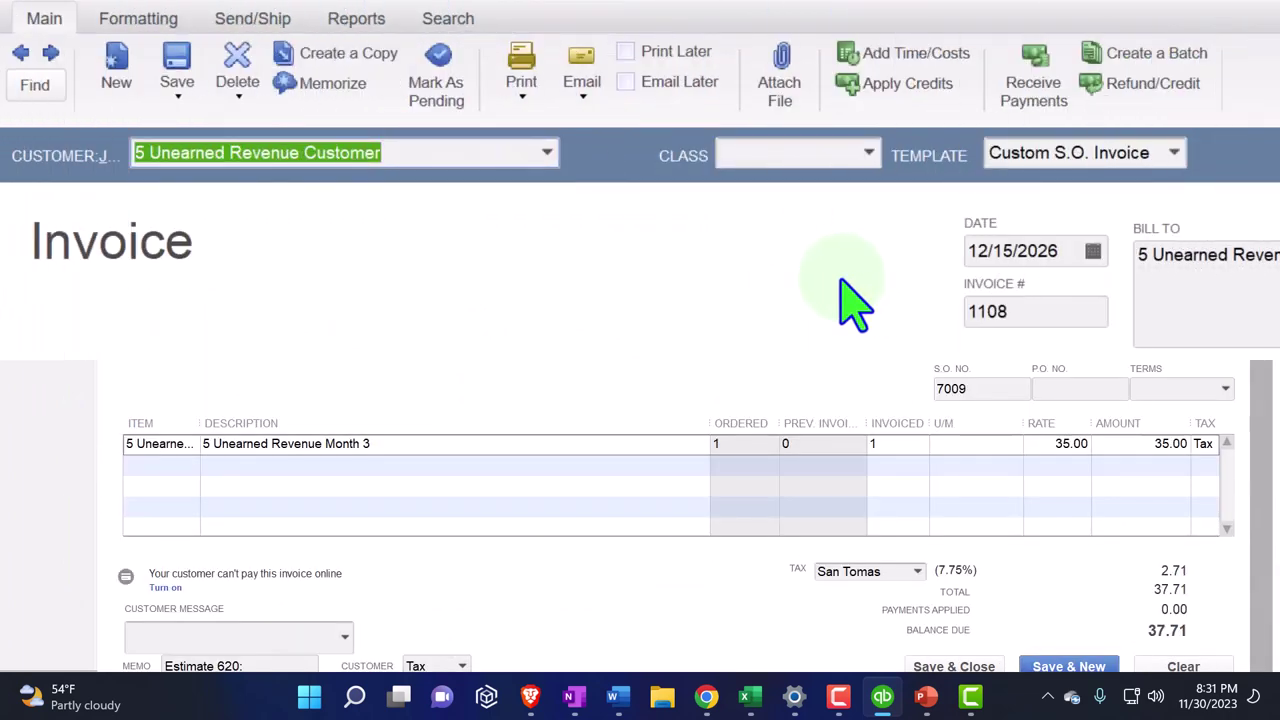
# Step: Check the Profit & Loss report and the customer's earlier invoices, and date the new invoice 10/01/2027
pyautogui.press('Tab')
pyautogui.press('Tab')
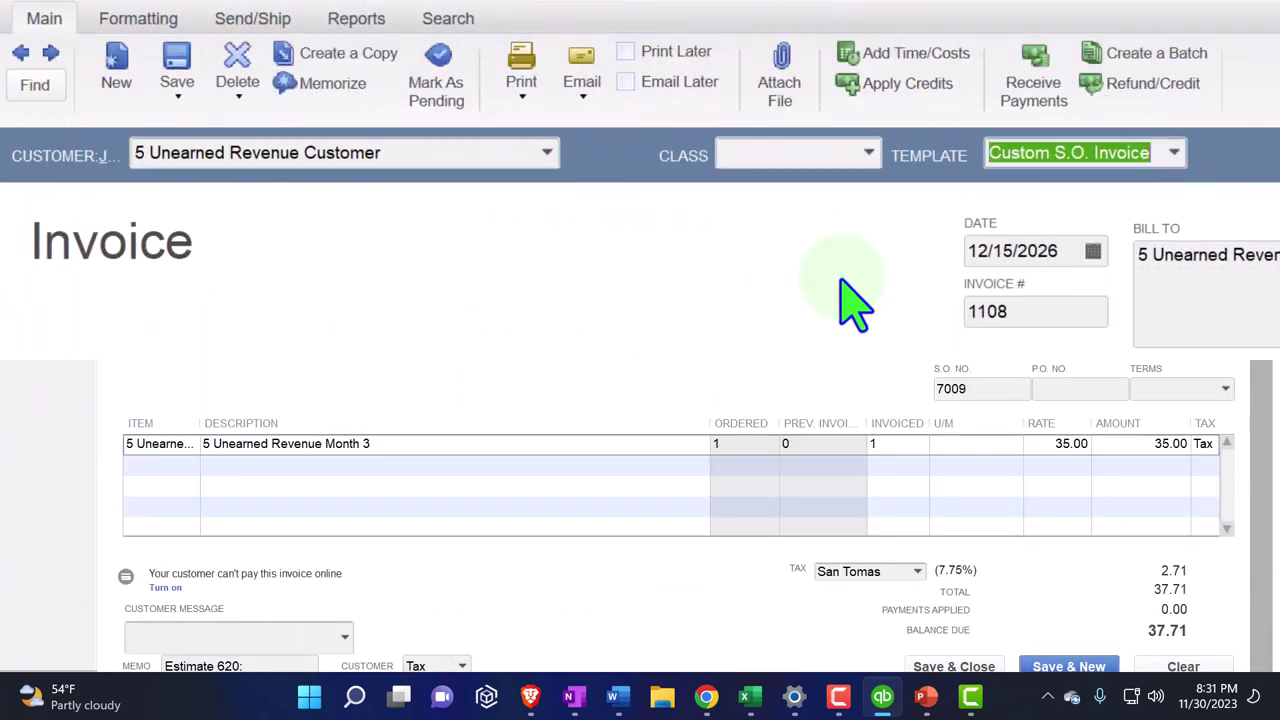
pyautogui.press('Tab')
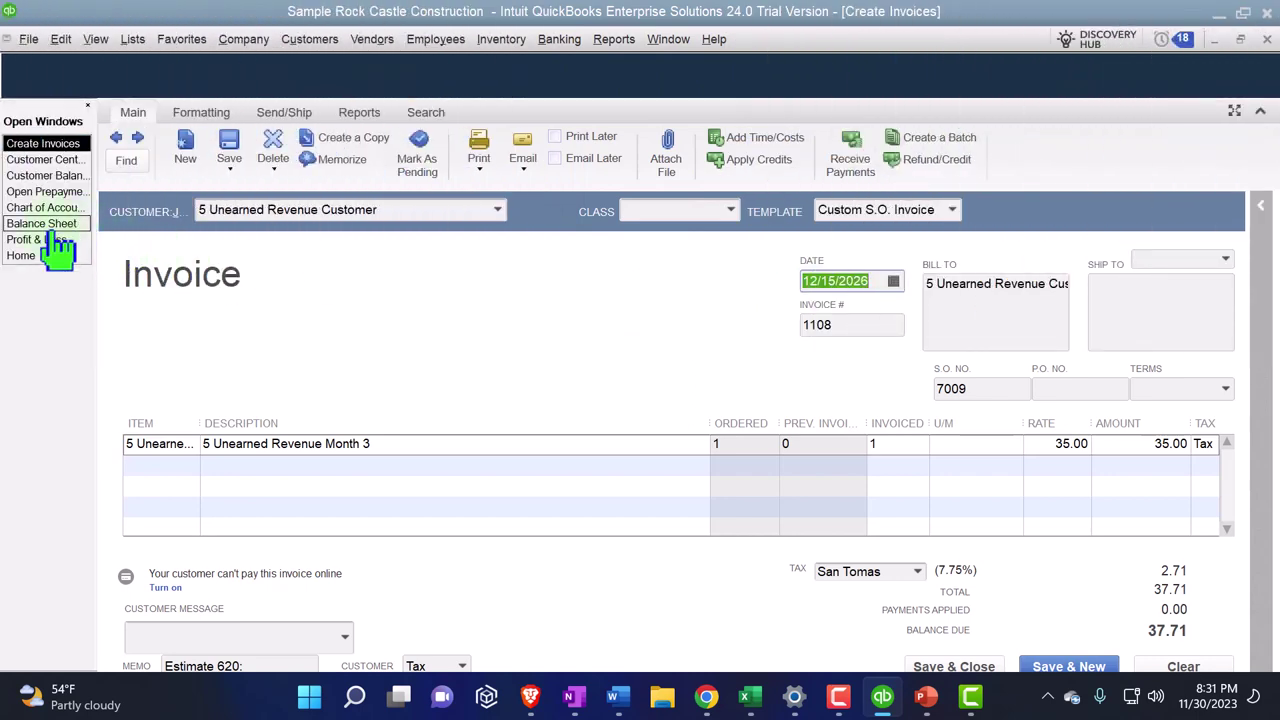
pyautogui.click(38, 240)
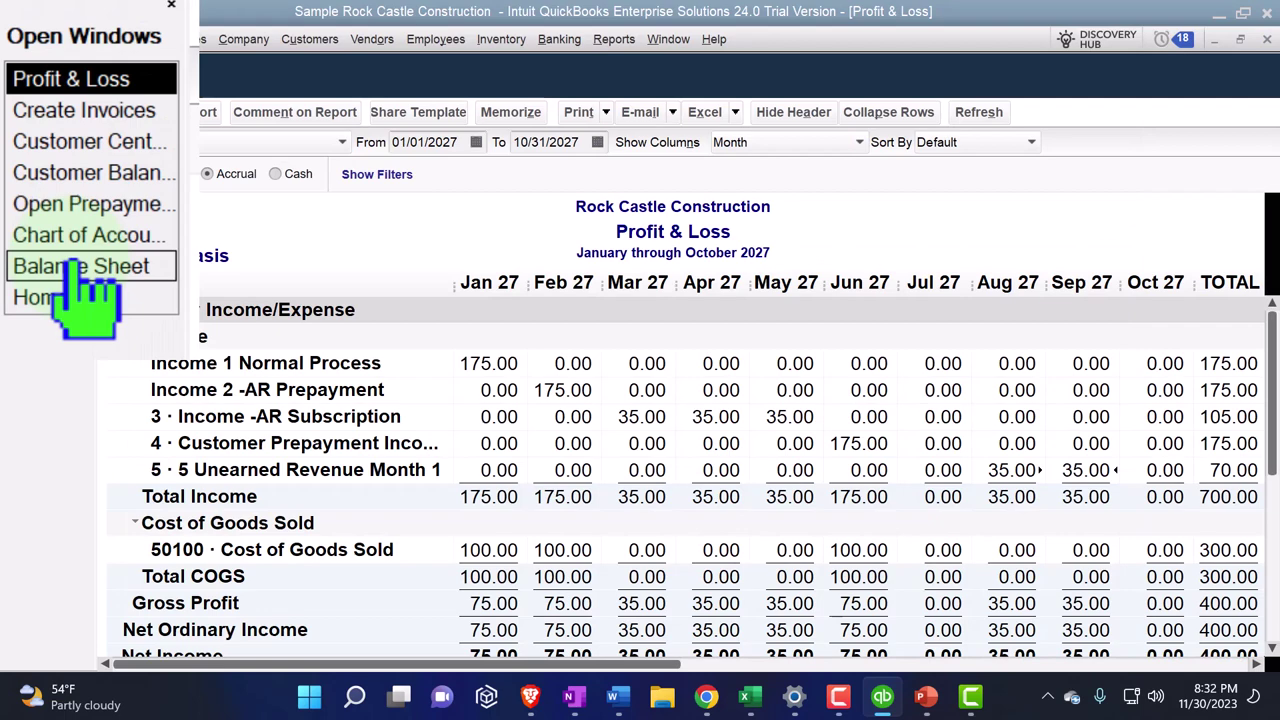
pyautogui.click(100, 150)
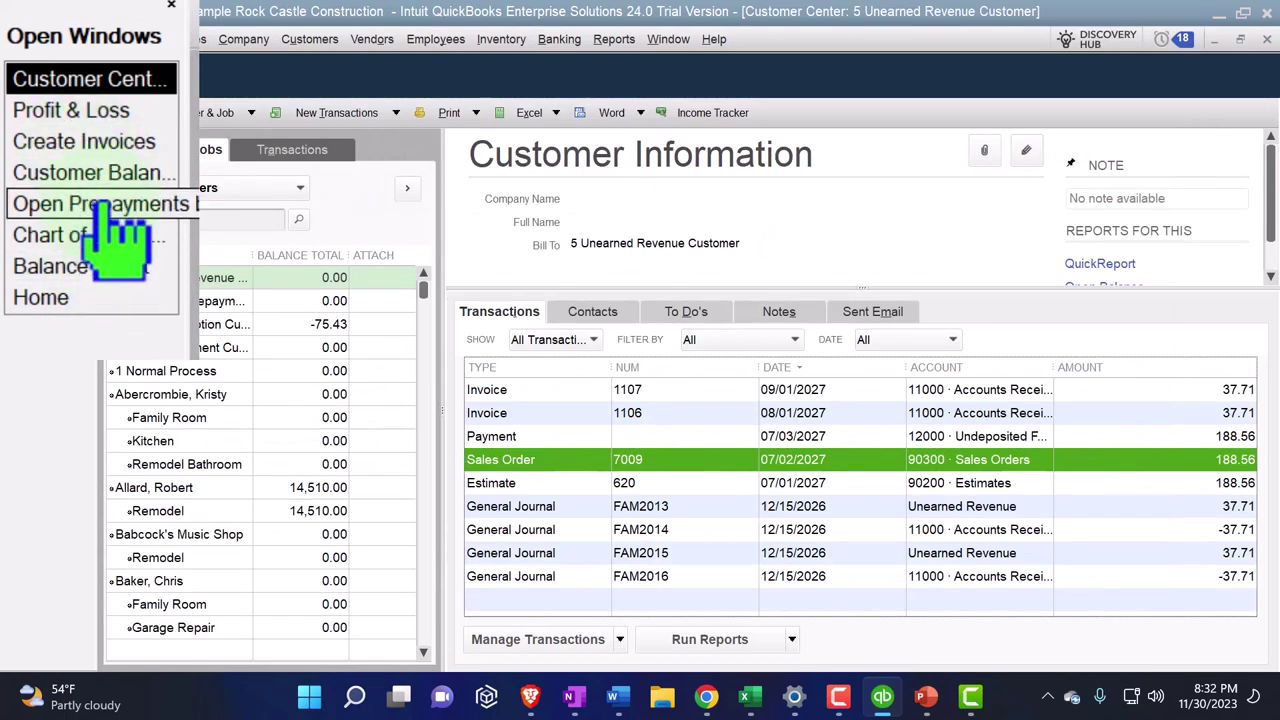
pyautogui.click(90, 145)
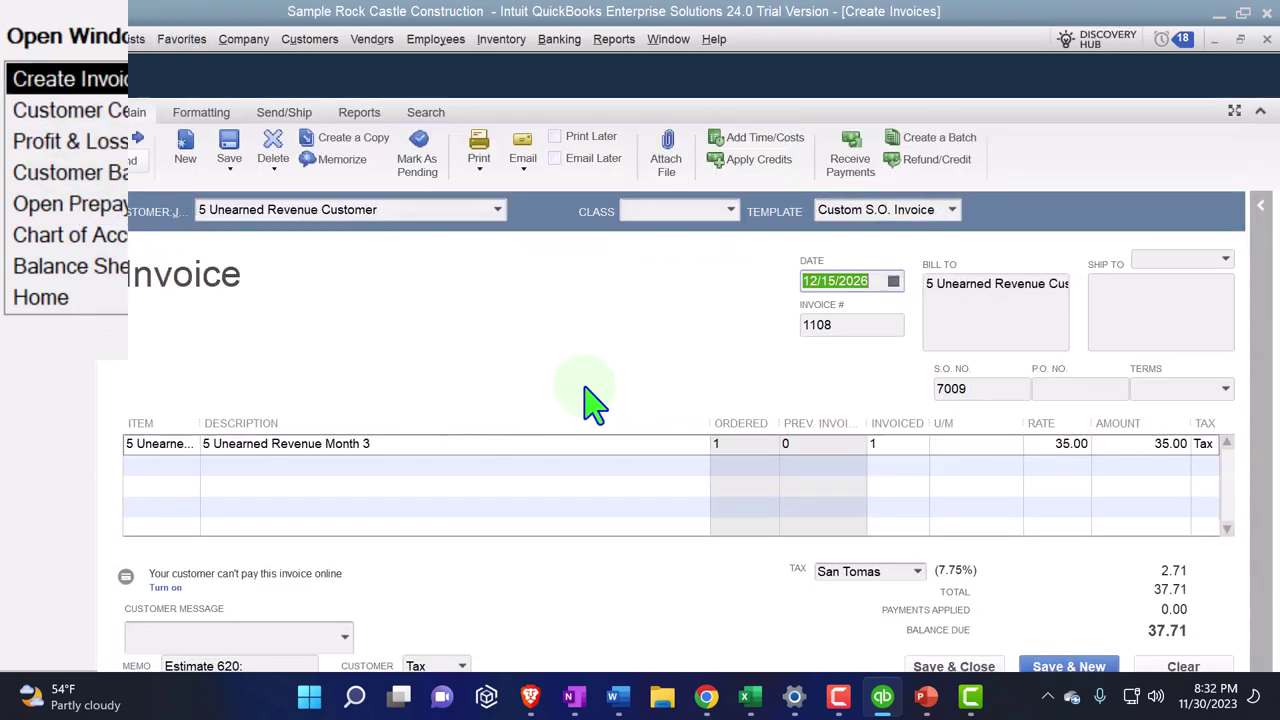
pyautogui.write('10')
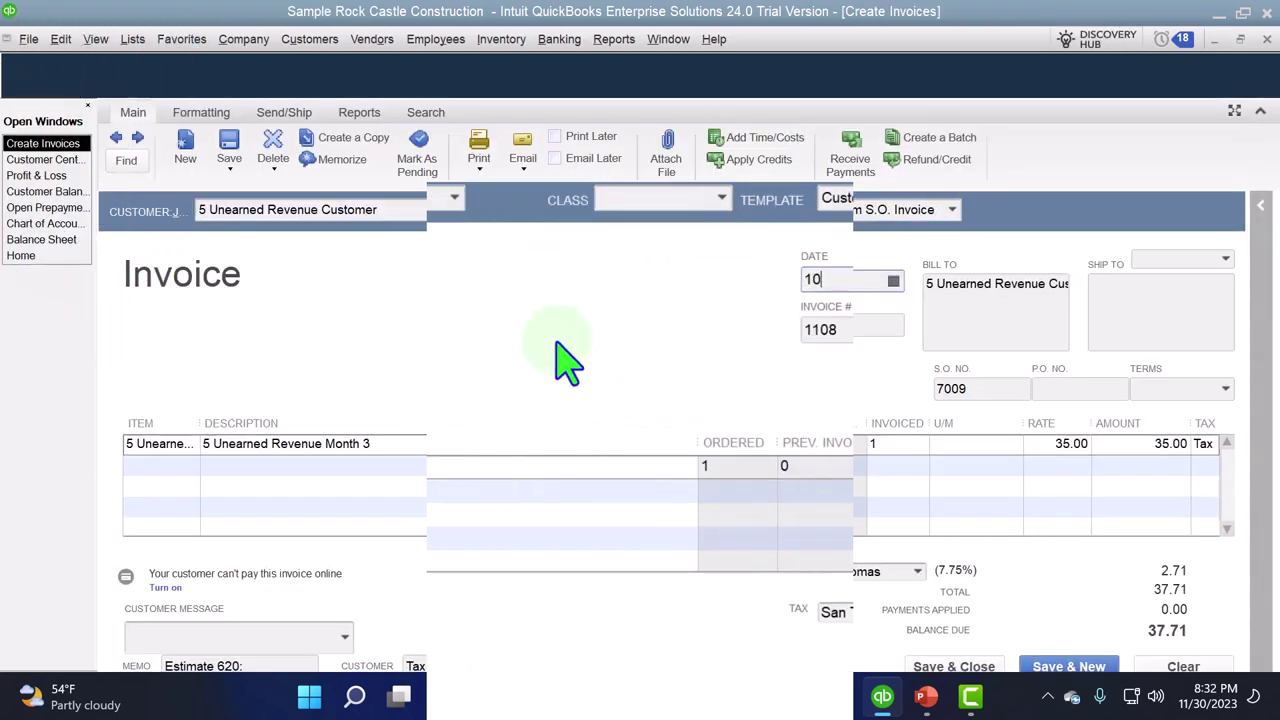
pyautogui.write('012')
pyautogui.press('Tab')
pyautogui.press('Tab')
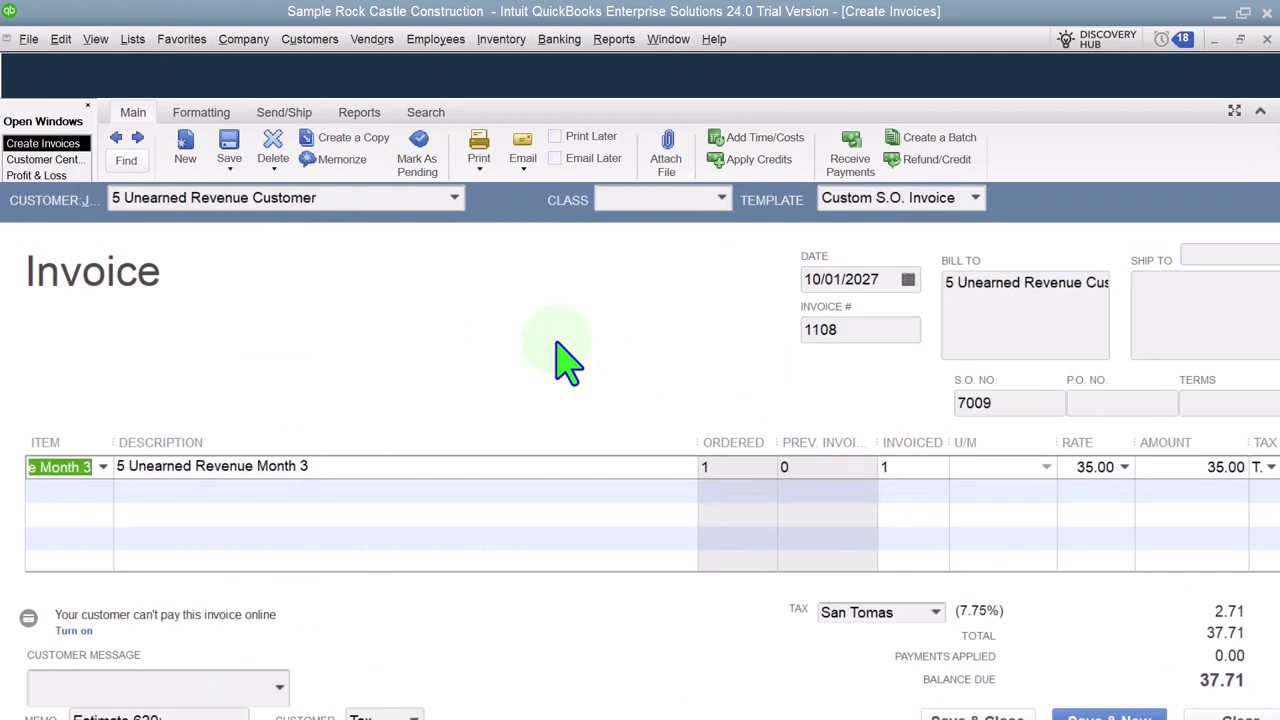
# Step: Switch to the Excel worksheet, label A24 Invoice Month 3, and link B24 to the account name in B17
pyautogui.hotkey('alt', 'Tab')
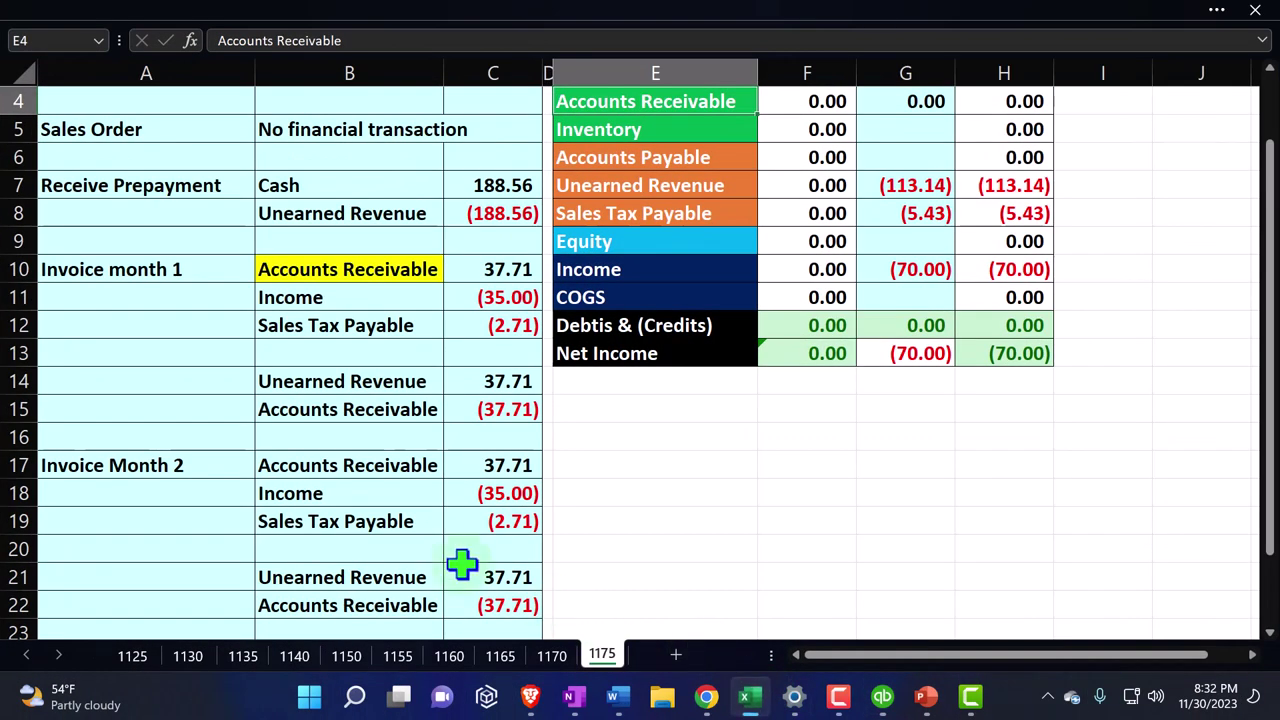
pyautogui.scroll(-2, 300, 497)
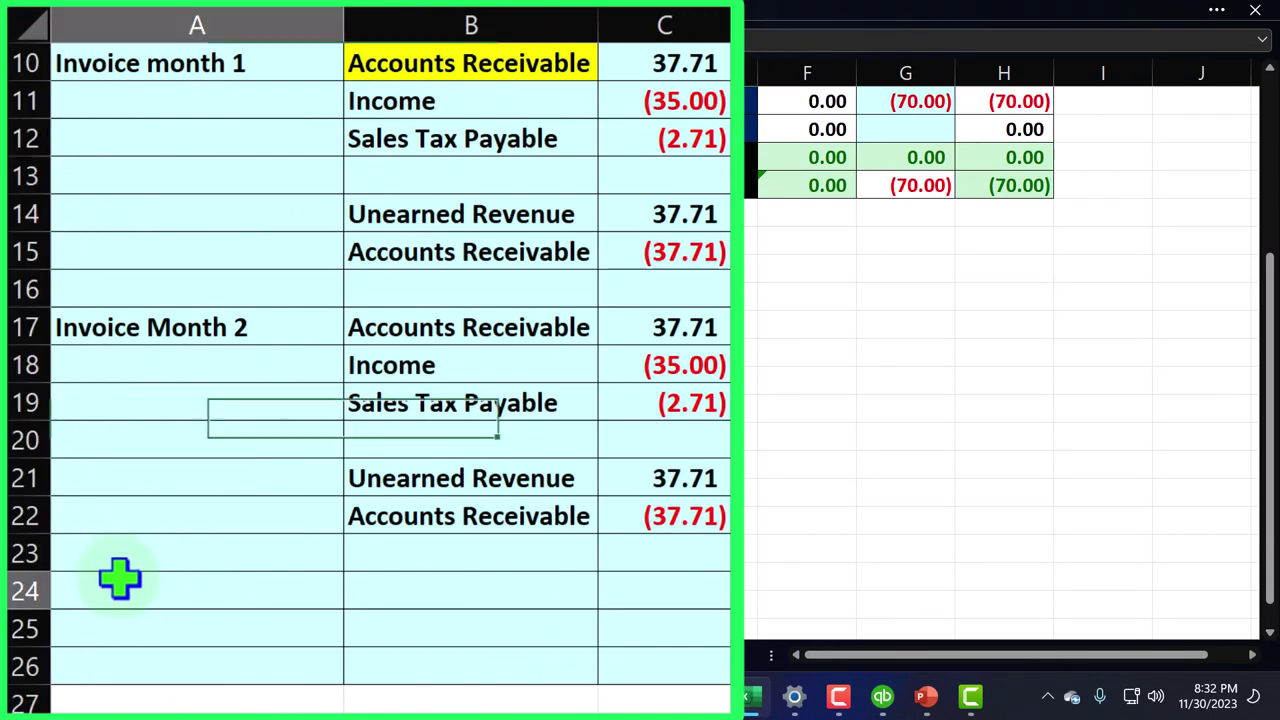
pyautogui.click(88, 488)
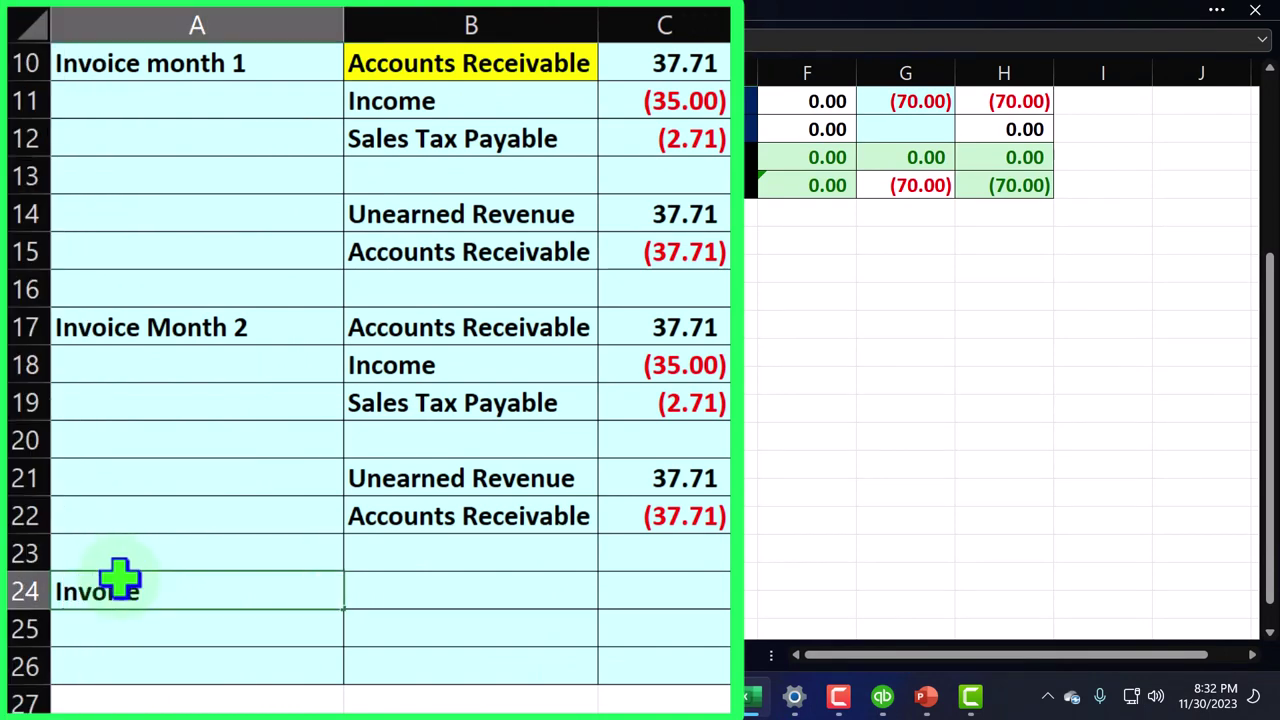
pyautogui.write('Invoice Month 3')
pyautogui.press('Tab')
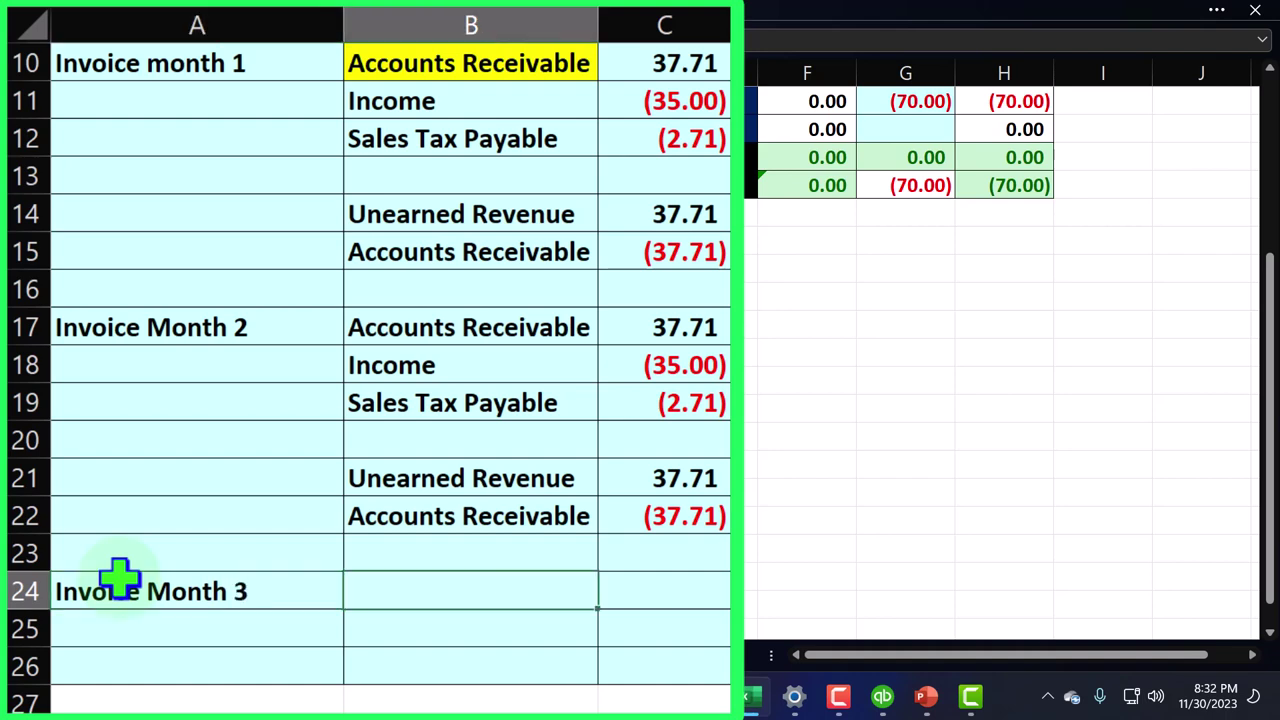
pyautogui.write('=')
pyautogui.press('Up')
pyautogui.press('Up')
pyautogui.press('Up')
pyautogui.press('Up')
pyautogui.press('Up')
pyautogui.press('Up')
pyautogui.press('Up')
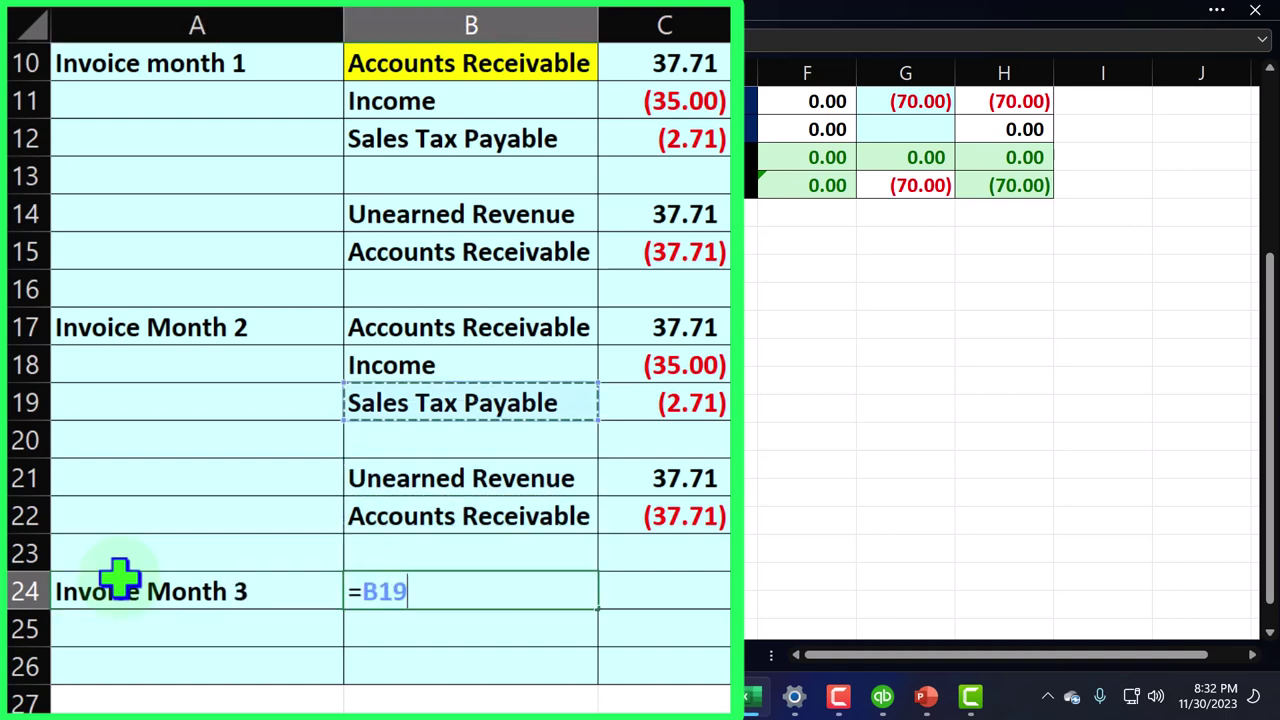
pyautogui.press('Return')
# Step: Extend the blue bordered table formatting down to row 29, and fill the account name links down from B24 to B29
pyautogui.moveTo(266, 654); pyautogui.dragTo(674, 674)
pyautogui.hotkey('ctrl', 'c')
pyautogui.moveTo(229, 697); pyautogui.dragTo(663, 700)
pyautogui.click(471, 622)
pyautogui.click(571, 600)
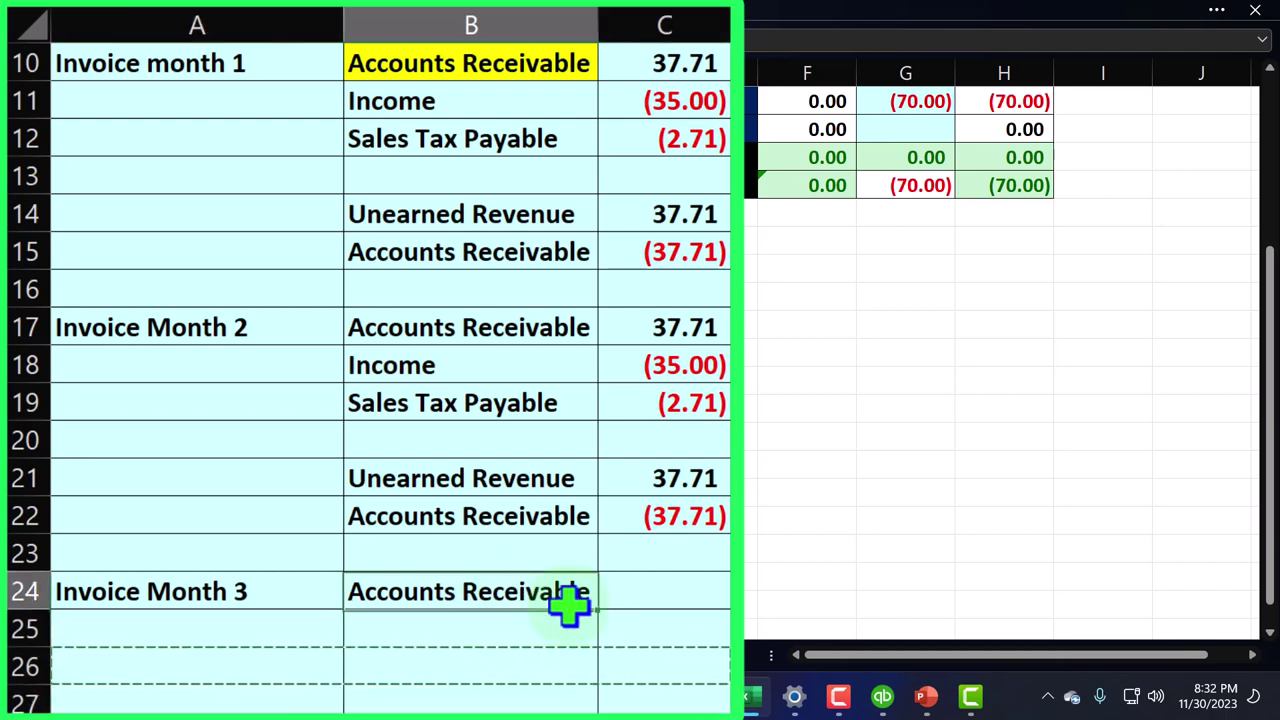
pyautogui.moveTo(596, 608); pyautogui.dragTo(598, 705)
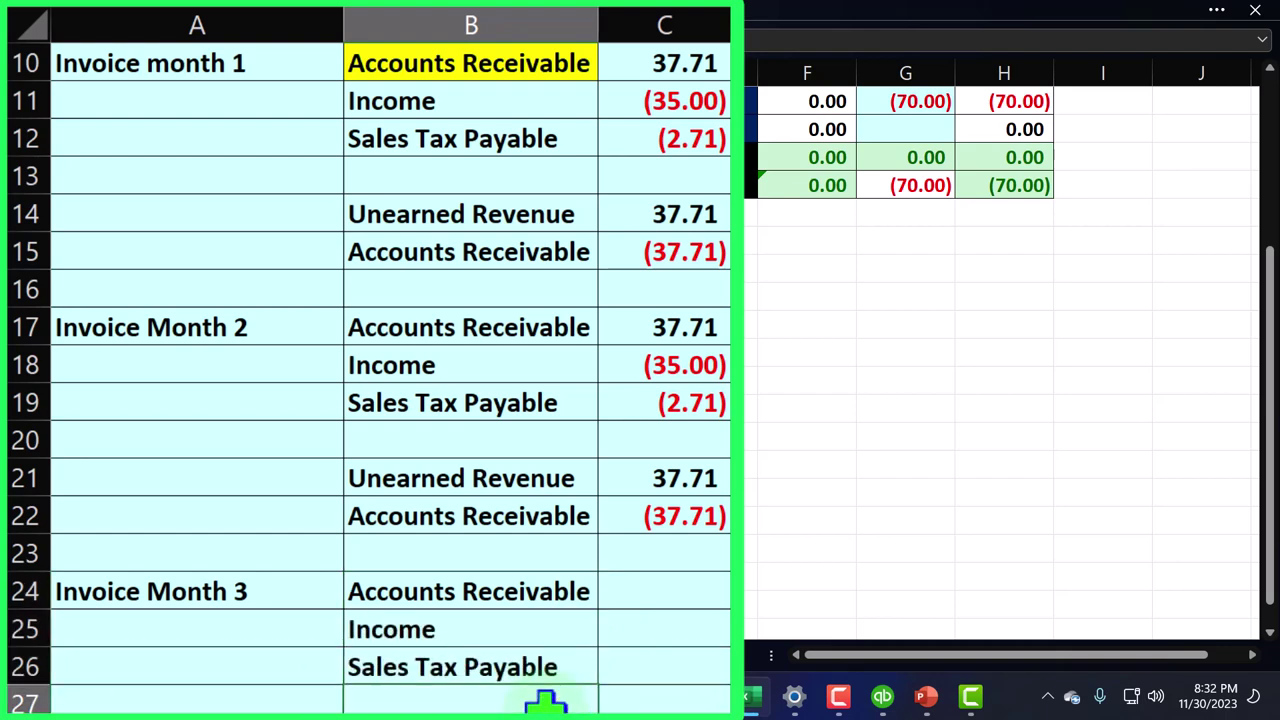
pyautogui.scroll(-1, 545, 703)
pyautogui.click(580, 645)
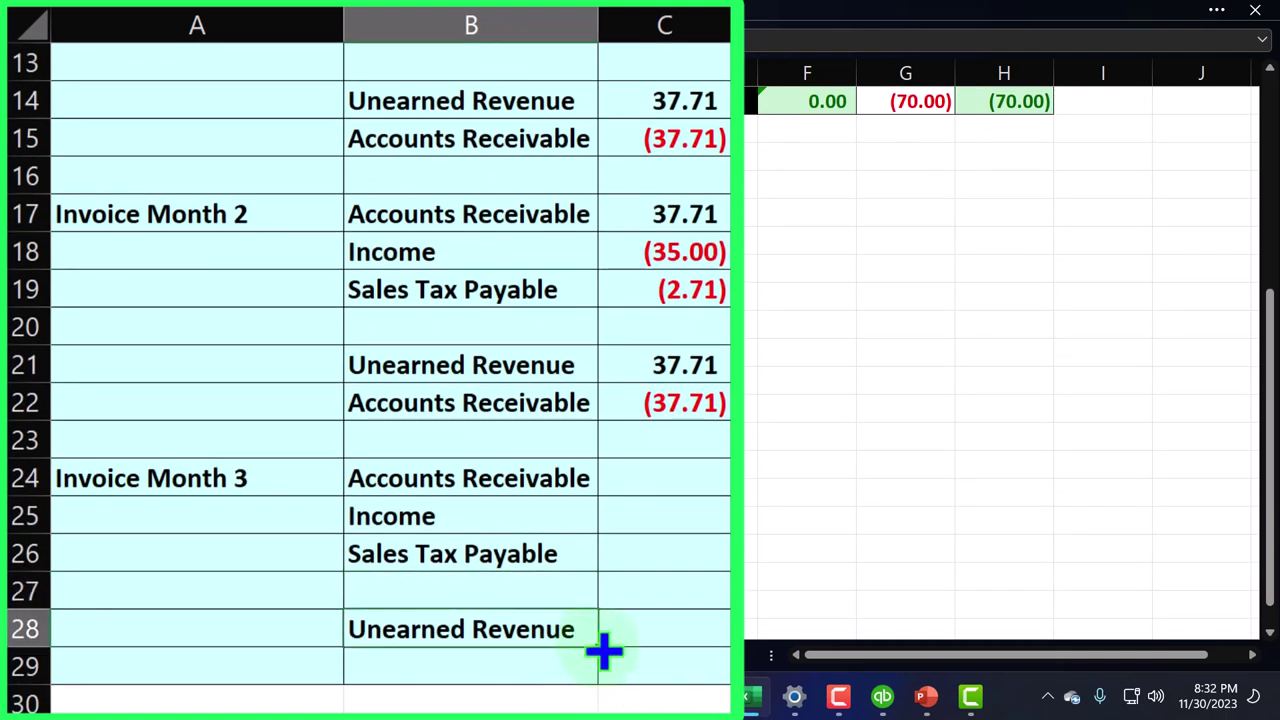
pyautogui.moveTo(604, 651); pyautogui.dragTo(600, 682)
# Step: Link C24 to the amount in C17, fill it down to C29, and clear the blank separator row's cell C27
pyautogui.click(612, 490)
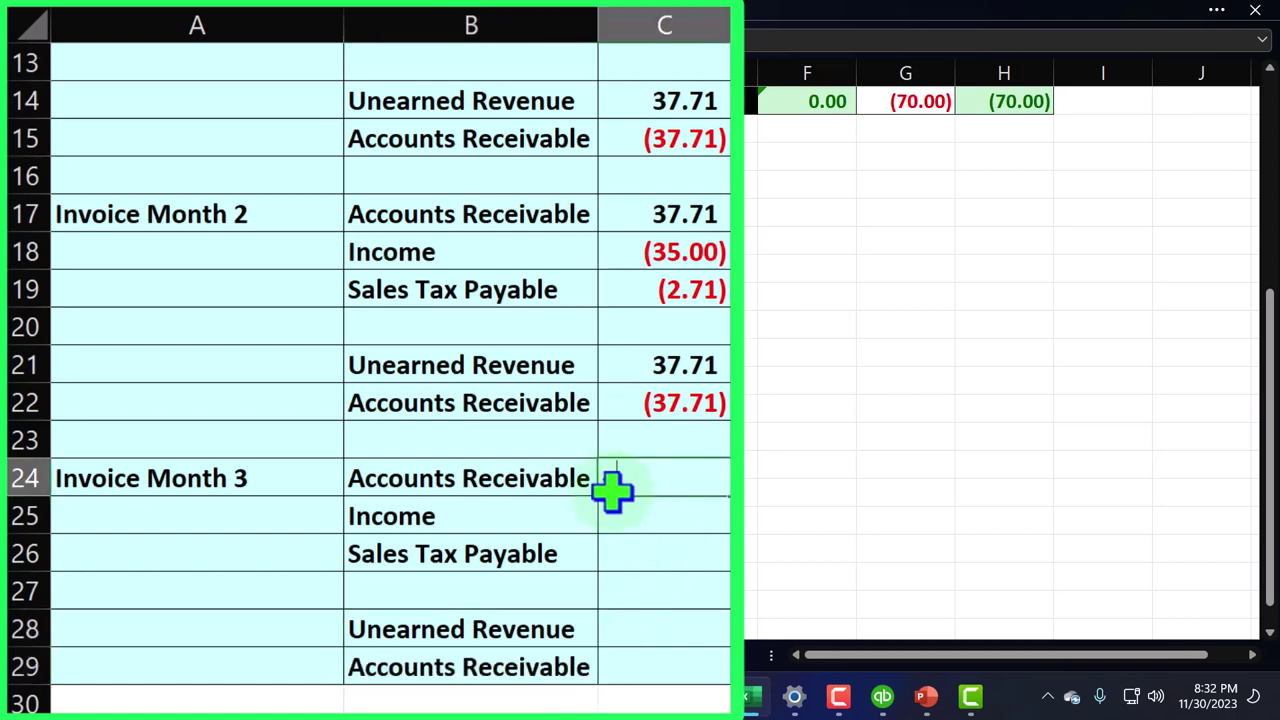
pyautogui.write('+')
pyautogui.click(655, 216)
pyautogui.press('Return')
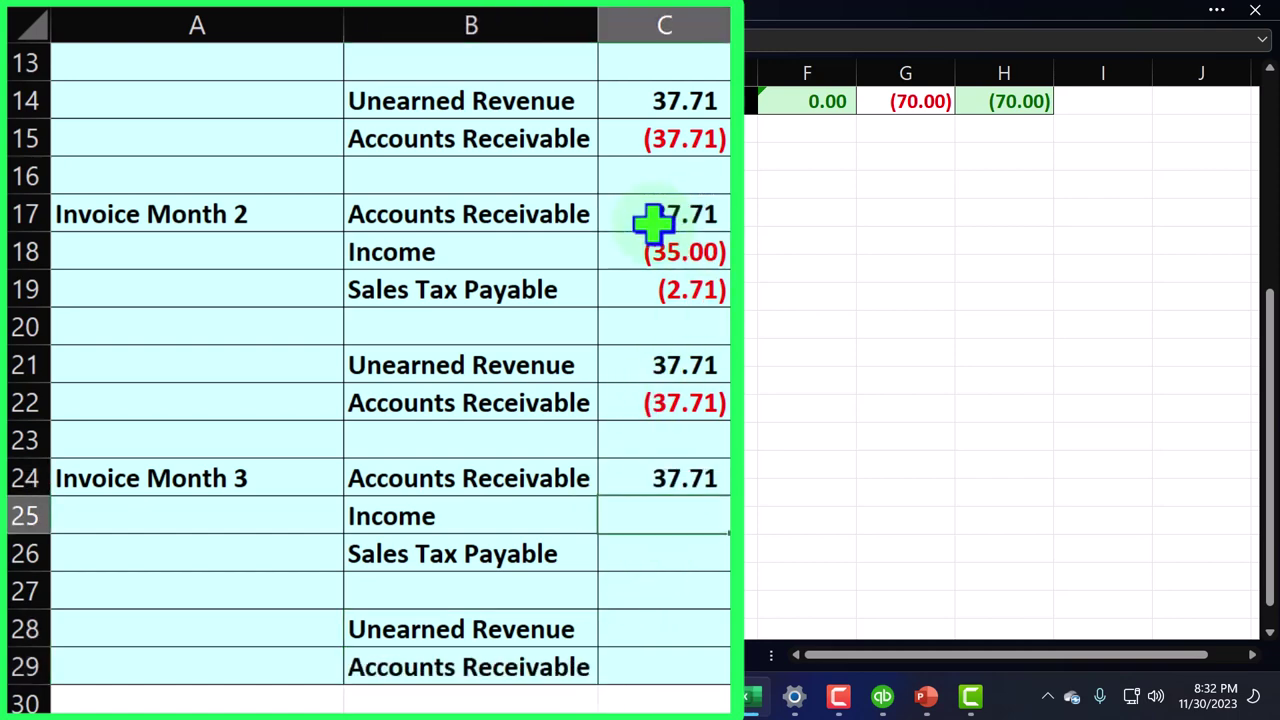
pyautogui.click(680, 465)
pyautogui.moveTo(722, 490); pyautogui.dragTo(718, 674)
pyautogui.click(692, 590)
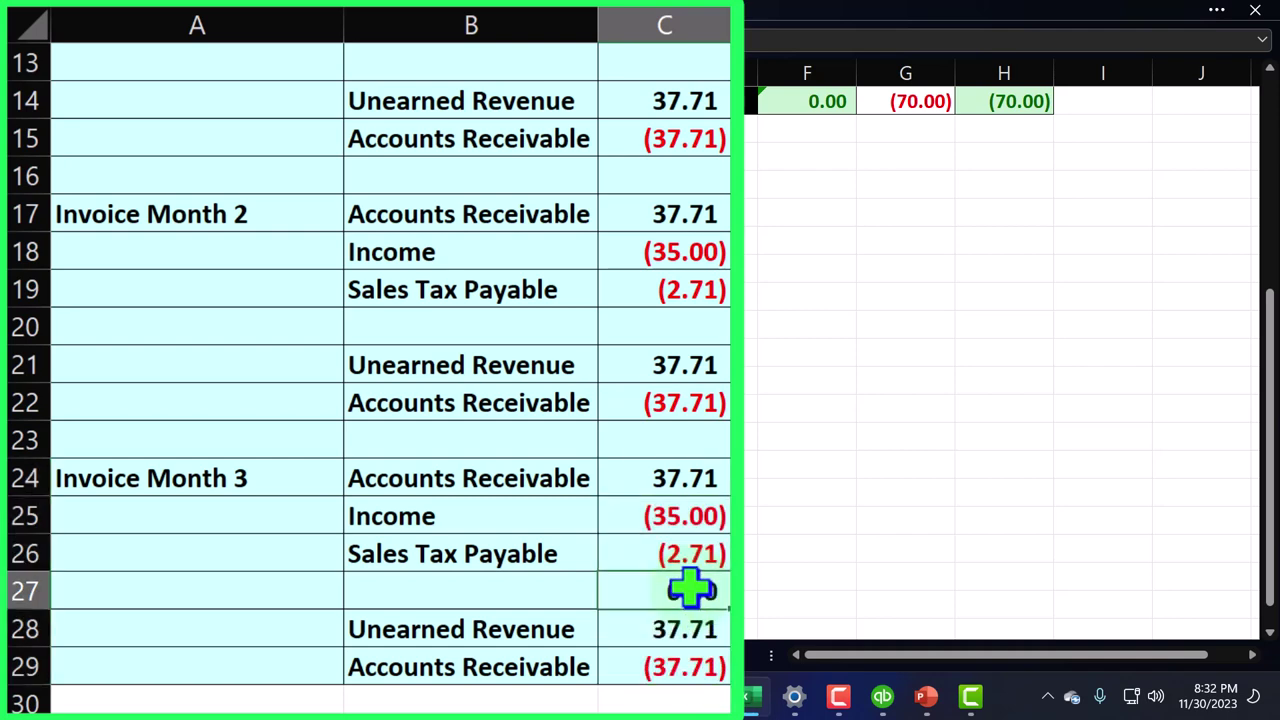
# Step: Add the Invoice Month 3 amount in C24 to the Accounts Receivable entries formula in G4
pyautogui.scroll(4, 609, 494)
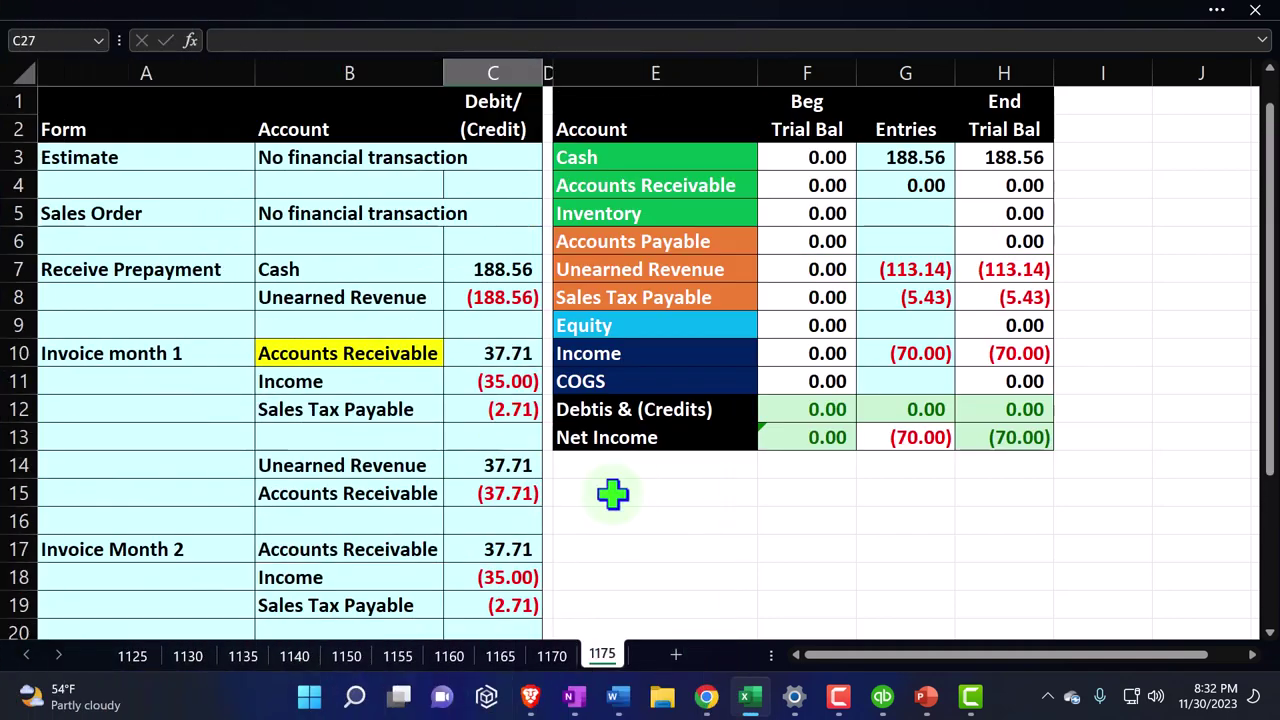
pyautogui.doubleClick(915, 188)
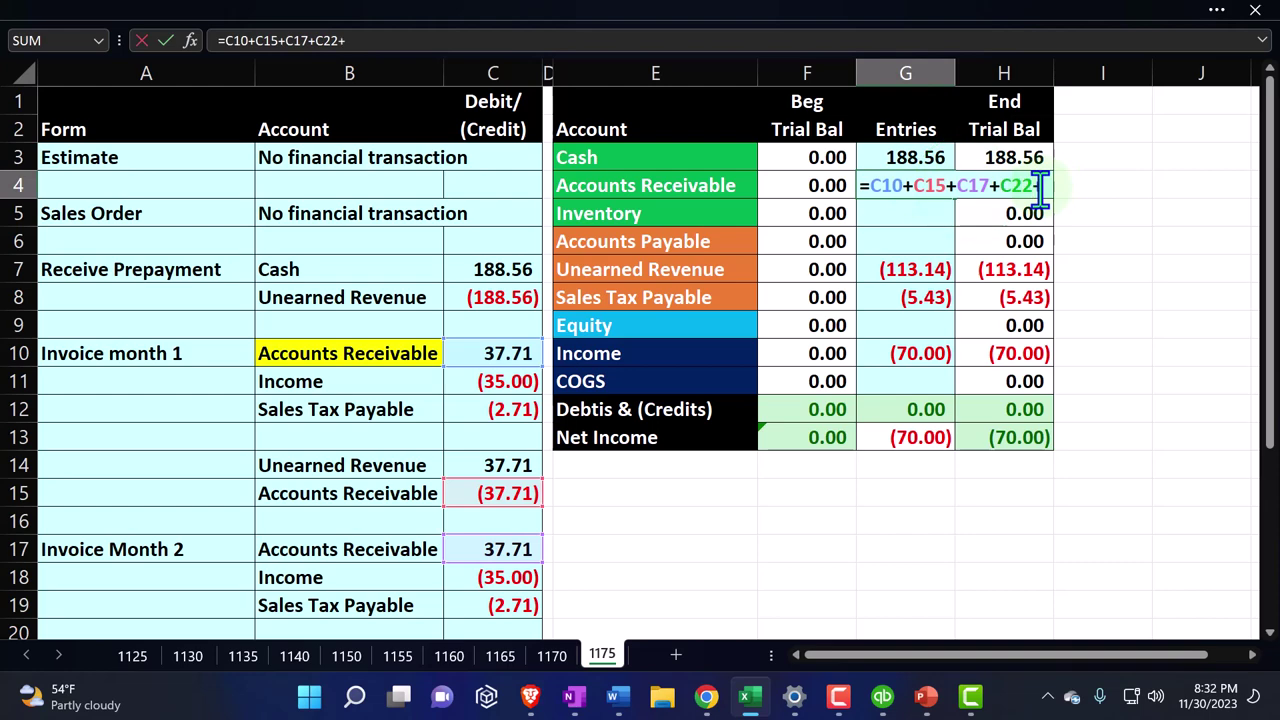
pyautogui.scroll(-5, 694, 514)
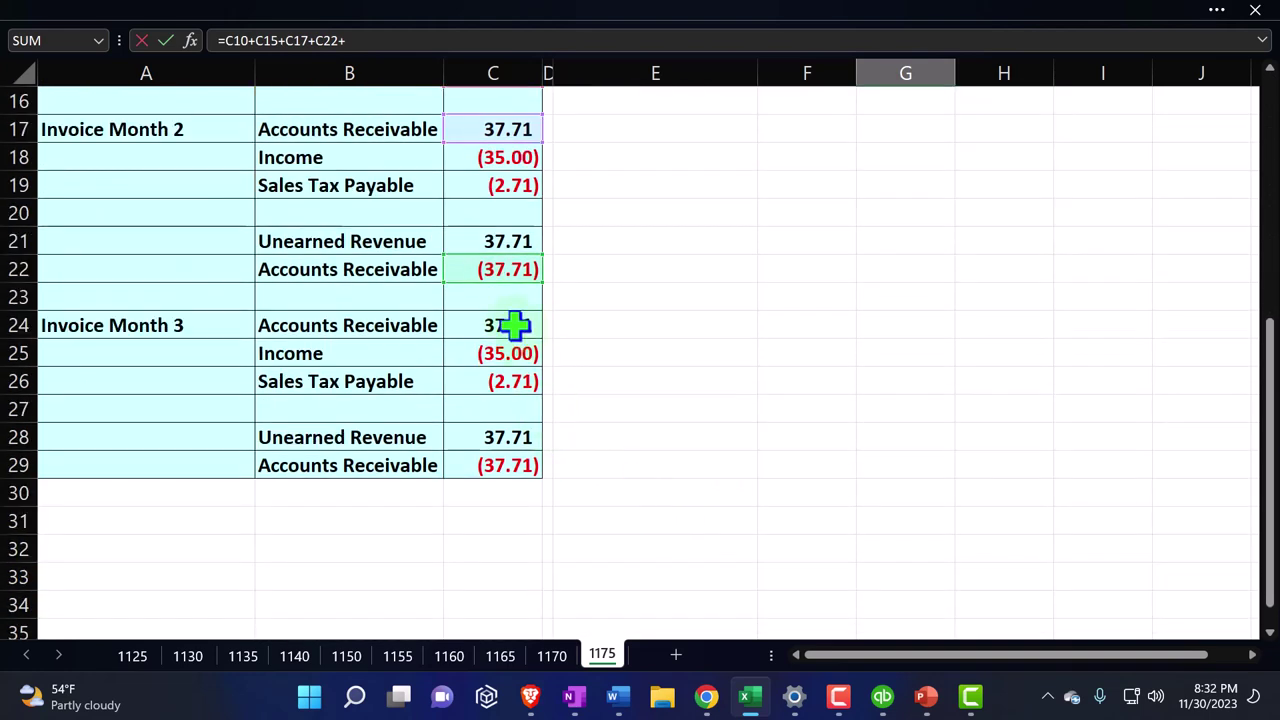
pyautogui.press('Return')
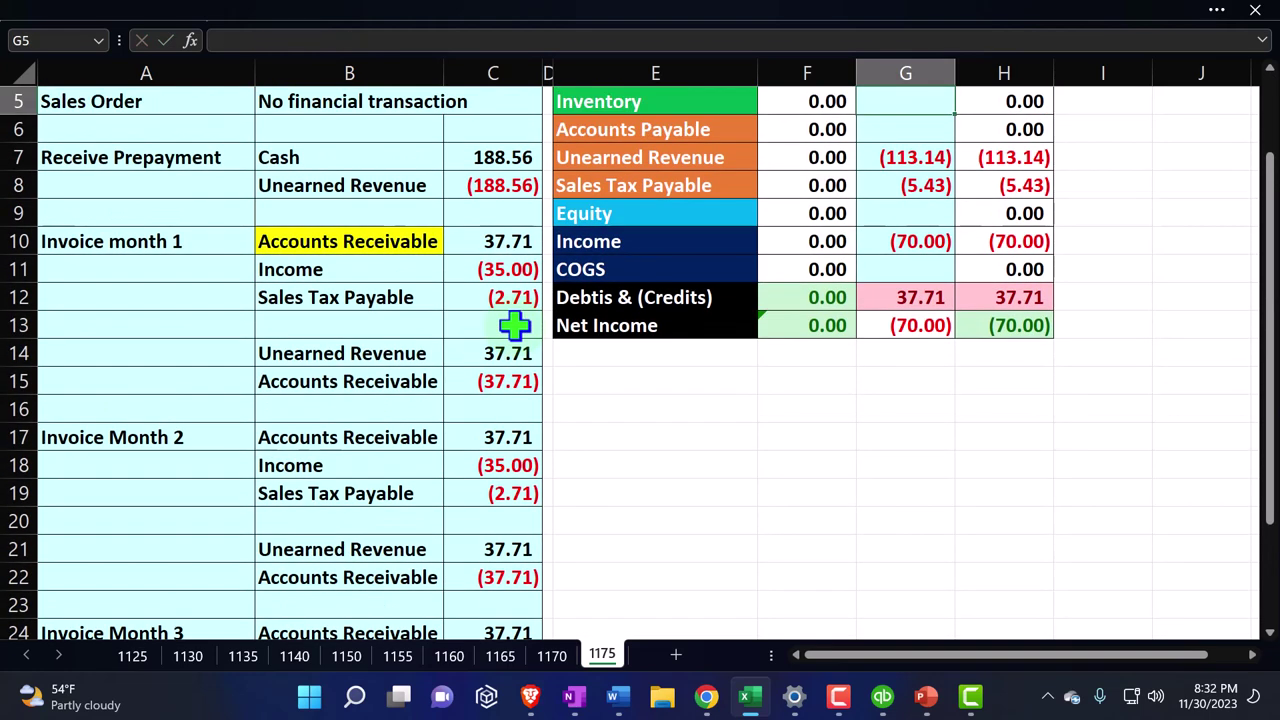
# Step: Add the Invoice Month 3 income amount in C25 to the Income entries formula in G10
pyautogui.doubleClick(905, 242)
pyautogui.write('+')
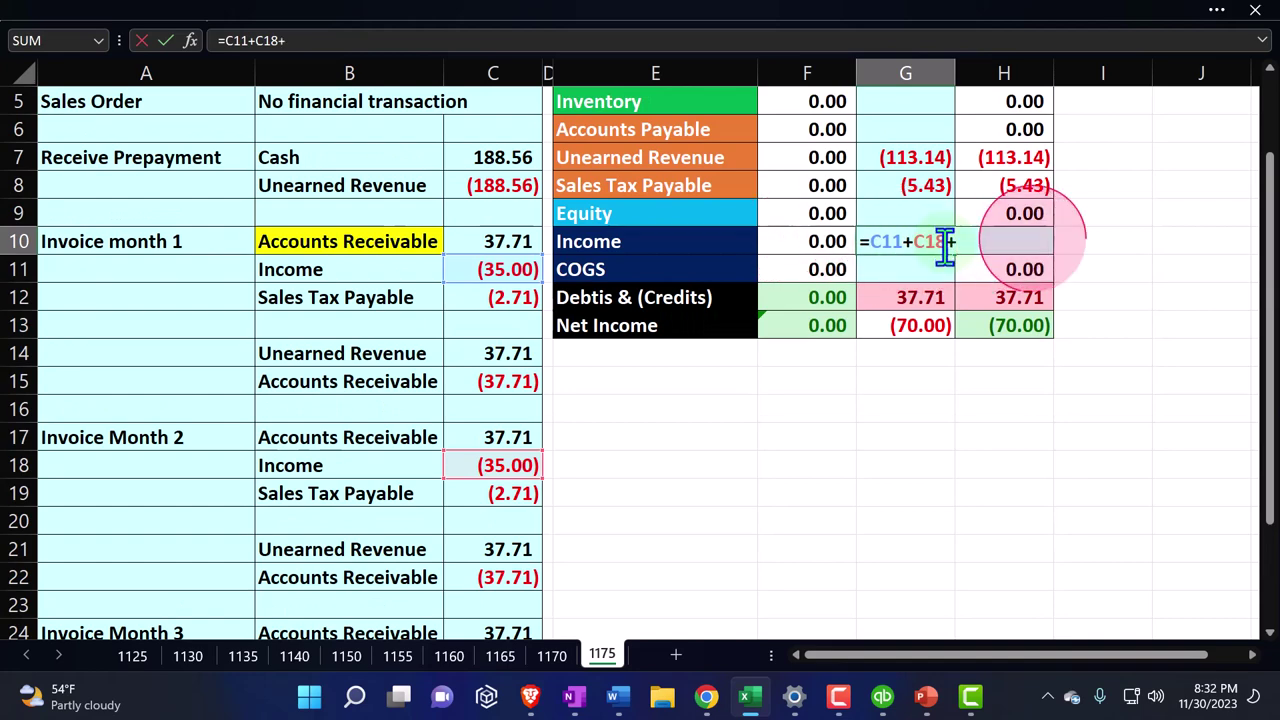
pyautogui.scroll(-2, 716, 408)
pyautogui.scroll(-1, 718, 408)
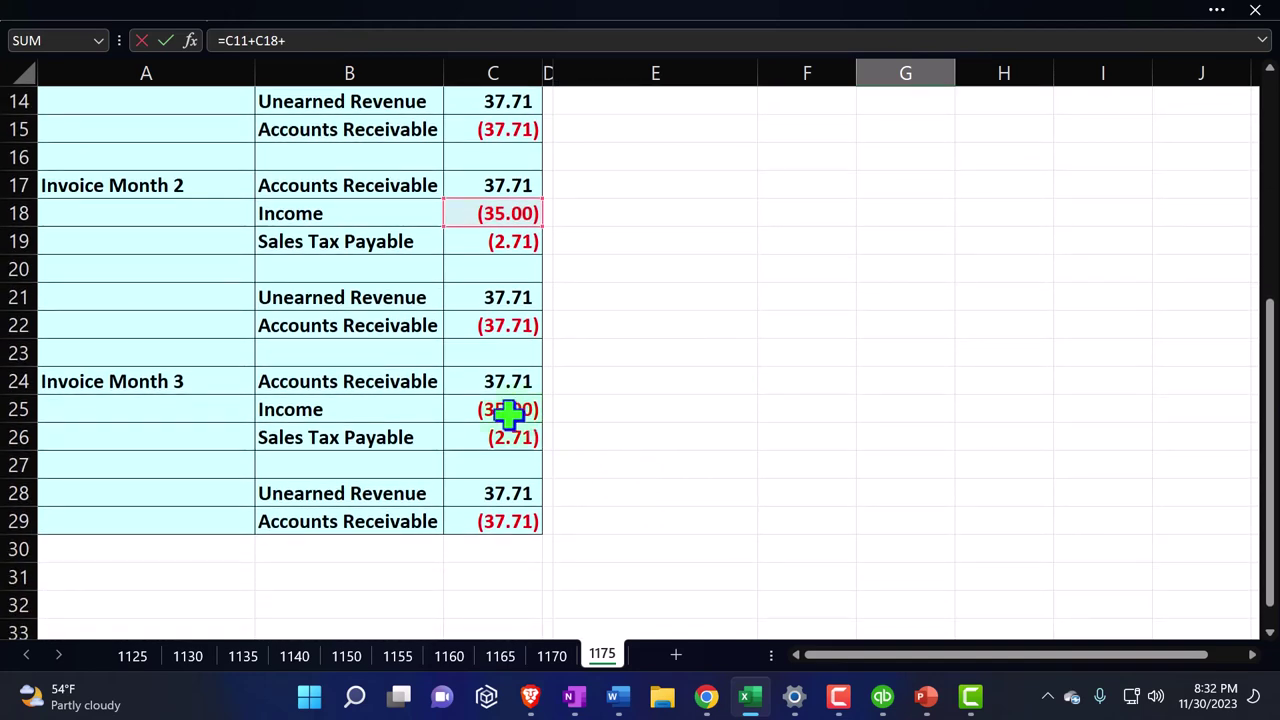
pyautogui.press('Return')
pyautogui.scroll(3, 509, 395)
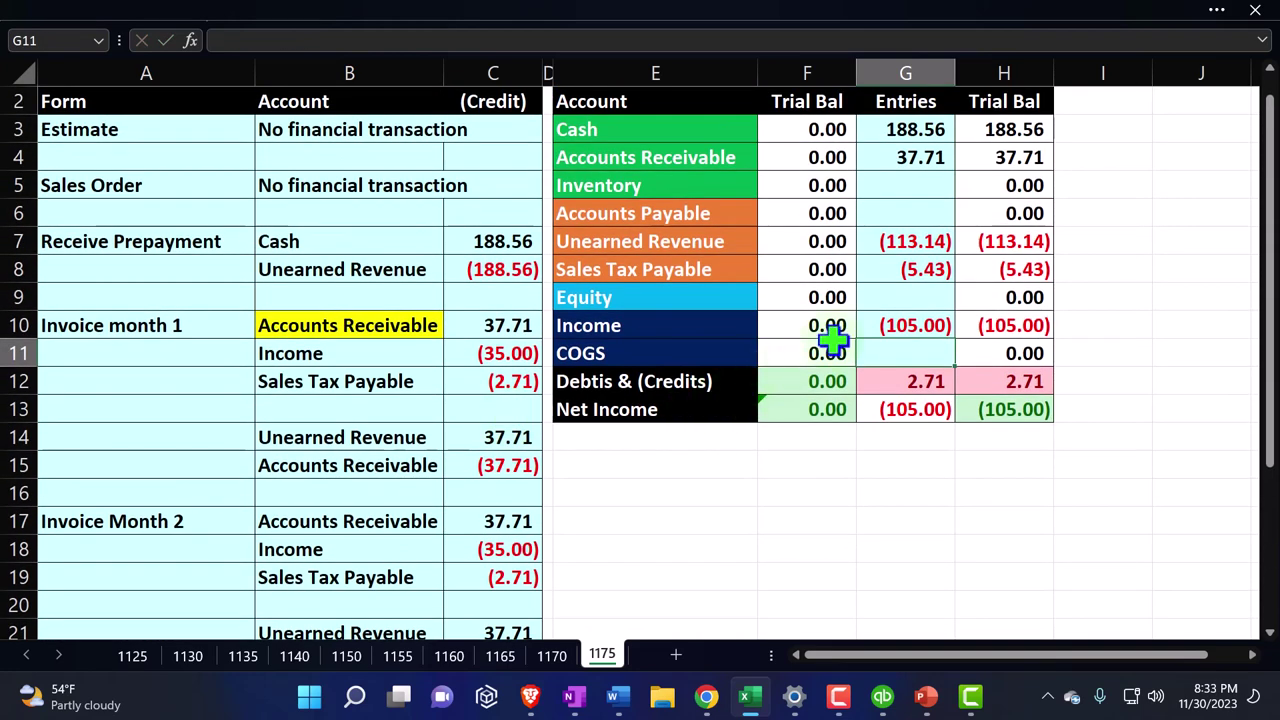
# Step: Add the Invoice Month 3 sales tax amount in C26 to the Sales Tax Payable entries formula in G8
pyautogui.doubleClick(910, 268)
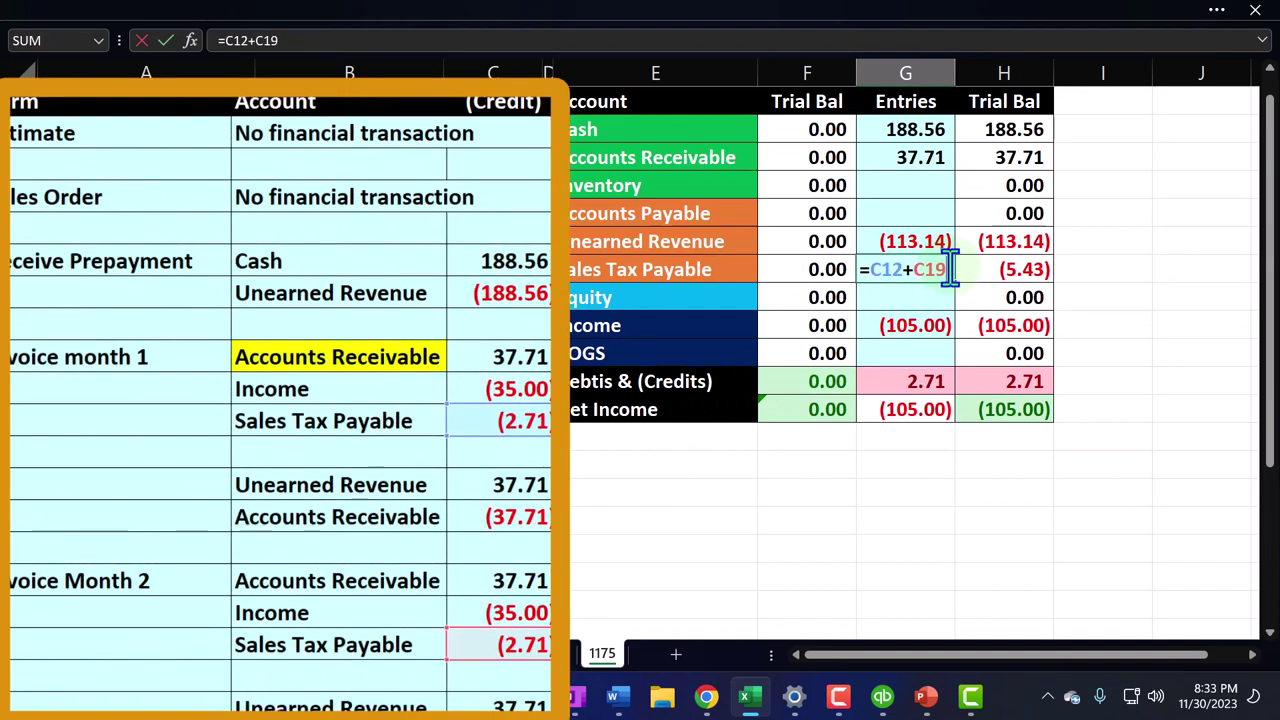
pyautogui.scroll(-5, 574, 514)
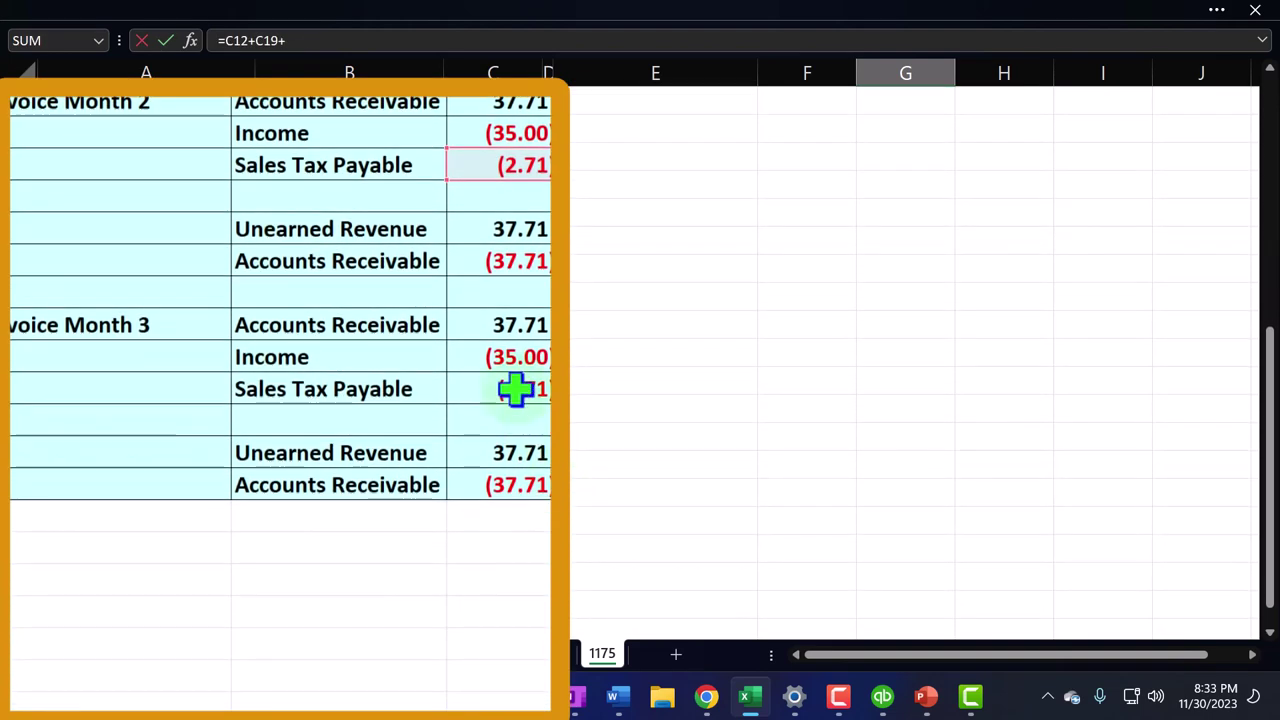
pyautogui.press('Return')
pyautogui.scroll(5, 513, 390)
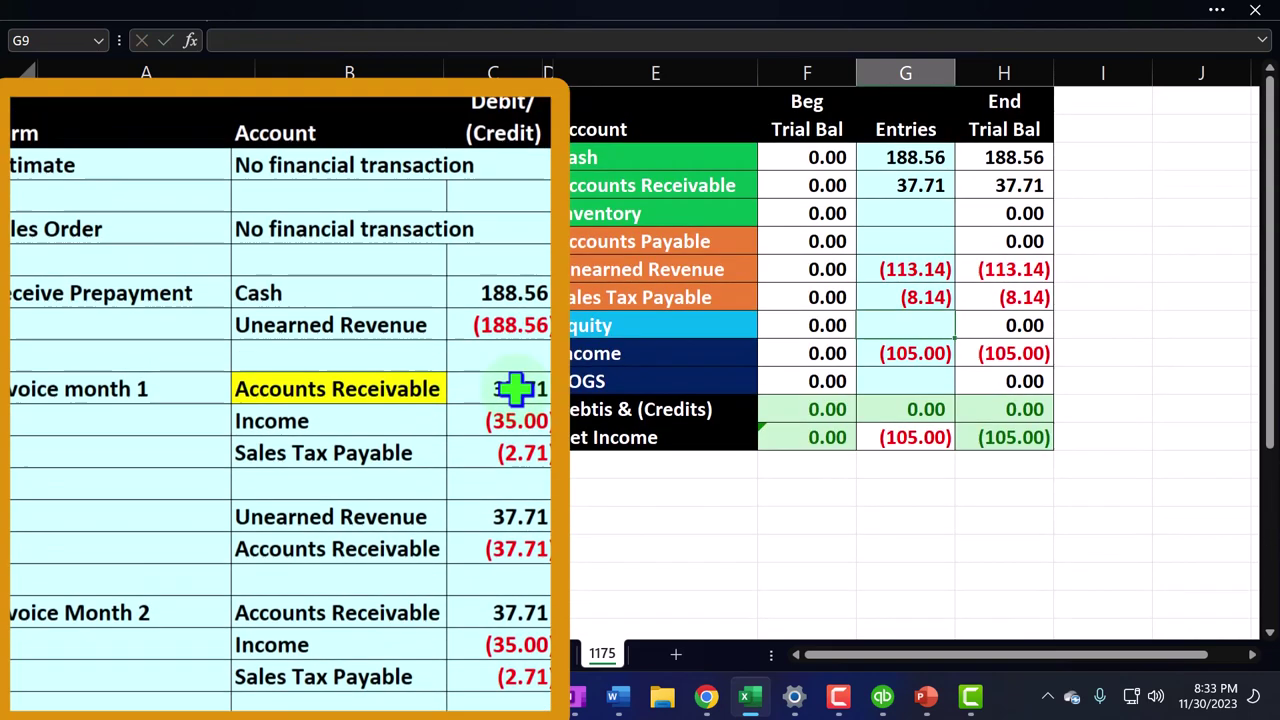
# Step: Add the Month 3 Accounts Receivable credit in C29 to the Accounts Receivable entries formula in G4
pyautogui.doubleClick(916, 186)
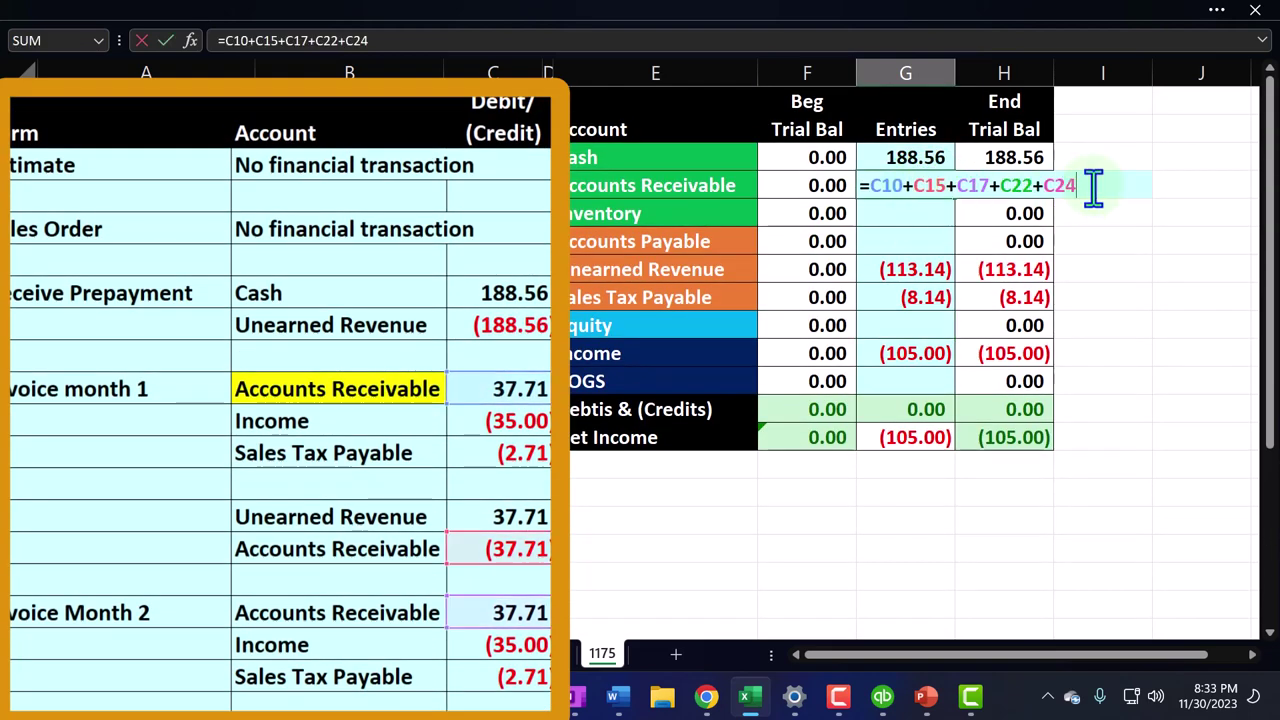
pyautogui.scroll(-5, 540, 535)
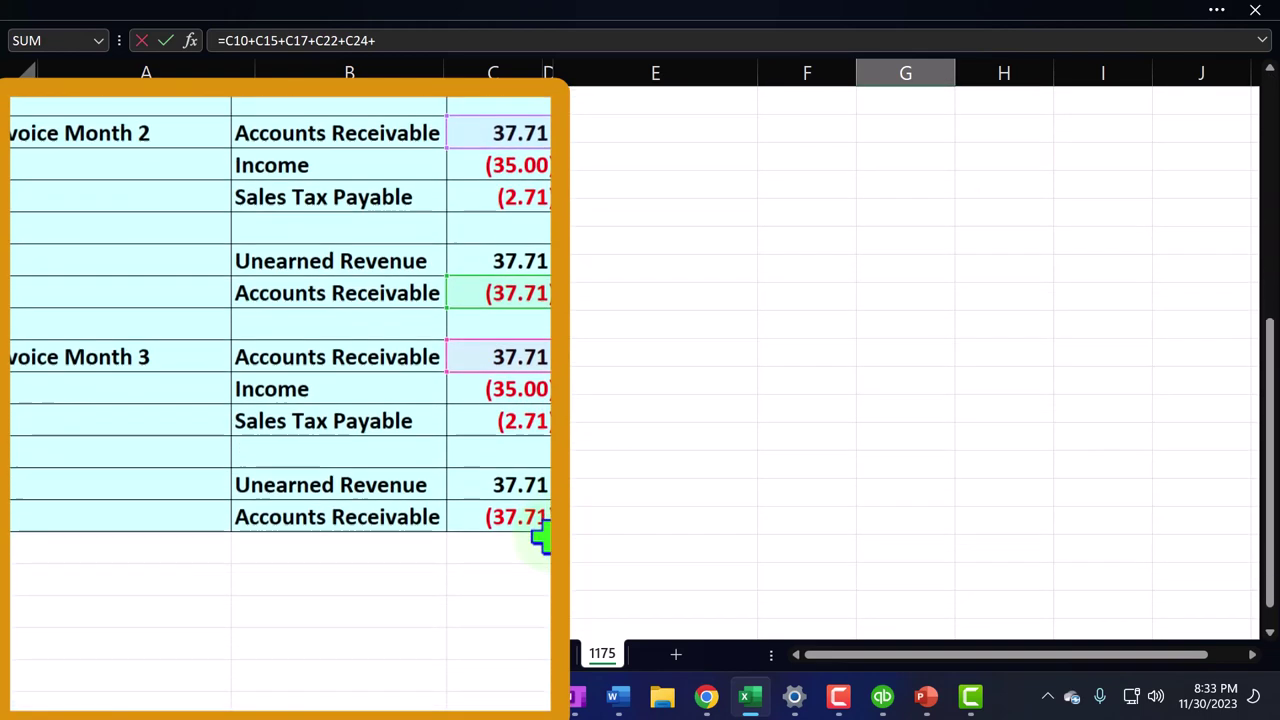
pyautogui.press('Return')
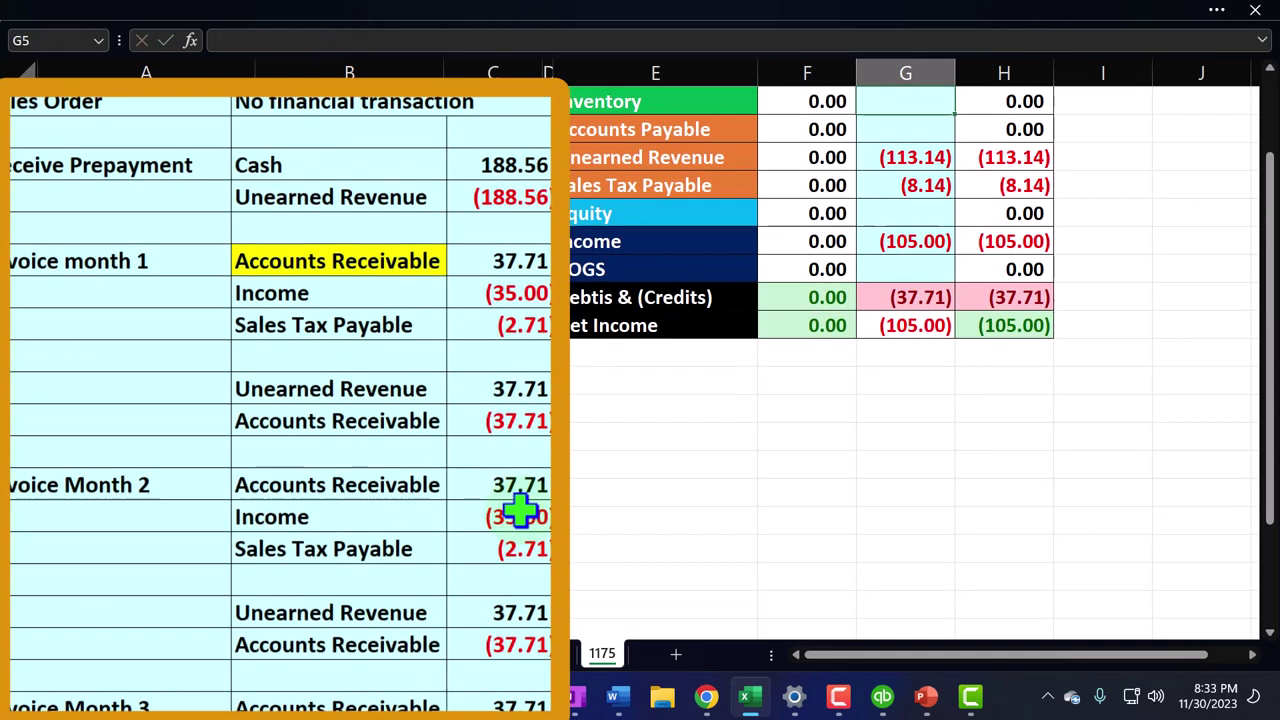
pyautogui.scroll(1, 620, 450)
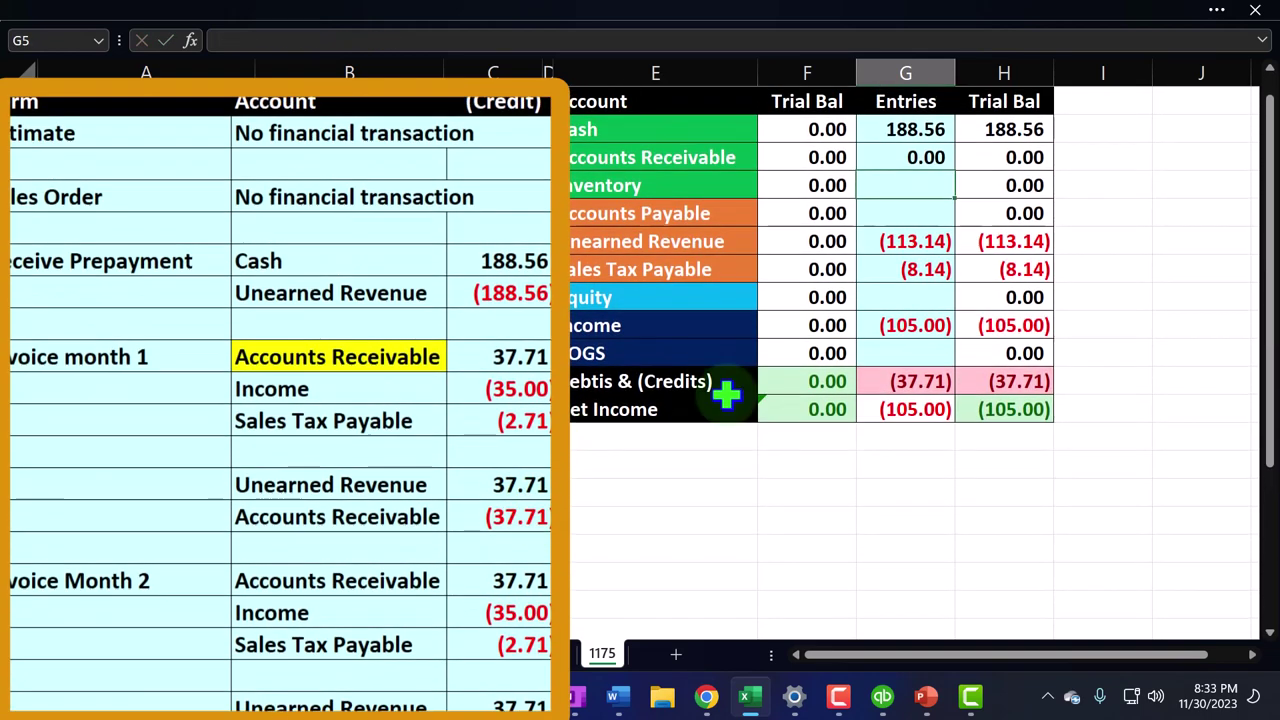
# Step: Add the Month 3 Unearned Revenue amount in C28 to the Unearned Revenue entries formula in G7
pyautogui.doubleClick(933, 240)
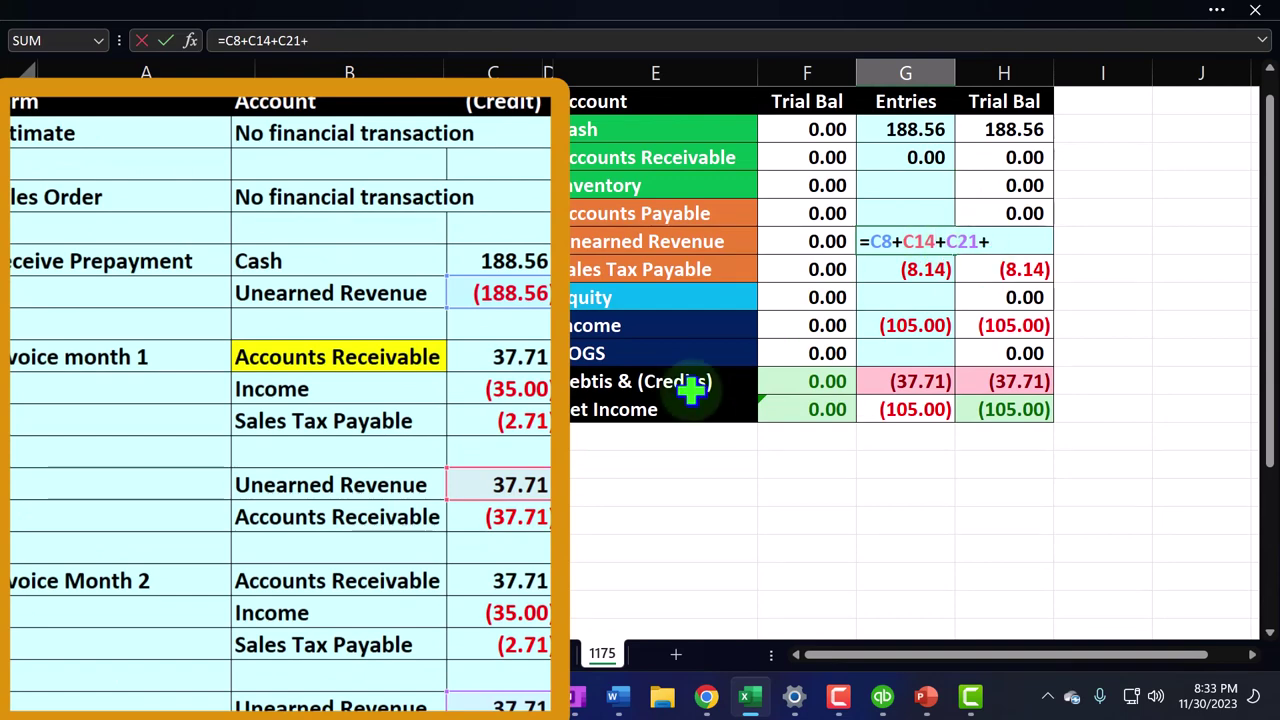
pyautogui.scroll(-4, 686, 391)
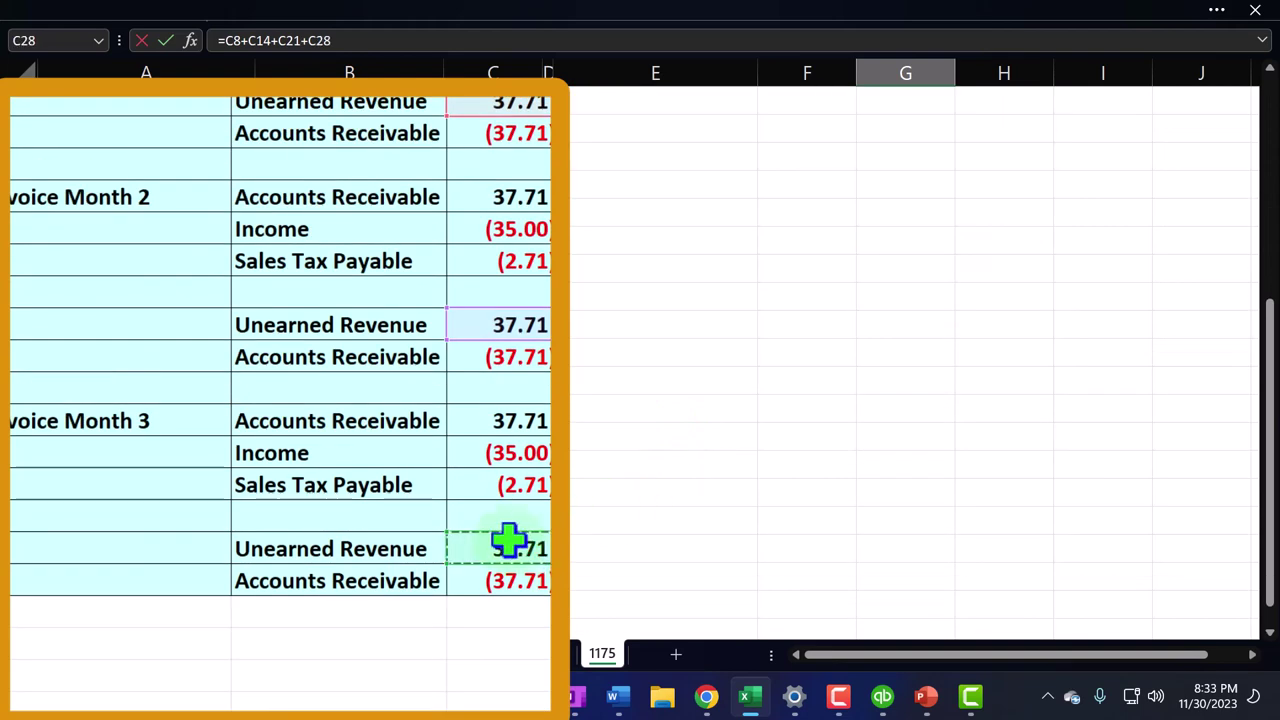
pyautogui.press('Return')
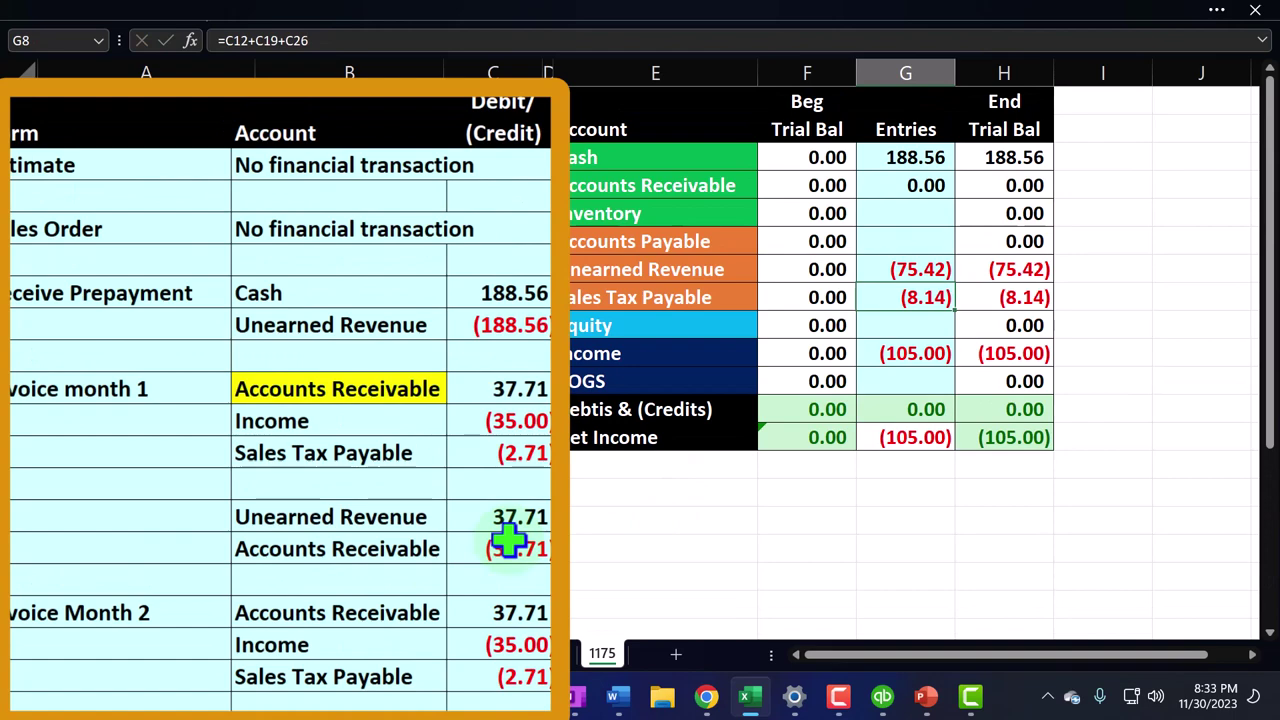
# Step: Switch to QuickBooks, record the Month 3 invoice and apply the 07/03/2027 prepayment credit to it, then save and close it
pyautogui.click(752, 700)
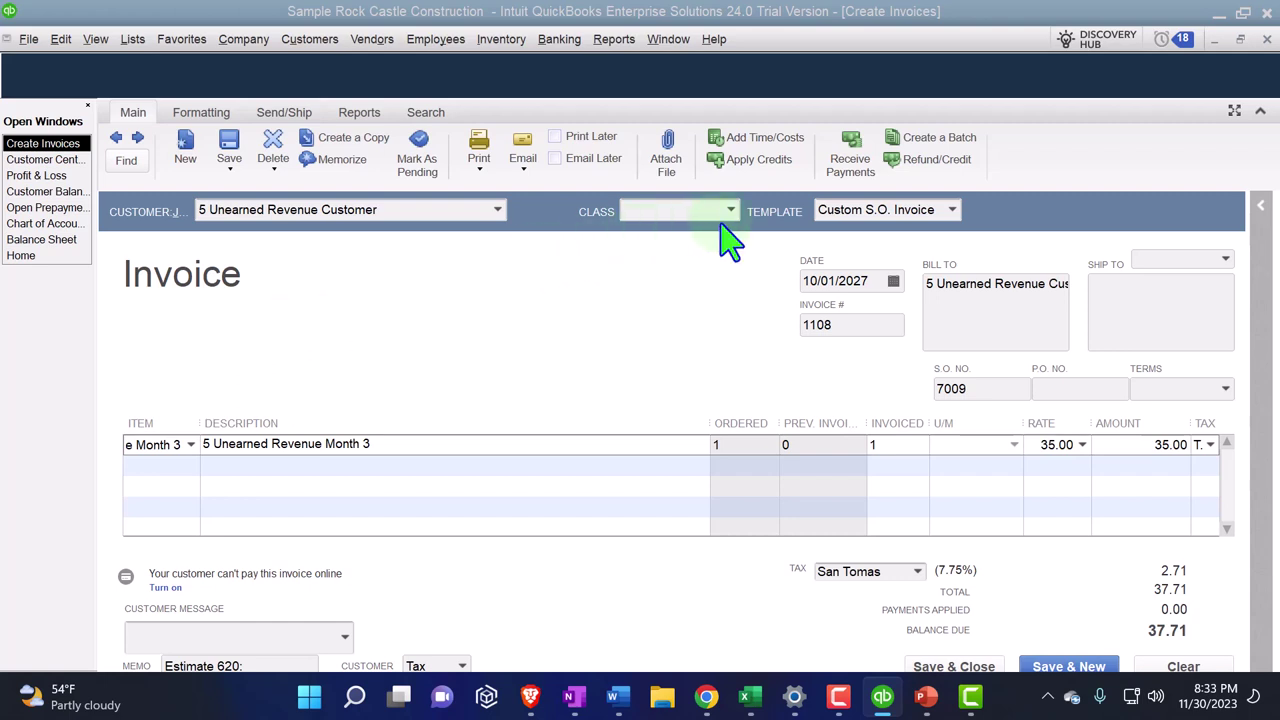
pyautogui.click(780, 180)
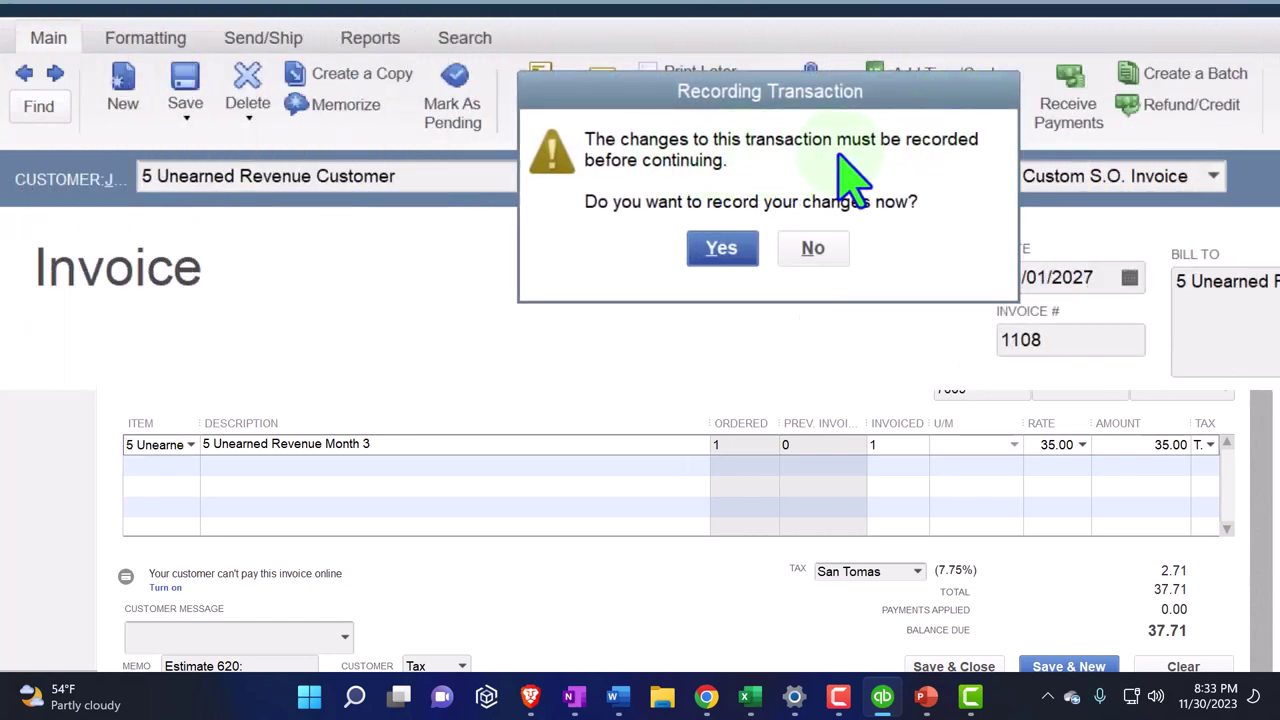
pyautogui.click(722, 248)
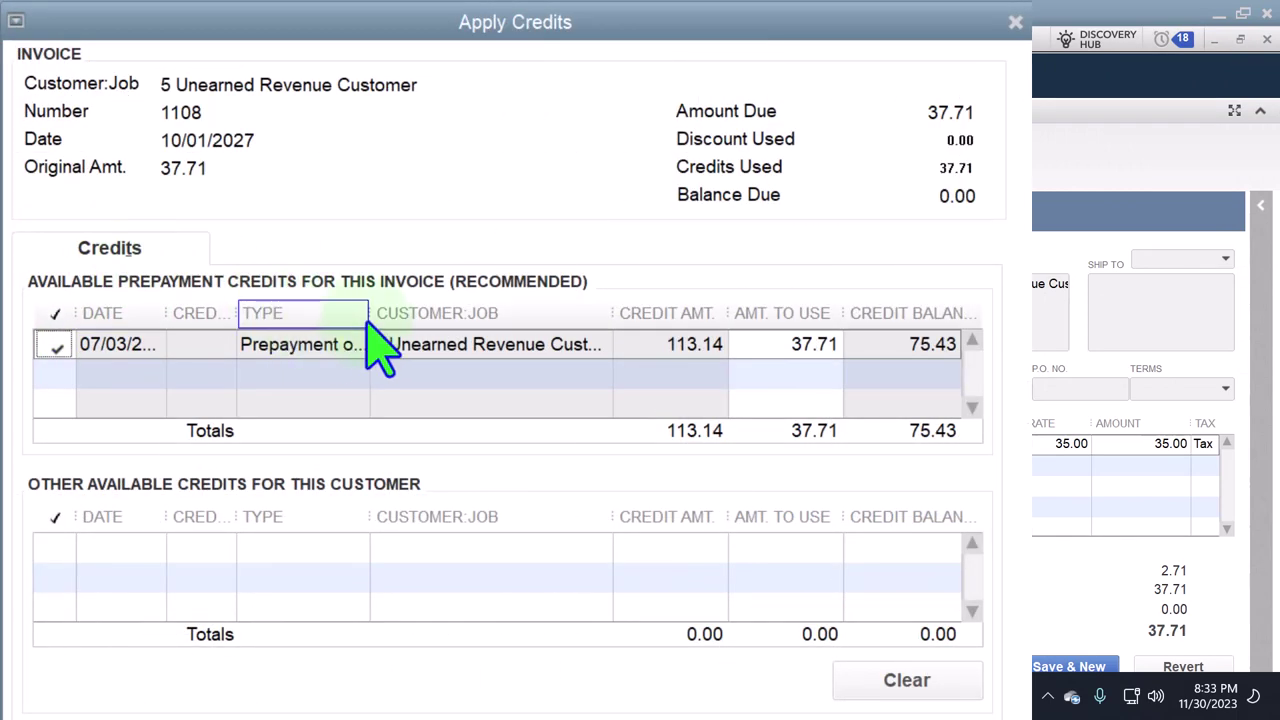
pyautogui.moveTo(163, 310); pyautogui.dragTo(185, 311)
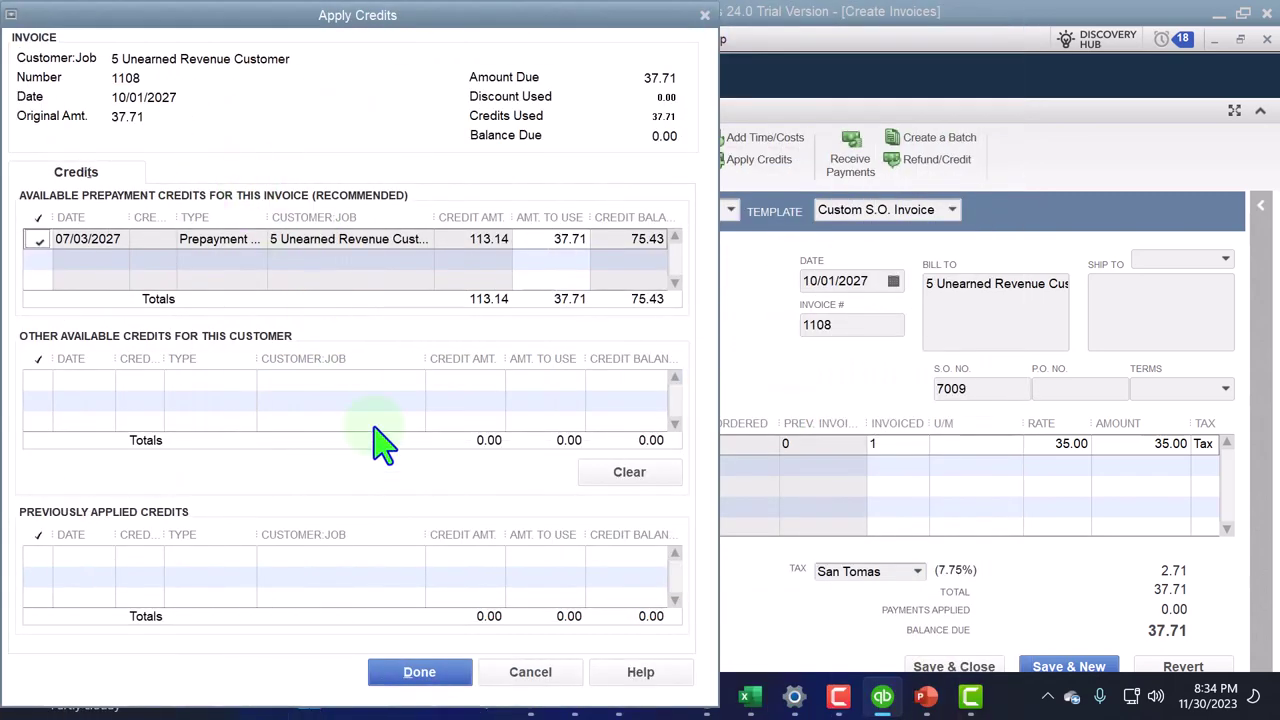
pyautogui.click(437, 675)
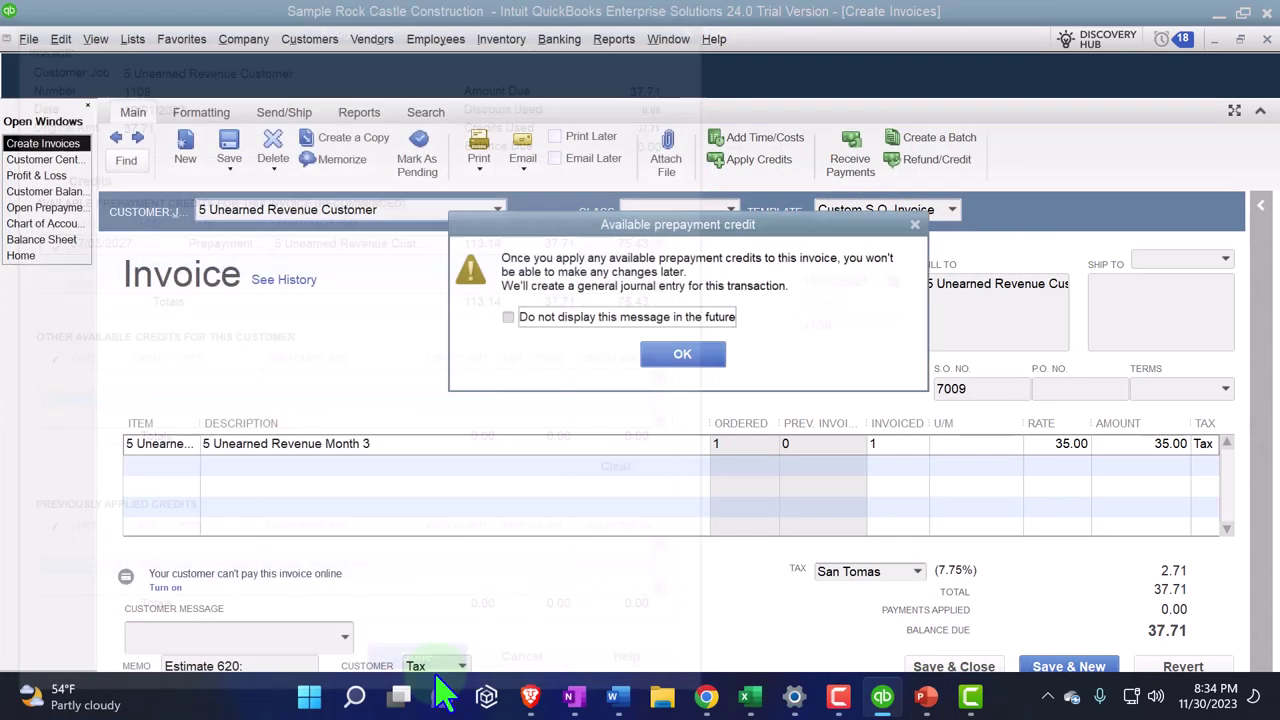
pyautogui.click(700, 363)
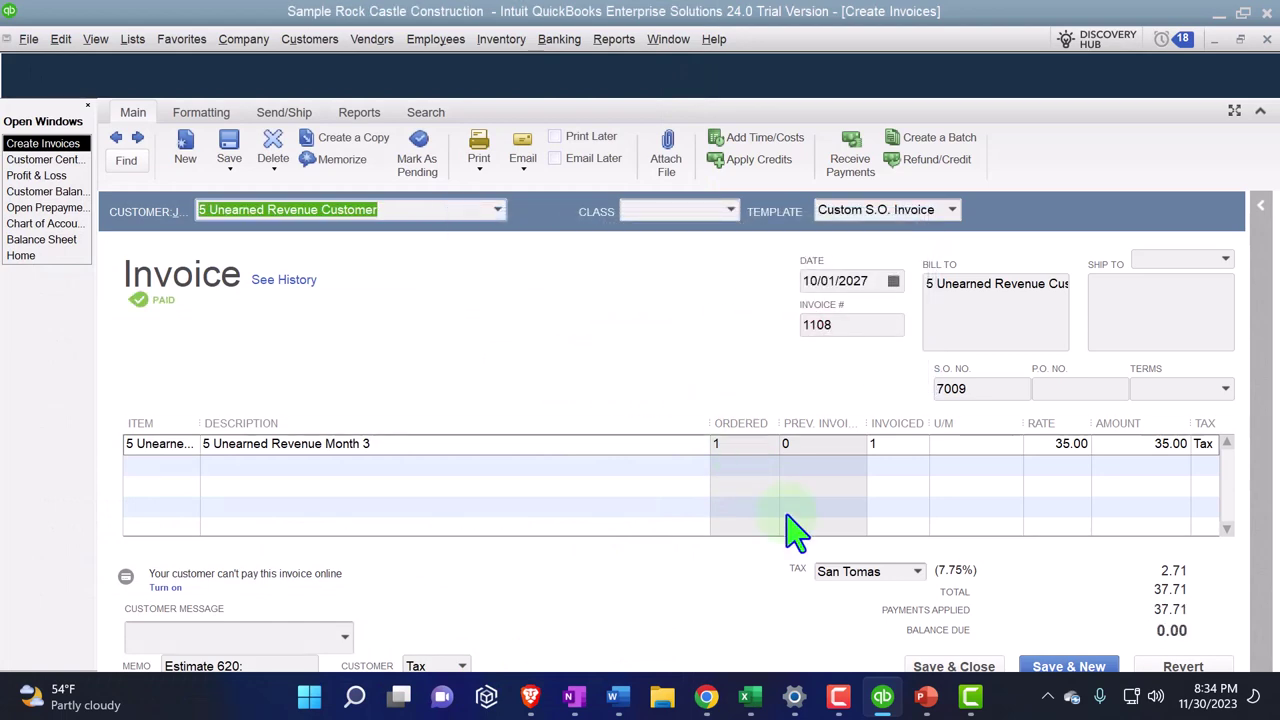
pyautogui.click(924, 662)
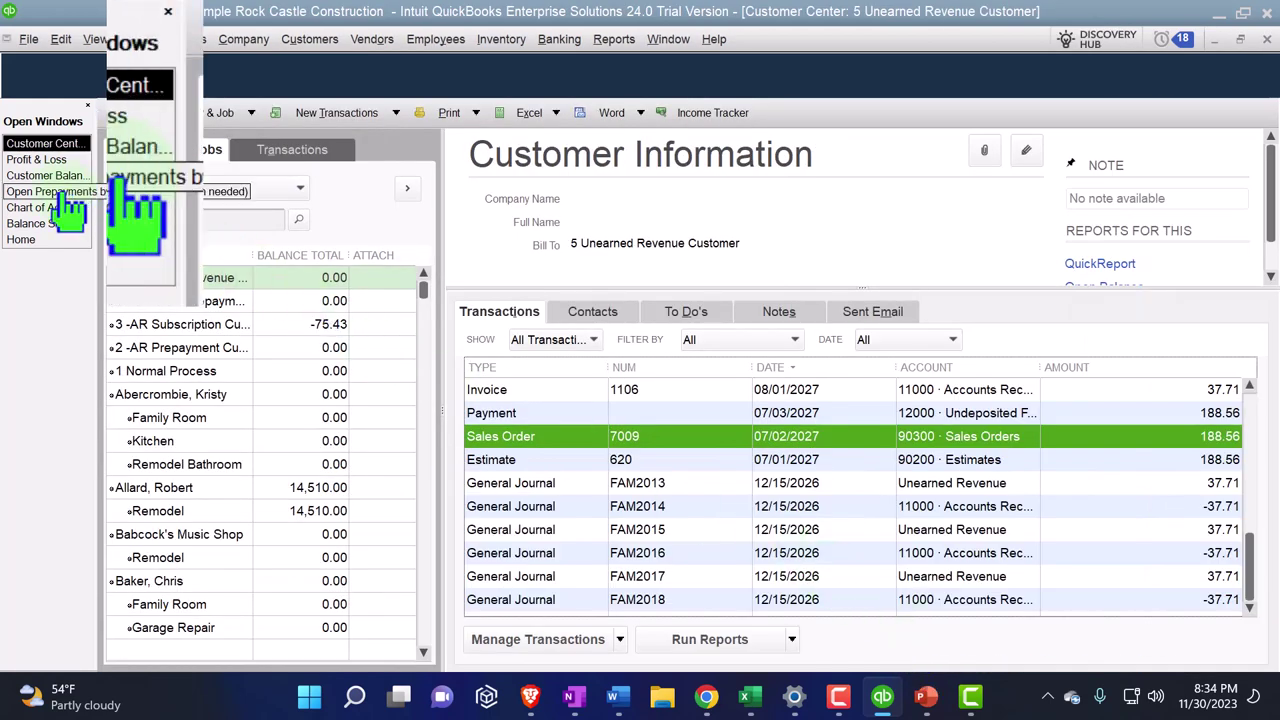
# Step: Check the Accounts Receivable transaction detail from the Balance Sheet, close it, and view the monthly Profit & Loss report
pyautogui.click(41, 223)
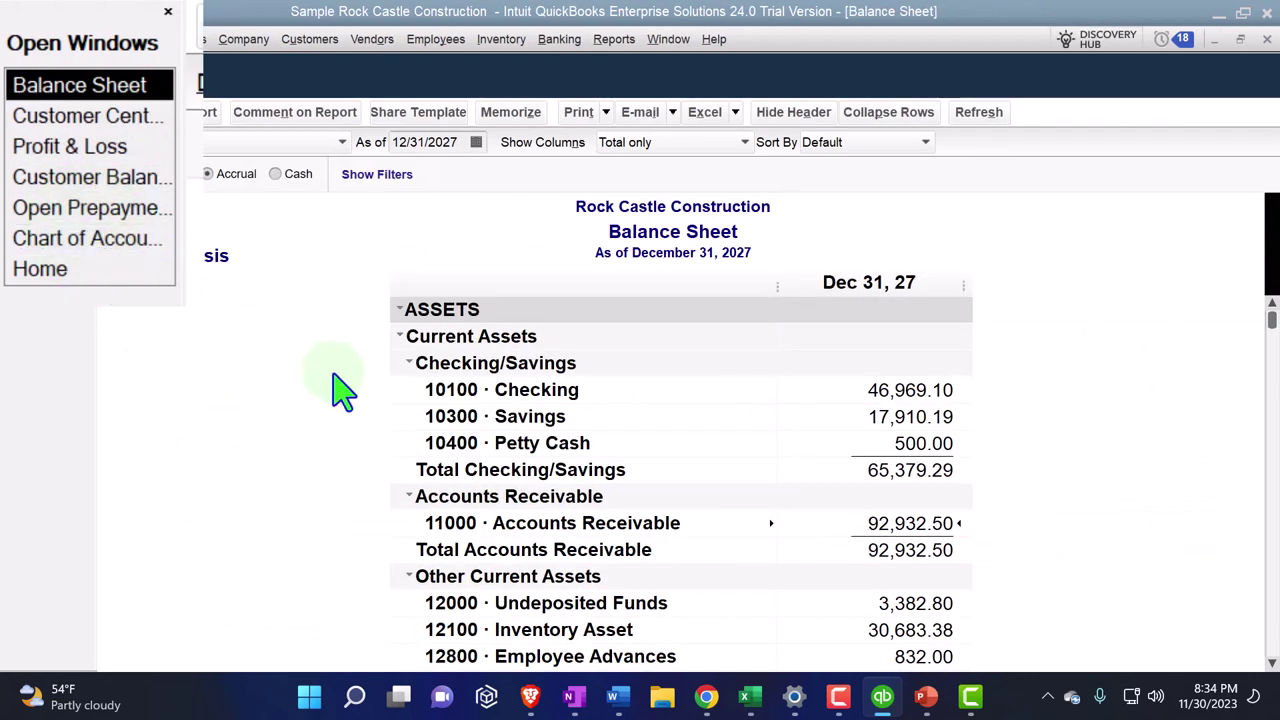
pyautogui.doubleClick(887, 528)
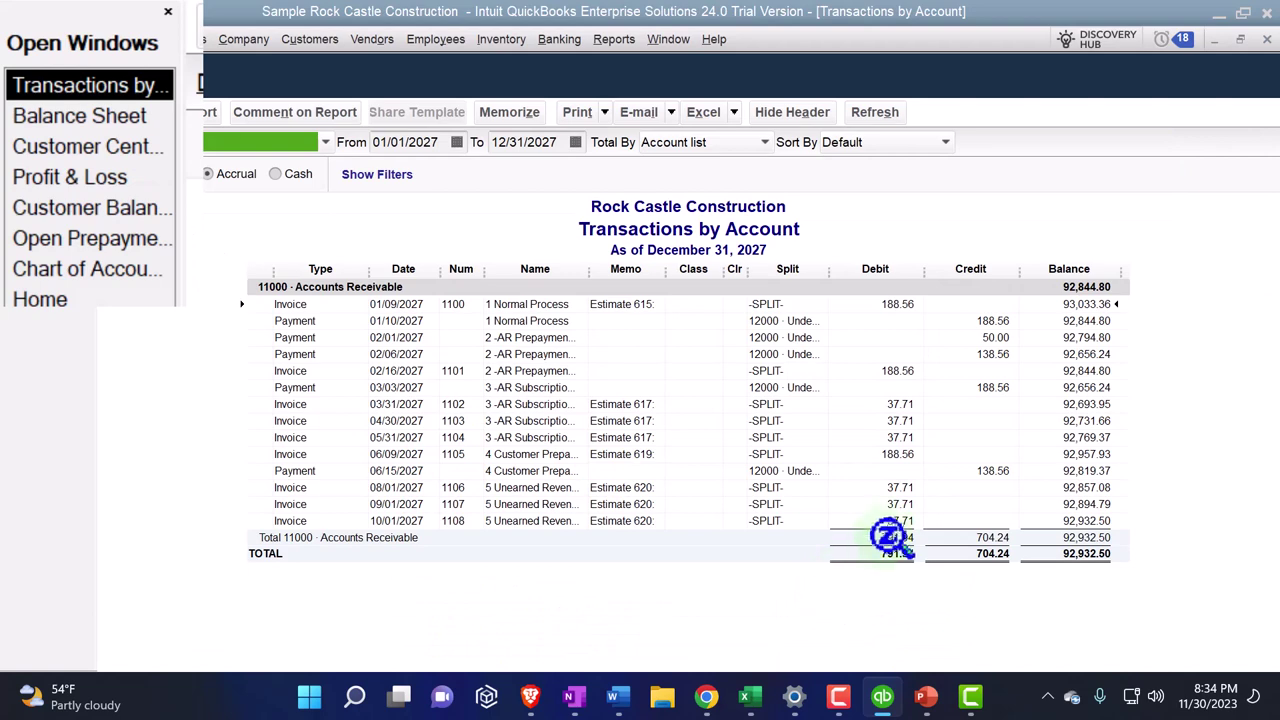
pyautogui.click(1266, 42)
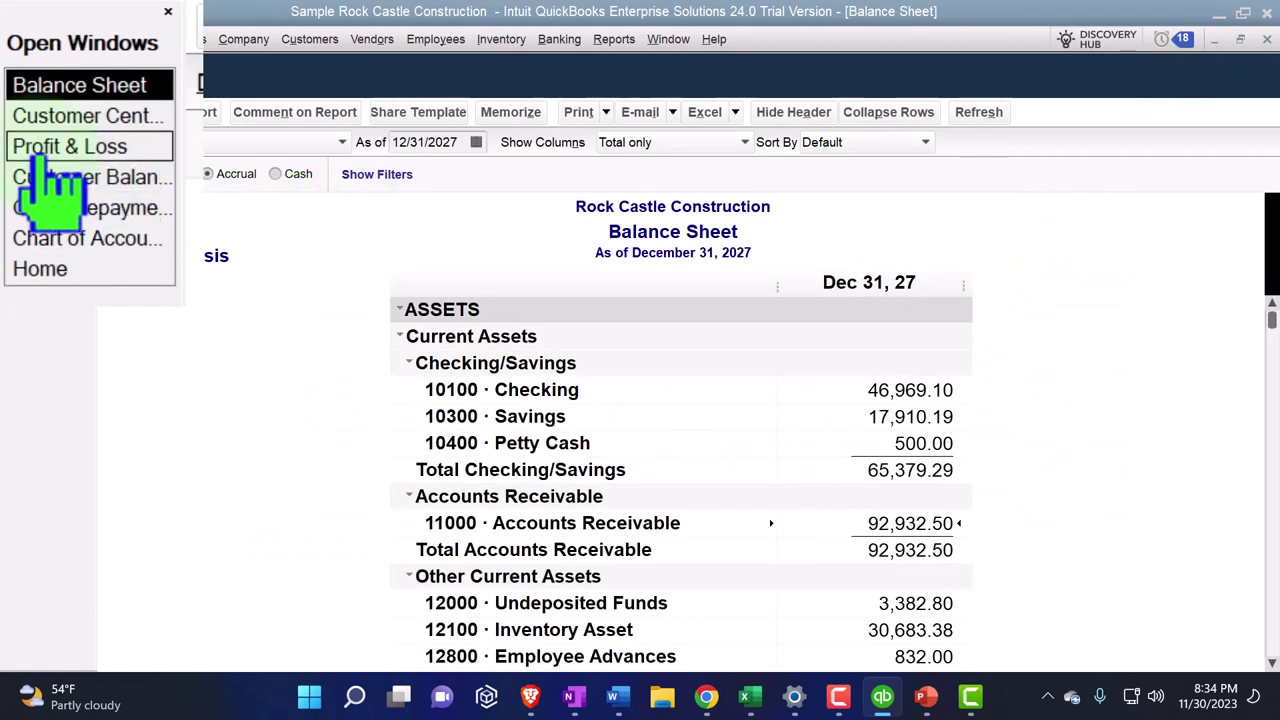
pyautogui.click(72, 148)
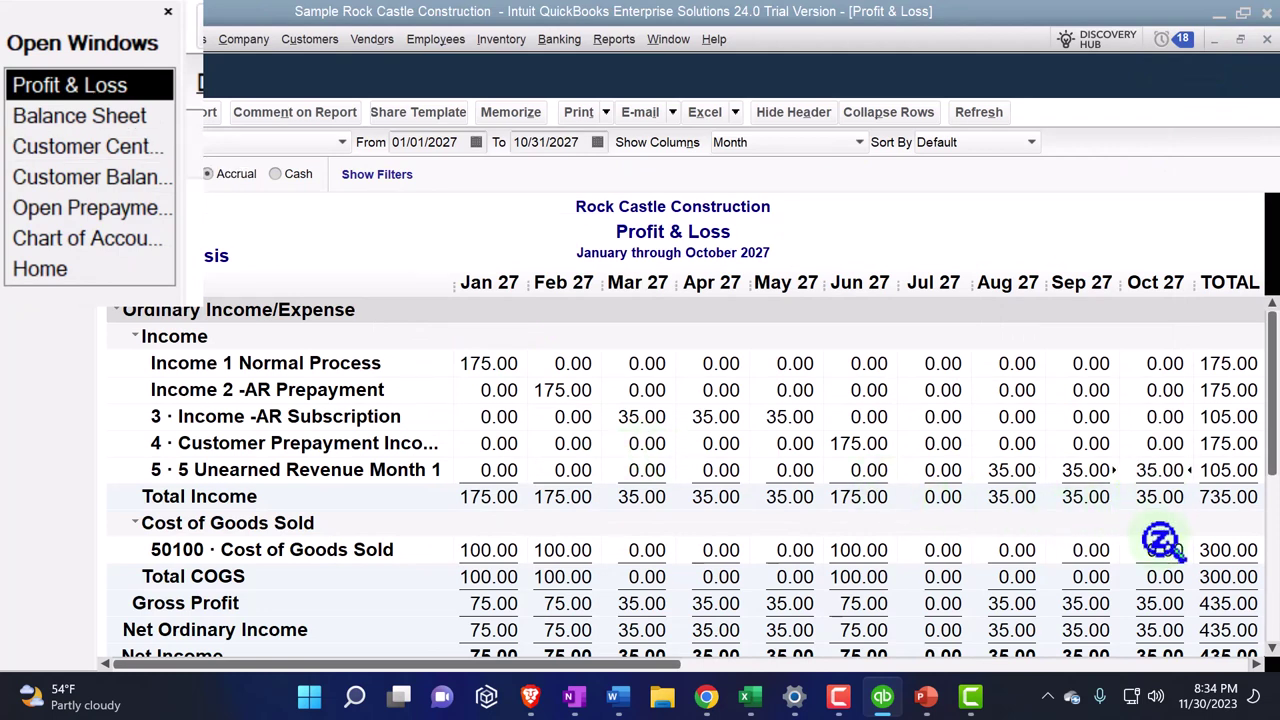
# Step: Return to the Balance Sheet and check the Sales Tax Payable transaction detail for the Month 3 invoice
pyautogui.click(129, 118)
pyautogui.scroll(-10, 445, 470)
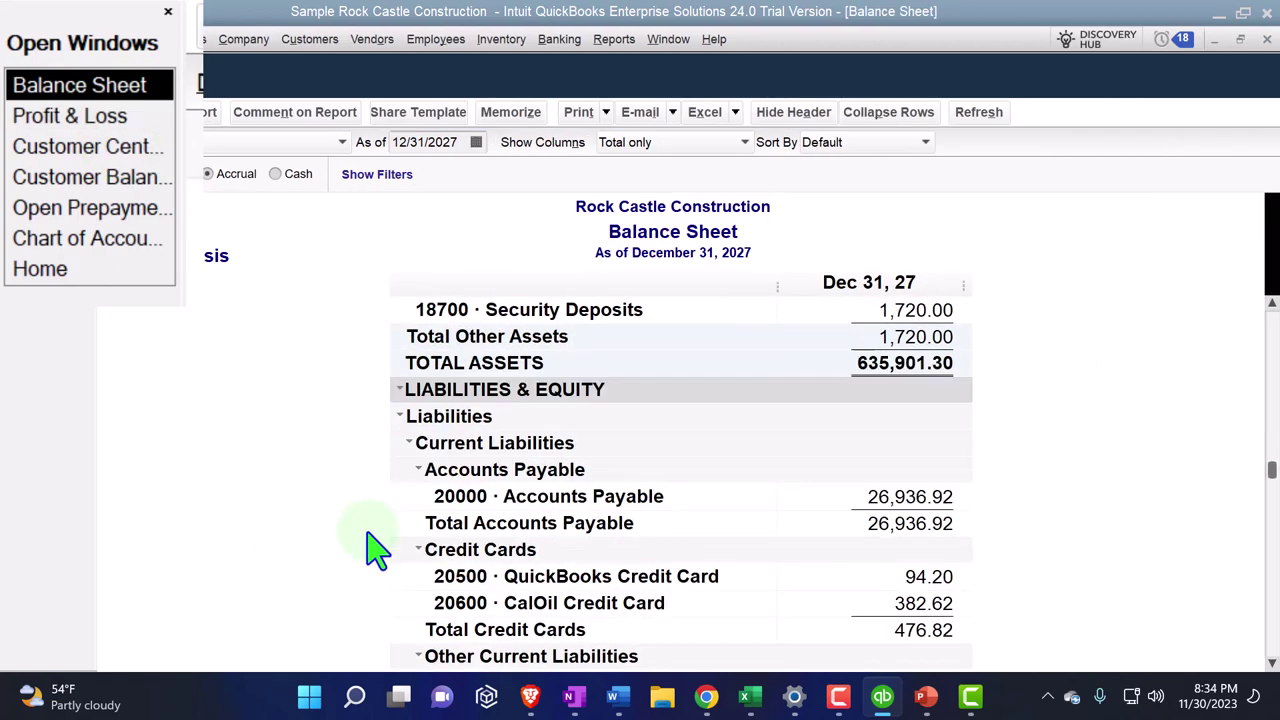
pyautogui.scroll(-2, 375, 548)
pyautogui.scroll(-1, 375, 548)
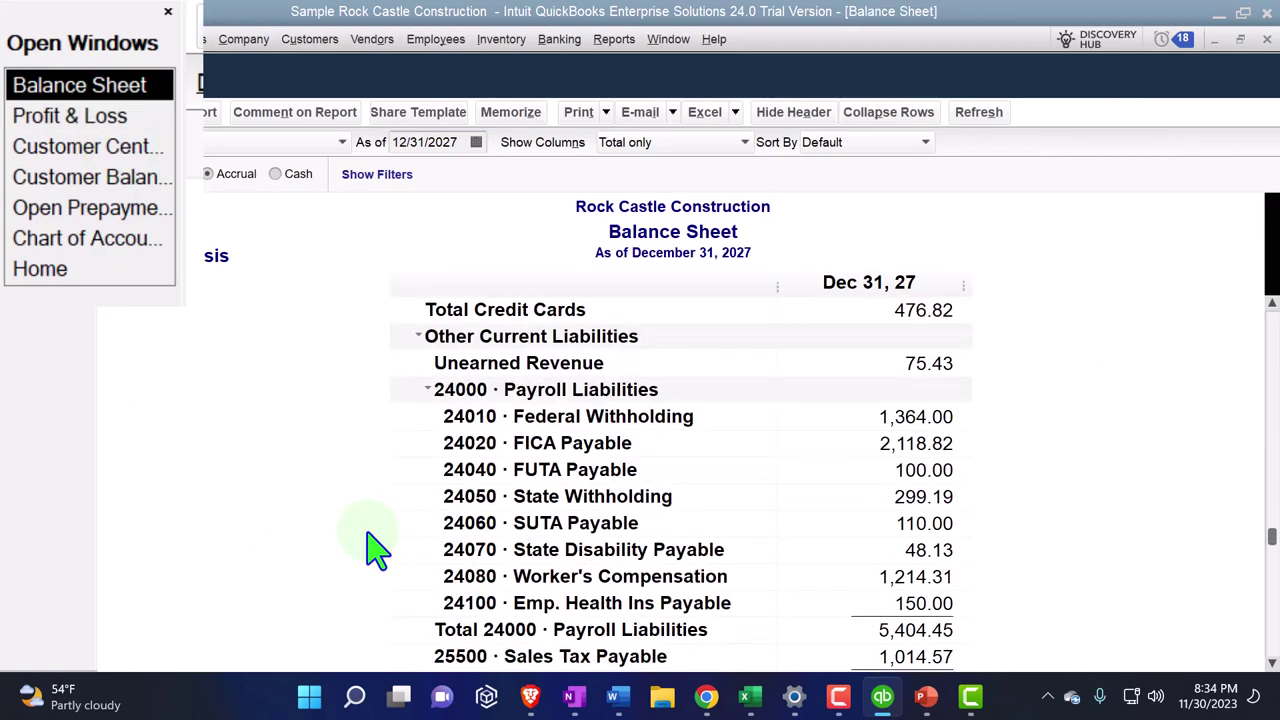
pyautogui.scroll(-2, 375, 548)
pyautogui.scroll(-3, 375, 548)
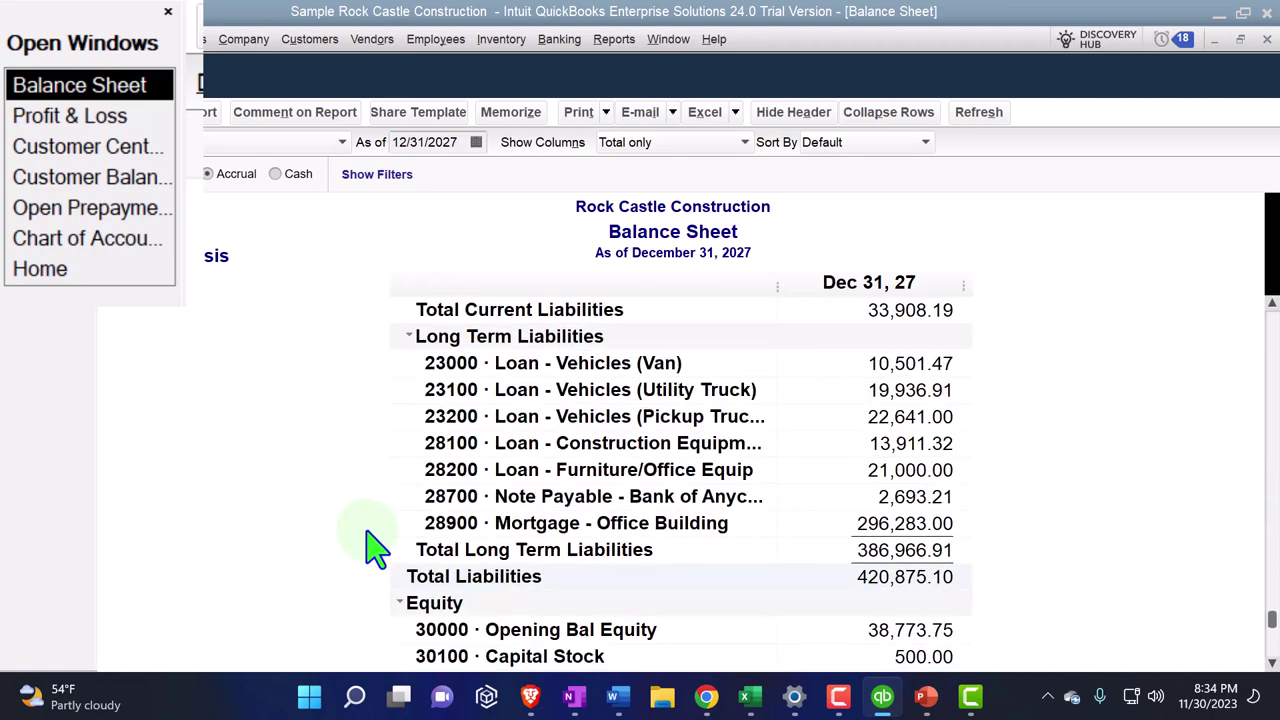
pyautogui.scroll(2, 375, 548)
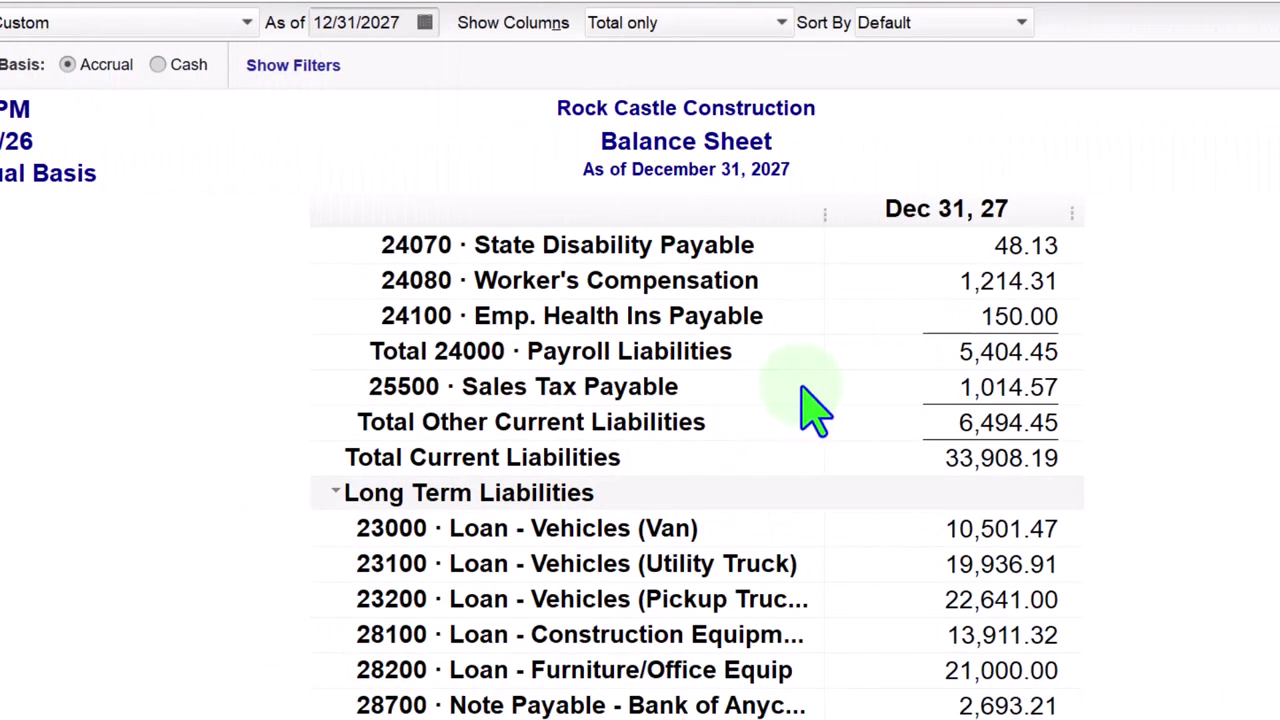
pyautogui.doubleClick(985, 387)
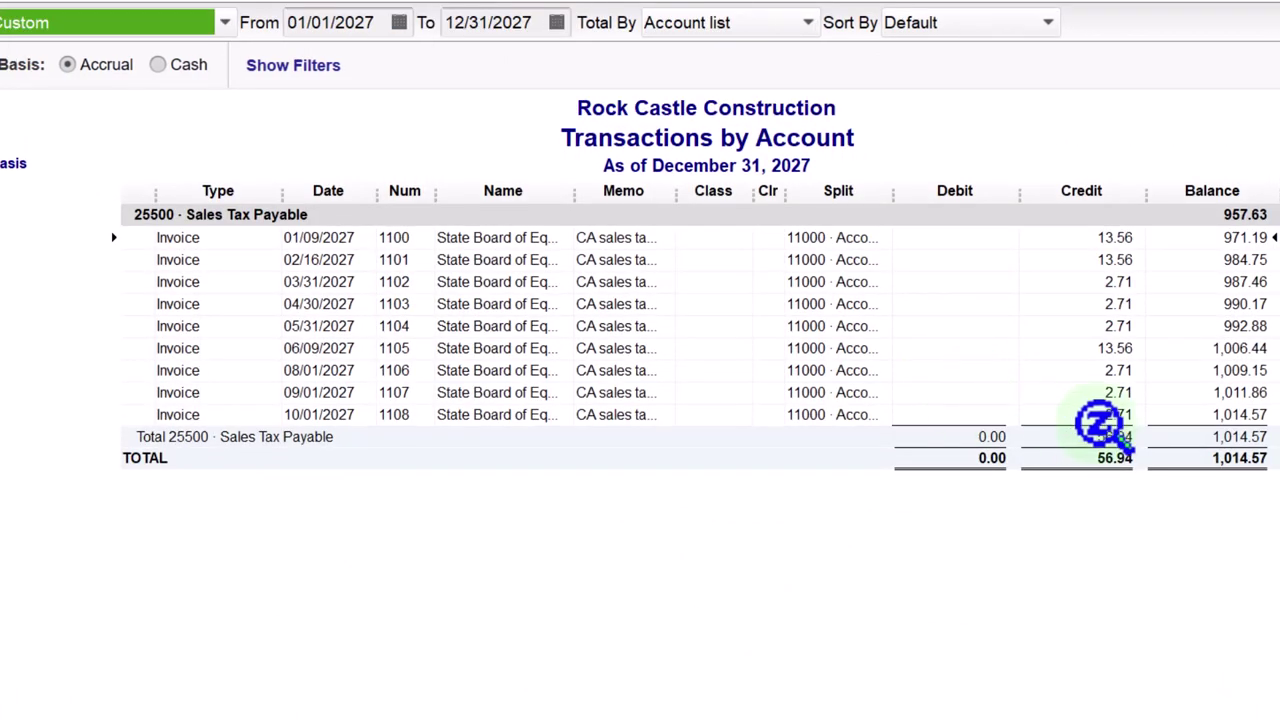
pyautogui.press('Escape')
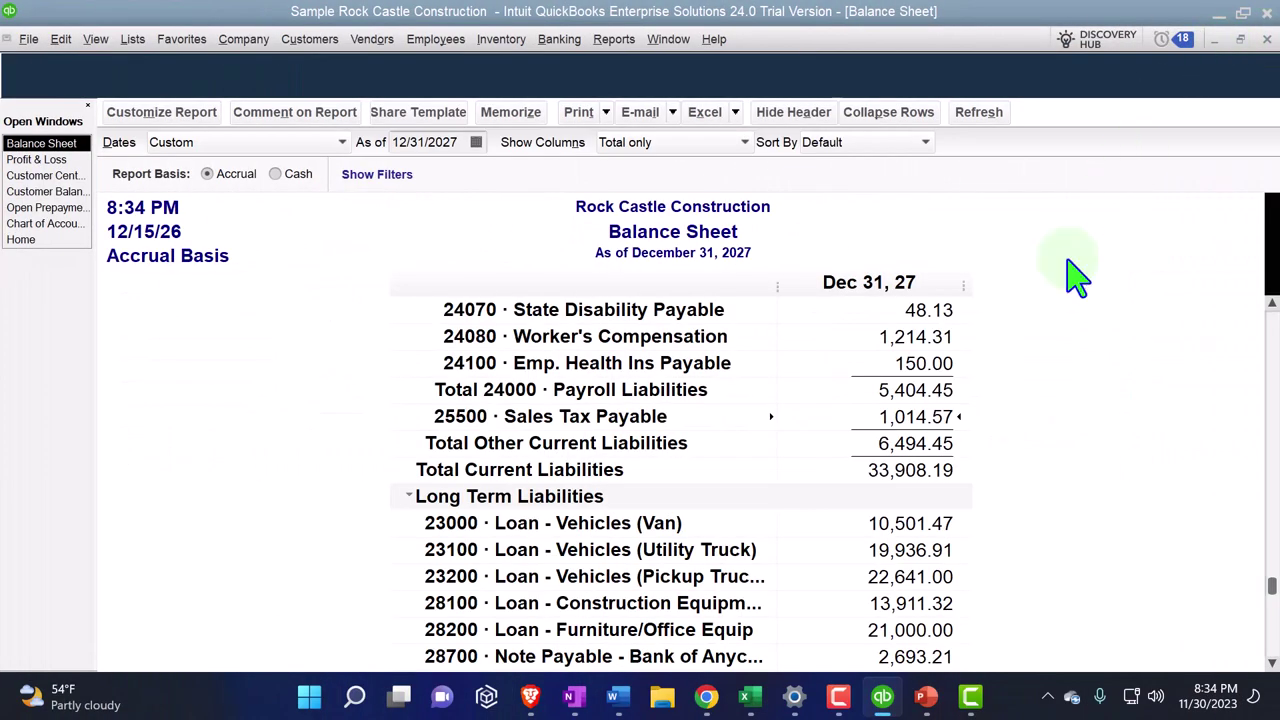
# Step: Open the Unearned Revenue transaction detail from the Balance Sheet, and switch to the Excel worksheet to compare the balances
pyautogui.scroll(-4, 1005, 535)
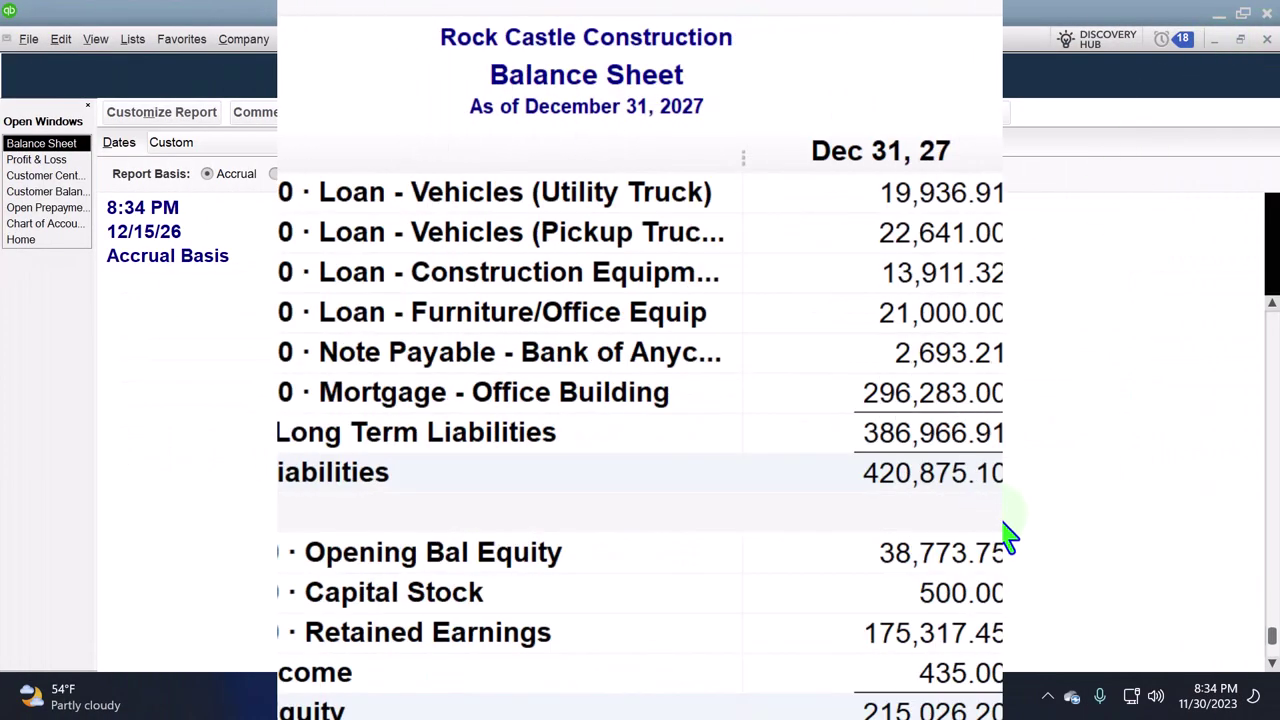
pyautogui.scroll(6, 1072, 505)
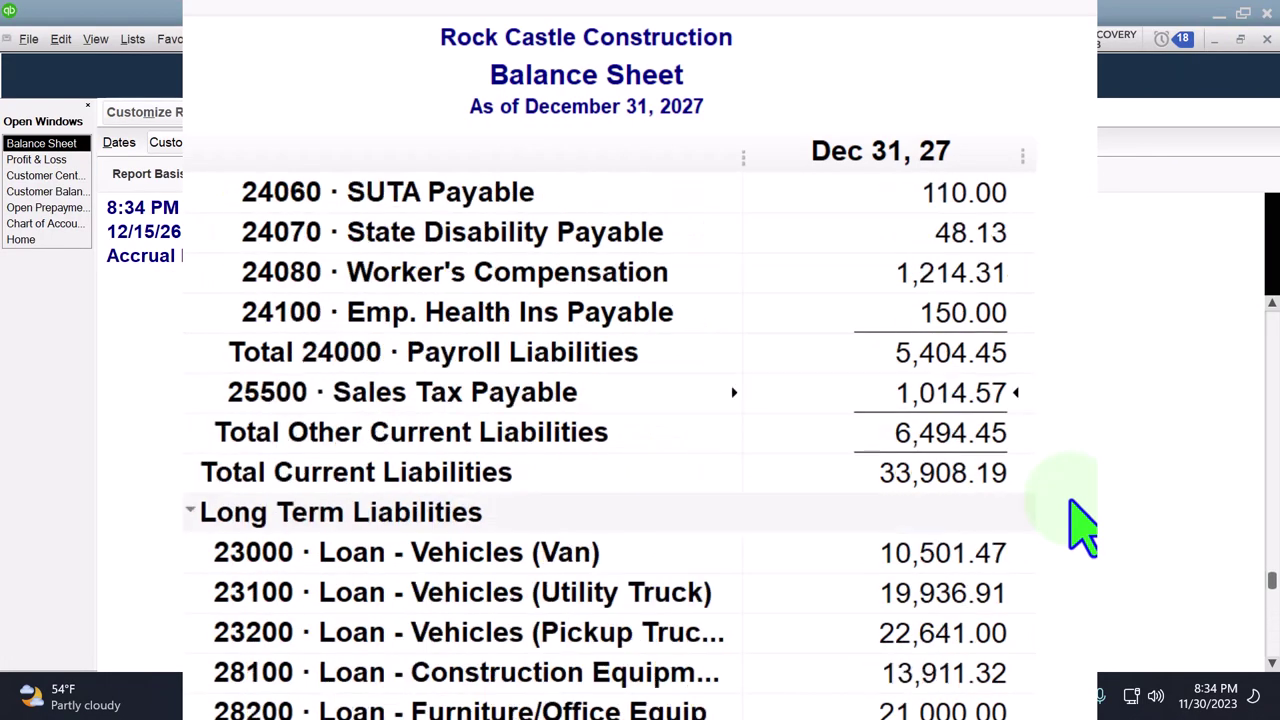
pyautogui.scroll(1, 1080, 520)
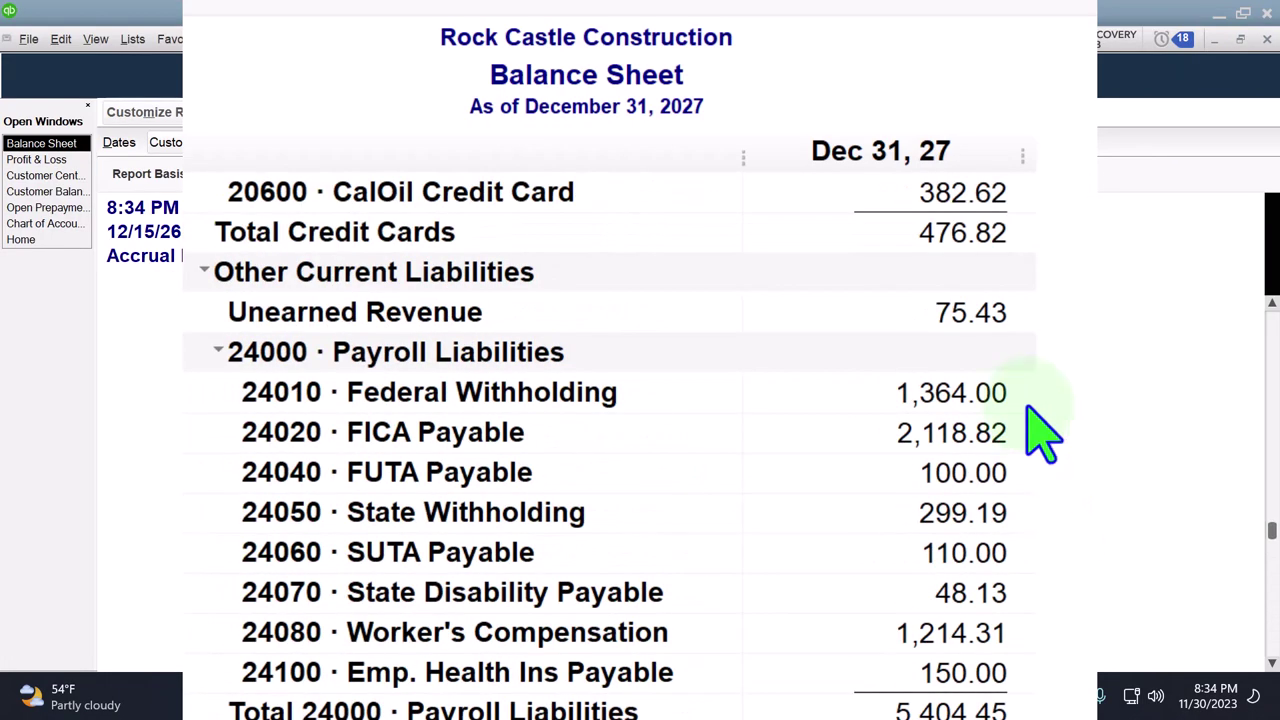
pyautogui.doubleClick(922, 388)
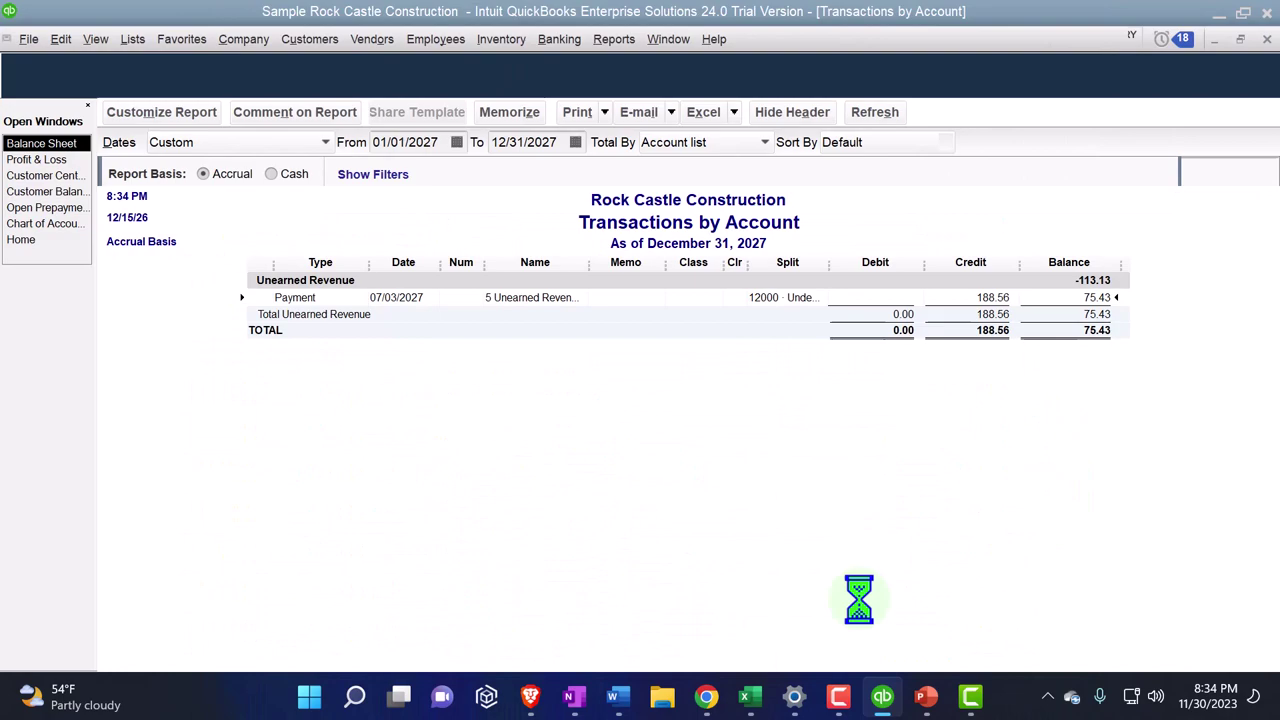
pyautogui.click(751, 698)
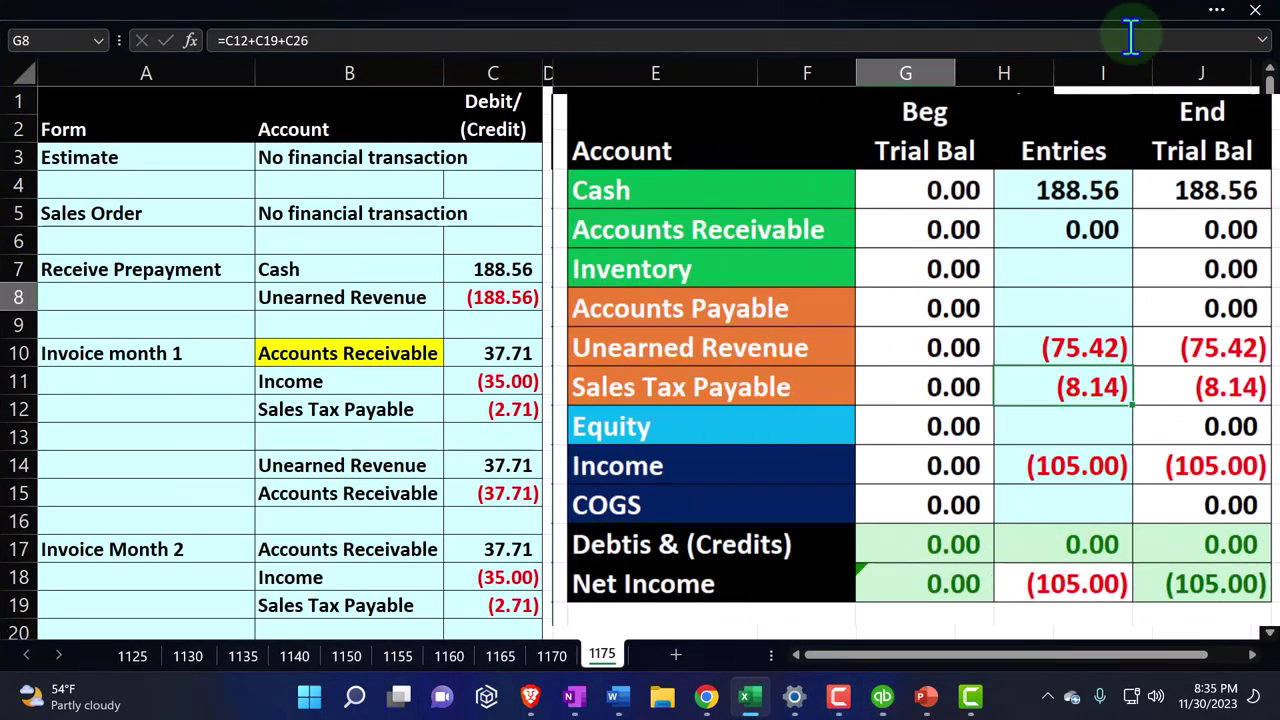
# Step: Switch to QuickBooks, start the Unearned Revenue transaction detail from 01/01/2026, then close it and return to the Balance Sheet's assets
pyautogui.click(751, 698)
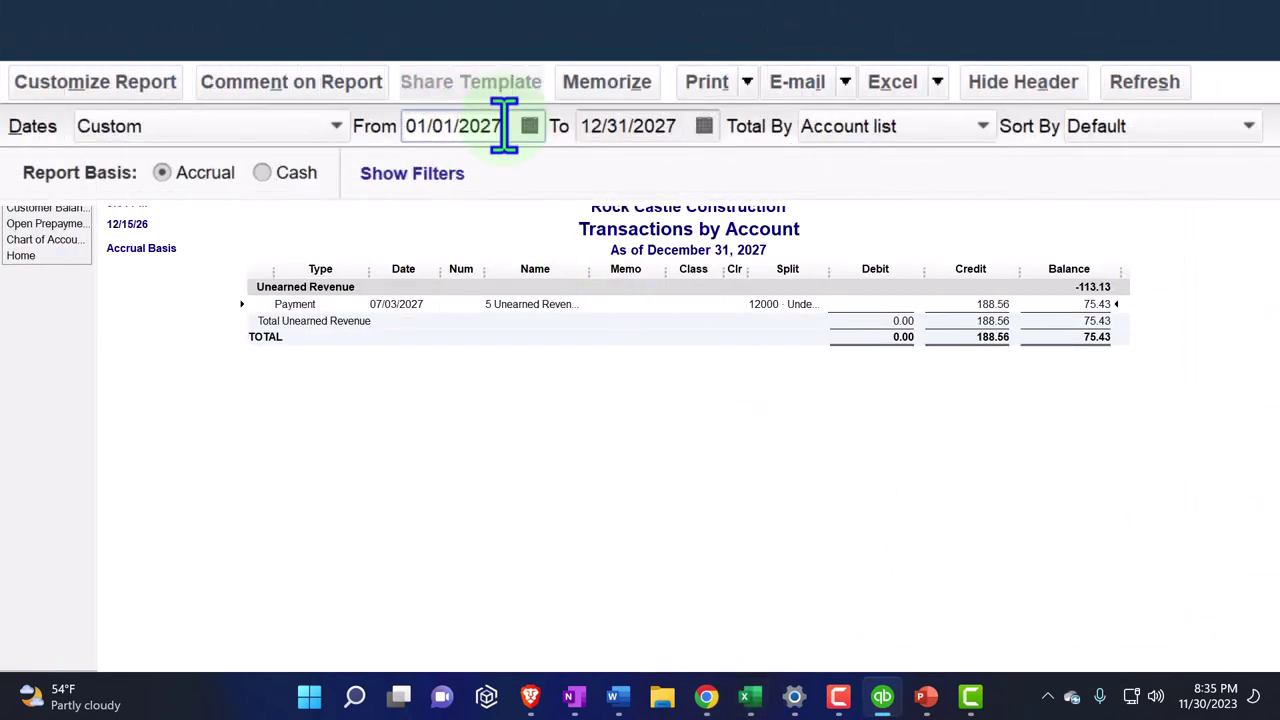
pyautogui.press('Tab')
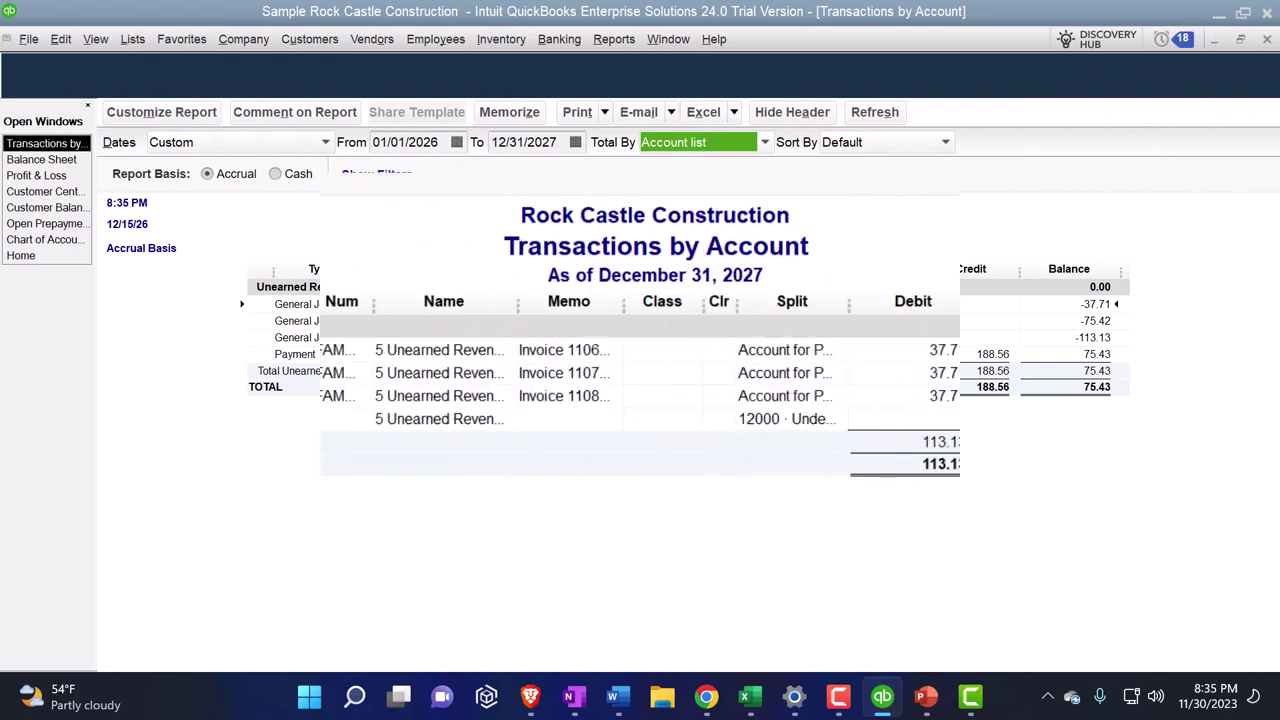
pyautogui.click(1267, 39)
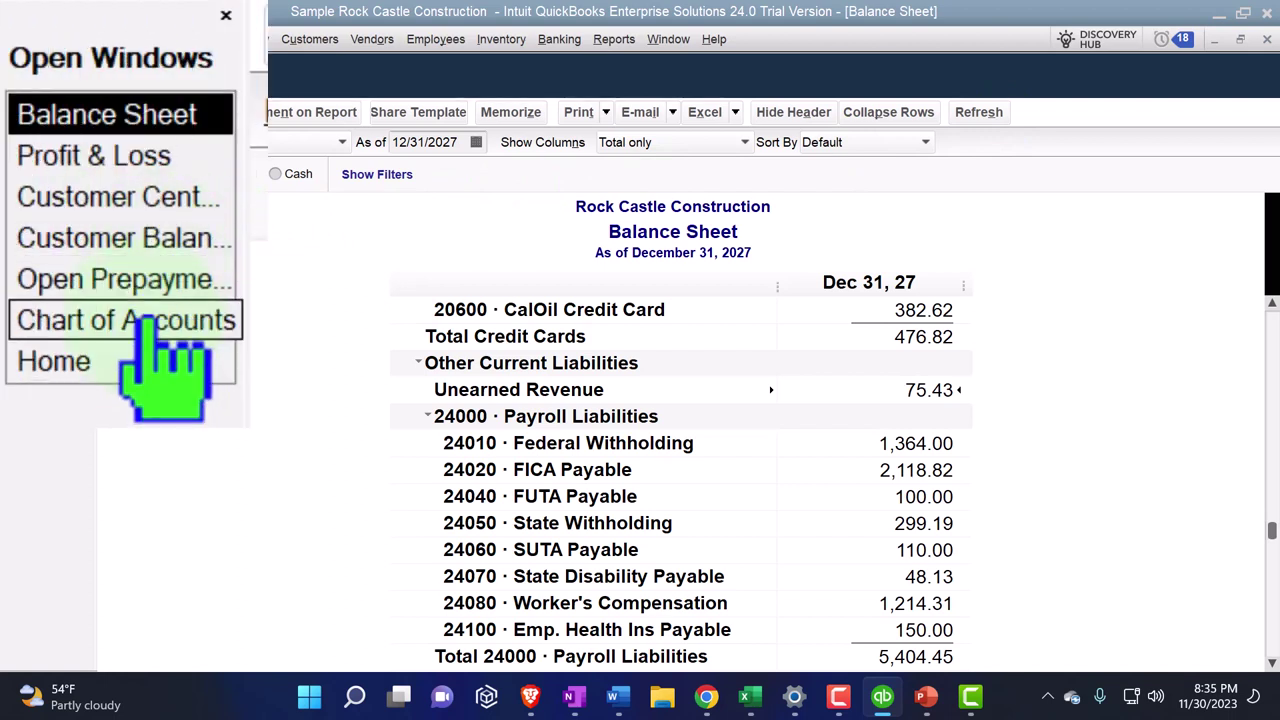
pyautogui.scroll(10, 709, 623)
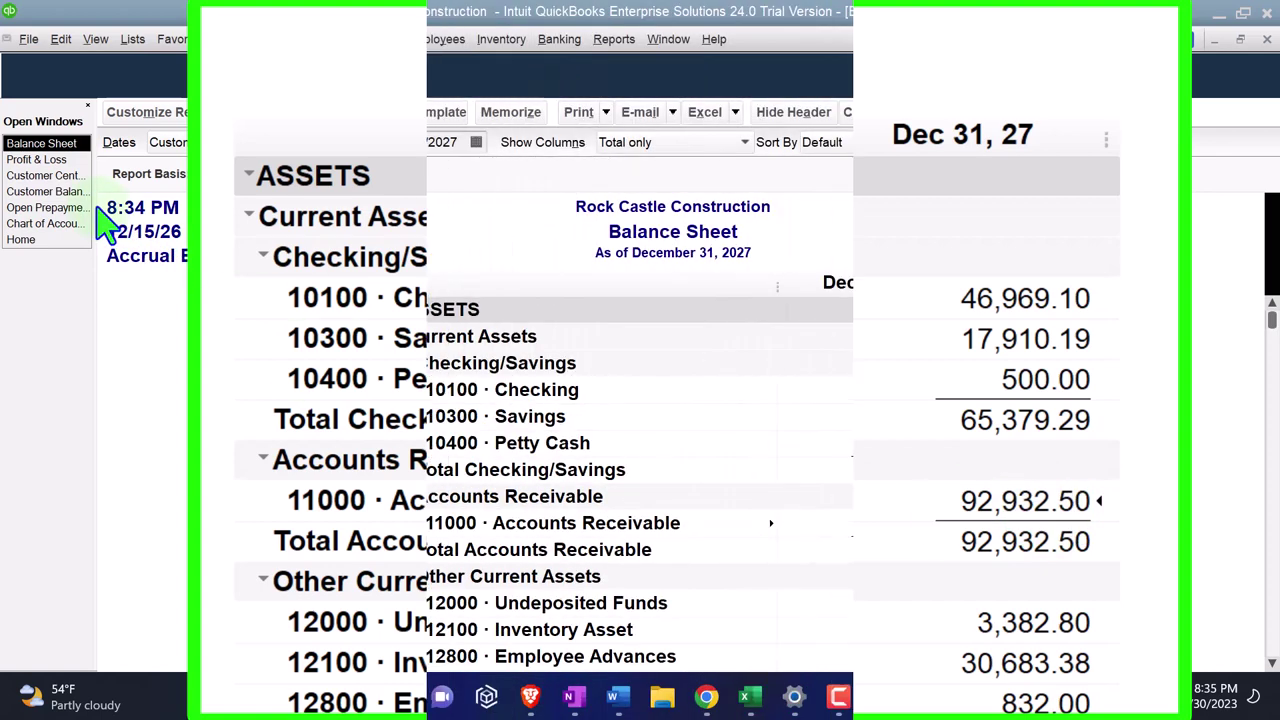
# Step: View the Customer Balance Detail report with a widened Date column, and check the Open Prepayments by Customer report
pyautogui.click(50, 191)
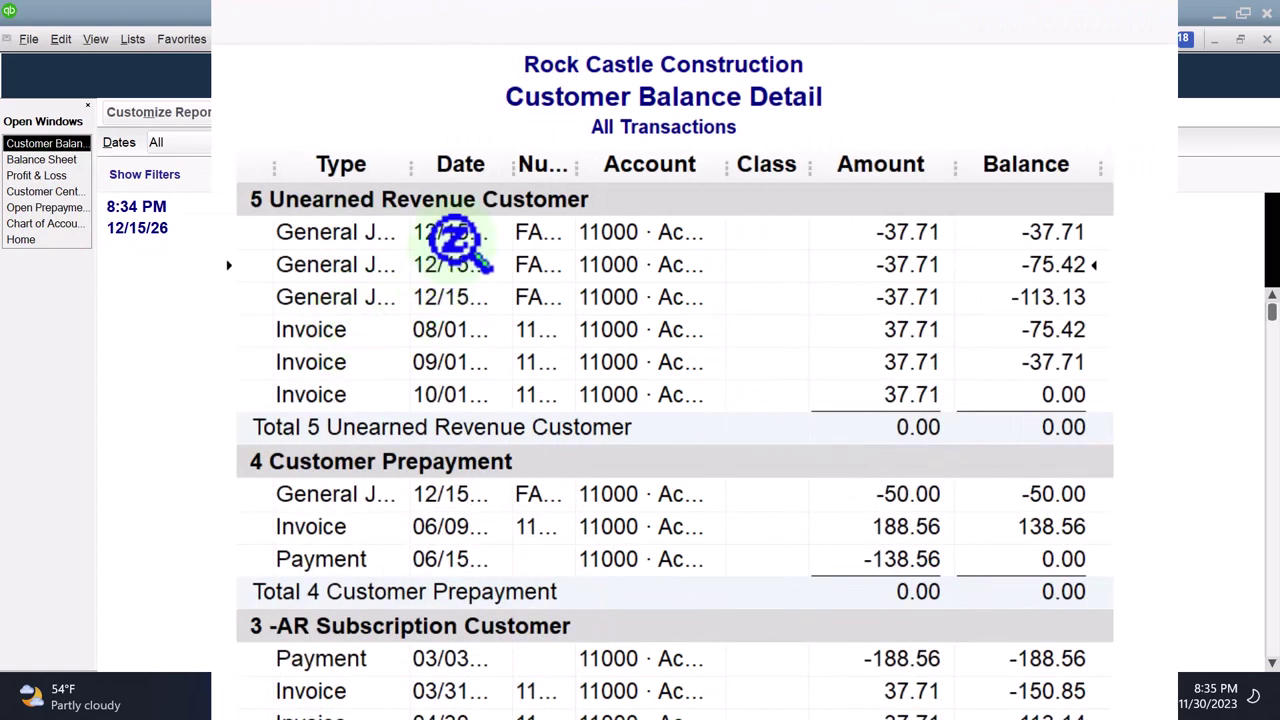
pyautogui.moveTo(510, 165); pyautogui.dragTo(552, 165)
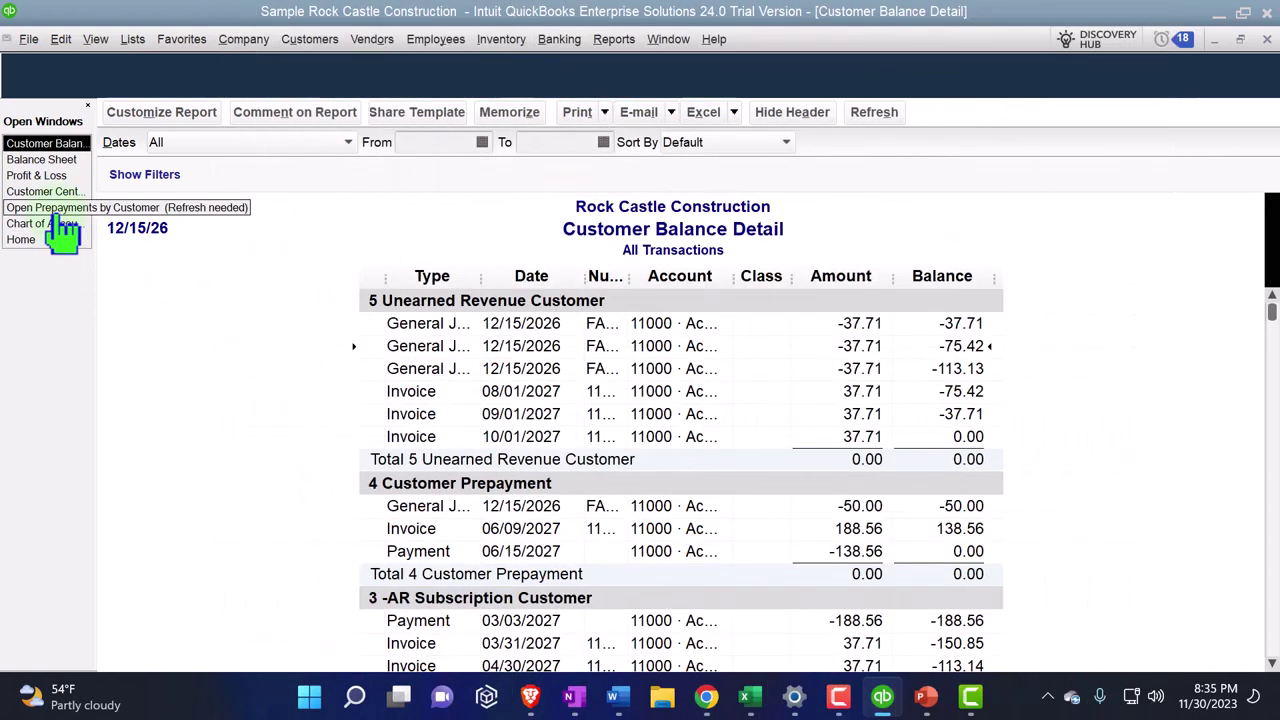
pyautogui.click(60, 210)
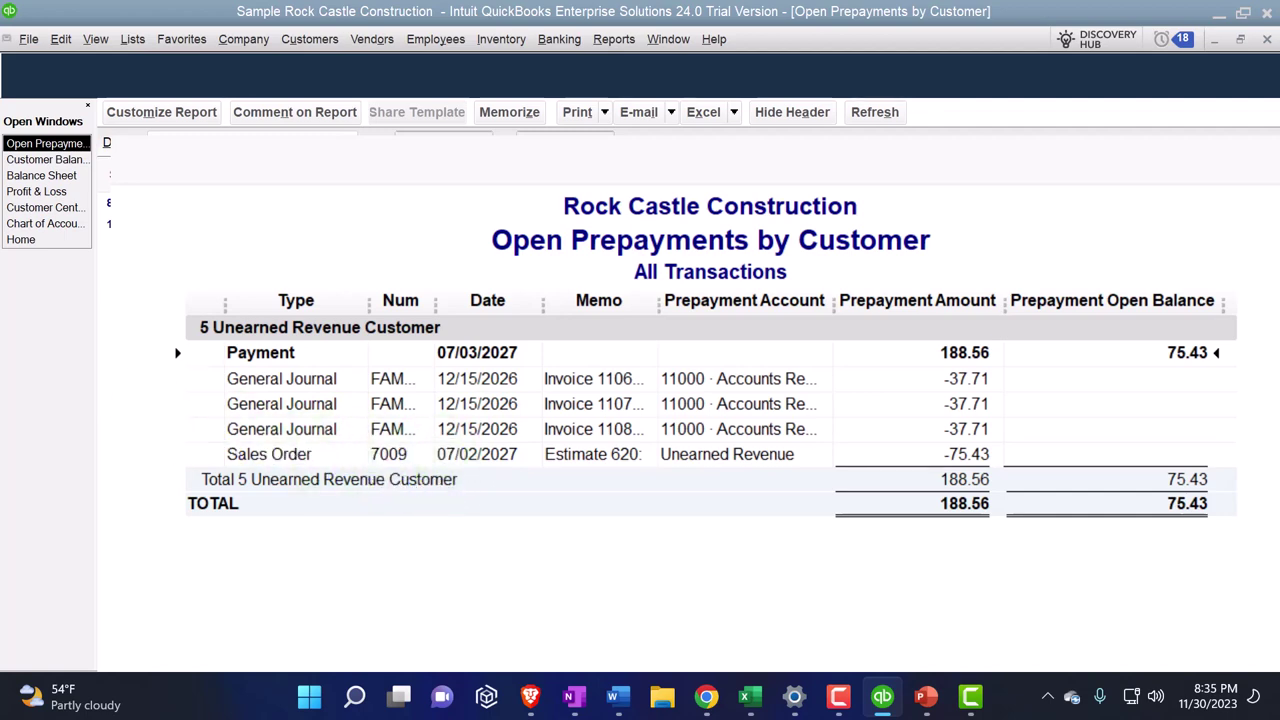
# Step: Review the transactions of 5 Unearned Revenue Customer and 3 -AR Subscription Customer in the Customer Center
pyautogui.click(58, 208)
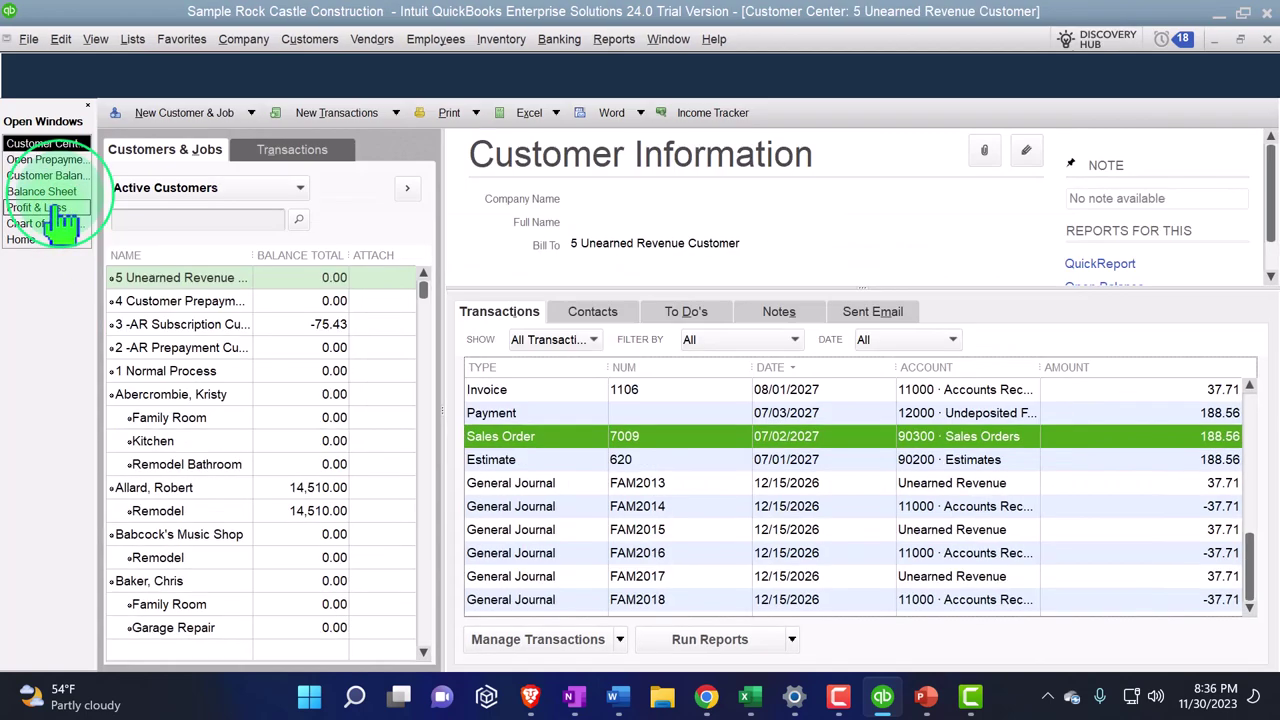
pyautogui.click(812, 459)
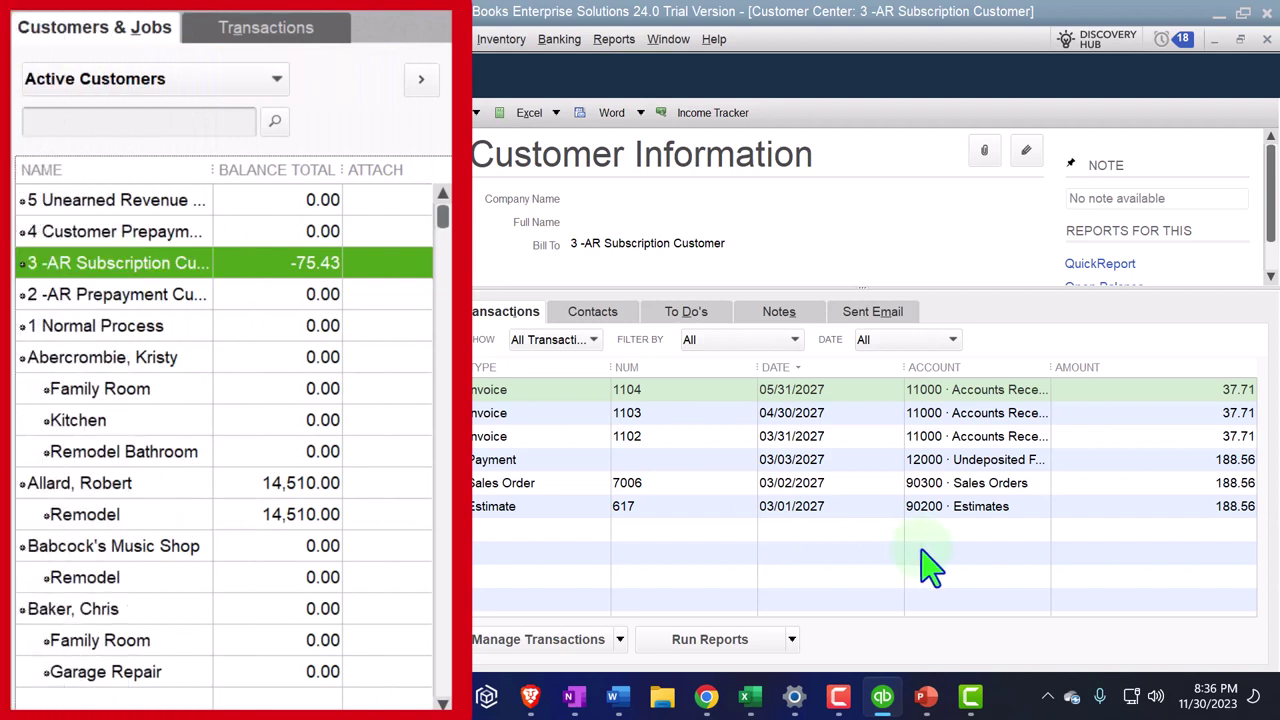
pyautogui.click(883, 416)
# Step: Switch to the Excel worksheet, highlight the Month 1 Unearned Revenue and Accounts Receivable entry in B14:C15, and return to QuickBooks
pyautogui.click(745, 697)
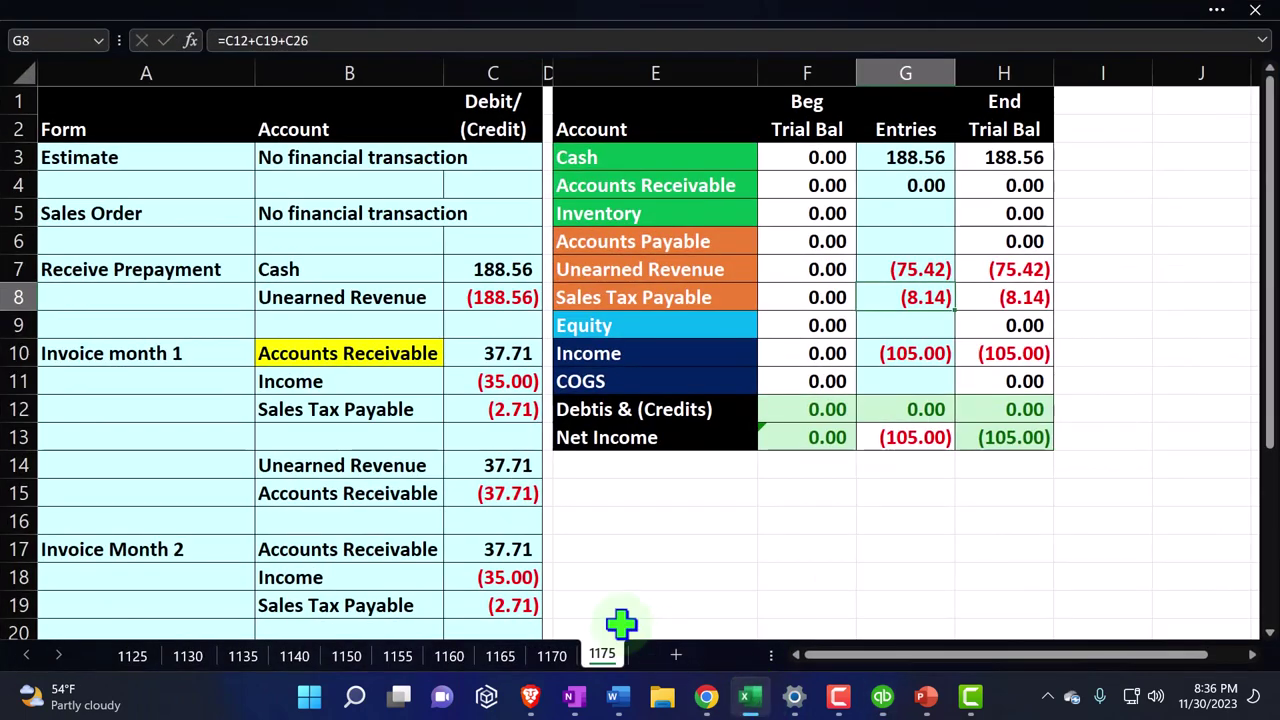
pyautogui.moveTo(329, 465); pyautogui.dragTo(500, 493)
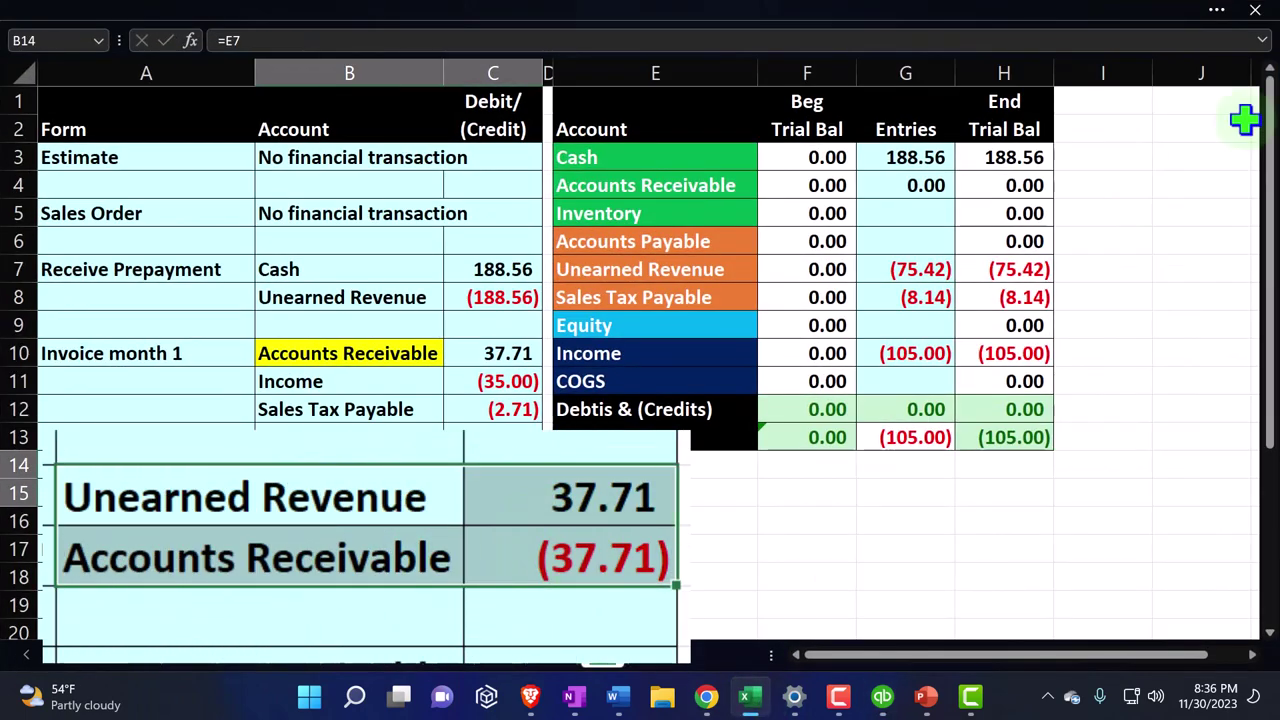
pyautogui.click(754, 705)
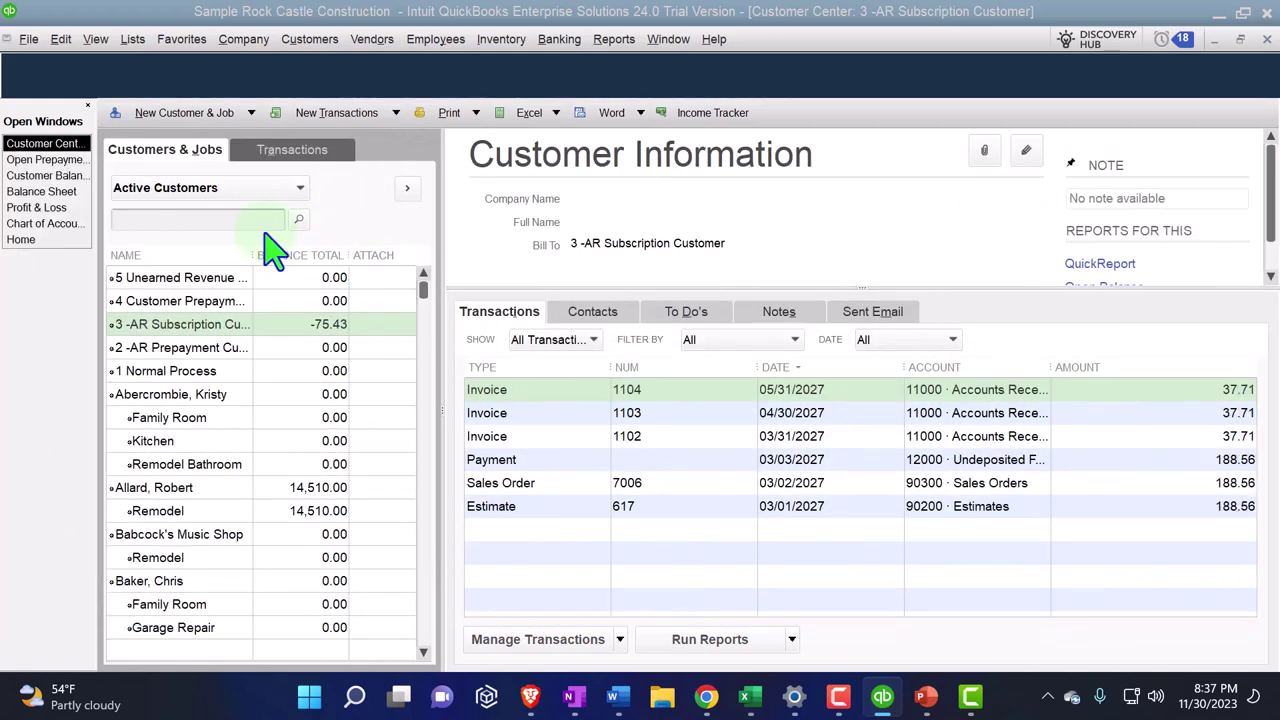
# Step: Recheck the Open Prepayments report, review the Account for Prepayment Transfer register from the Chart of Accounts, close it, and return Home
pyautogui.click(44, 159)
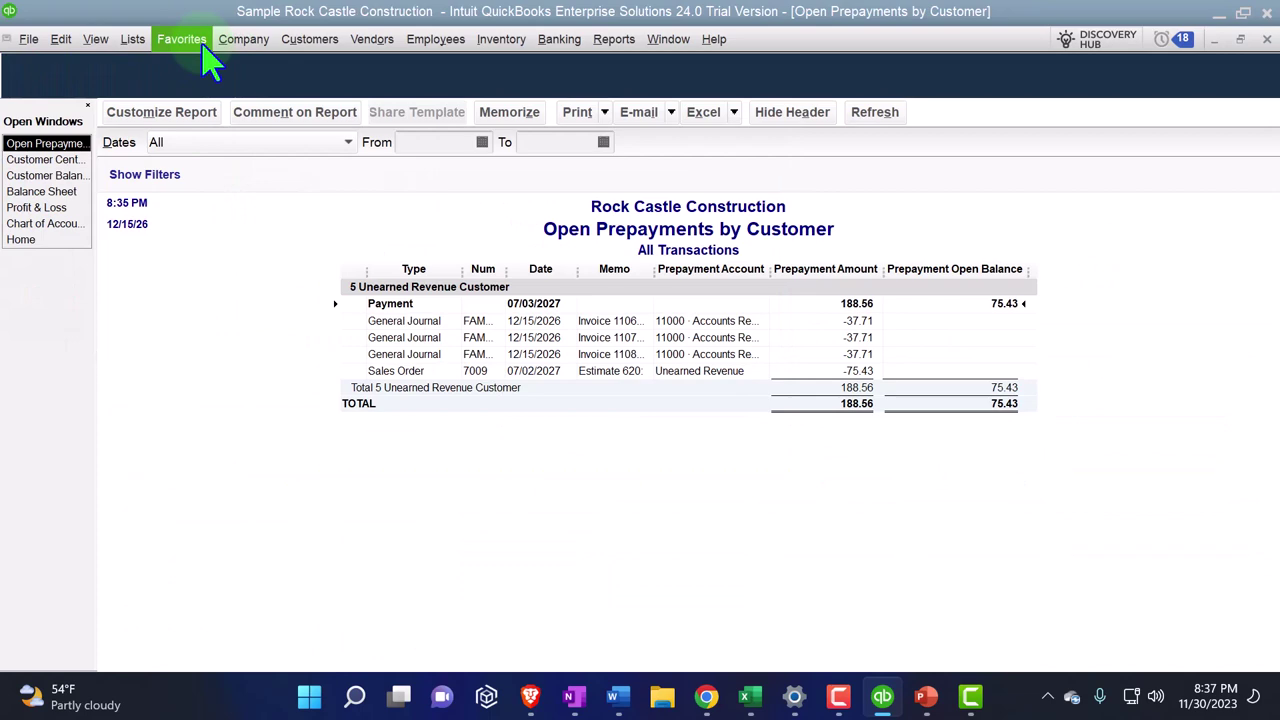
pyautogui.click(132, 39)
pyautogui.click(152, 61)
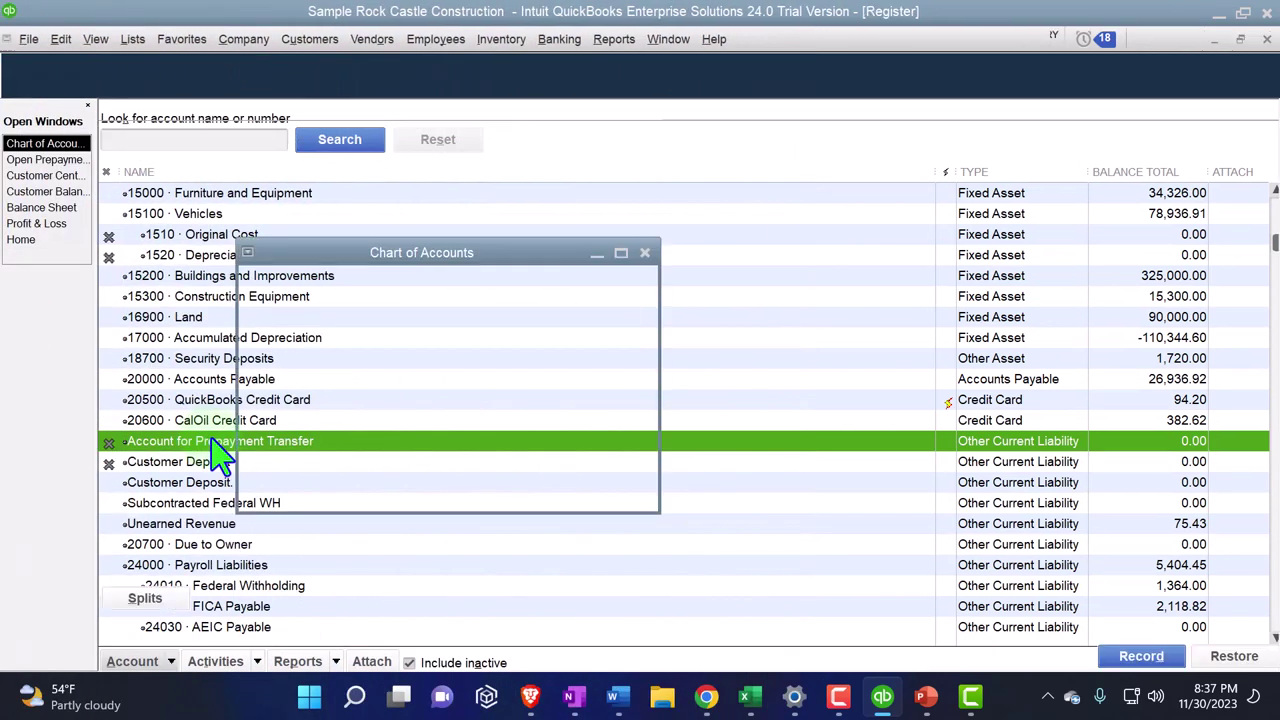
pyautogui.doubleClick(213, 445)
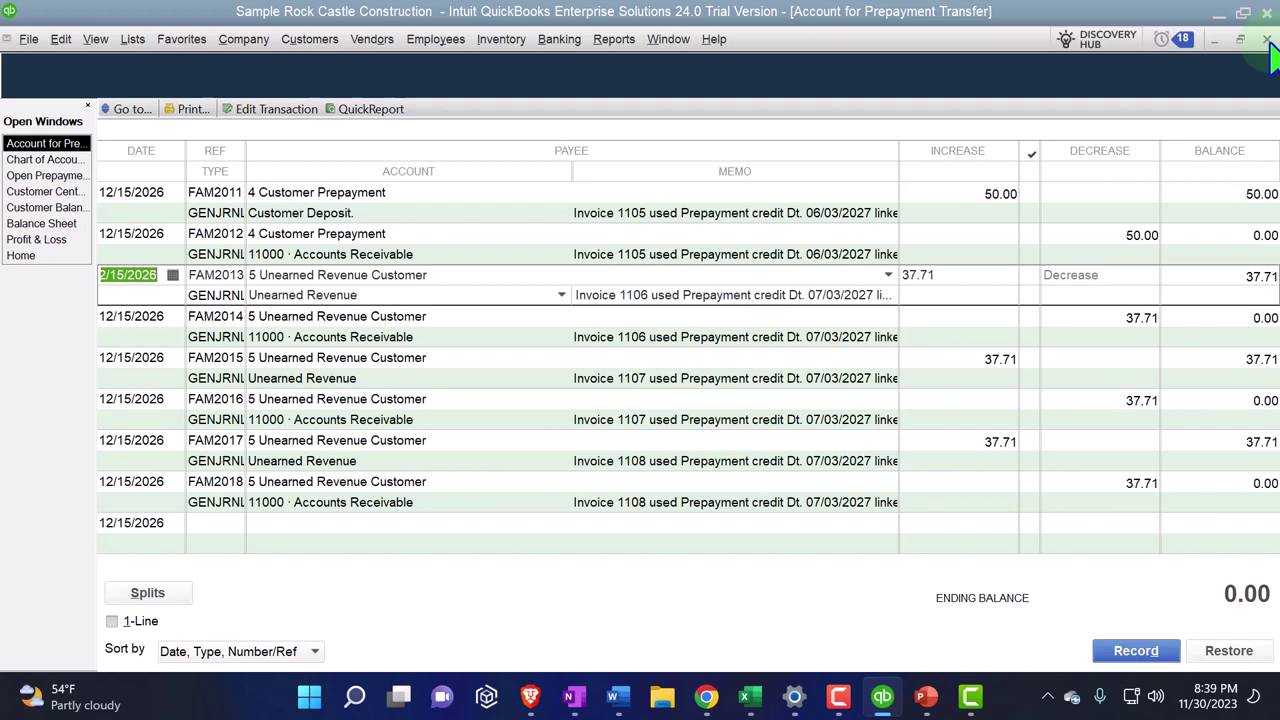
pyautogui.click(1267, 39)
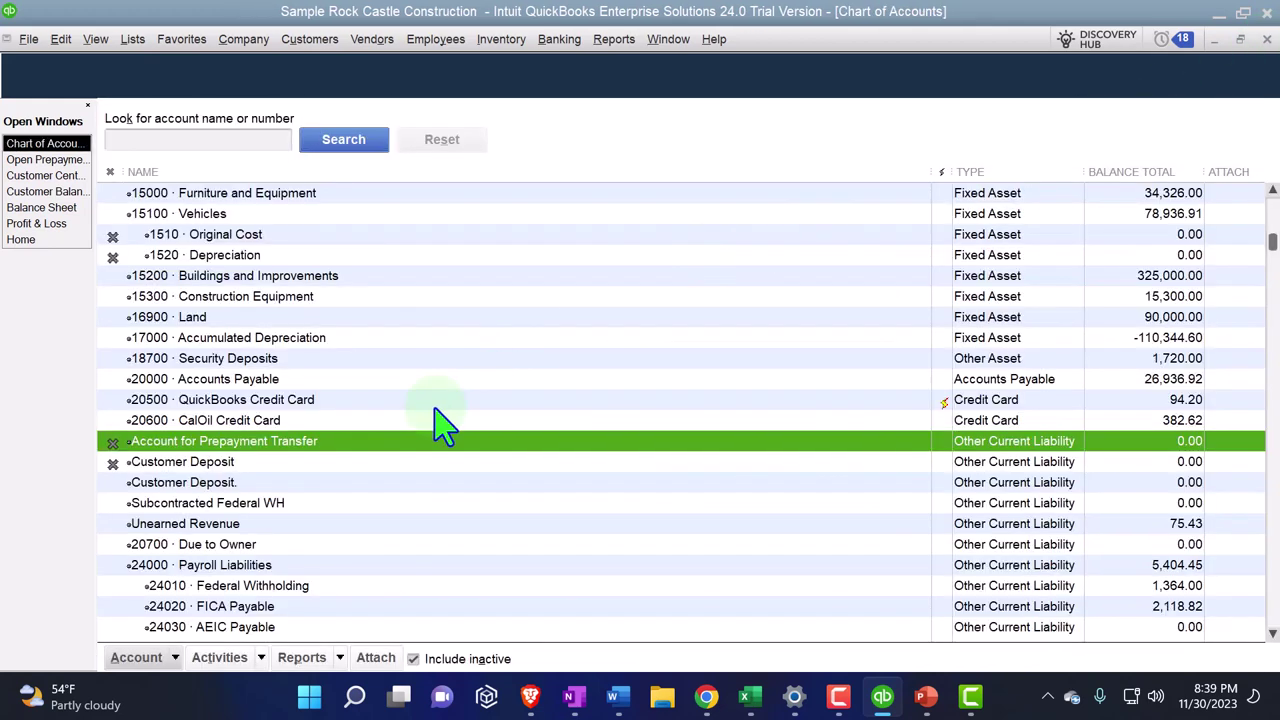
pyautogui.click(58, 242)
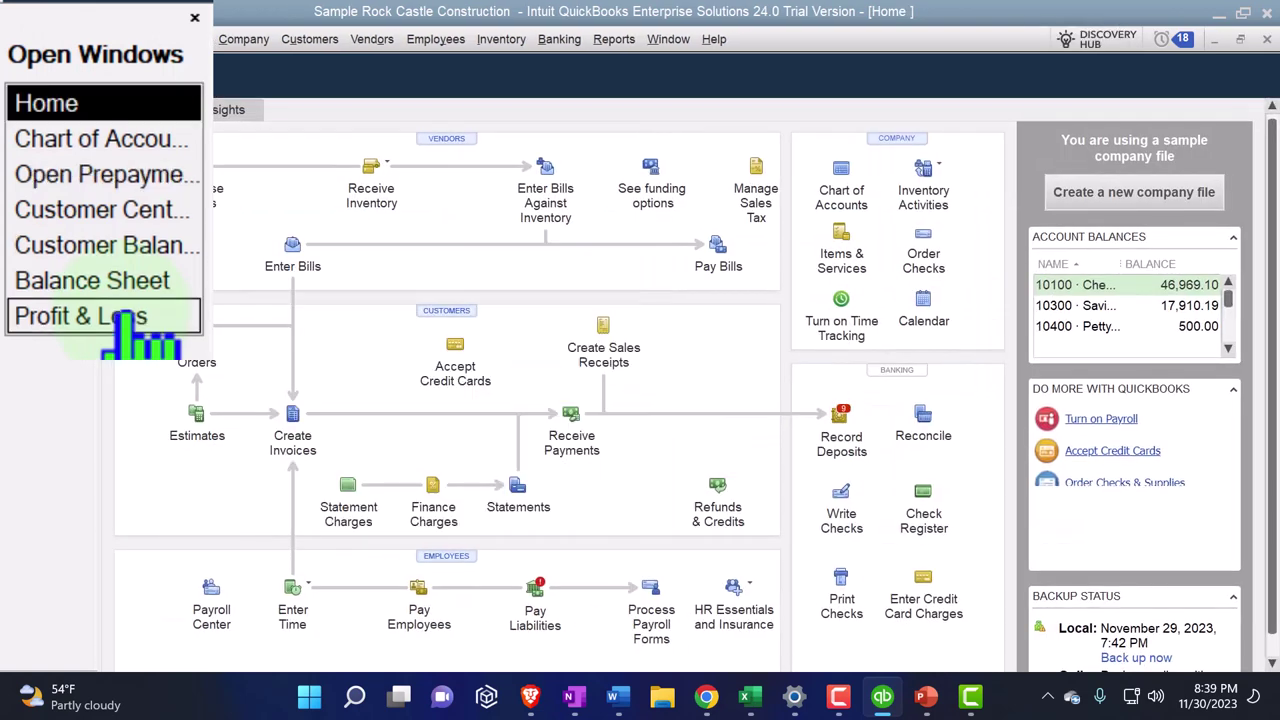